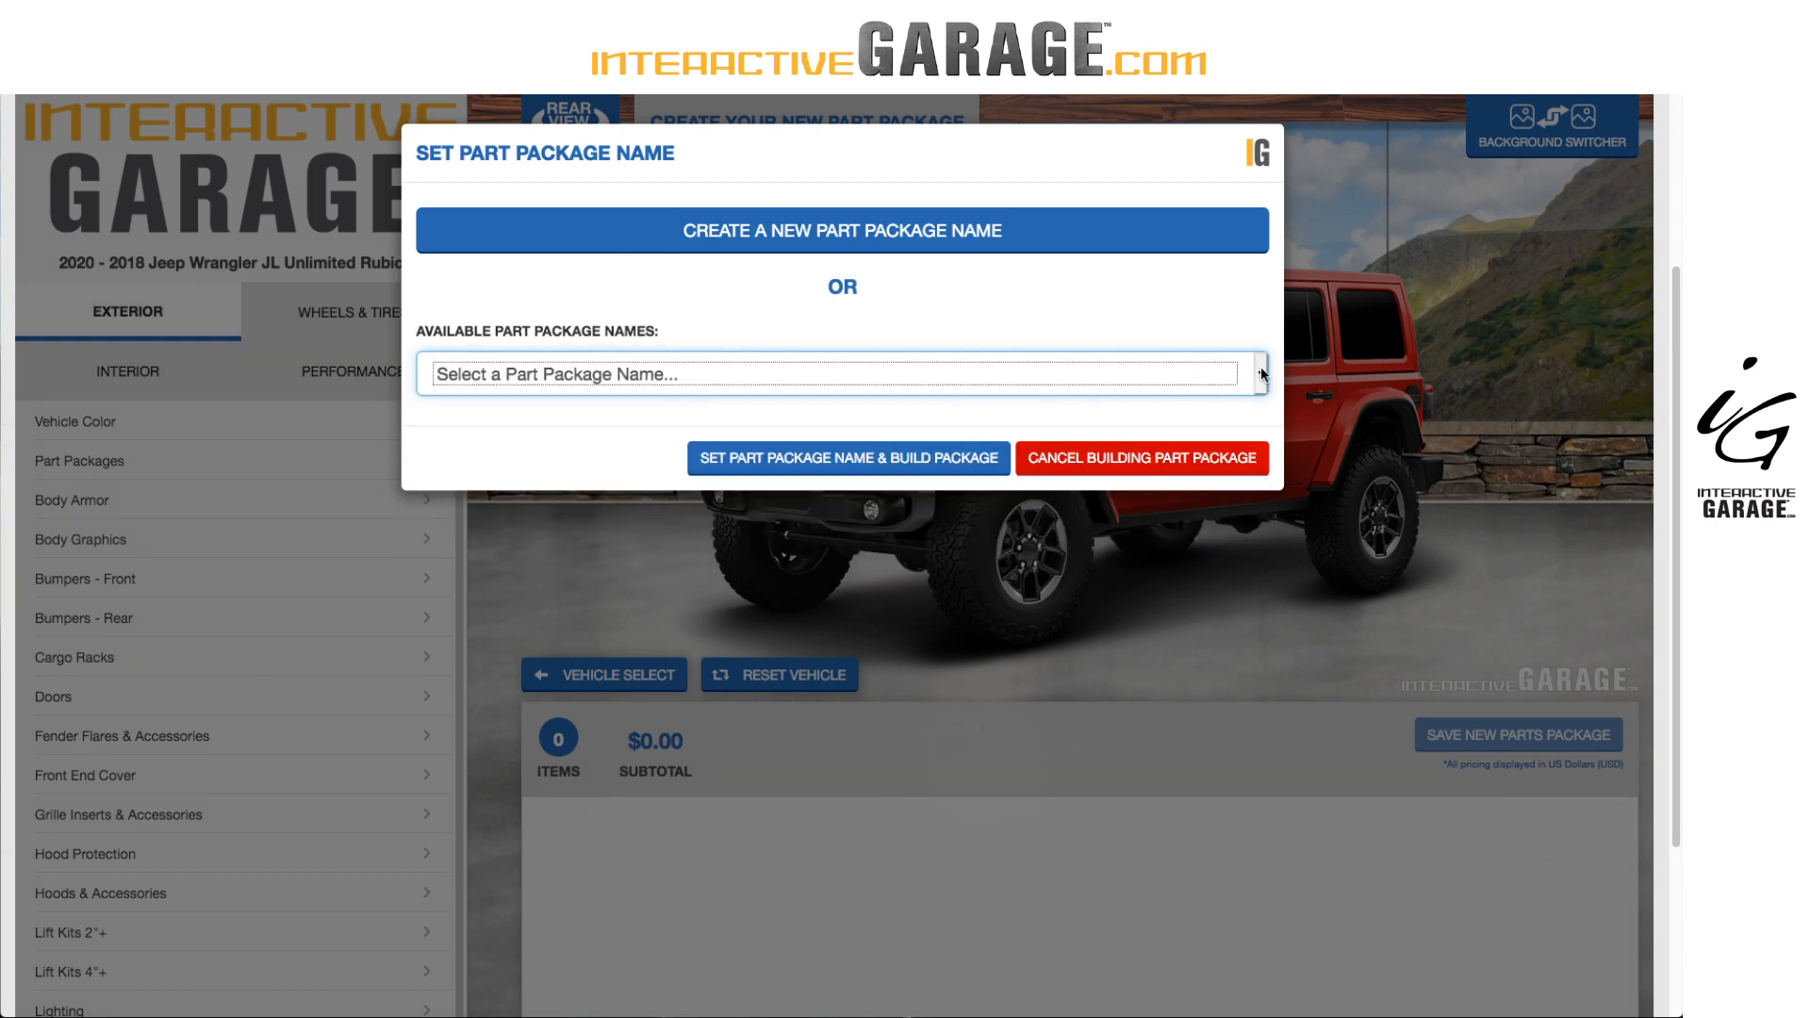
# Create the new part package name "Lift + Tires + Wheels - Stage 1" and start building the package.
pyautogui.click(1259, 373)
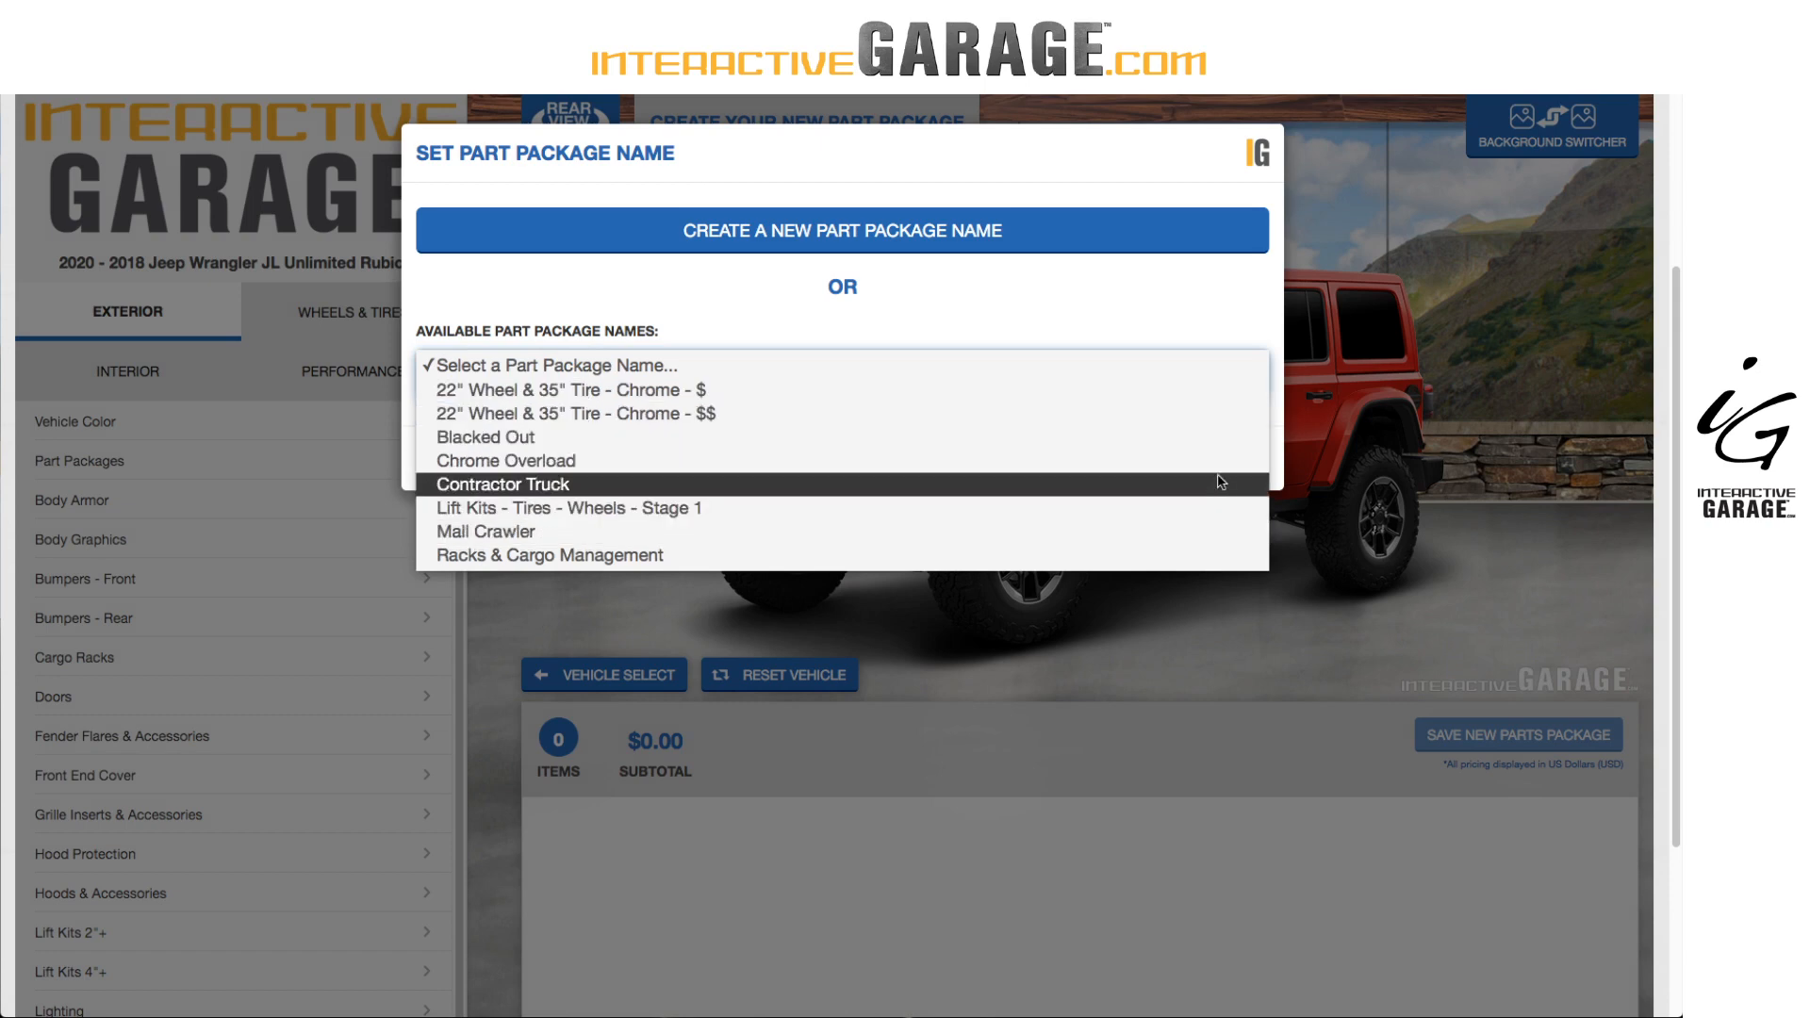
pyautogui.click(1201, 534)
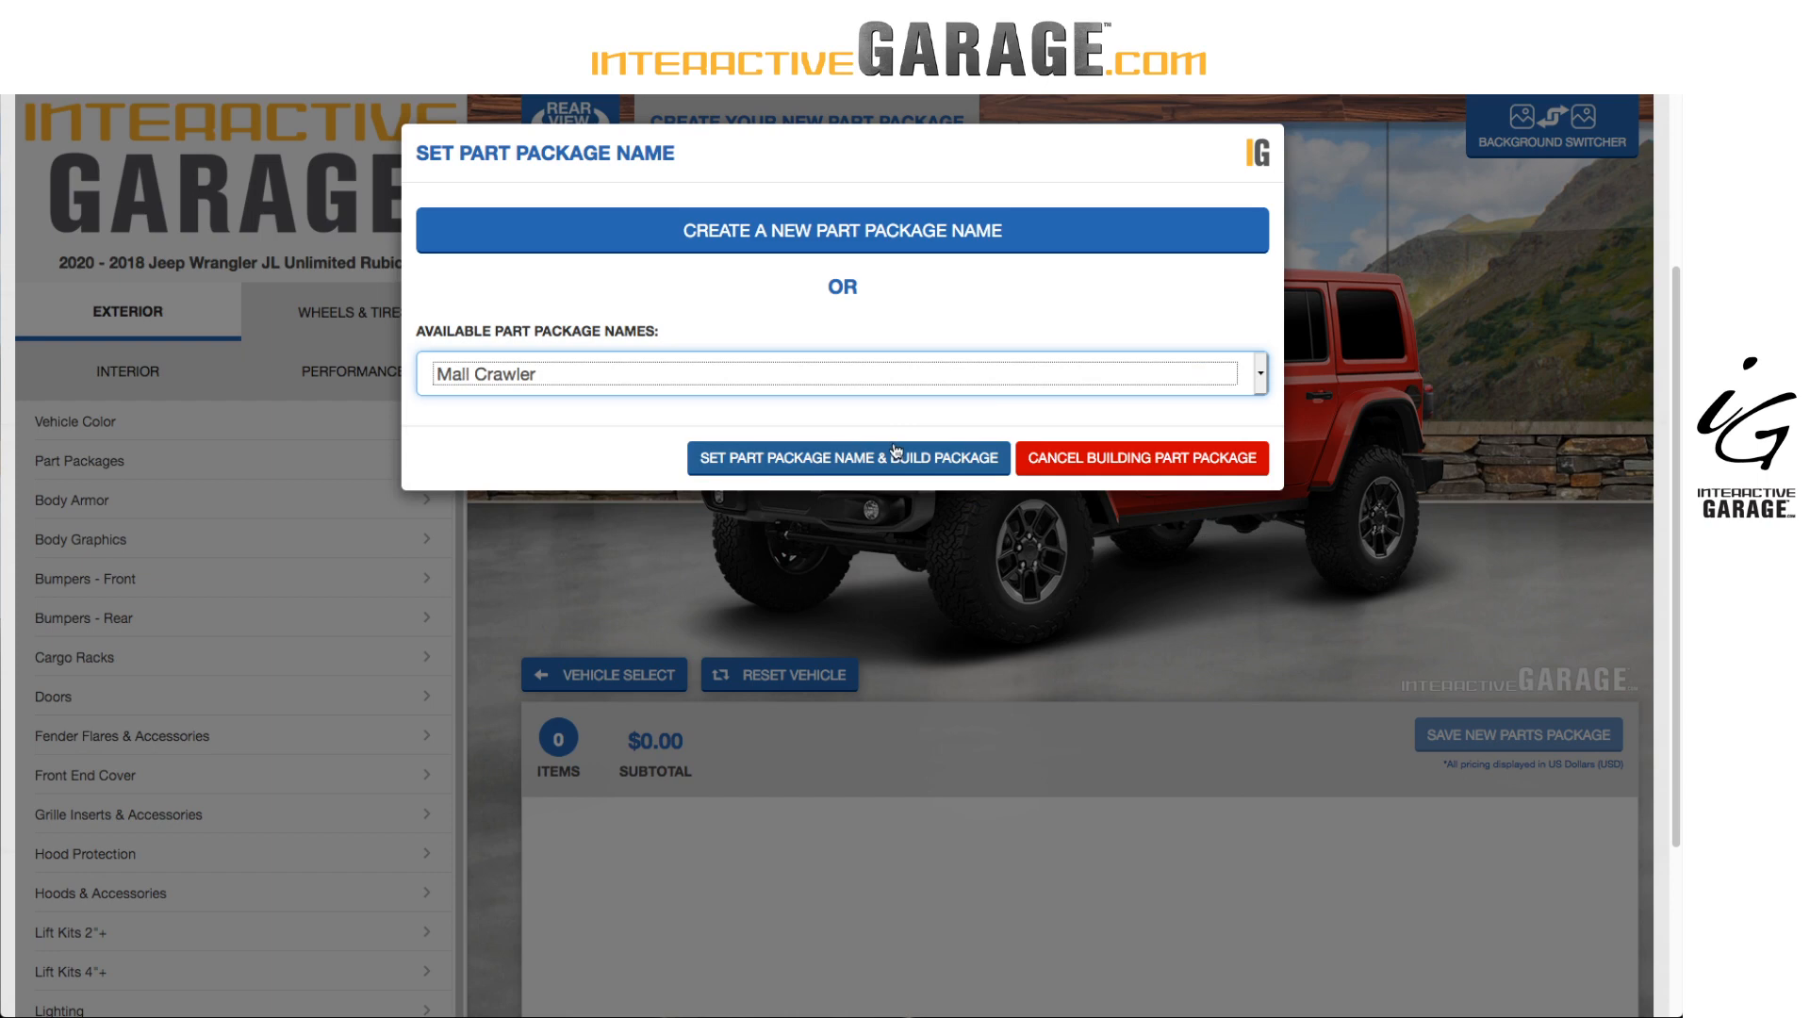
pyautogui.click(840, 250)
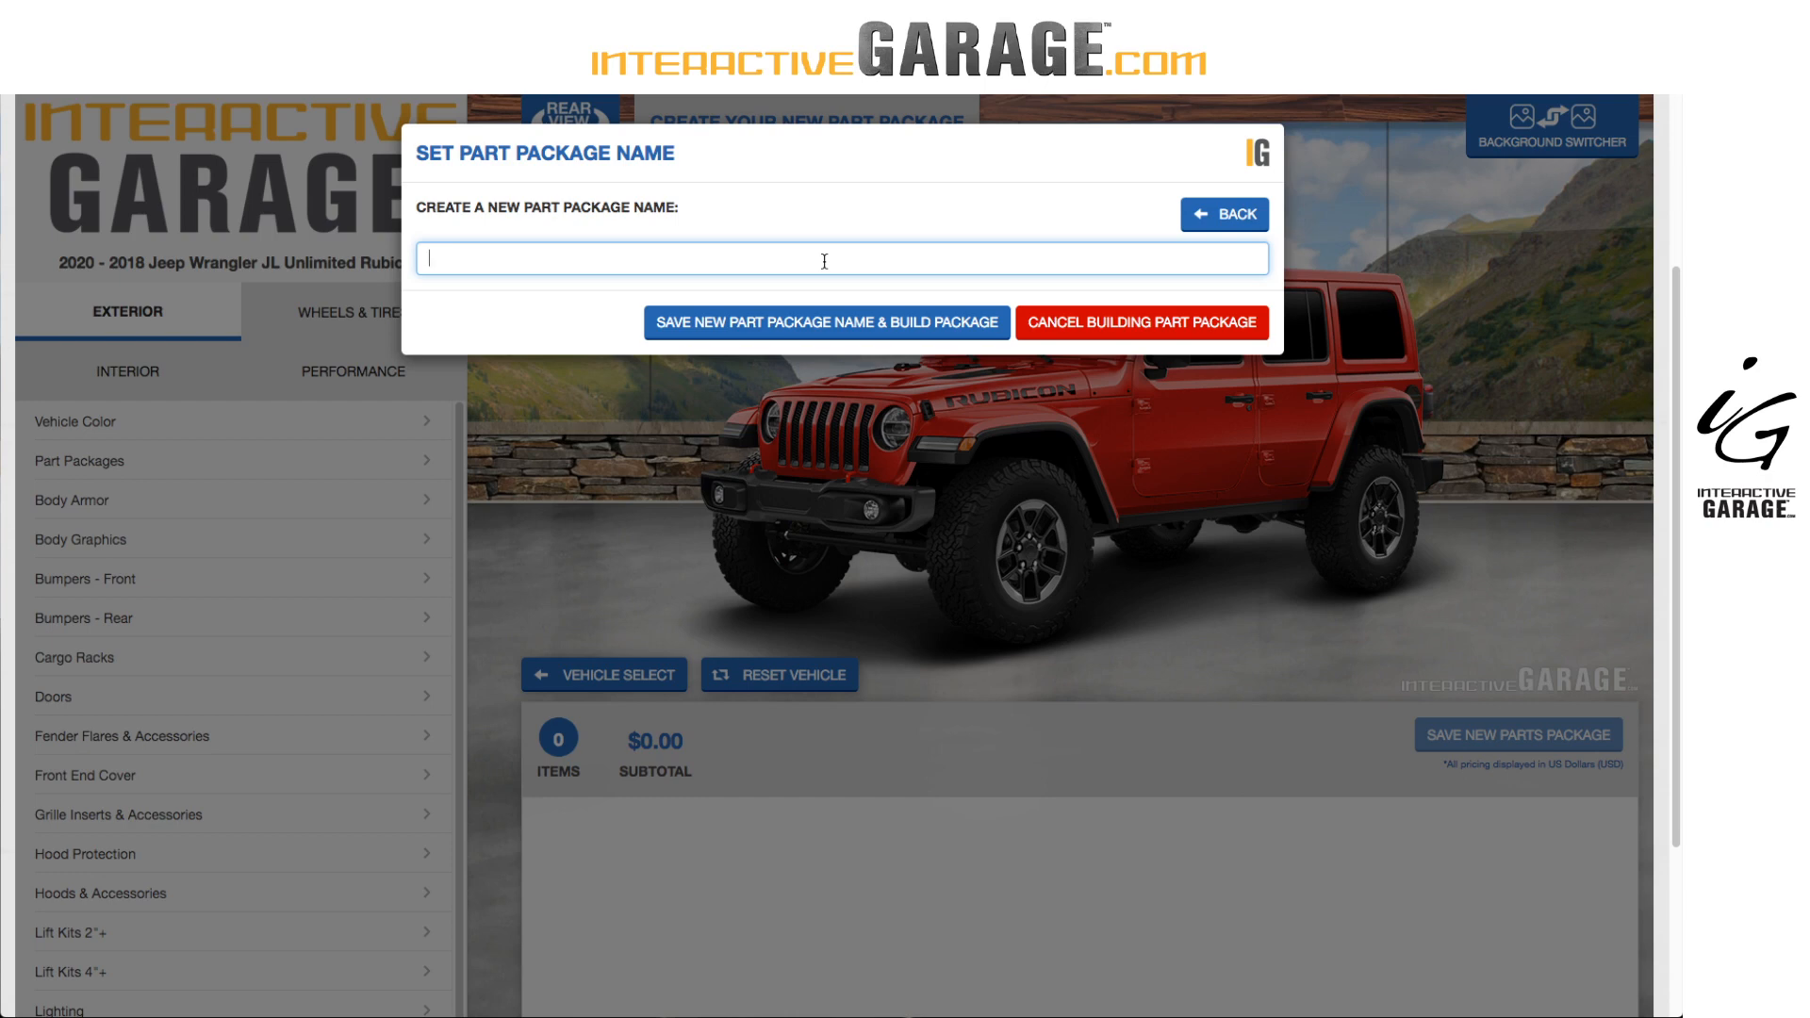
pyautogui.write('Lift')
pyautogui.write(' +')
pyautogui.write(' Tires')
pyautogui.write(' =')
pyautogui.write('= W')
pyautogui.press('BackSpace')
pyautogui.press('BackSpace')
pyautogui.press('BackSpace')
pyautogui.press('BackSpace')
pyautogui.press('BackSpace')
pyautogui.write('+ Wheels')
pyautogui.write(' =')
pyautogui.press('BackSpace')
pyautogui.write('- Stage 1')
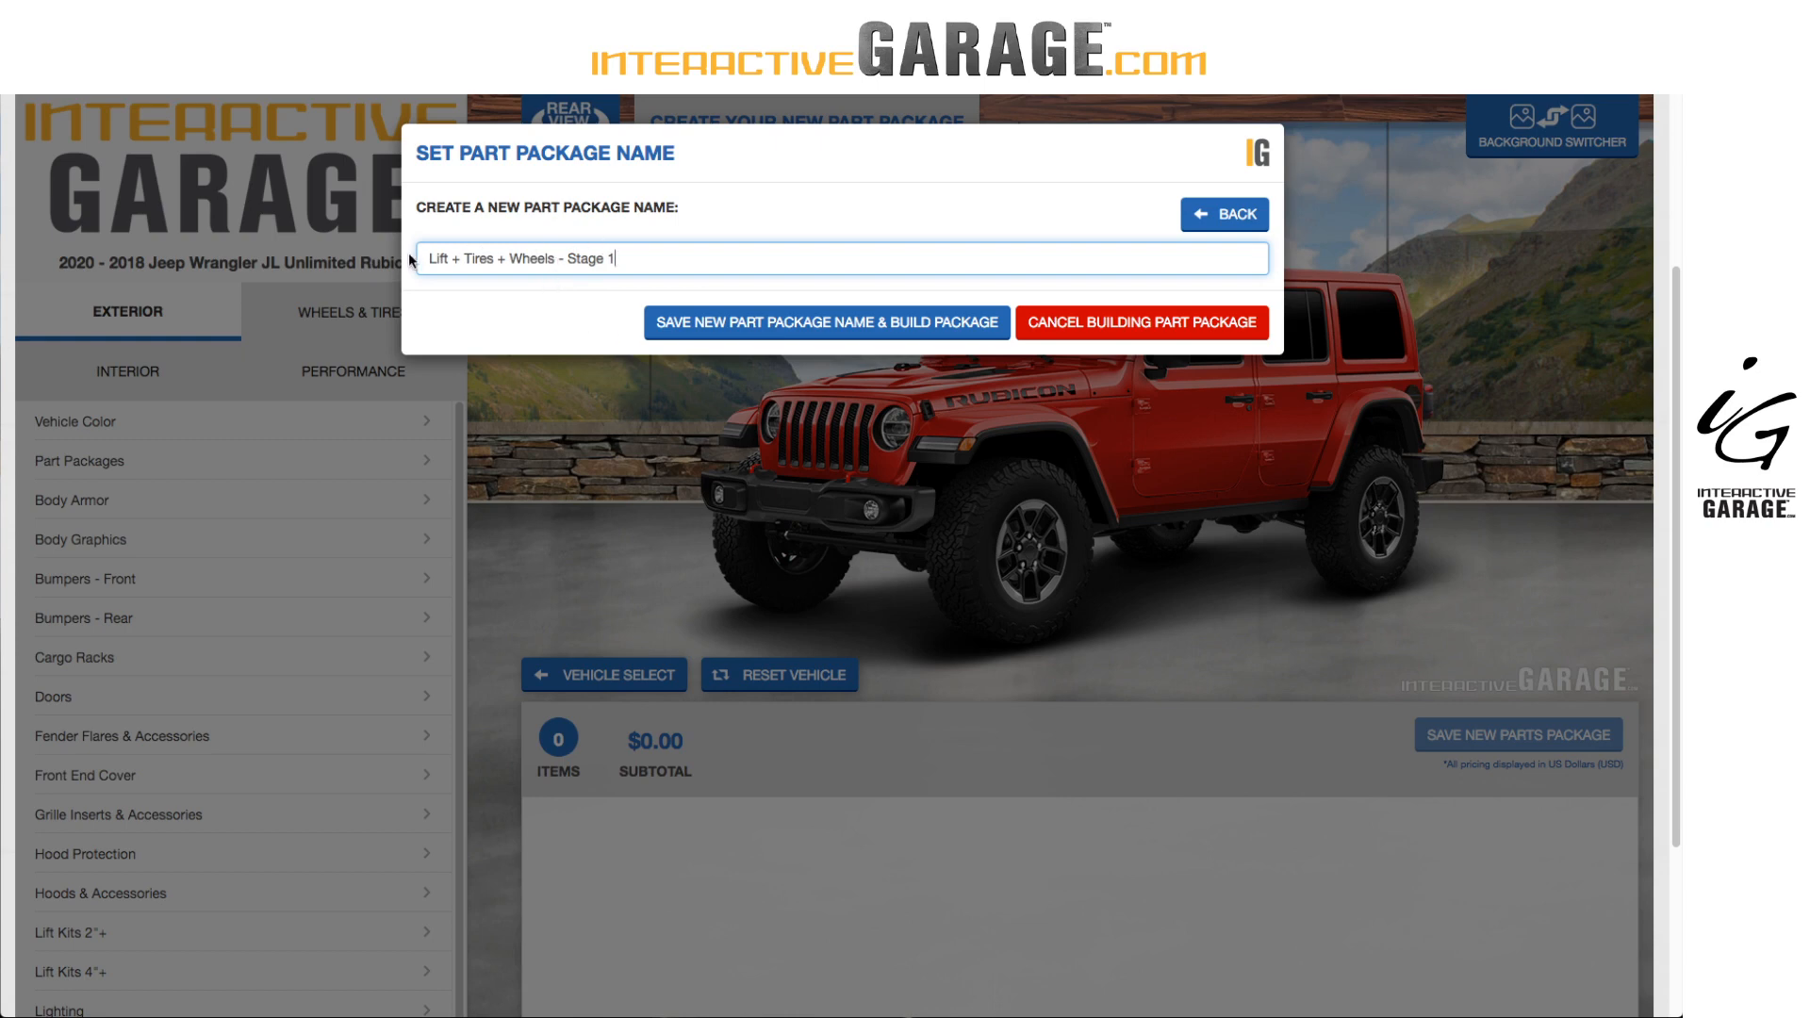
pyautogui.click(749, 325)
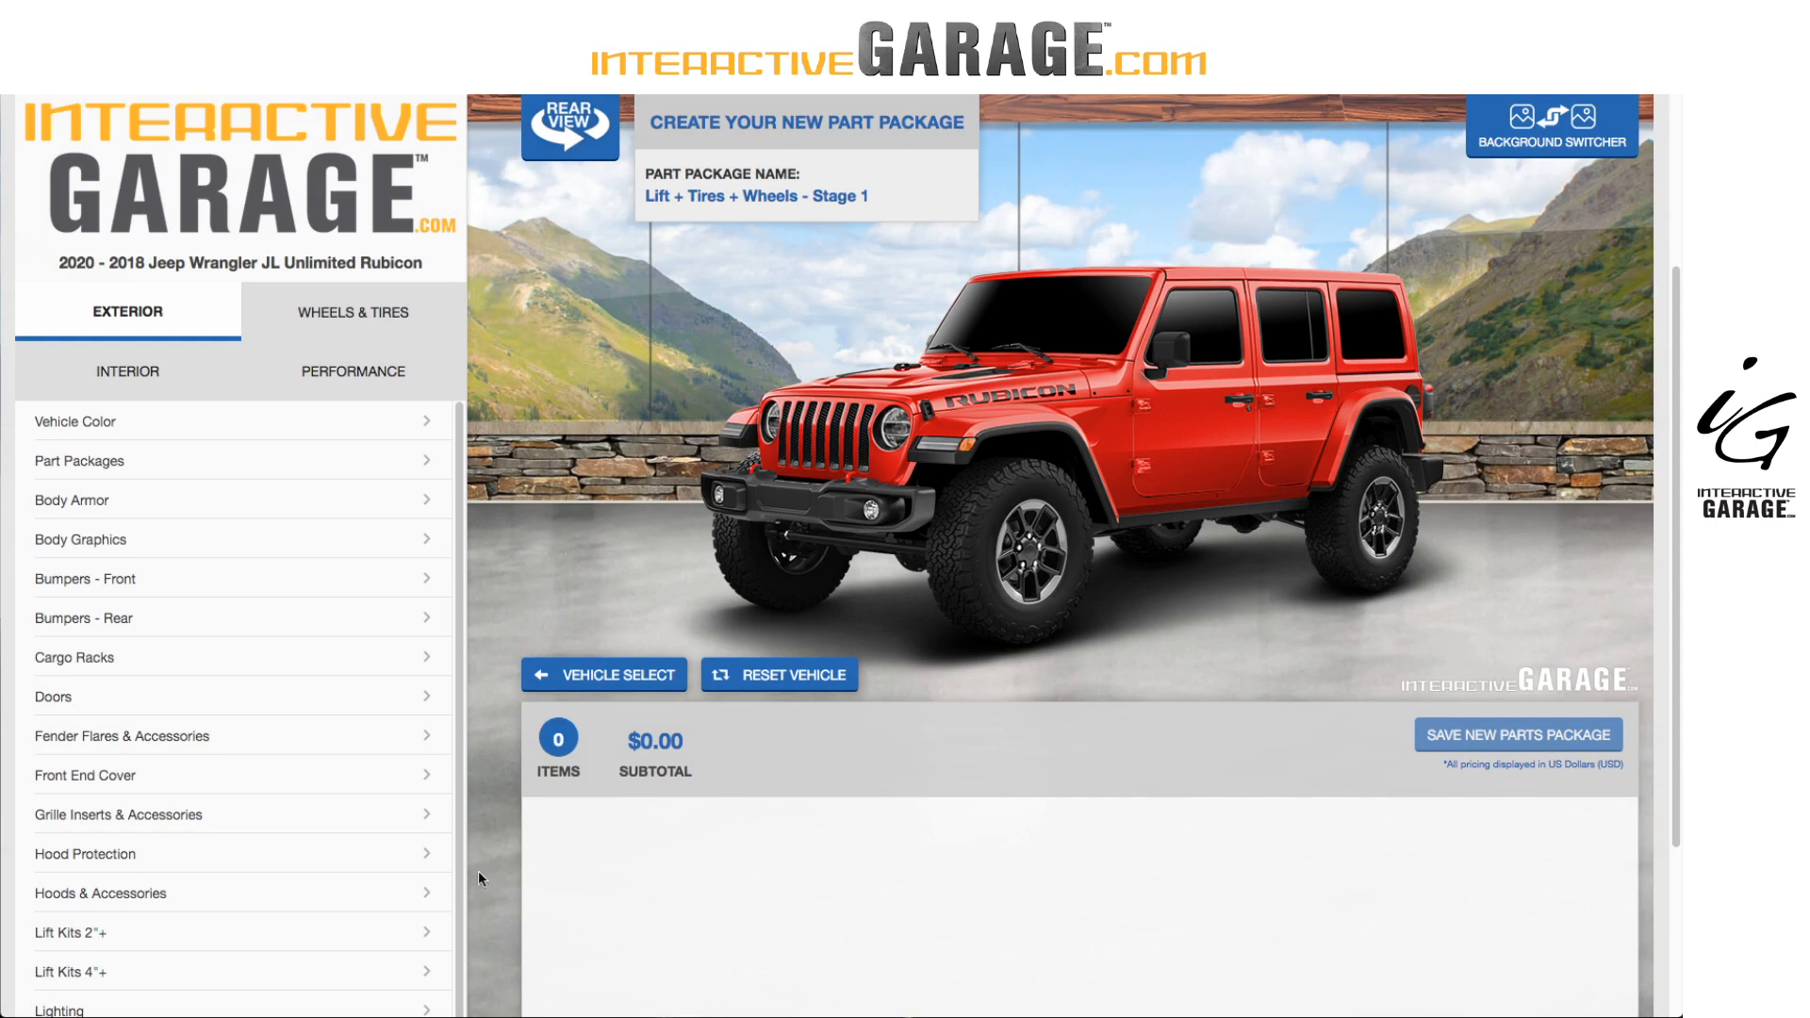
# Add the ReadyLIFT 2.5" SST Lift Kit - Rubicon from the Lift Kits 2"+ category to the package.
pyautogui.scroll(-1, 408, 828)
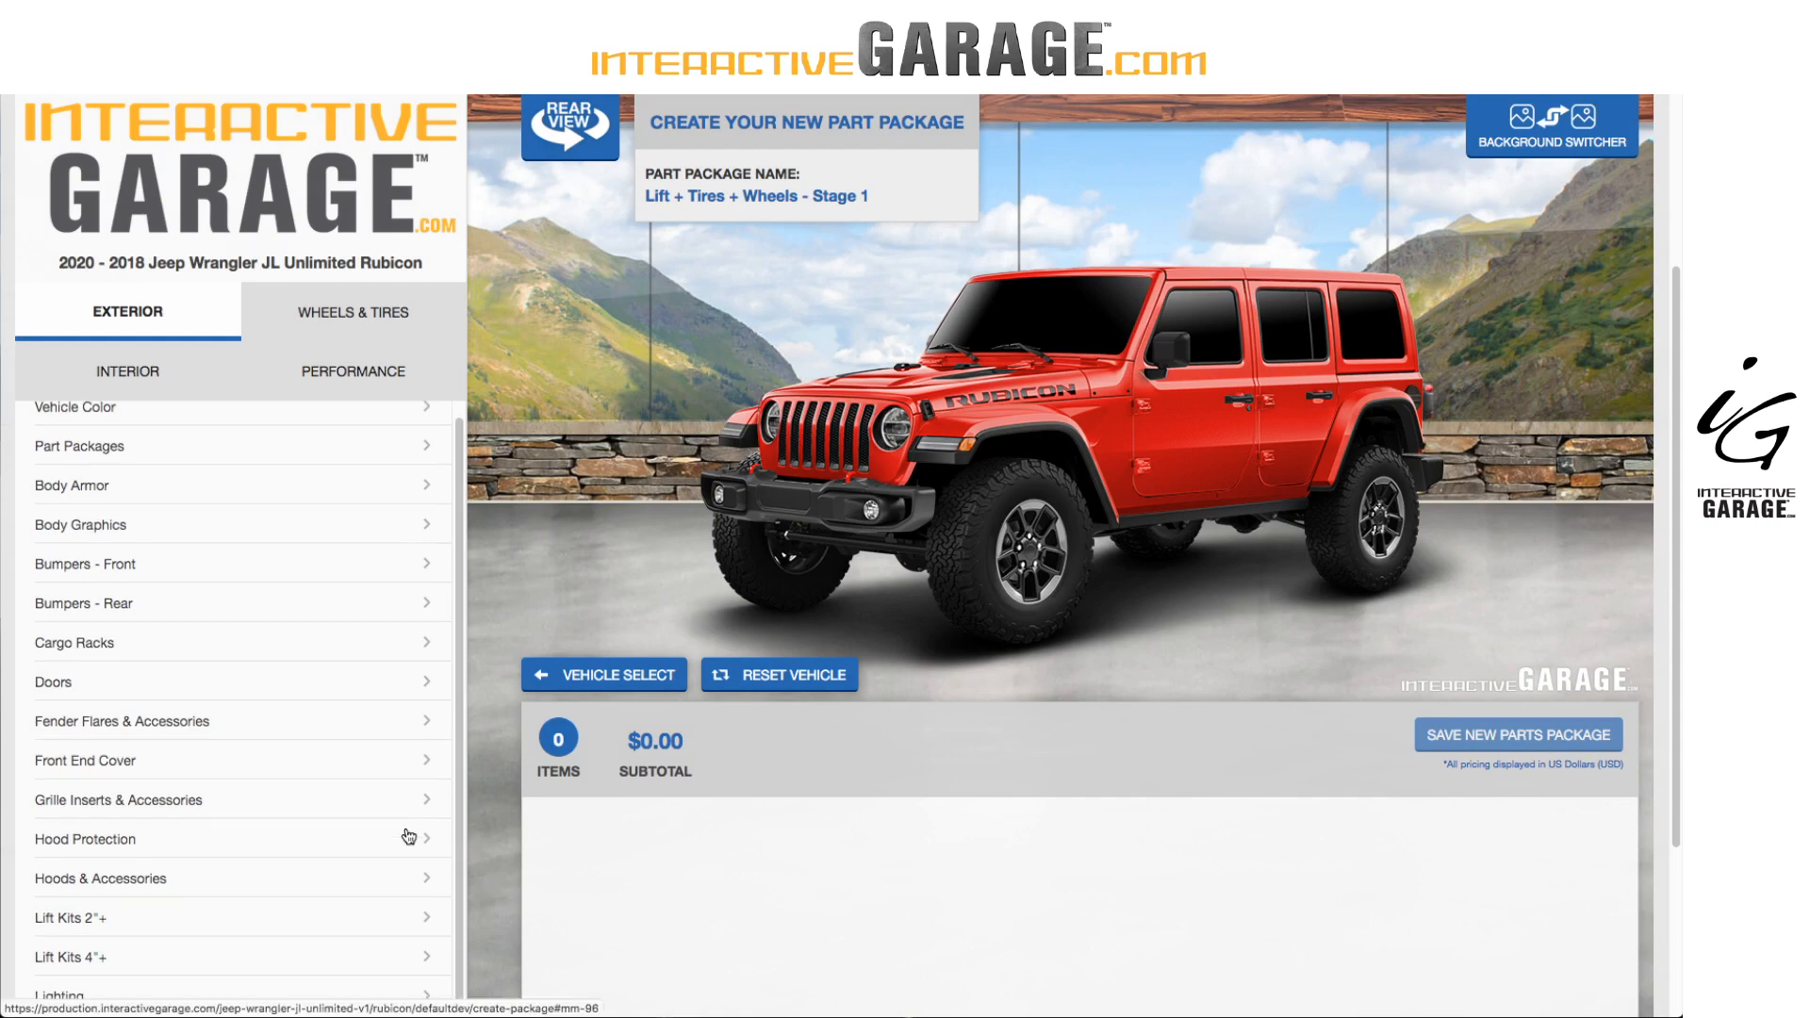
pyautogui.click(329, 919)
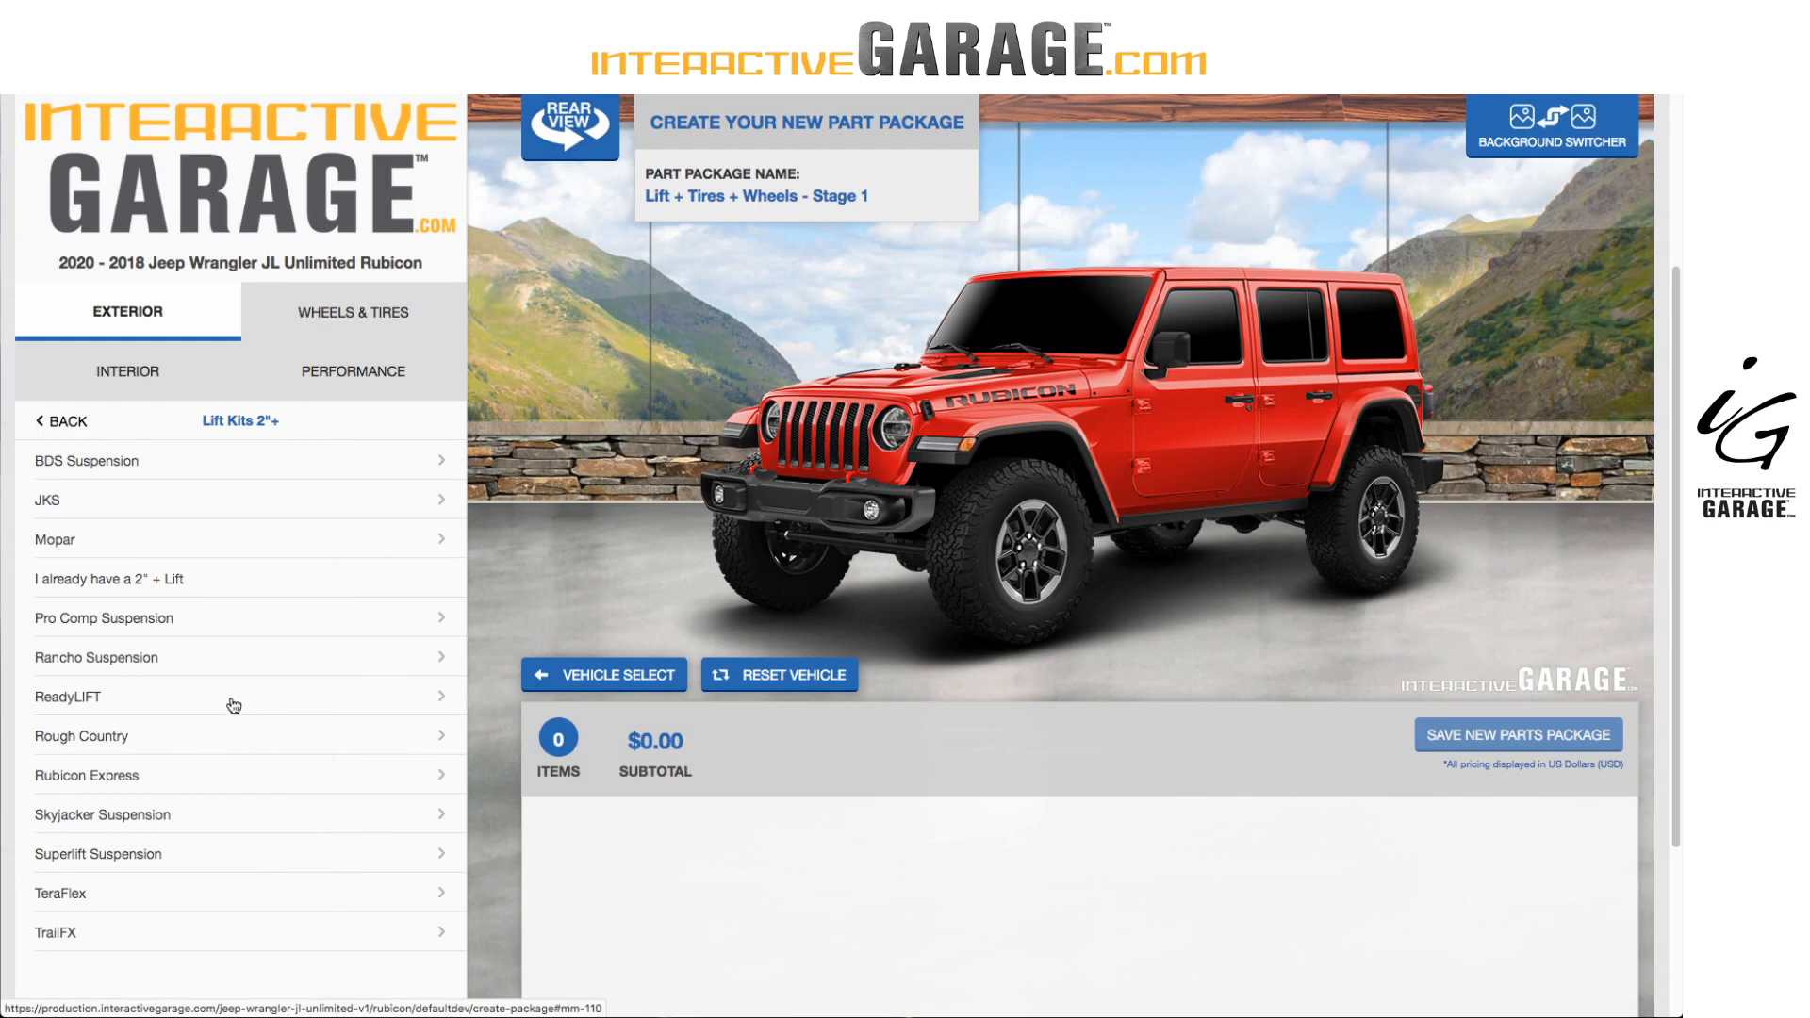
pyautogui.click(200, 708)
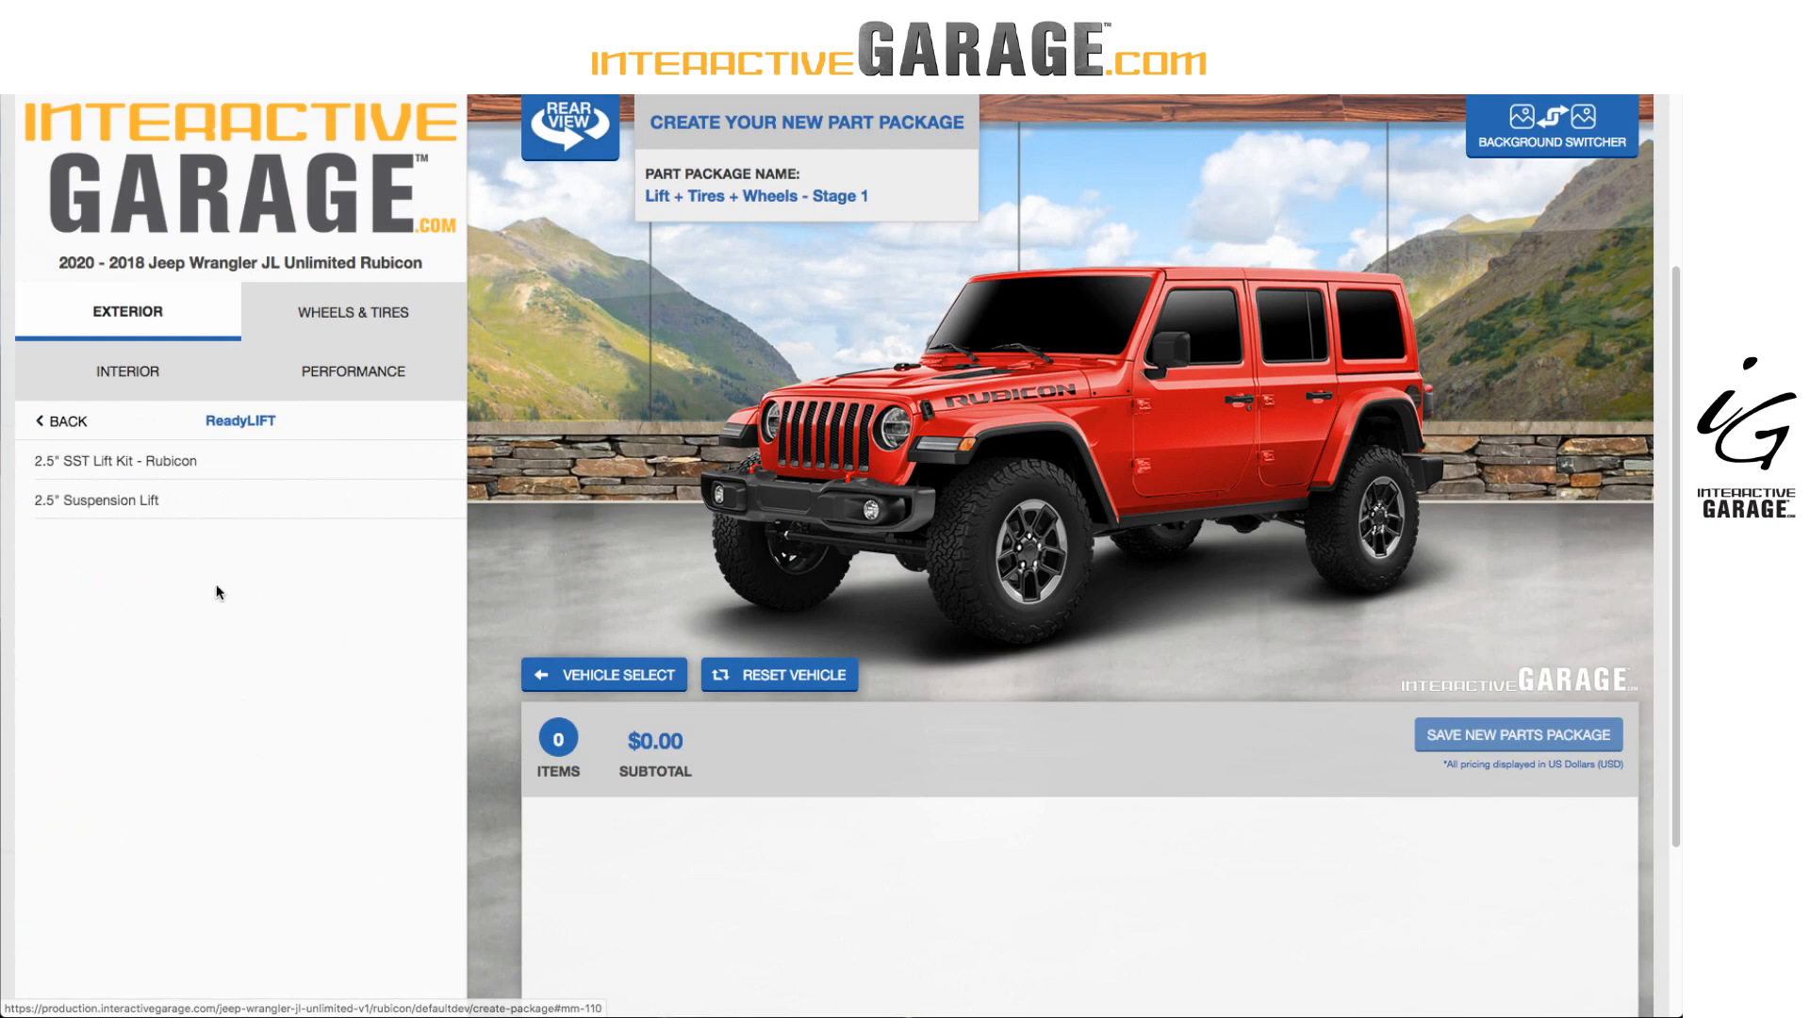
pyautogui.click(151, 460)
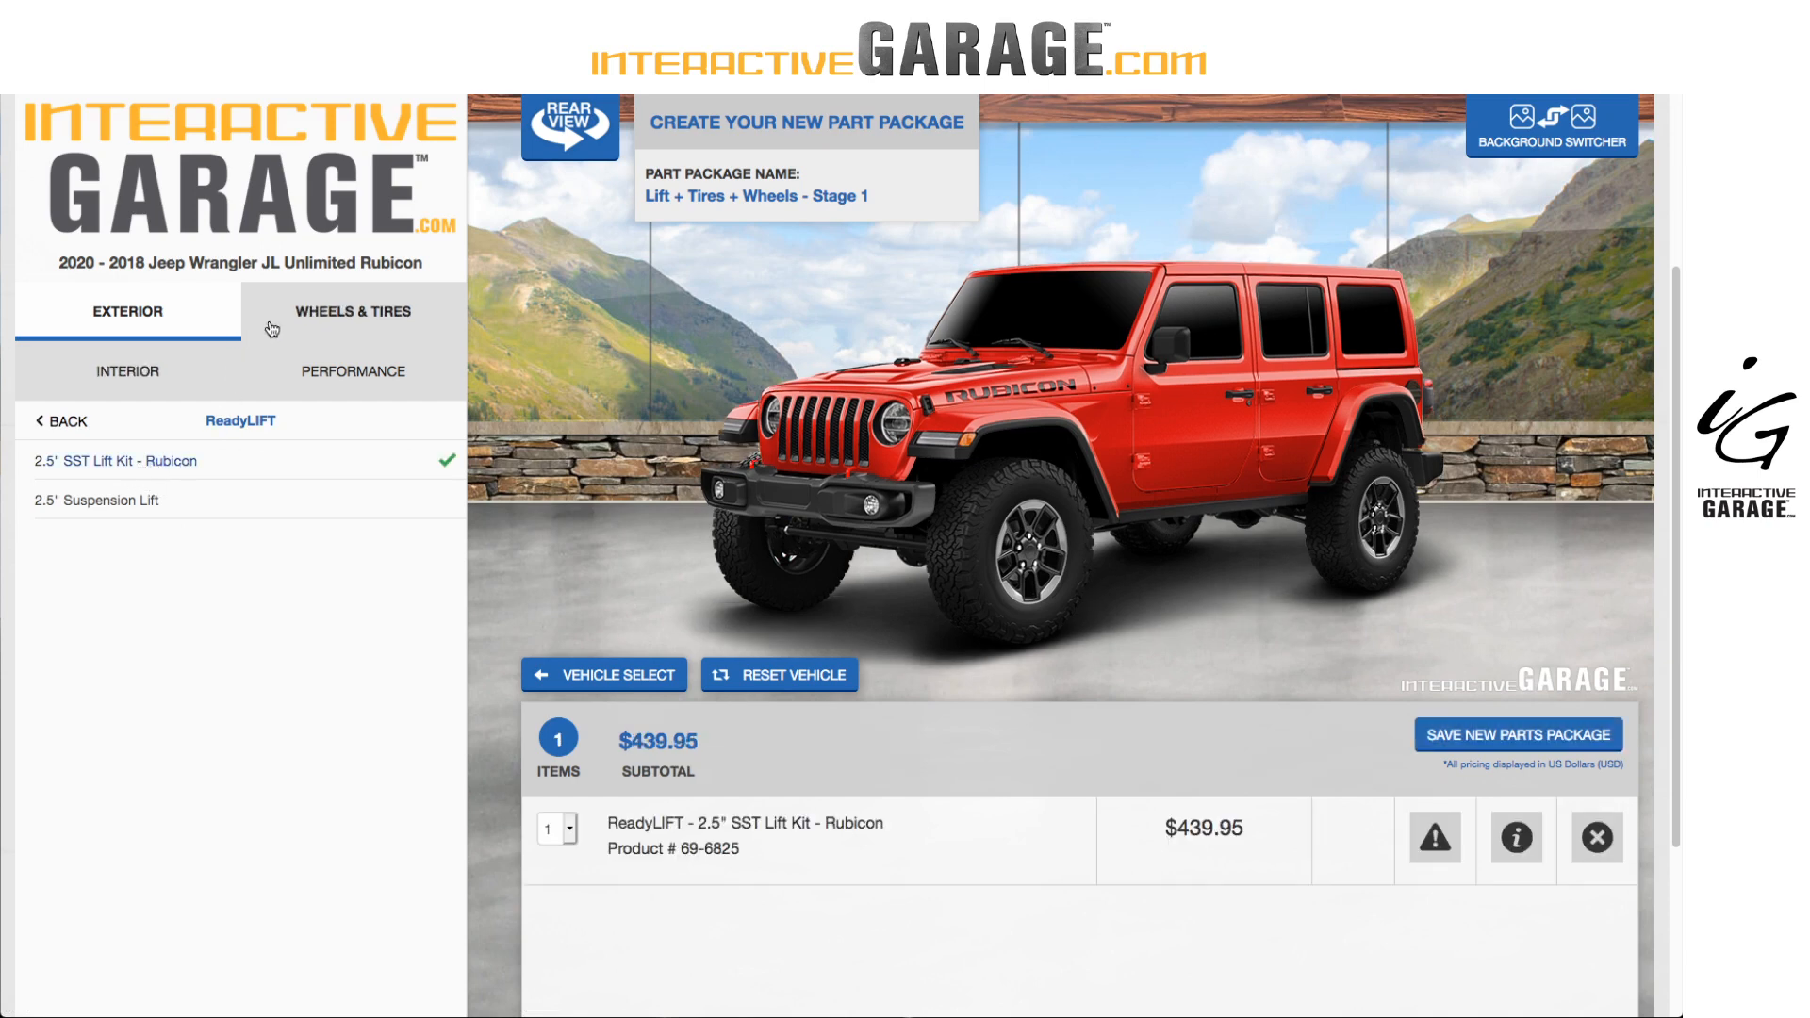
# Add the 17" TeraFlex Nomad Off-Road Wheel - Deluxe in Metallic Black to the package.
pyautogui.click(321, 318)
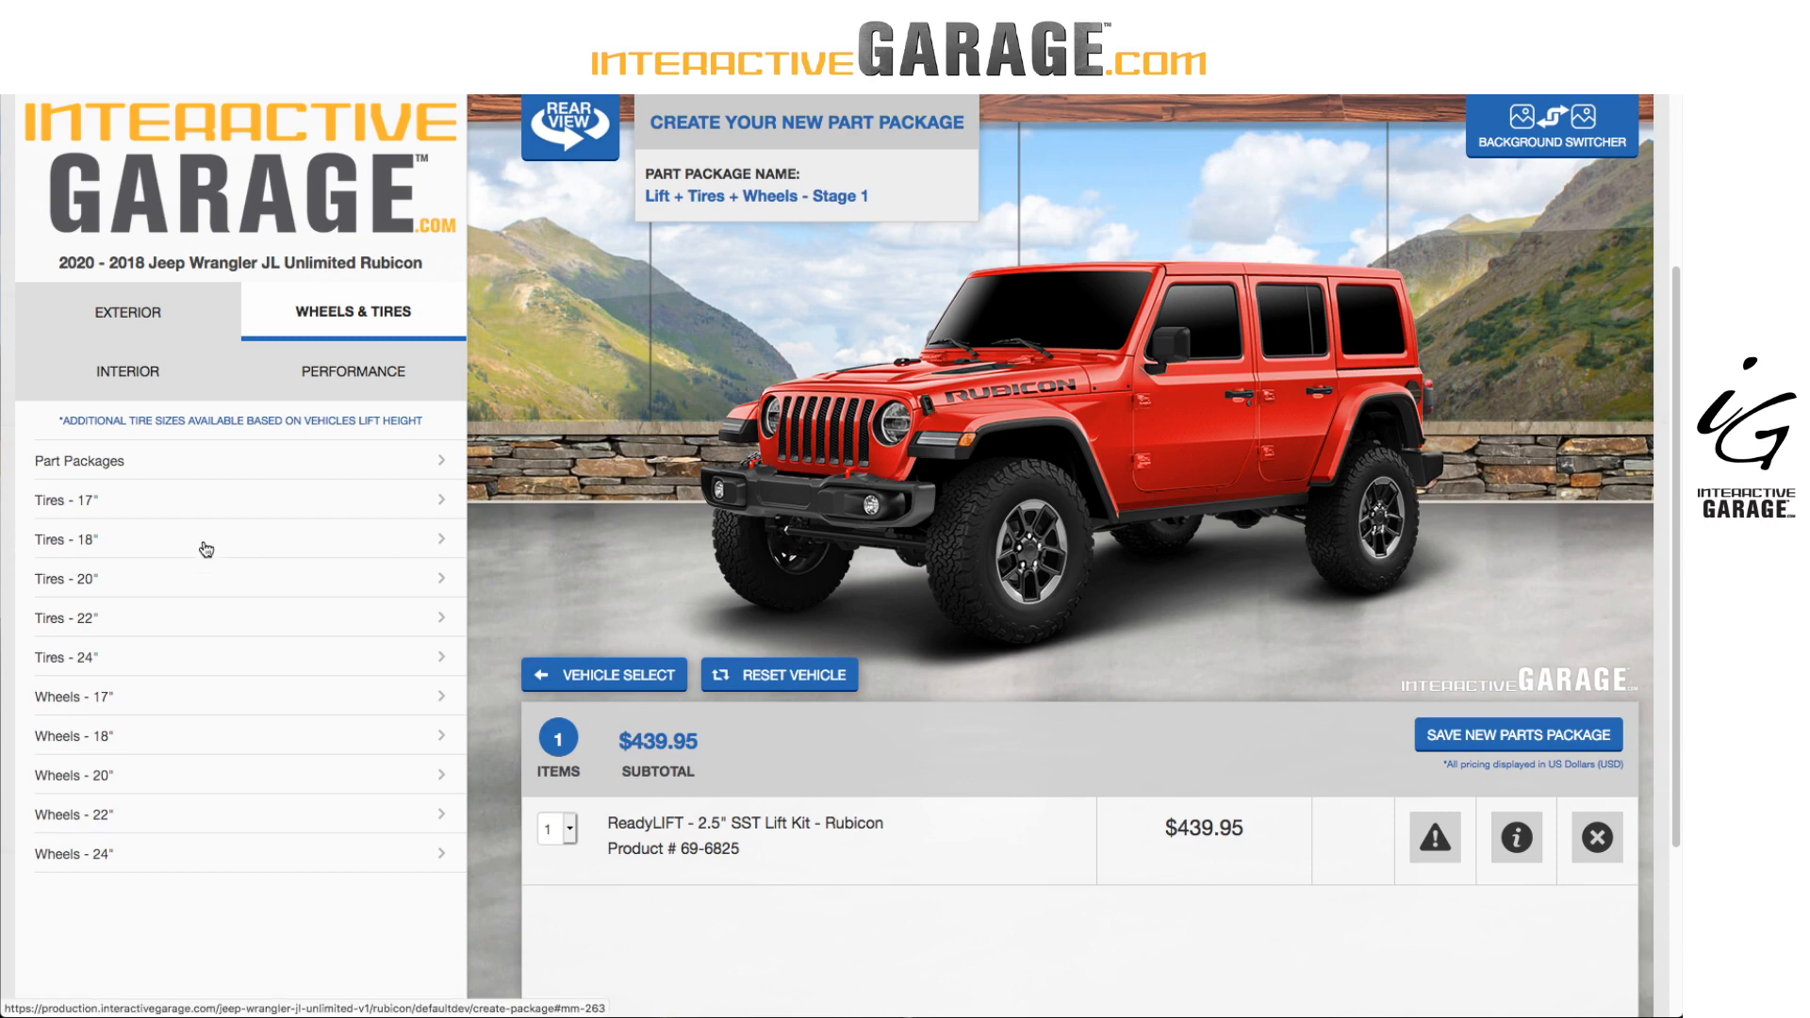
pyautogui.click(171, 711)
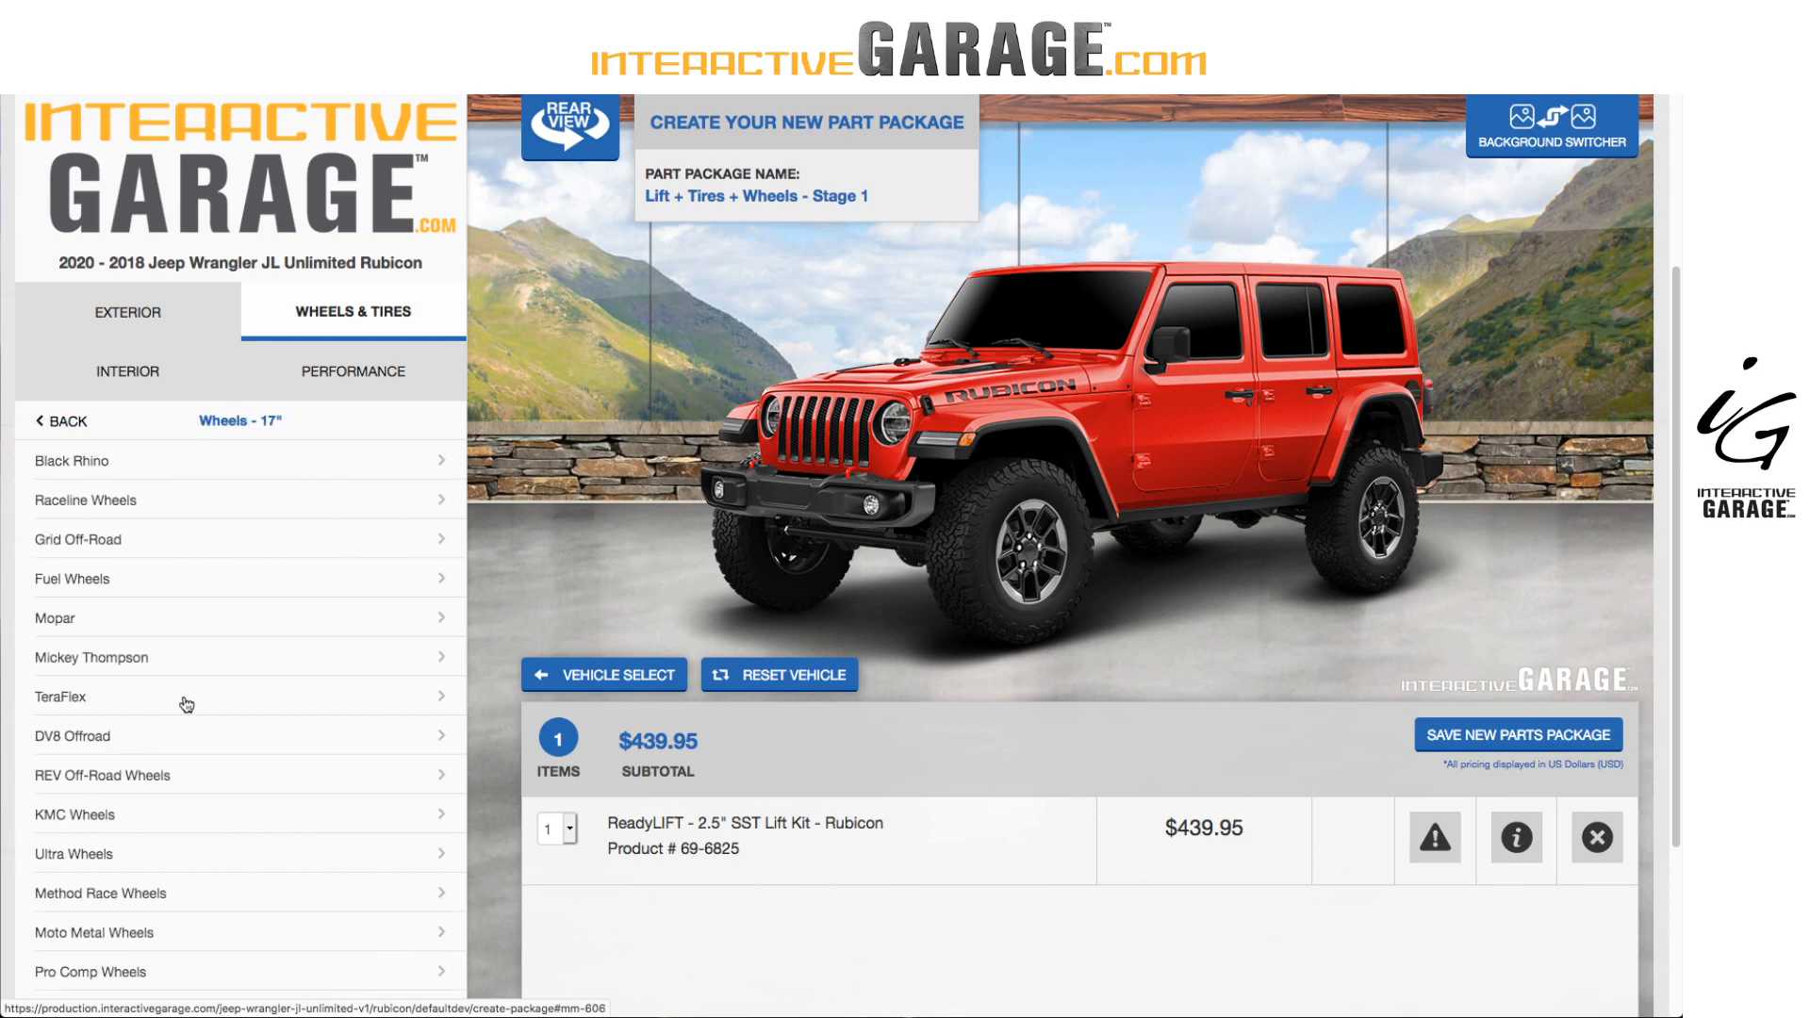
pyautogui.click(185, 704)
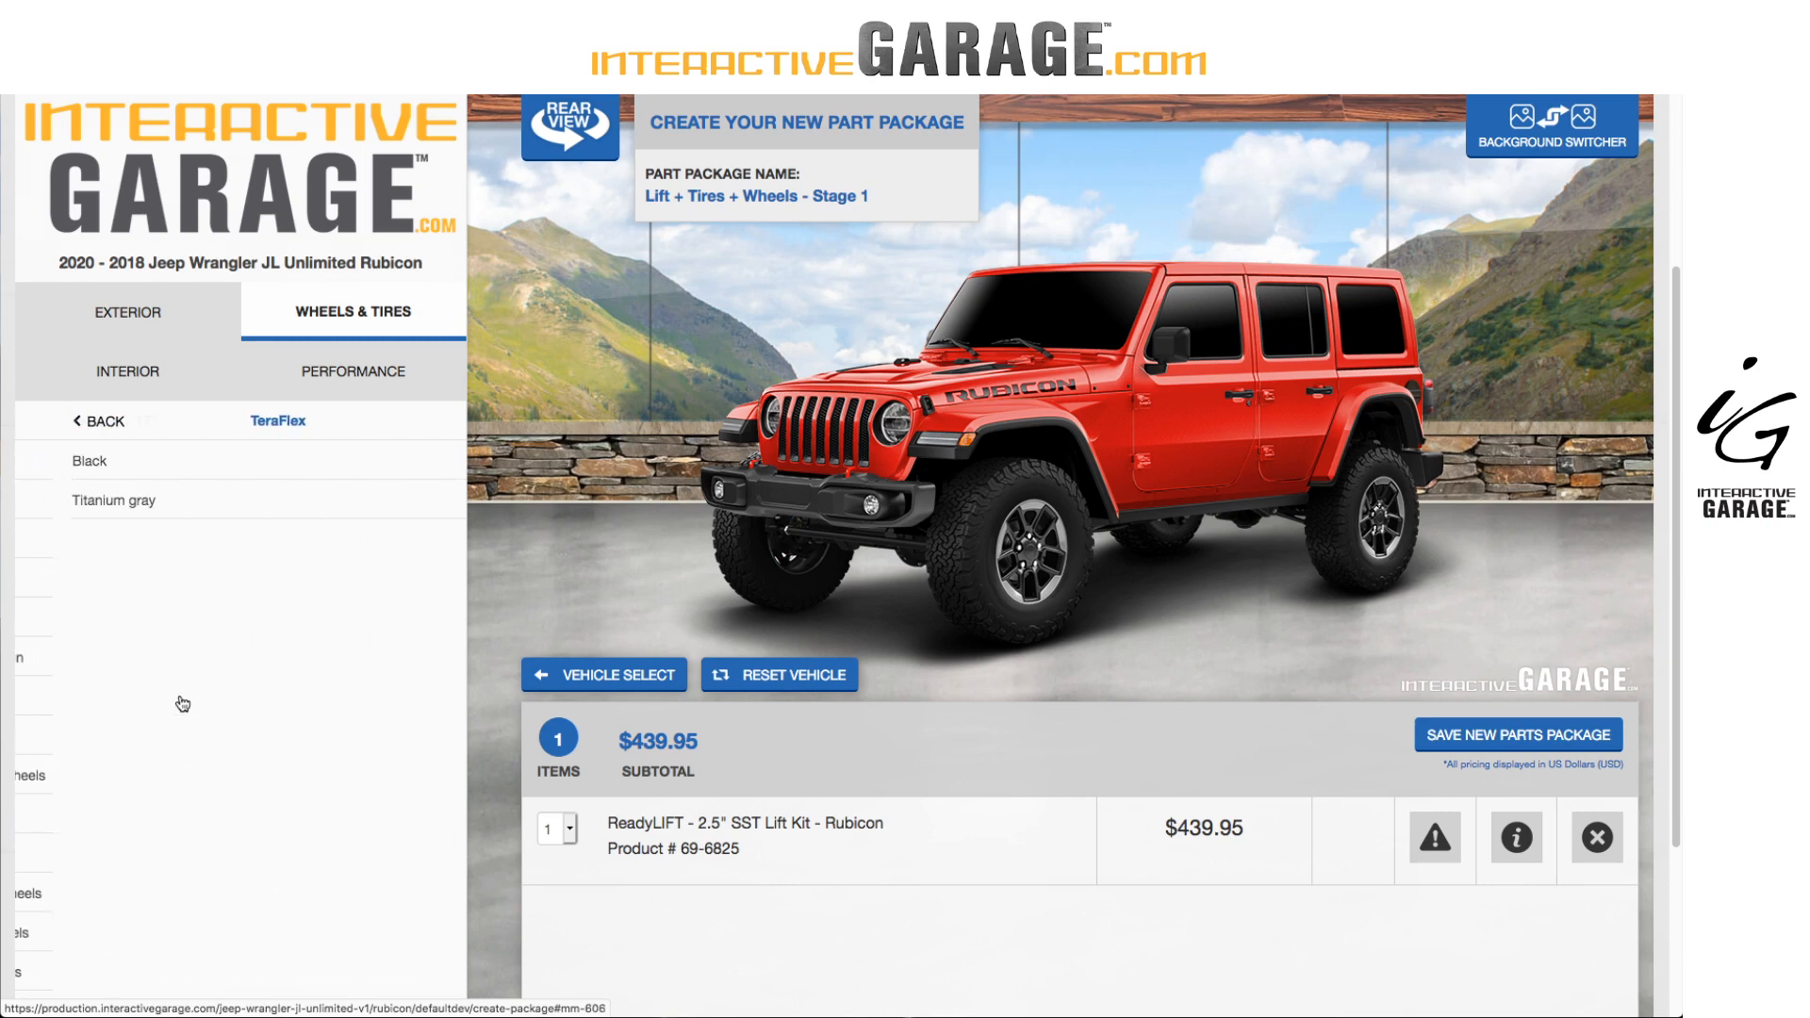
pyautogui.click(162, 469)
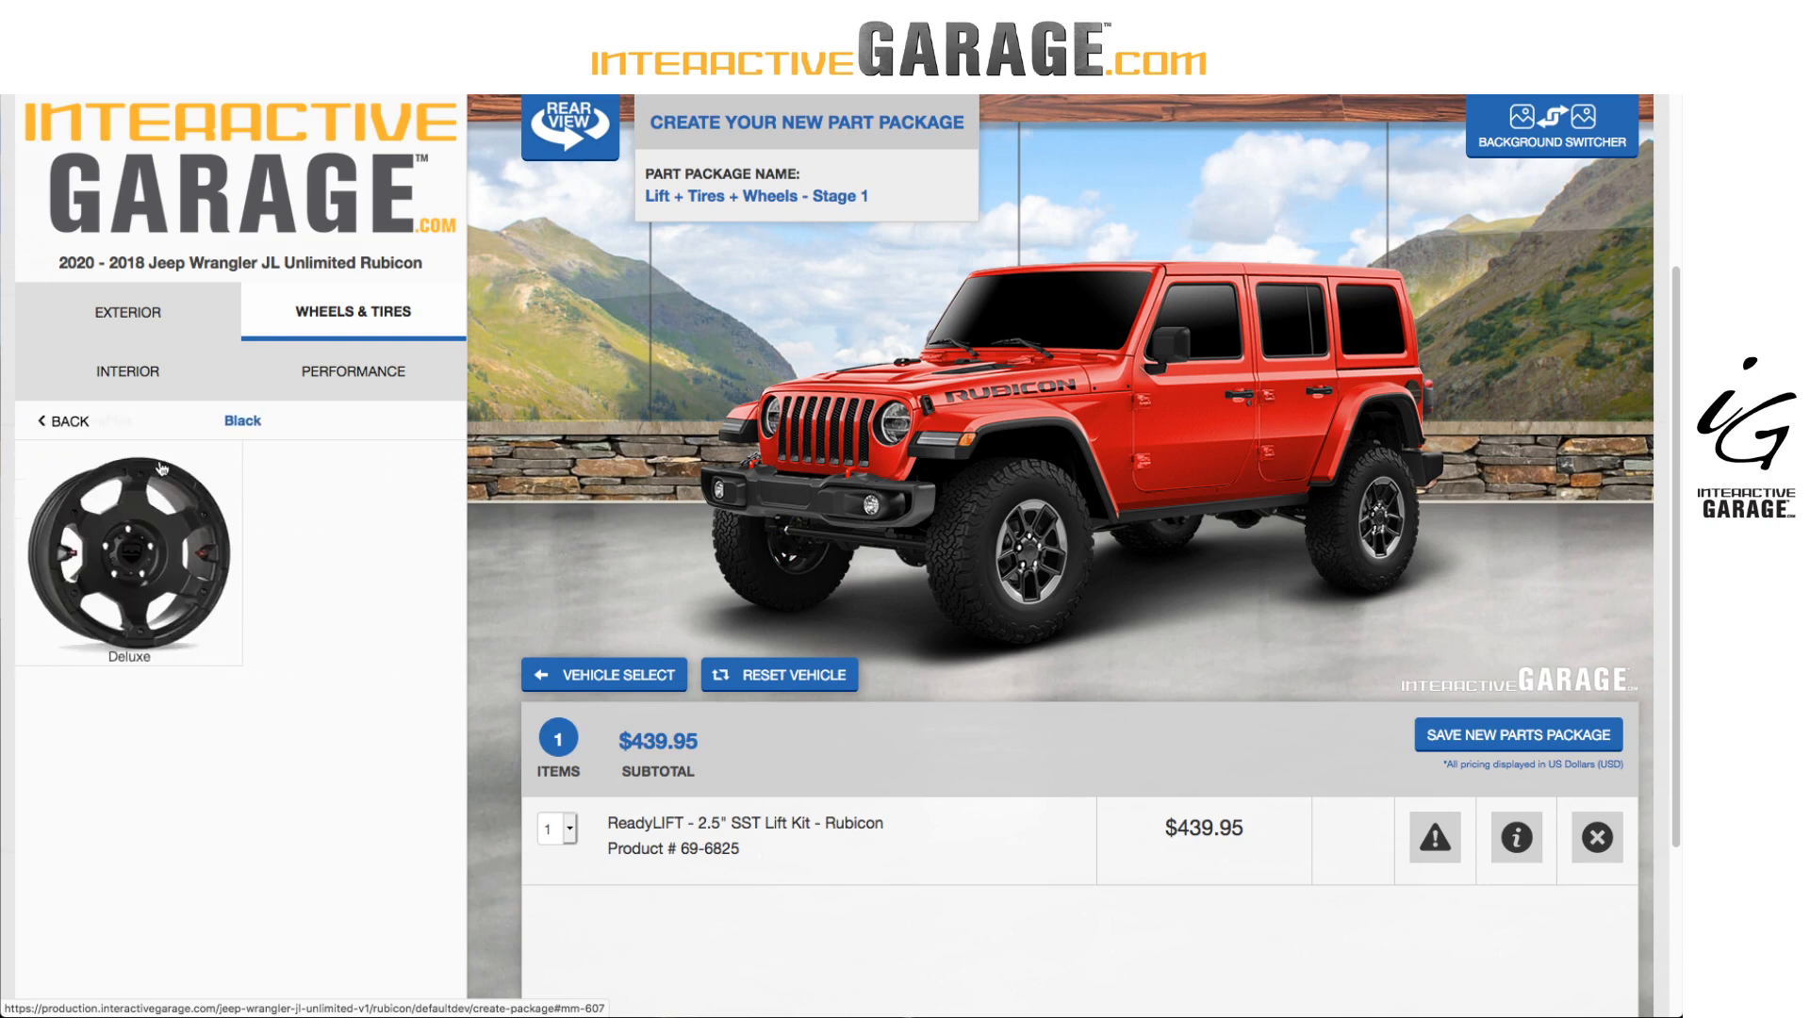
pyautogui.click(151, 500)
pyautogui.click(156, 462)
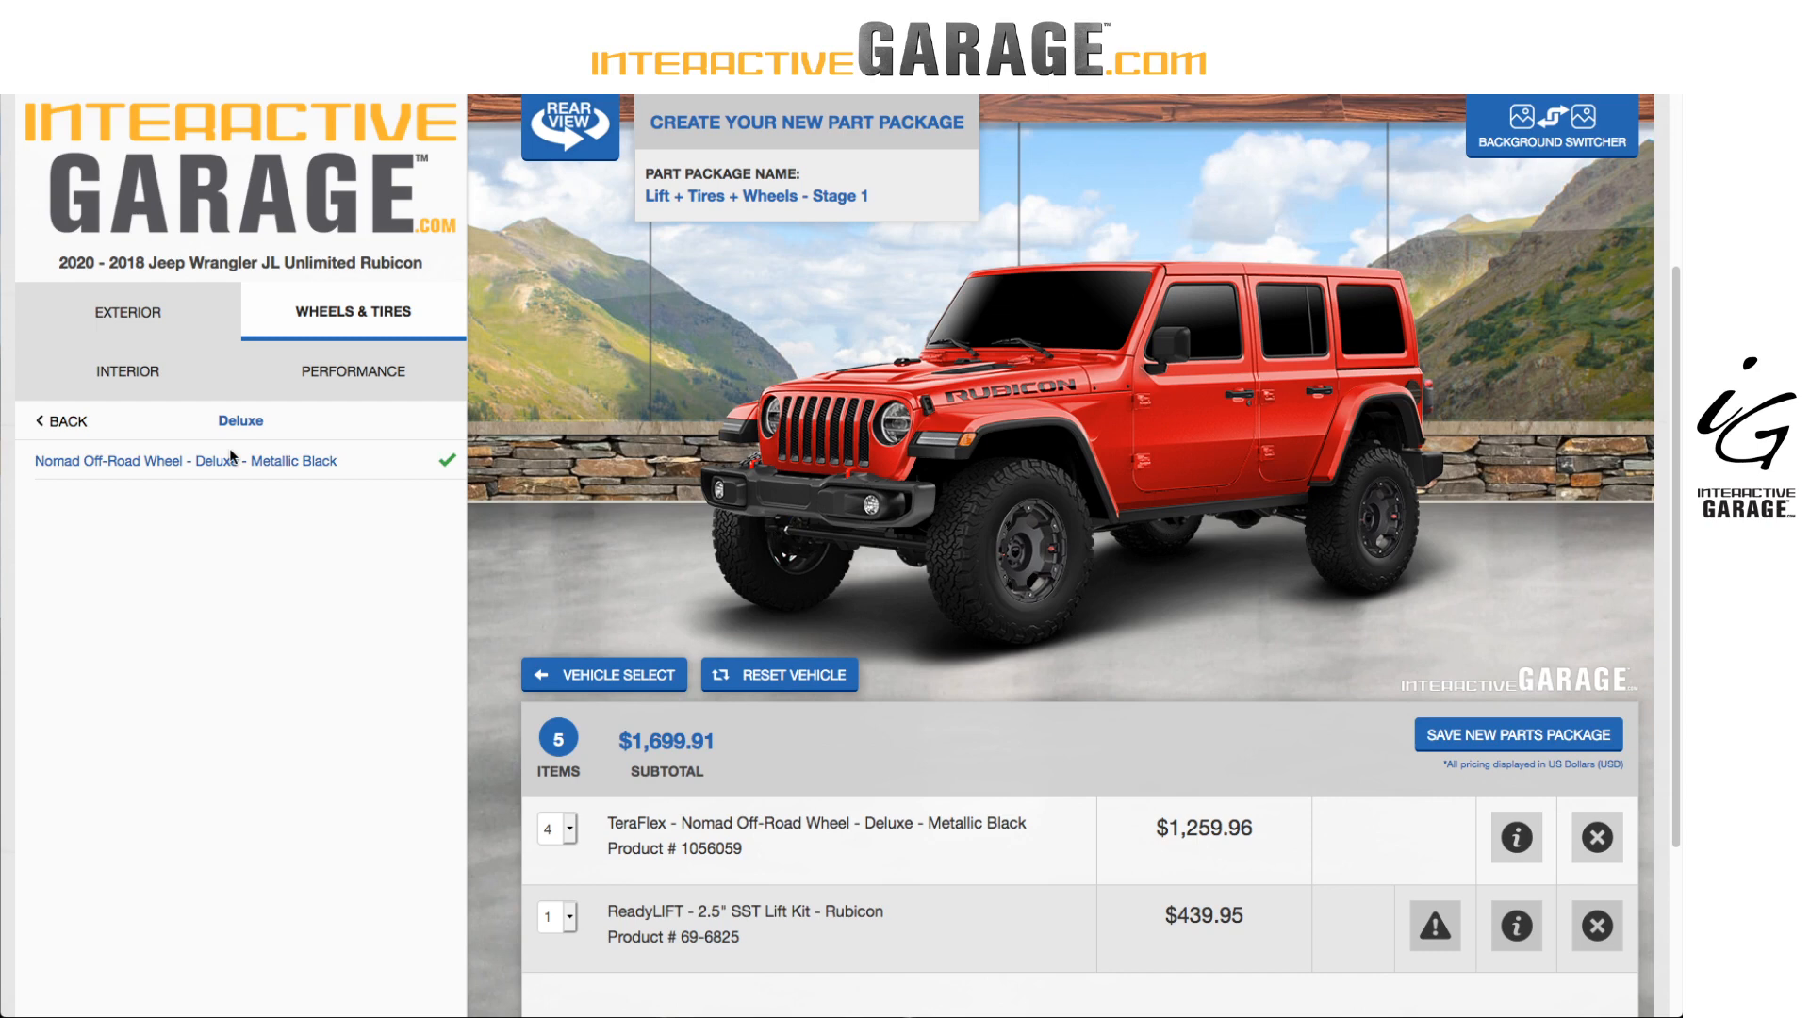
# Replace the wheels with the 17" Black Rhino Desert Sand option Arsenal - 17x9.5 Sand w/Black Offset -18.
pyautogui.click(59, 424)
pyautogui.click(59, 424)
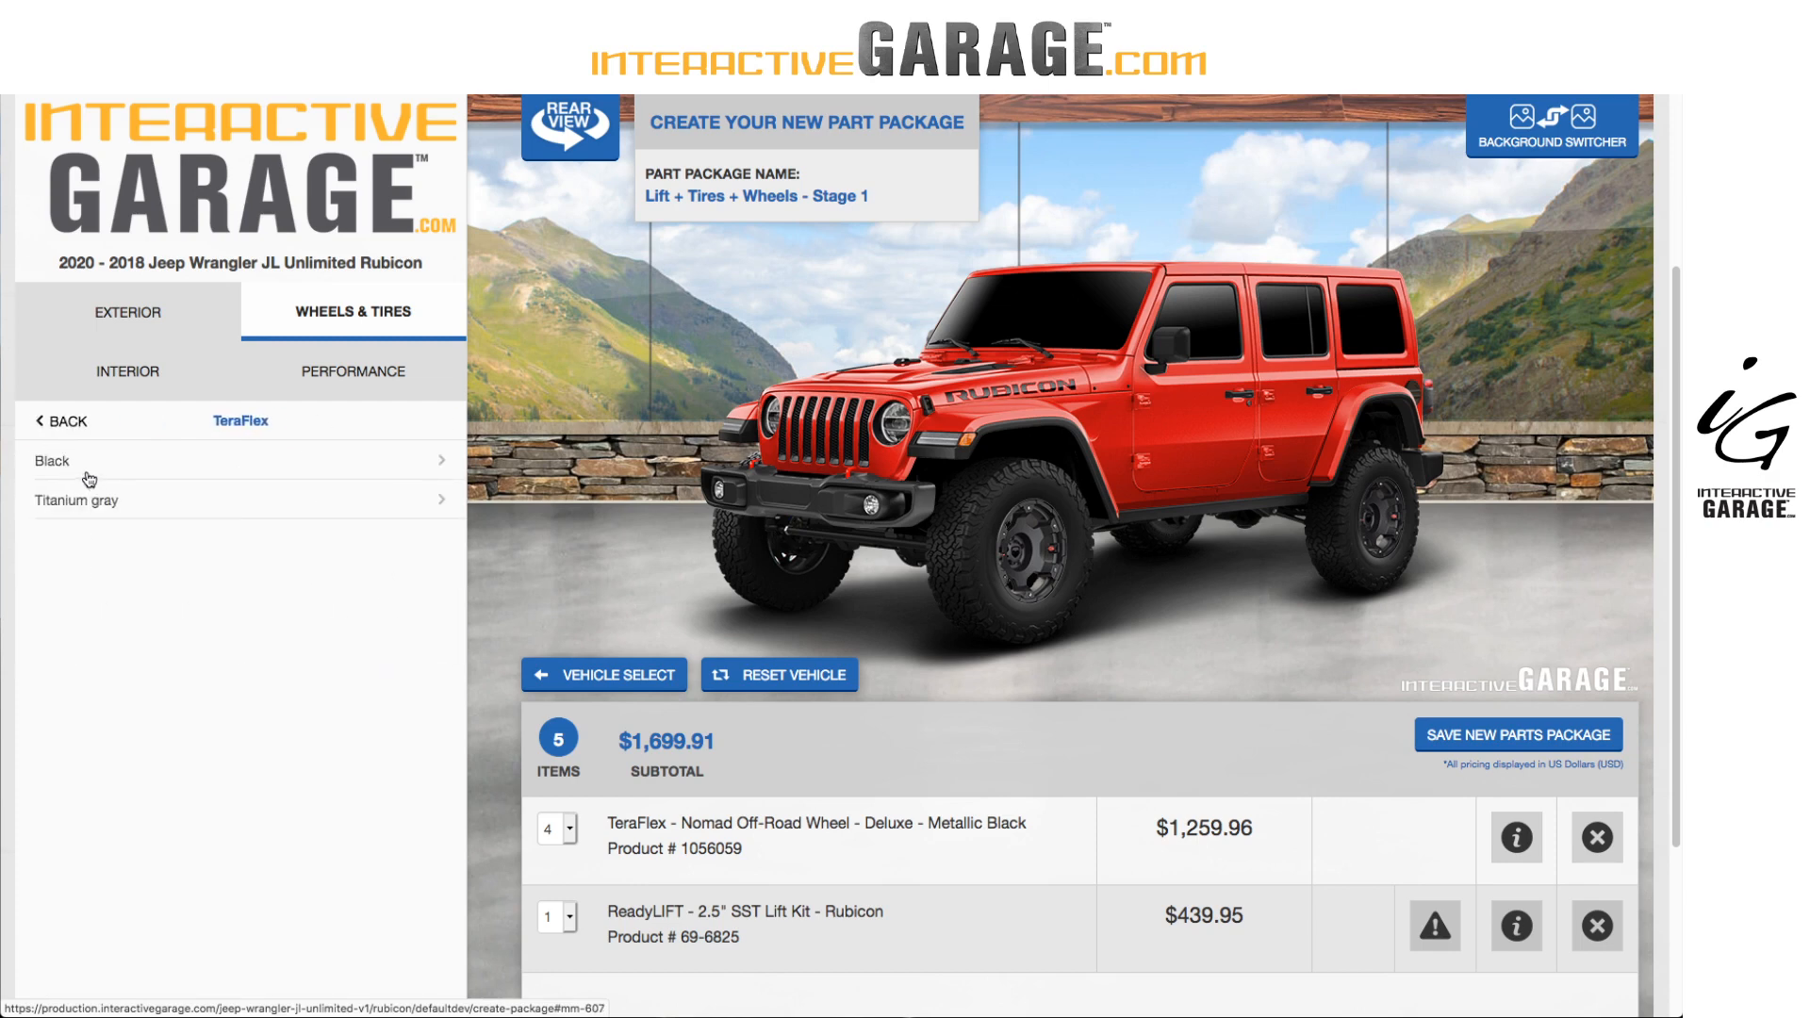
pyautogui.click(80, 506)
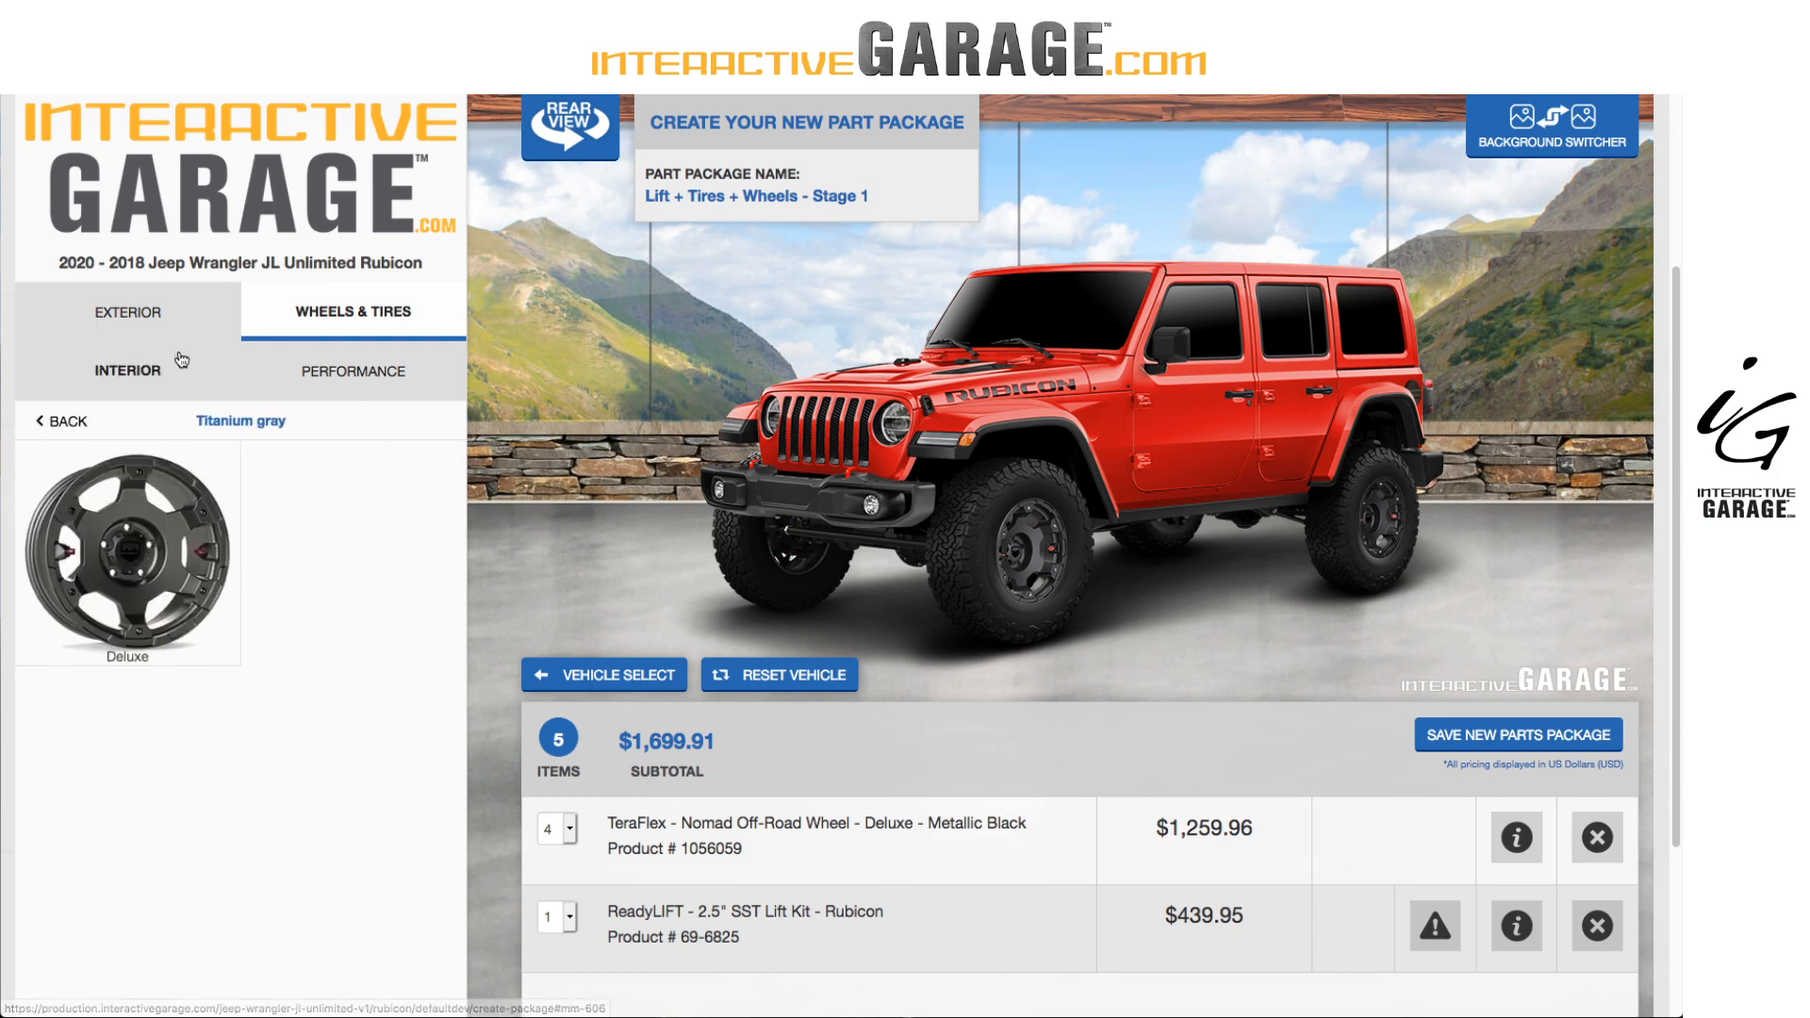
pyautogui.click(77, 424)
pyautogui.click(79, 425)
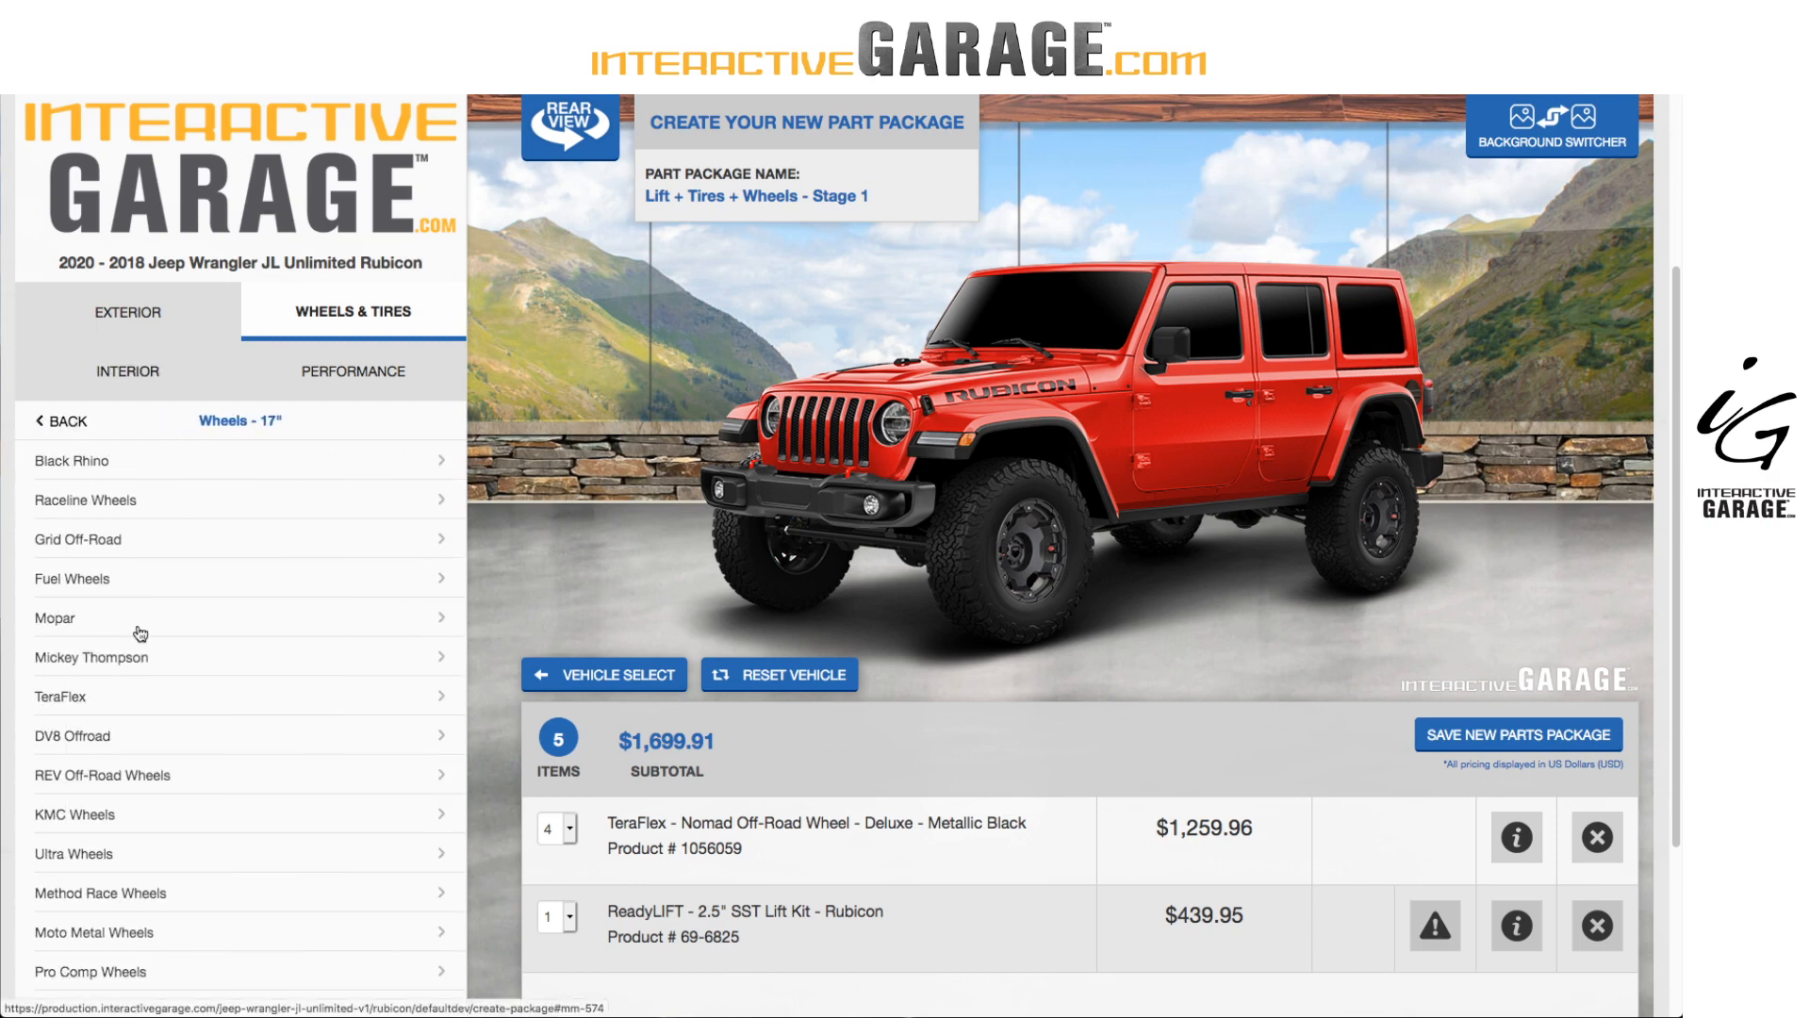
pyautogui.click(138, 461)
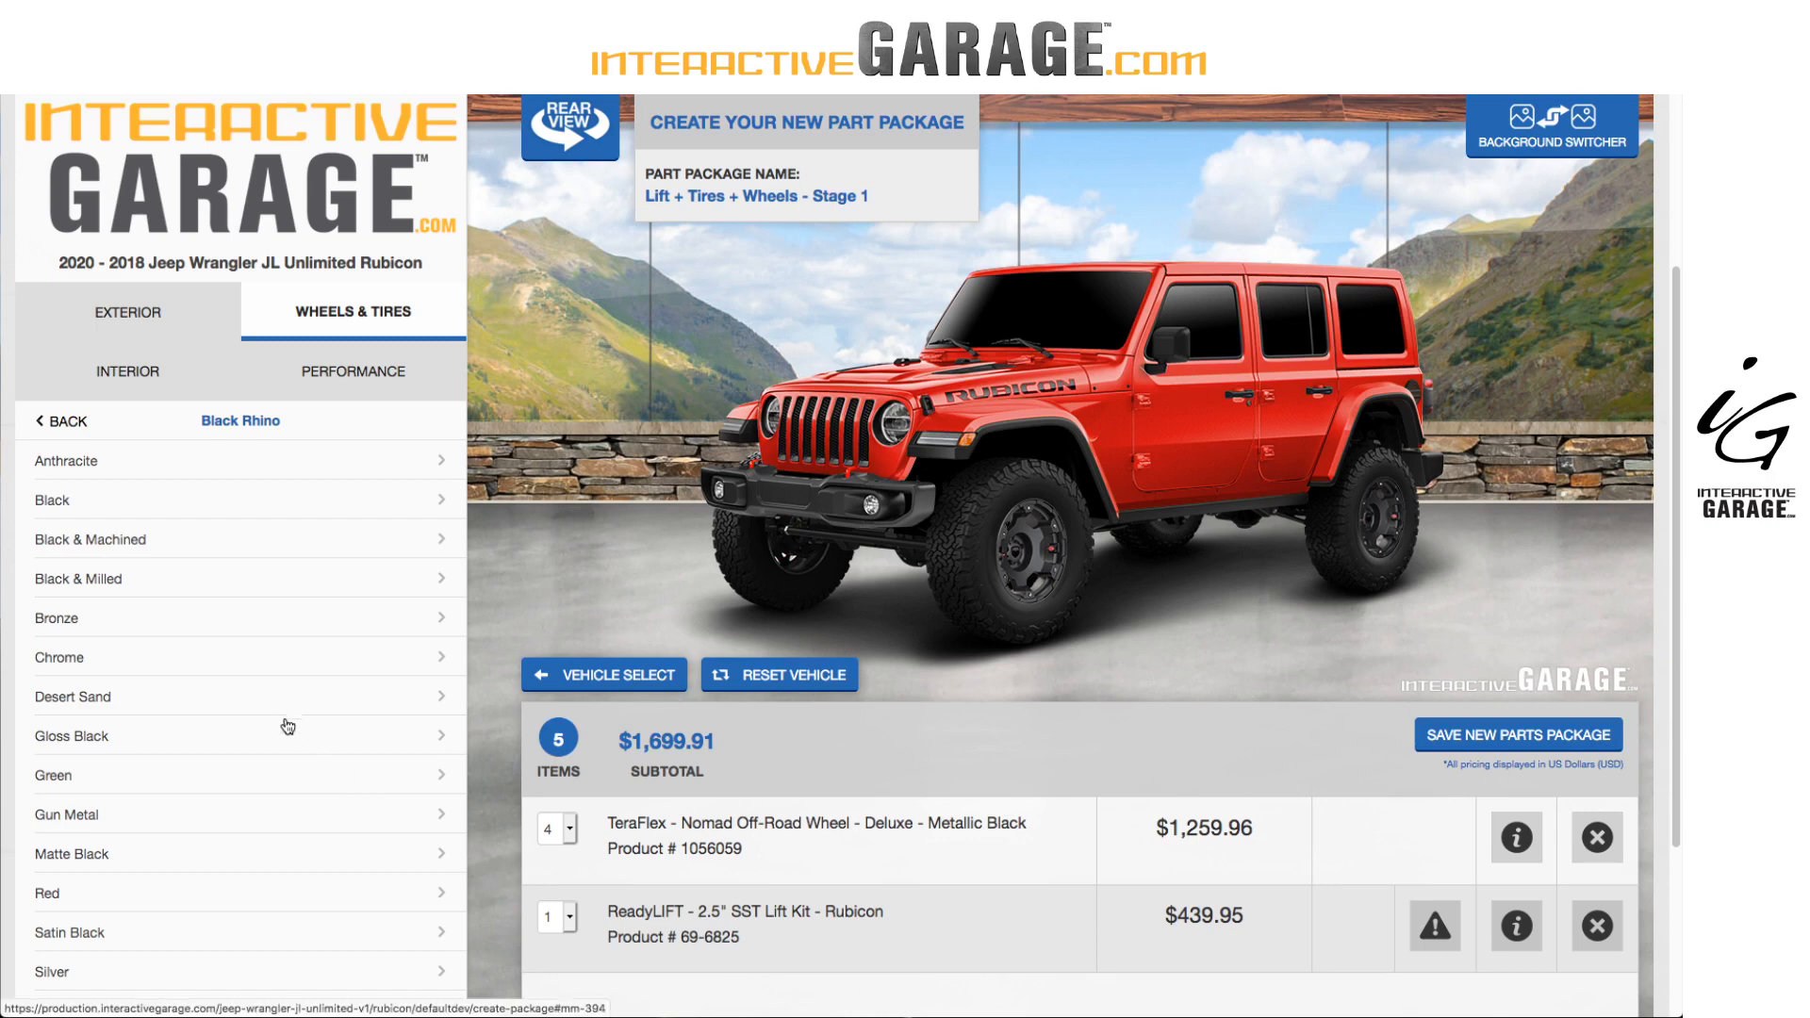
pyautogui.click(264, 700)
pyautogui.click(328, 585)
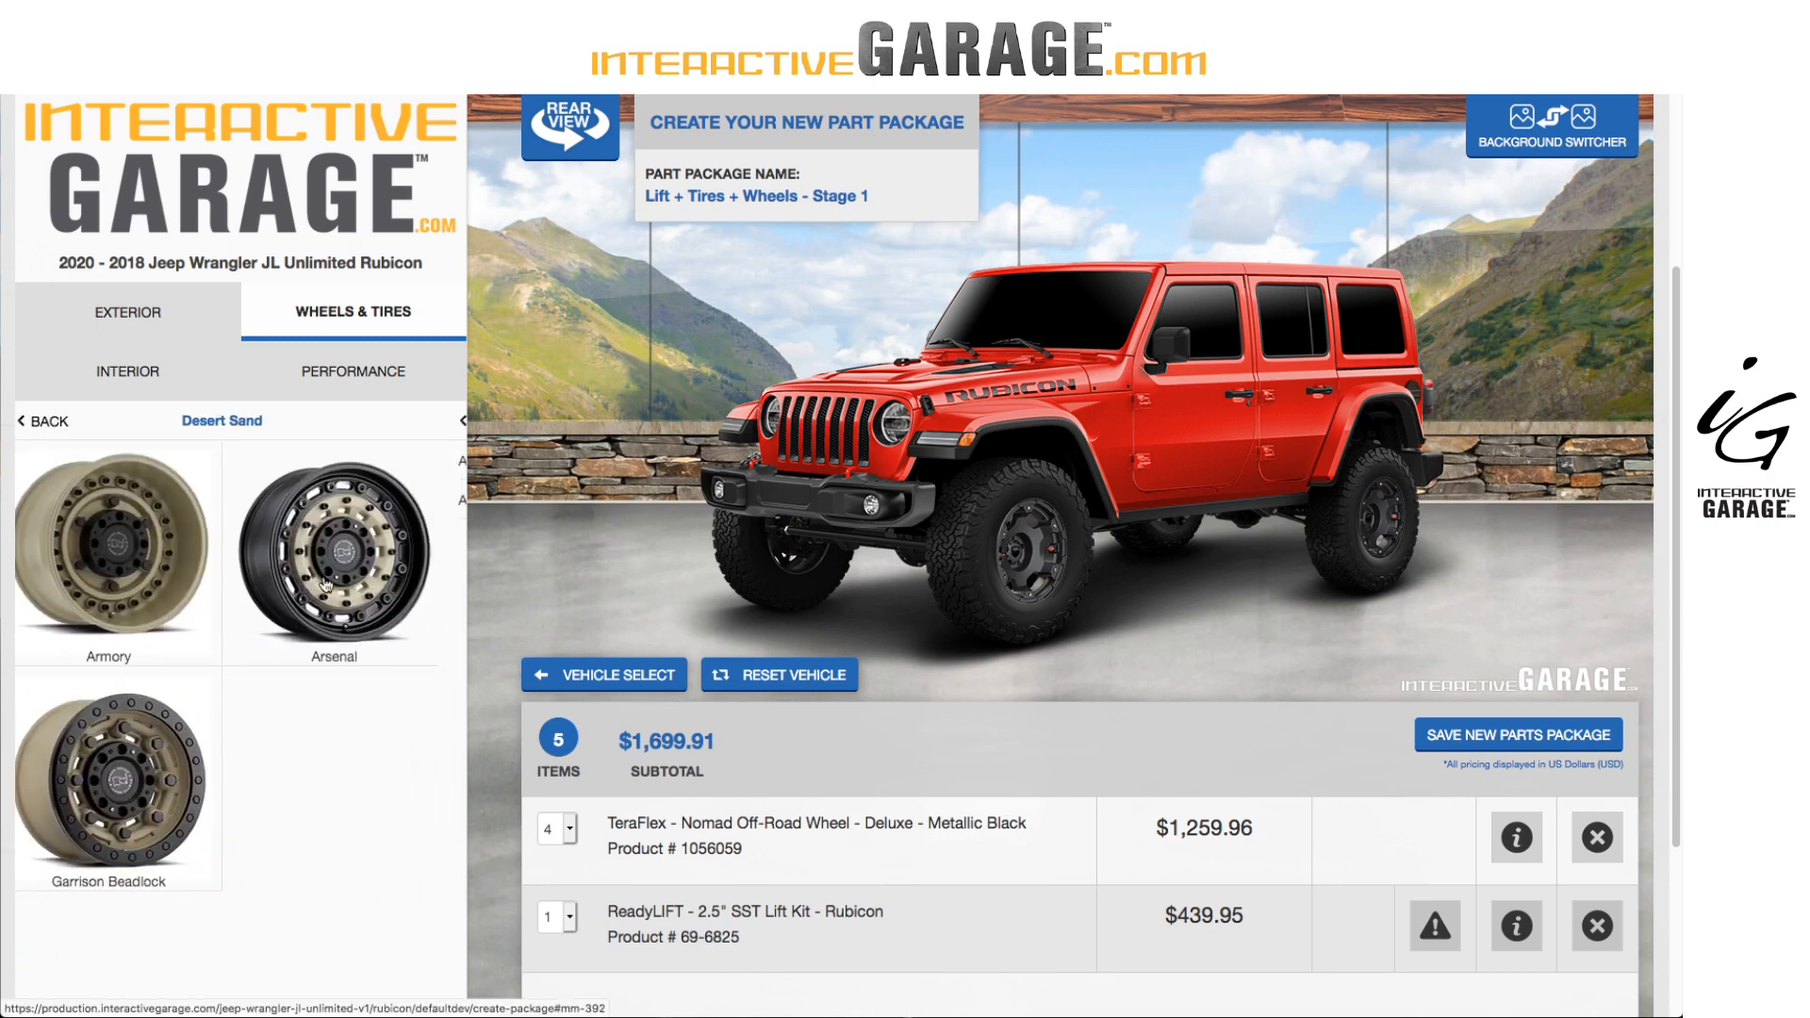
pyautogui.click(249, 500)
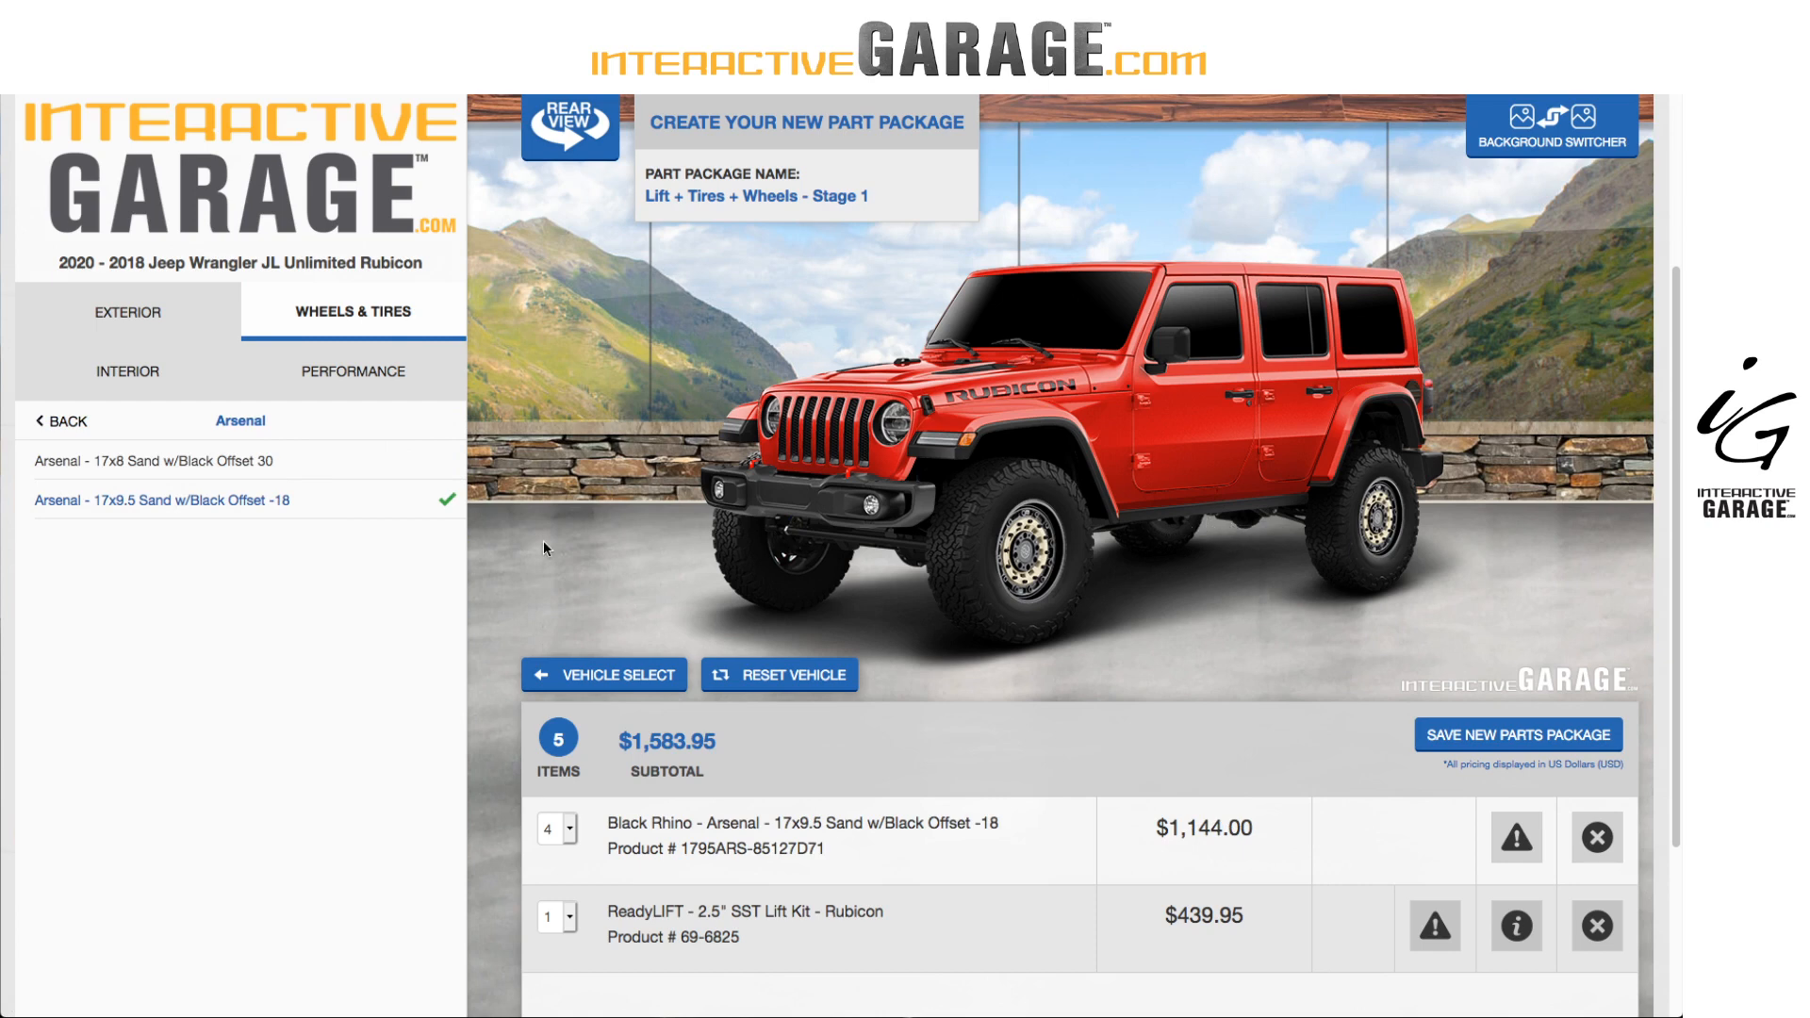
# Add the 17" Mickey Thompson Baja ATZ P3 35x12.50R17 tires and save the new part package.
pyautogui.click(322, 315)
pyautogui.click(157, 509)
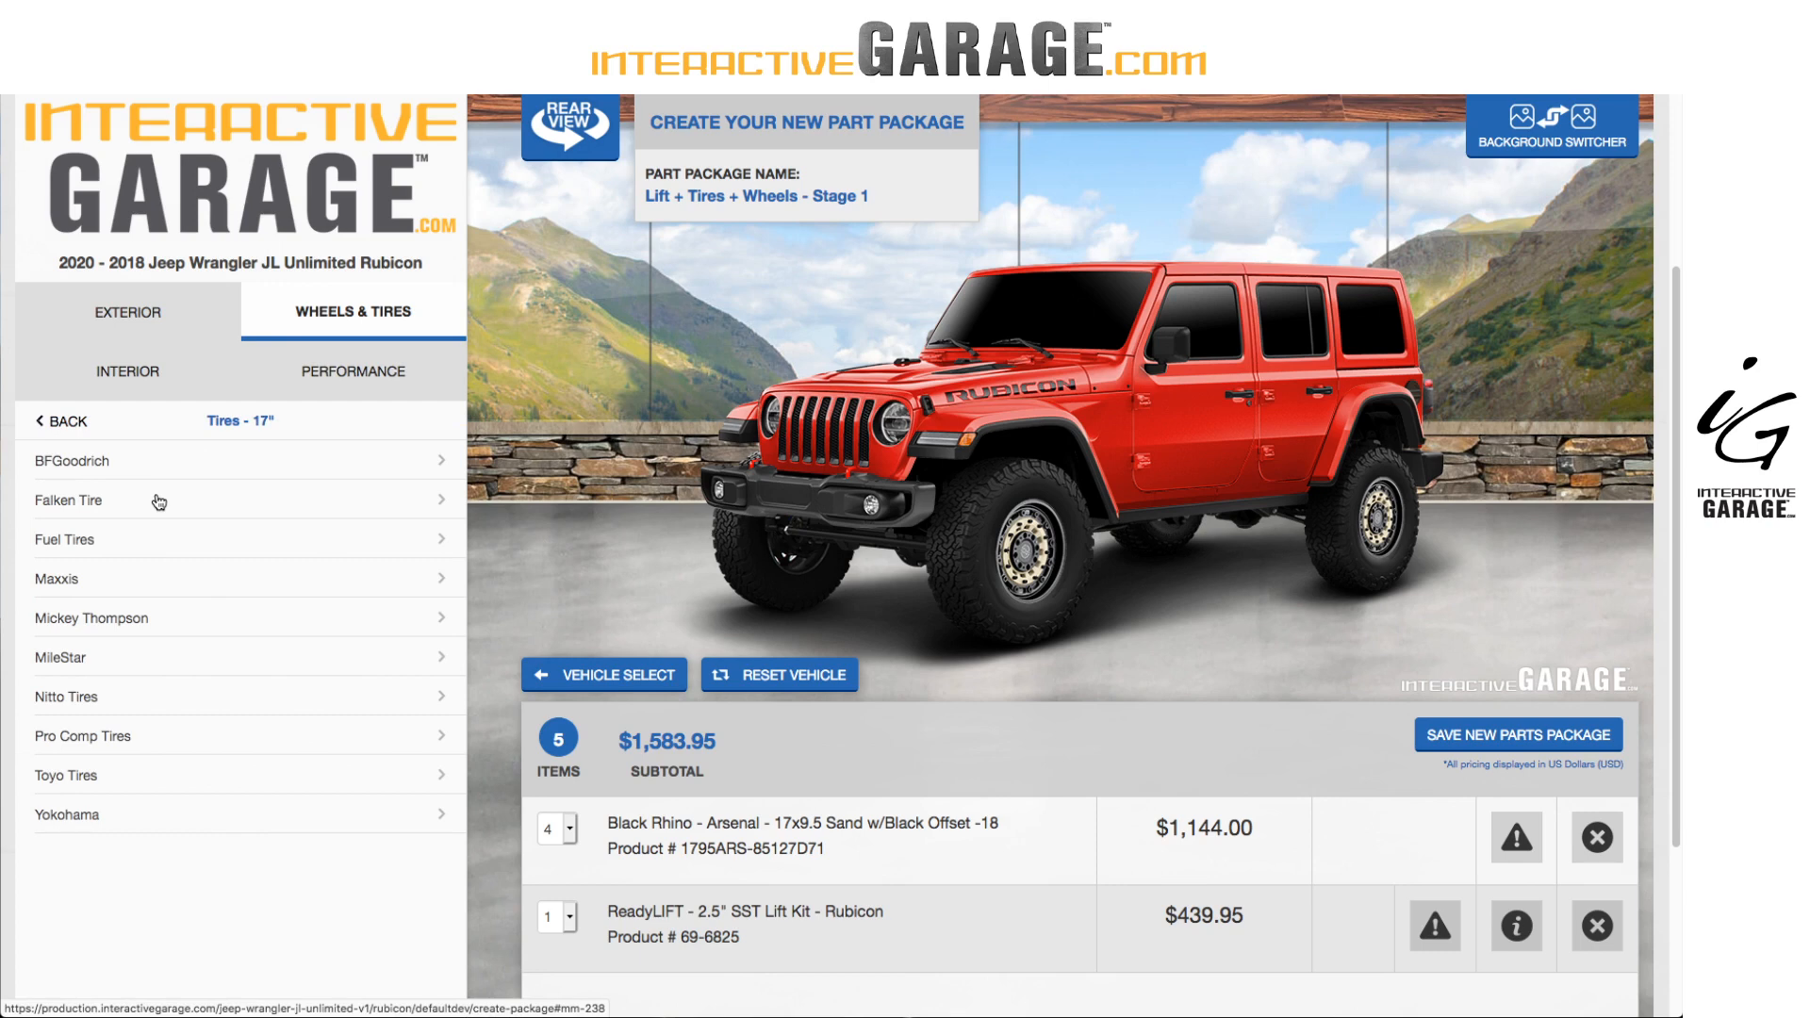
pyautogui.click(160, 618)
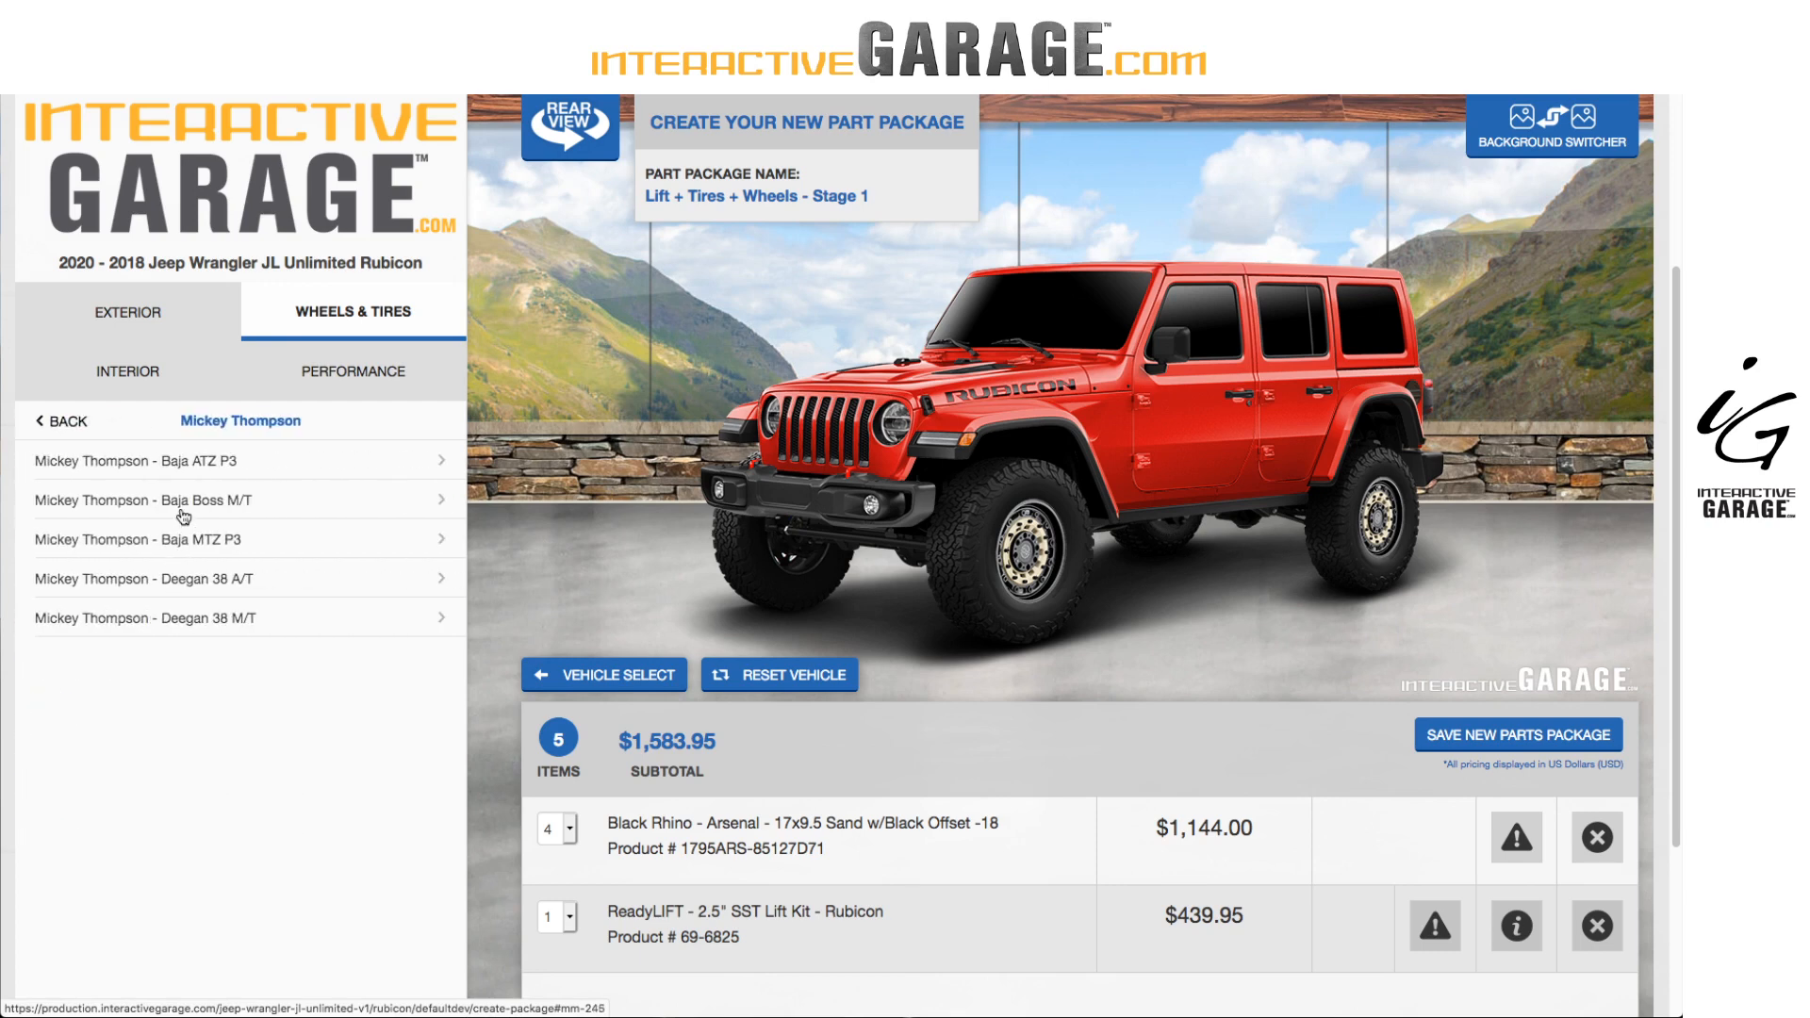
pyautogui.click(214, 464)
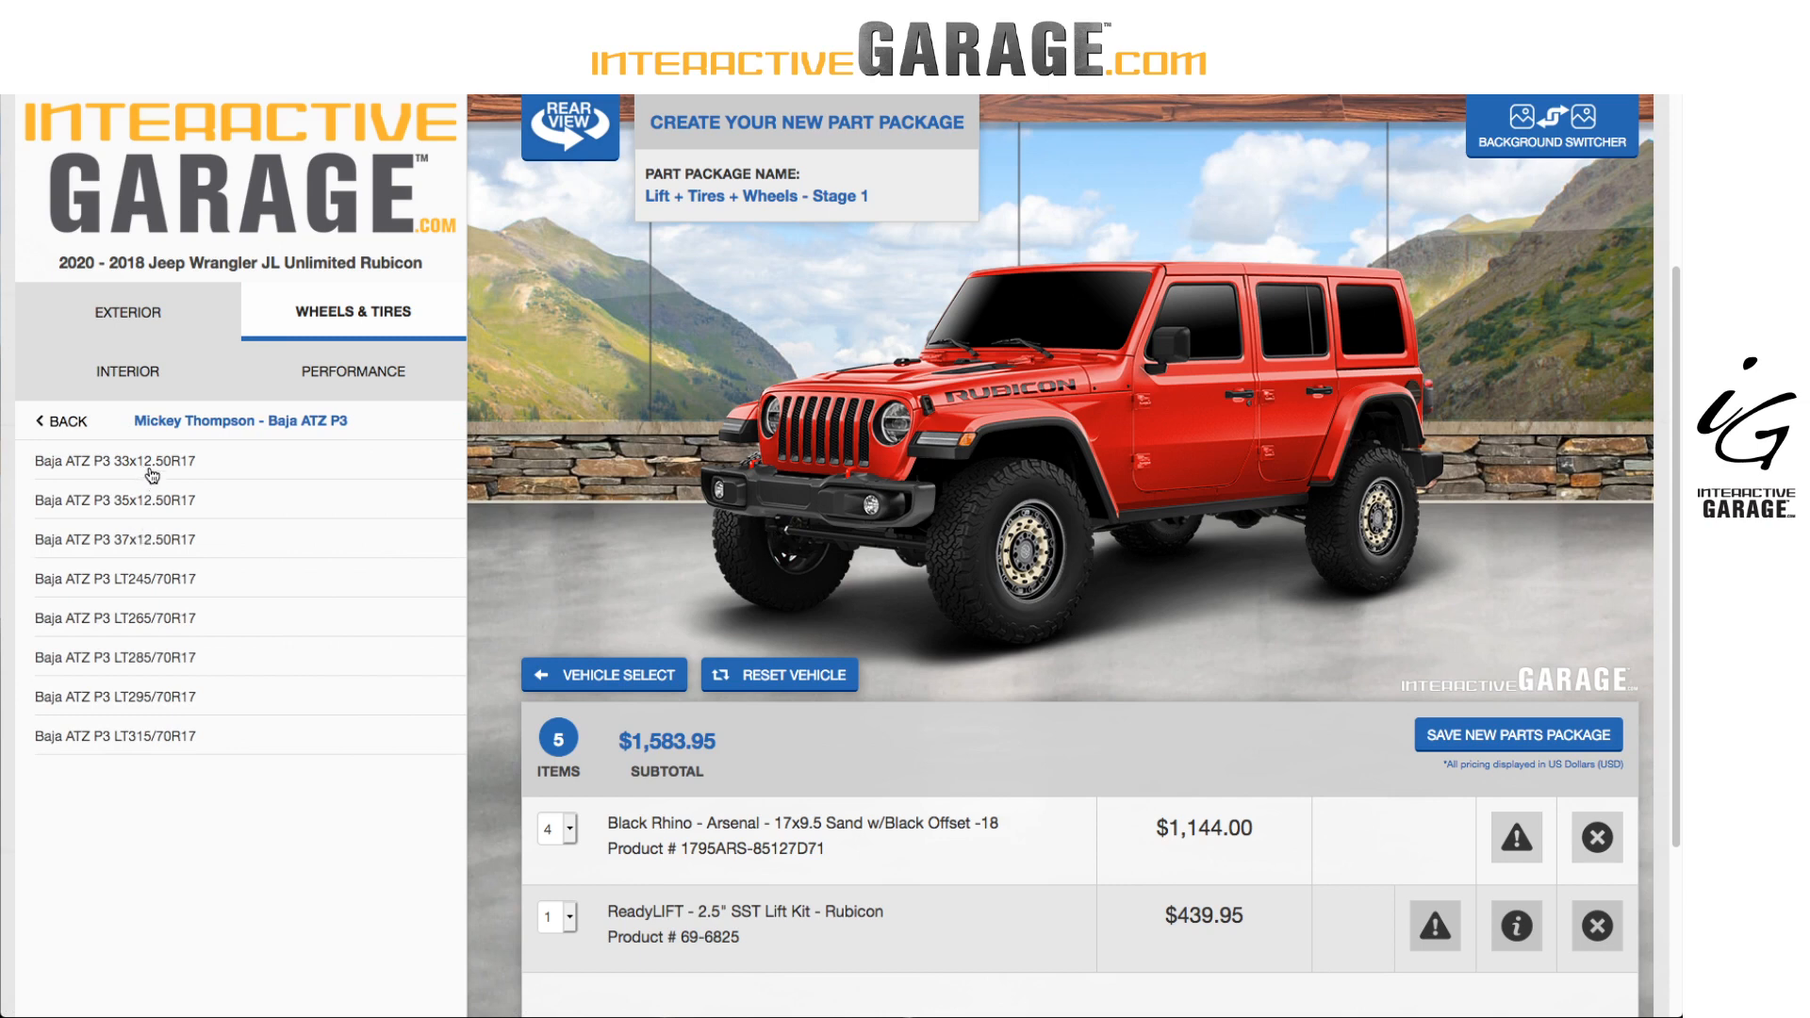
pyautogui.click(146, 504)
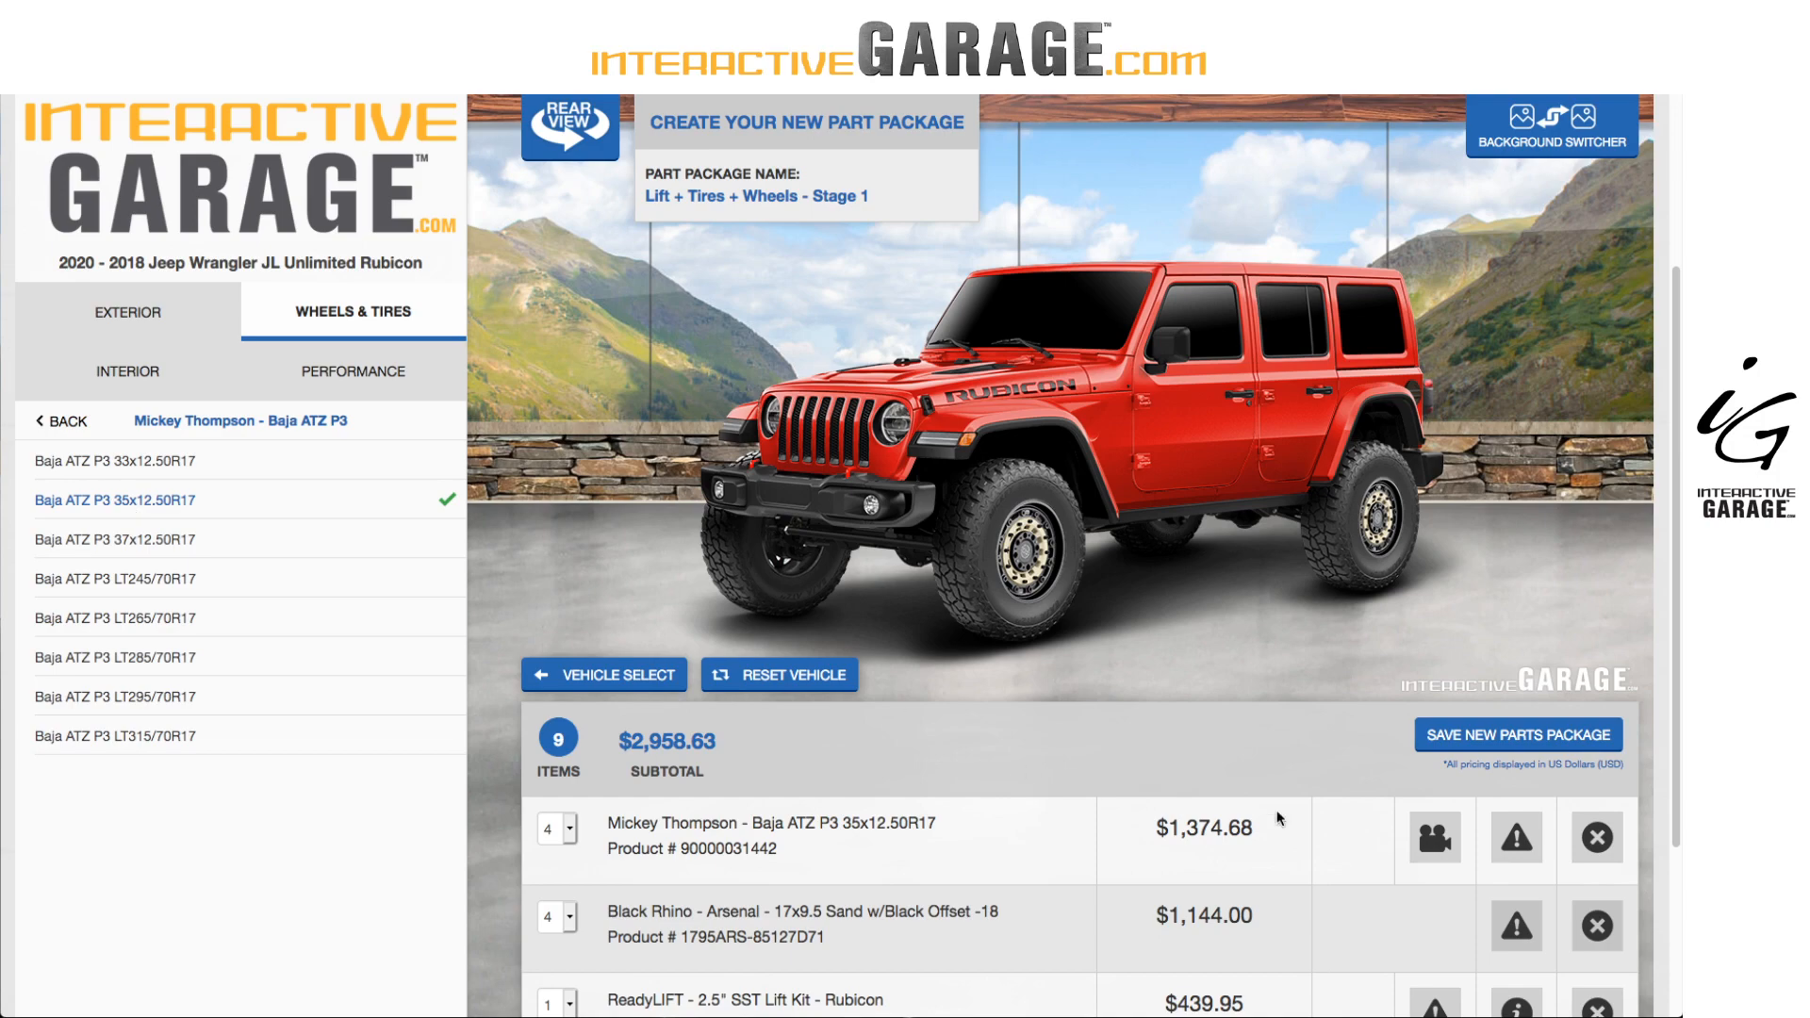
pyautogui.click(1573, 742)
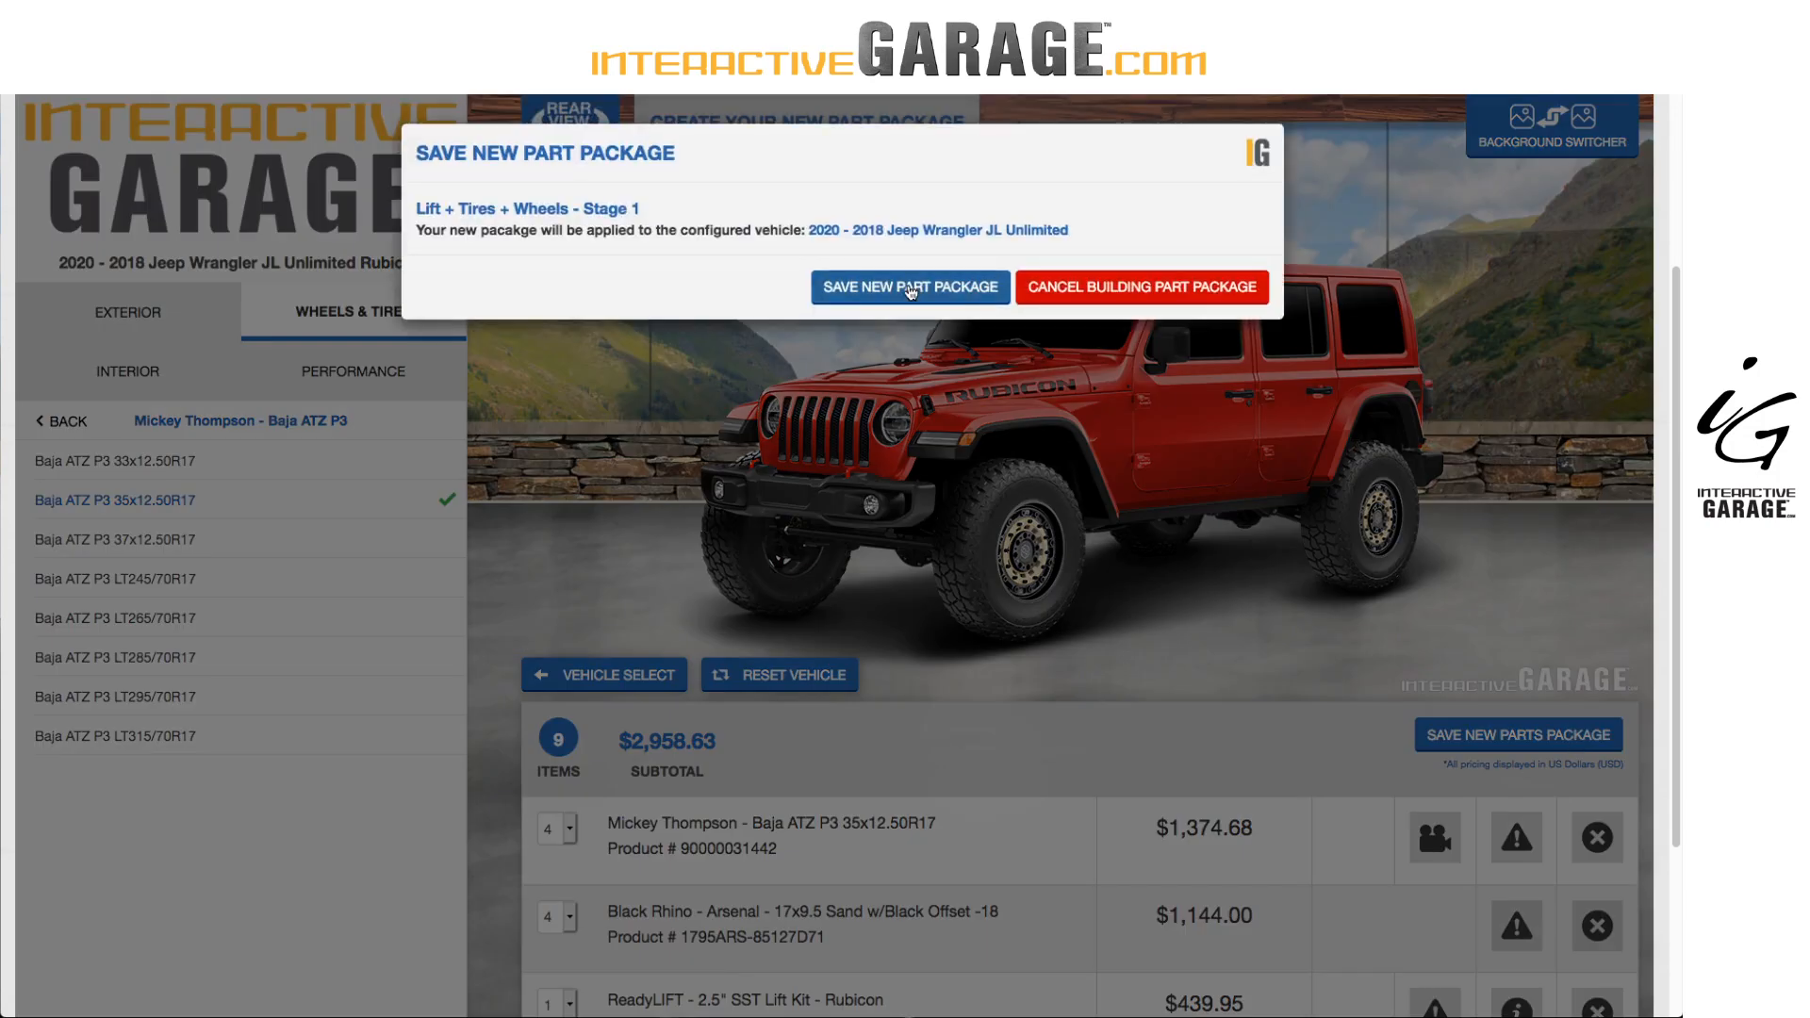
pyautogui.click(911, 288)
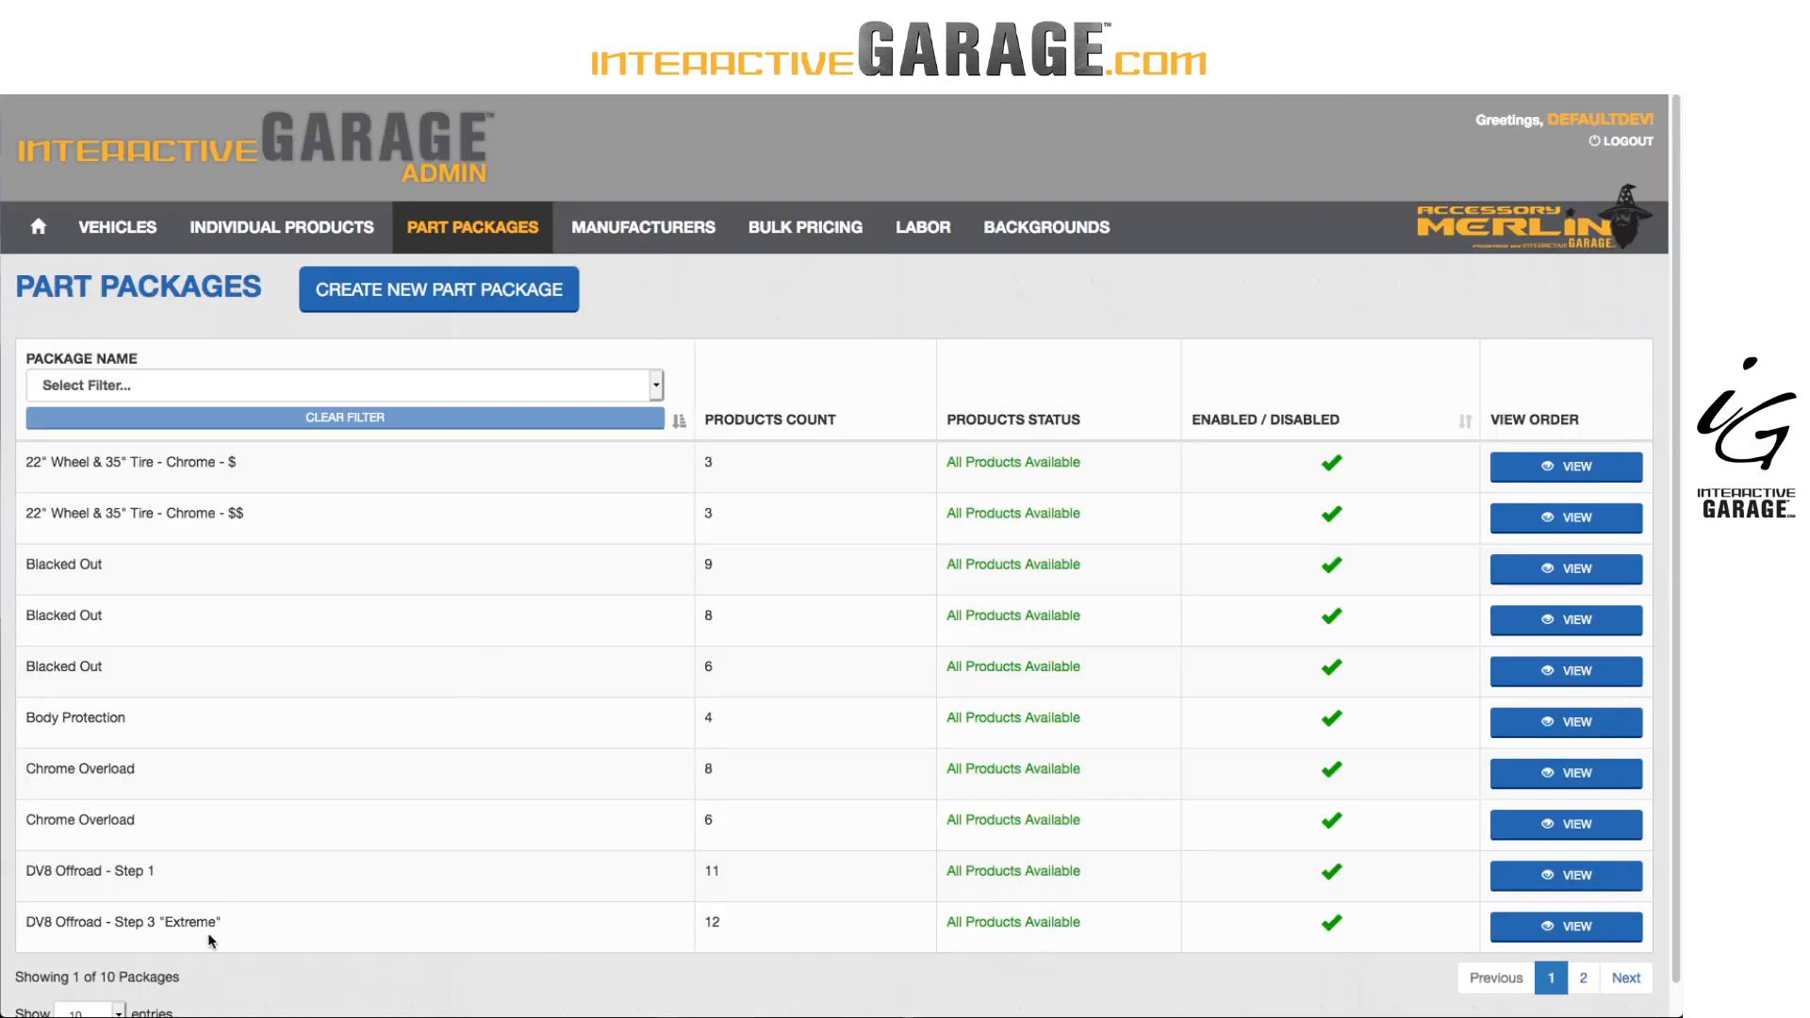
# Show 100 part packages per page and review the contents and fitment of "Lift + Tires + Wheels - Stage 1".
pyautogui.click(126, 1013)
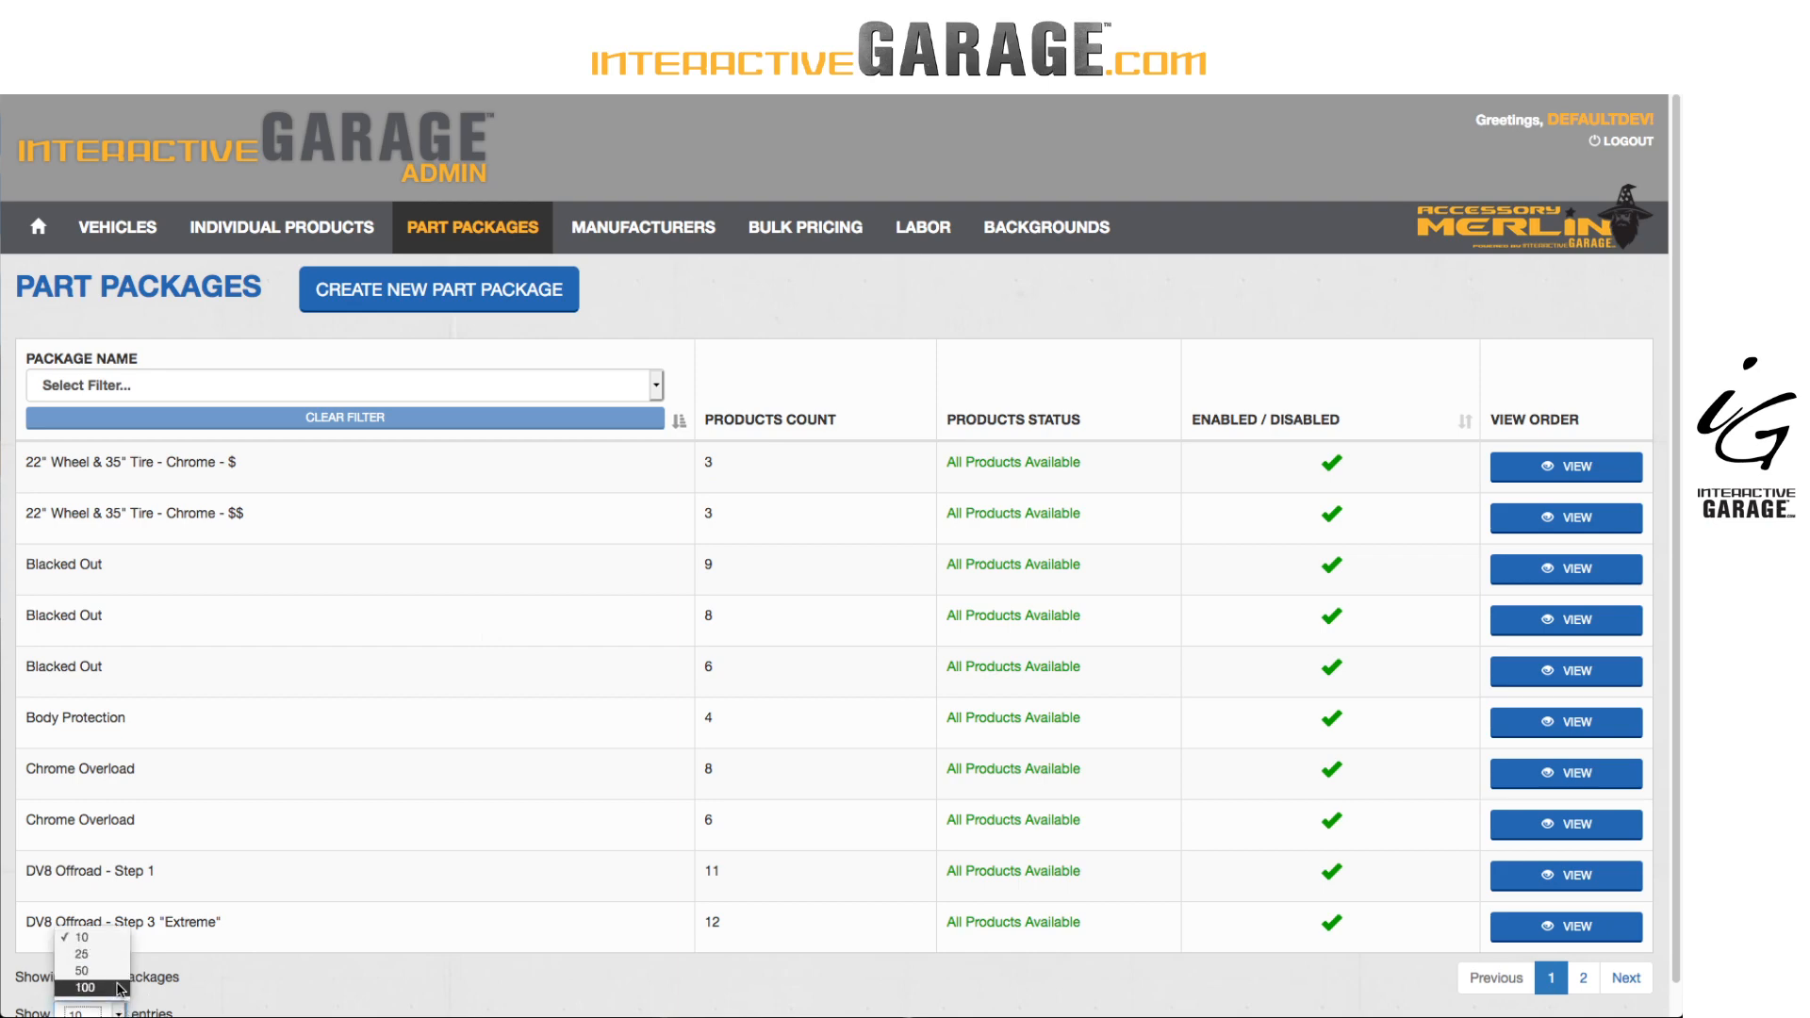
pyautogui.click(90, 990)
pyautogui.scroll(-5, 302, 796)
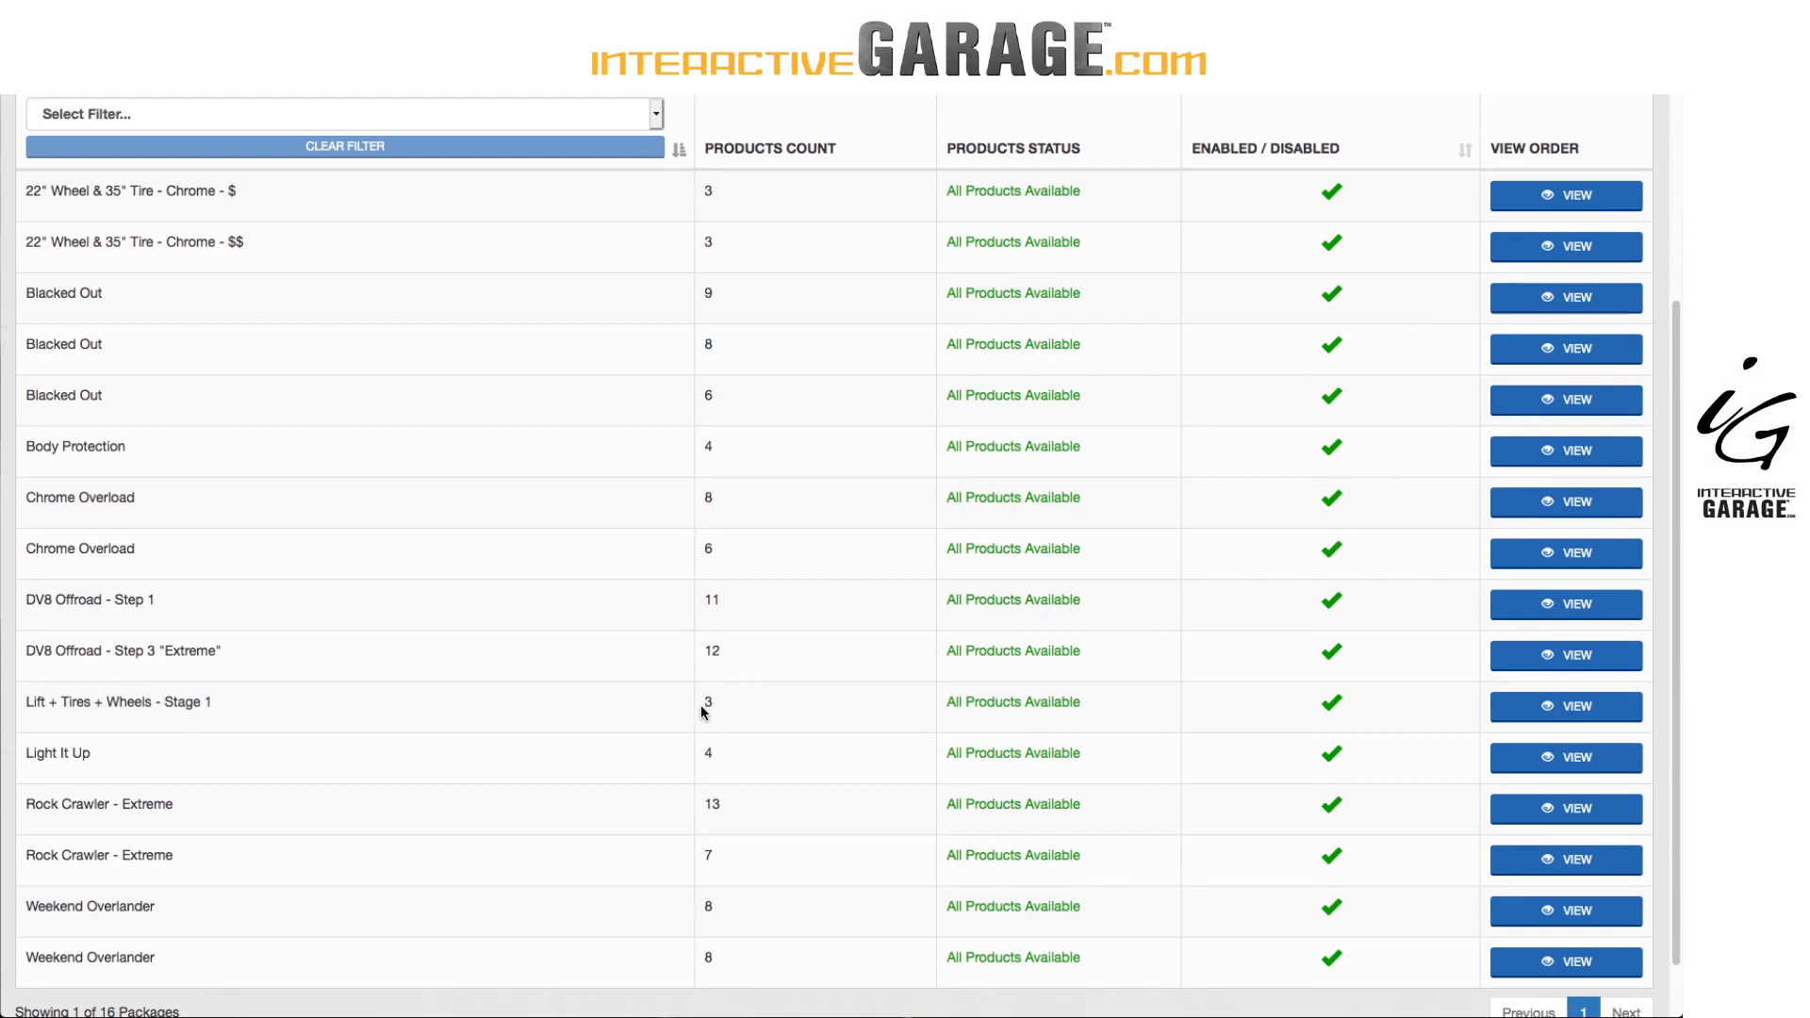
pyautogui.click(1592, 713)
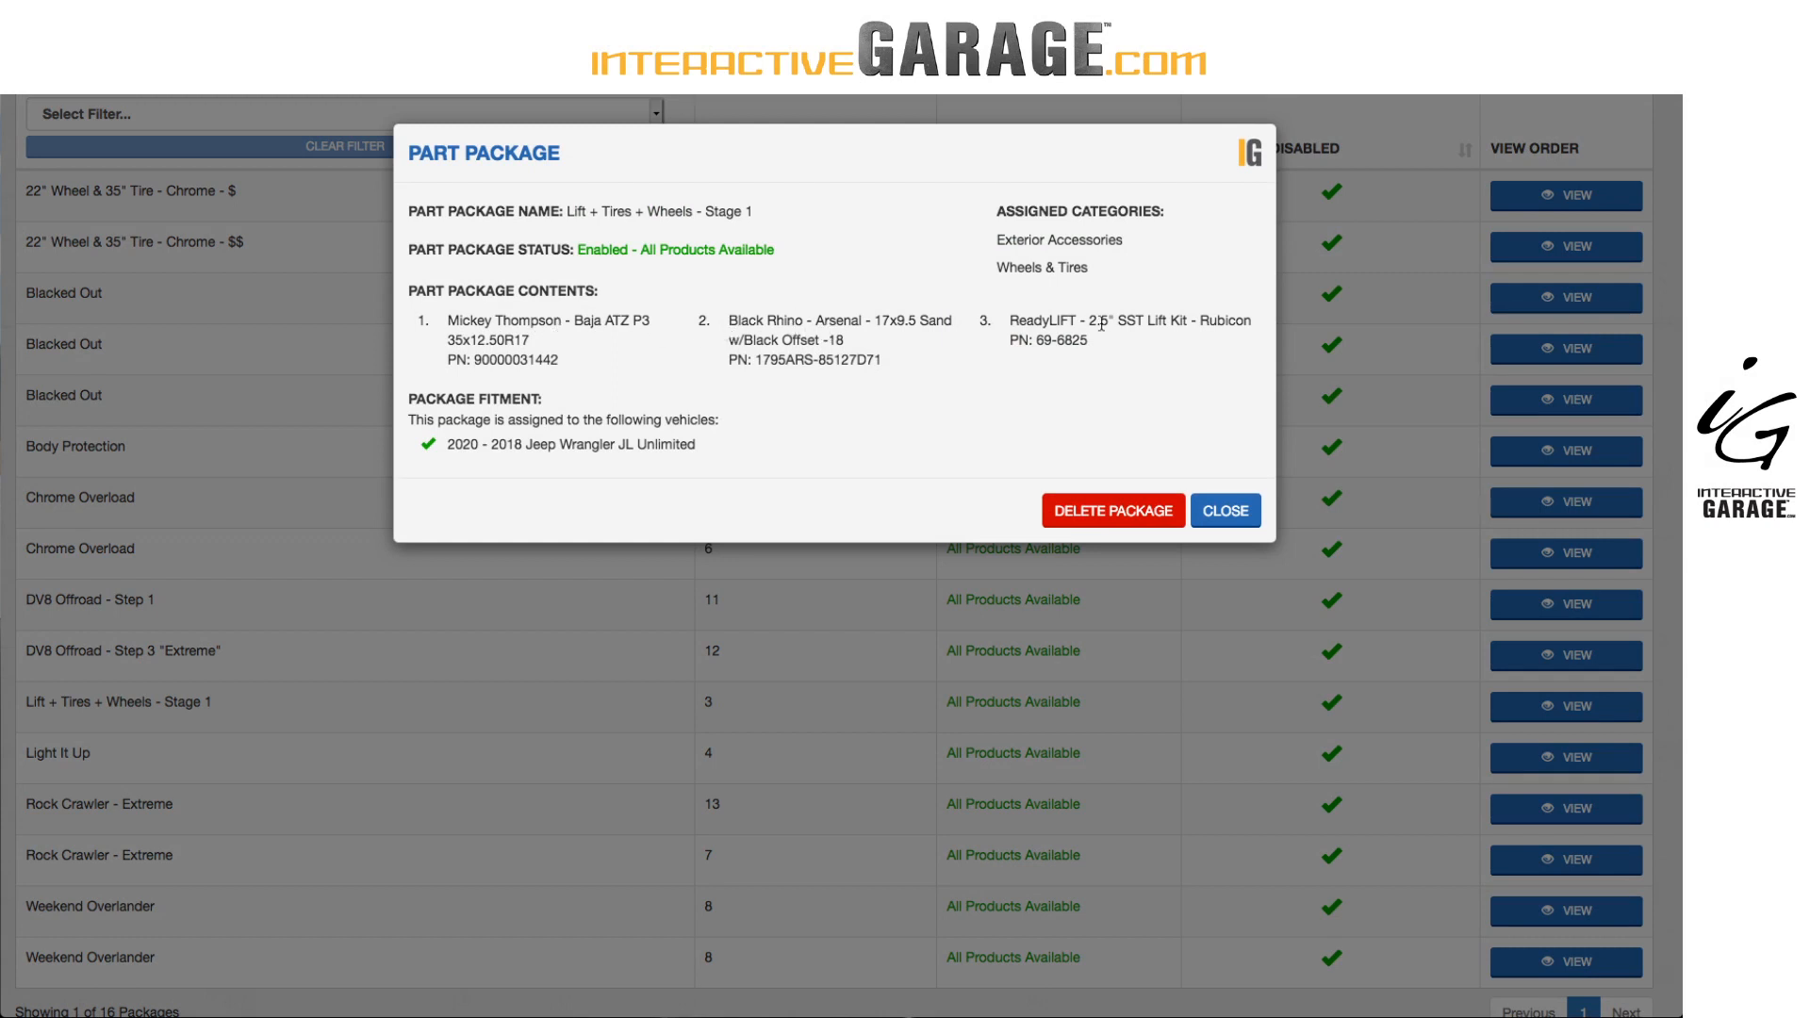
pyautogui.click(1226, 512)
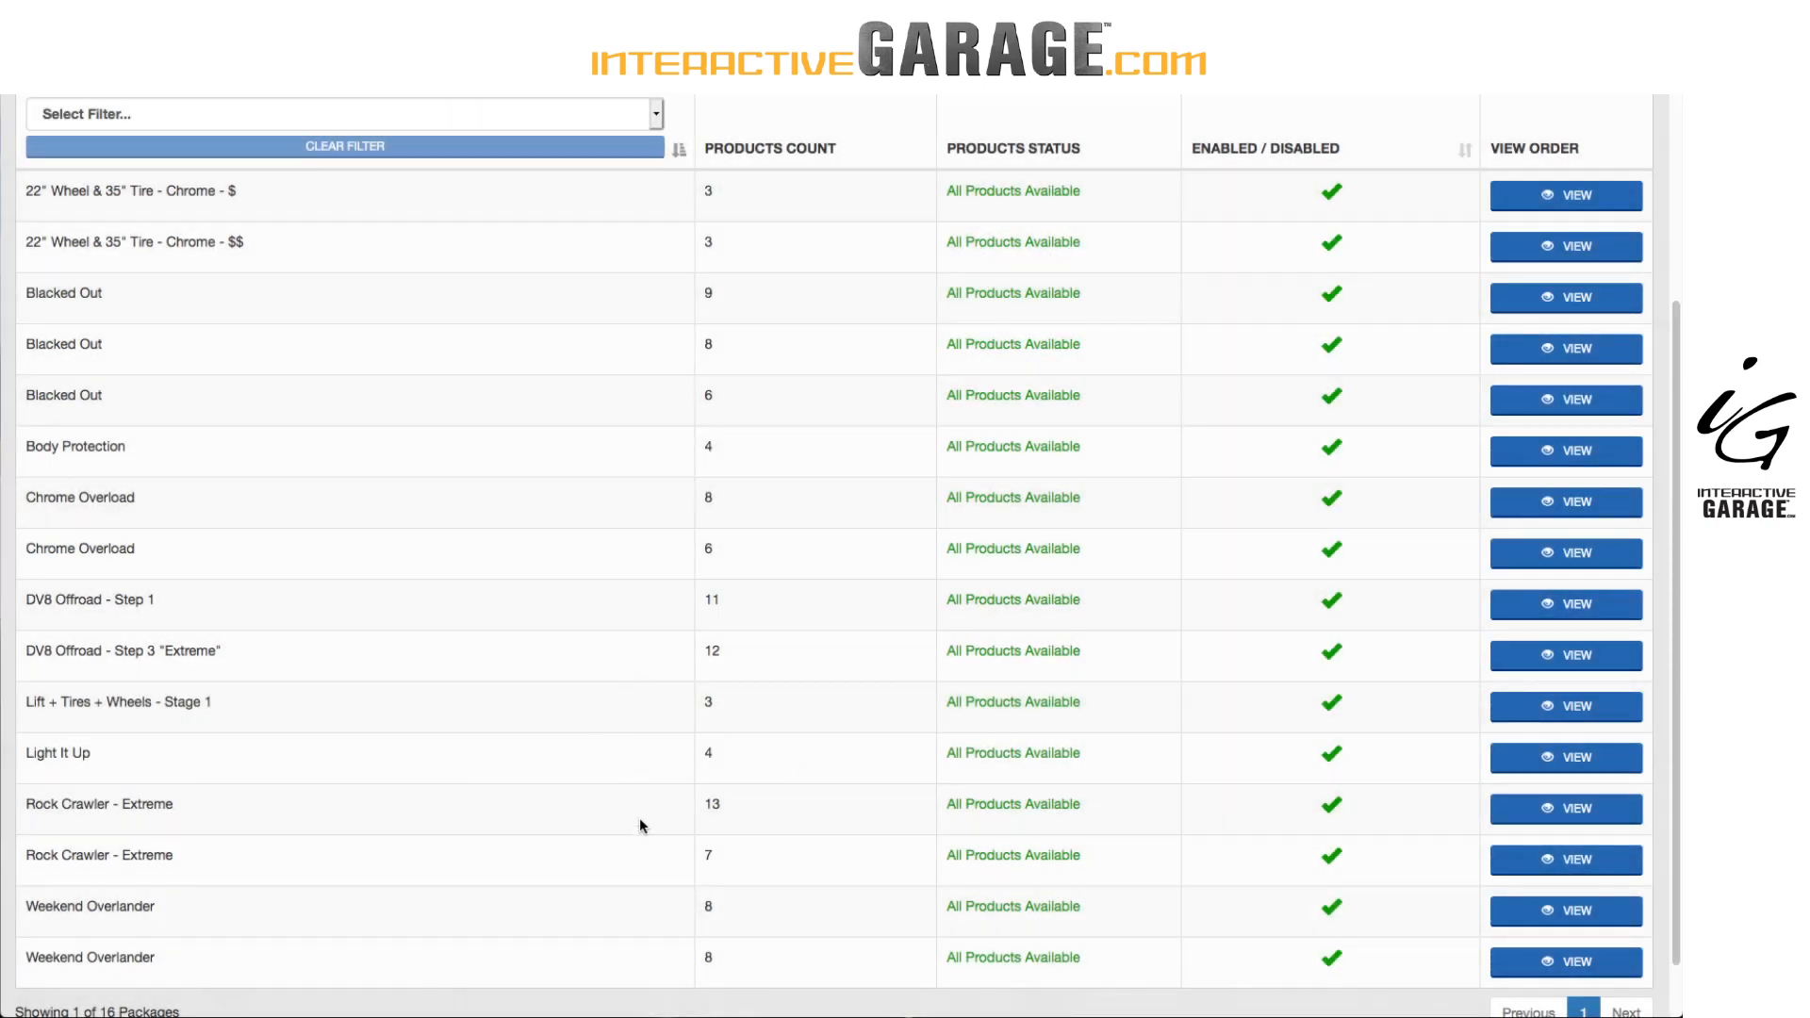
# Compare the contents and assigned vehicles of the first two "Blacked Out" packages in the list.
pyautogui.scroll(2, 464, 314)
pyautogui.scroll(-3, 426, 800)
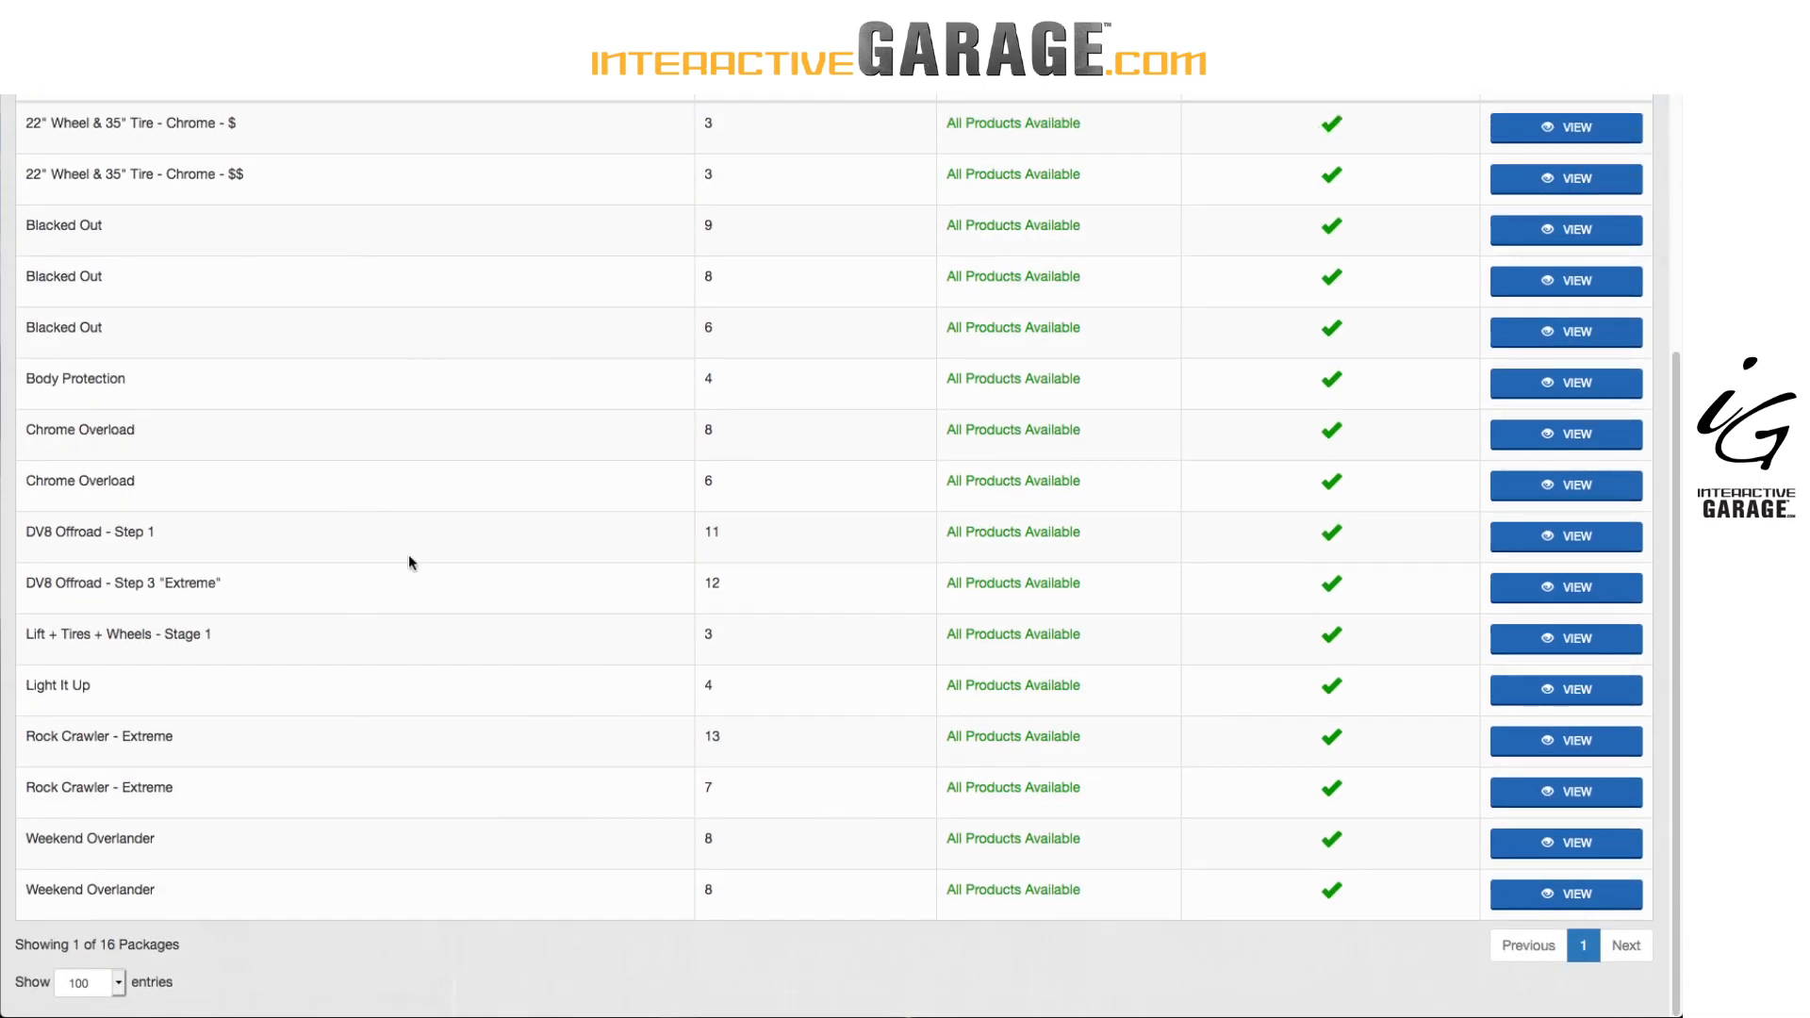
pyautogui.scroll(2, 383, 407)
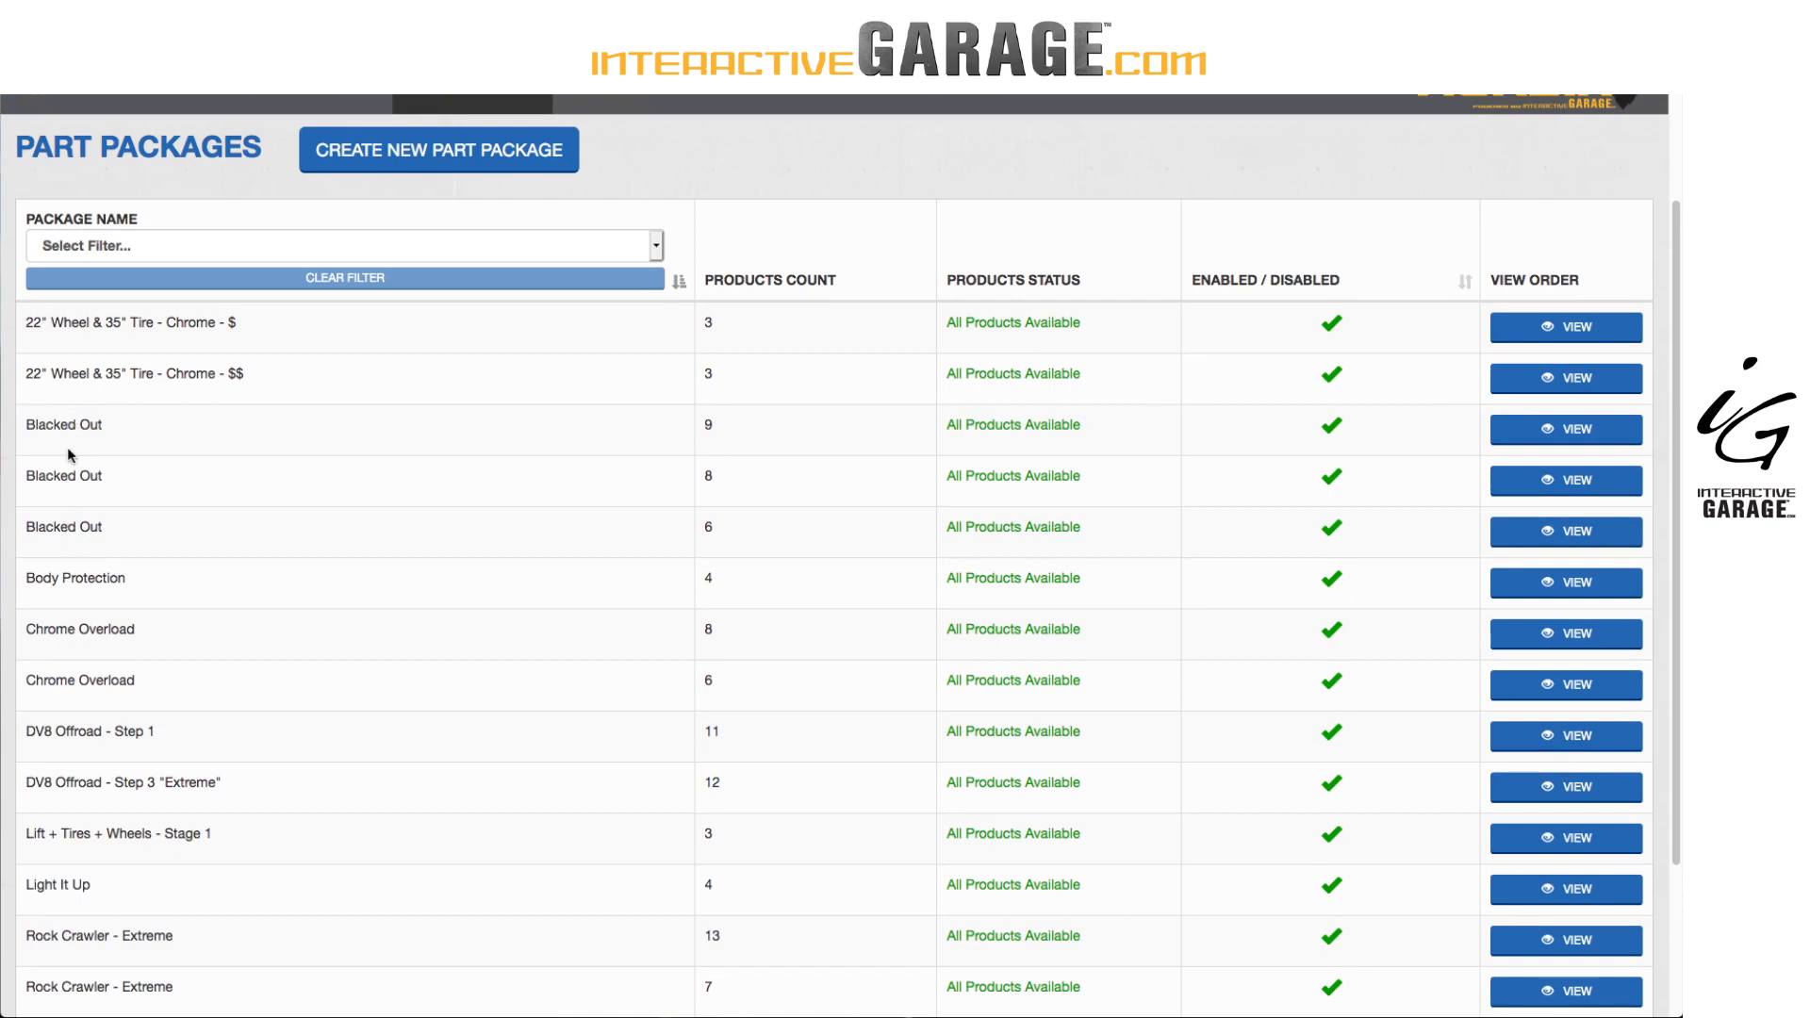
pyautogui.click(1553, 438)
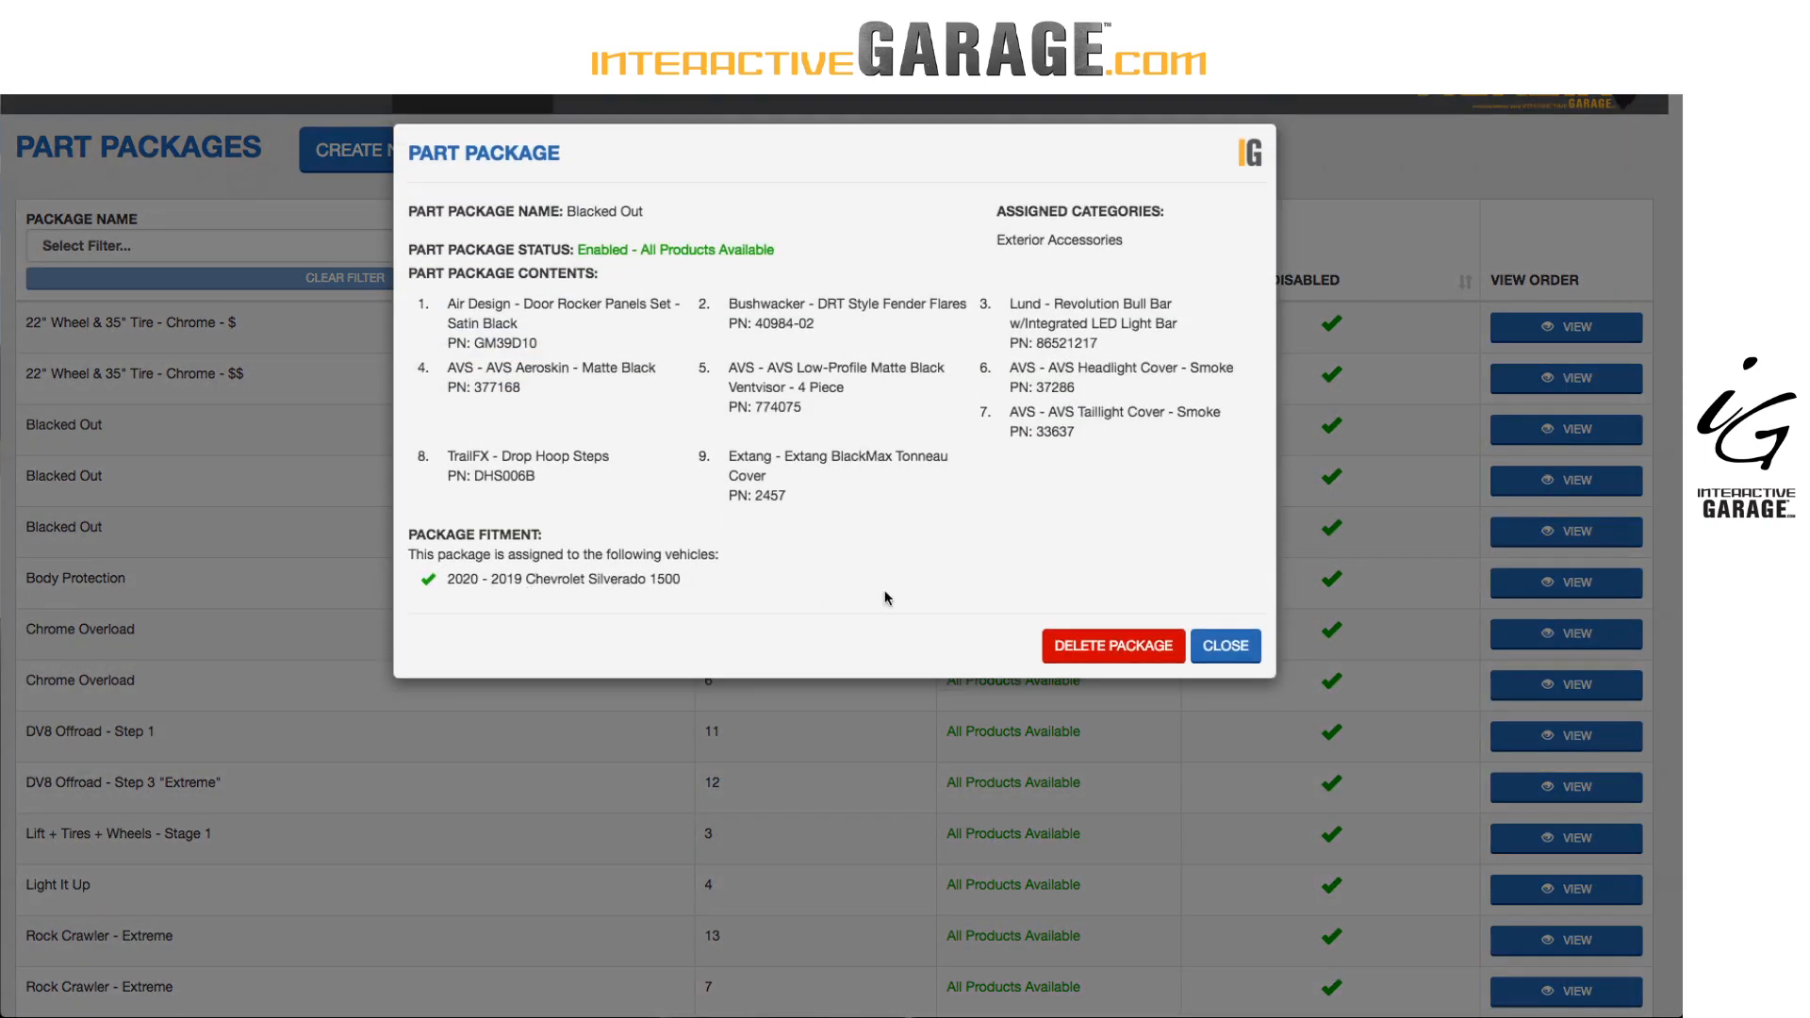
pyautogui.click(1225, 646)
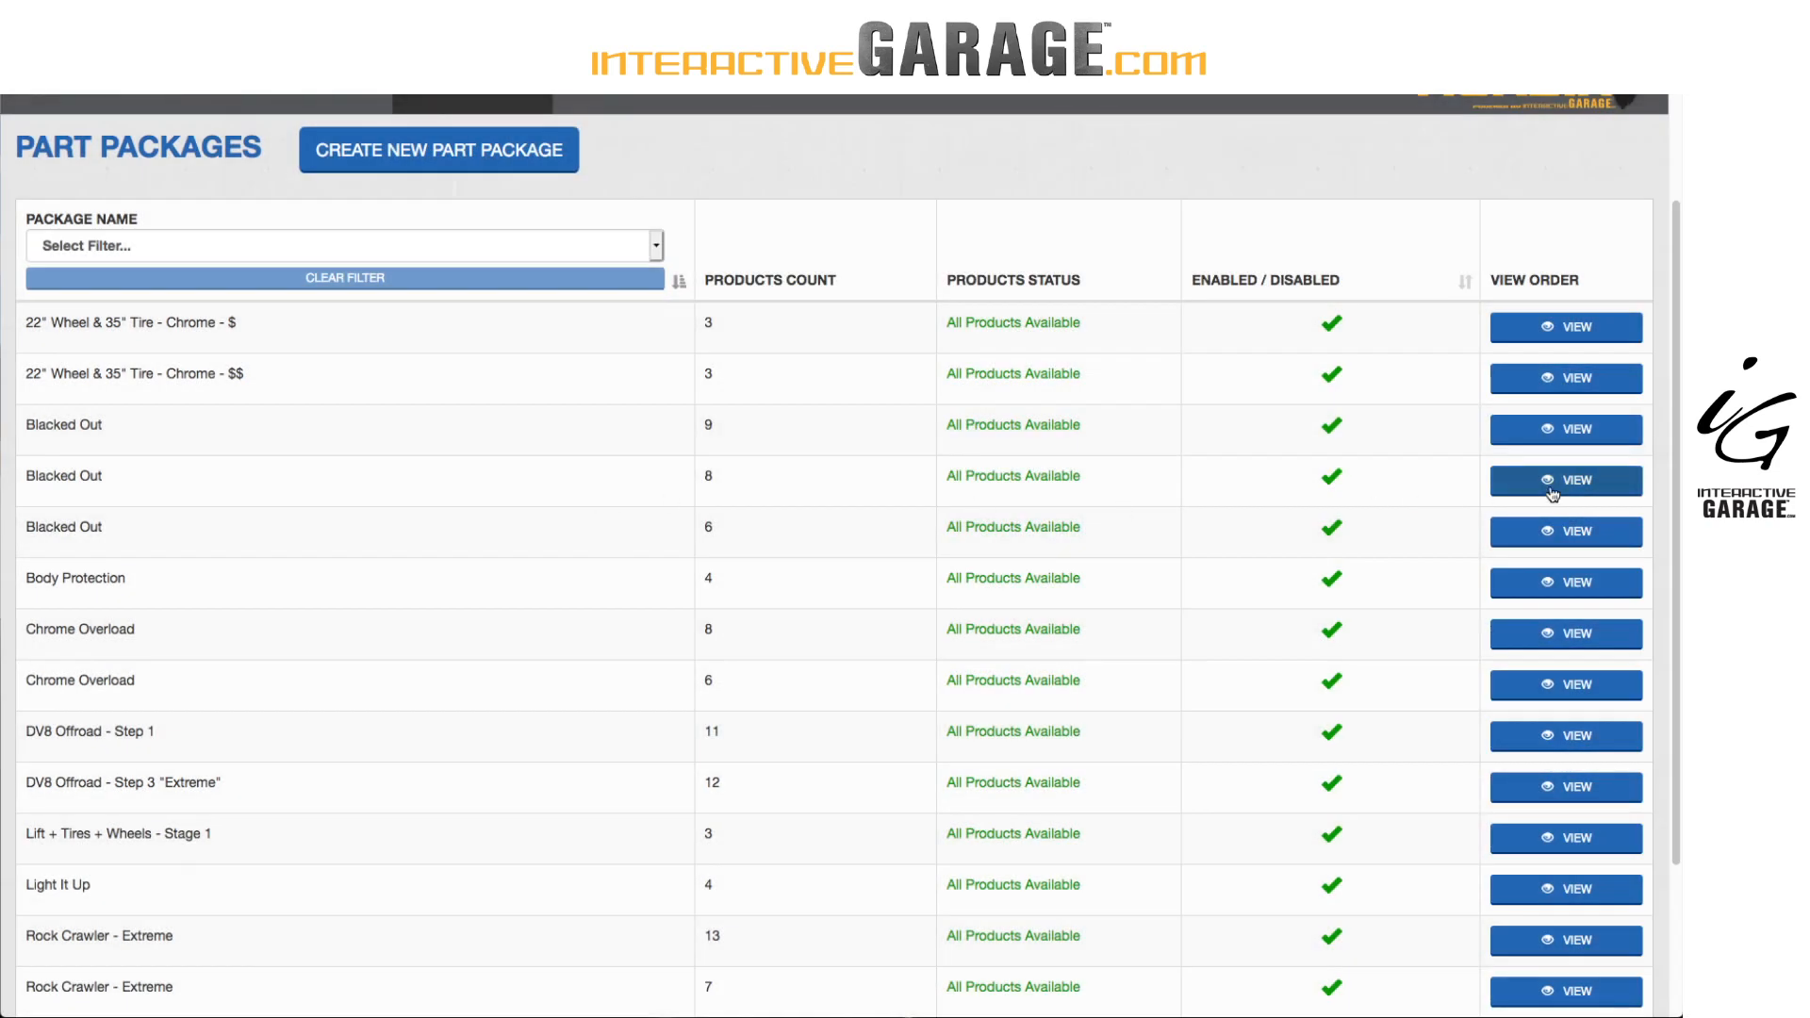
pyautogui.click(1552, 485)
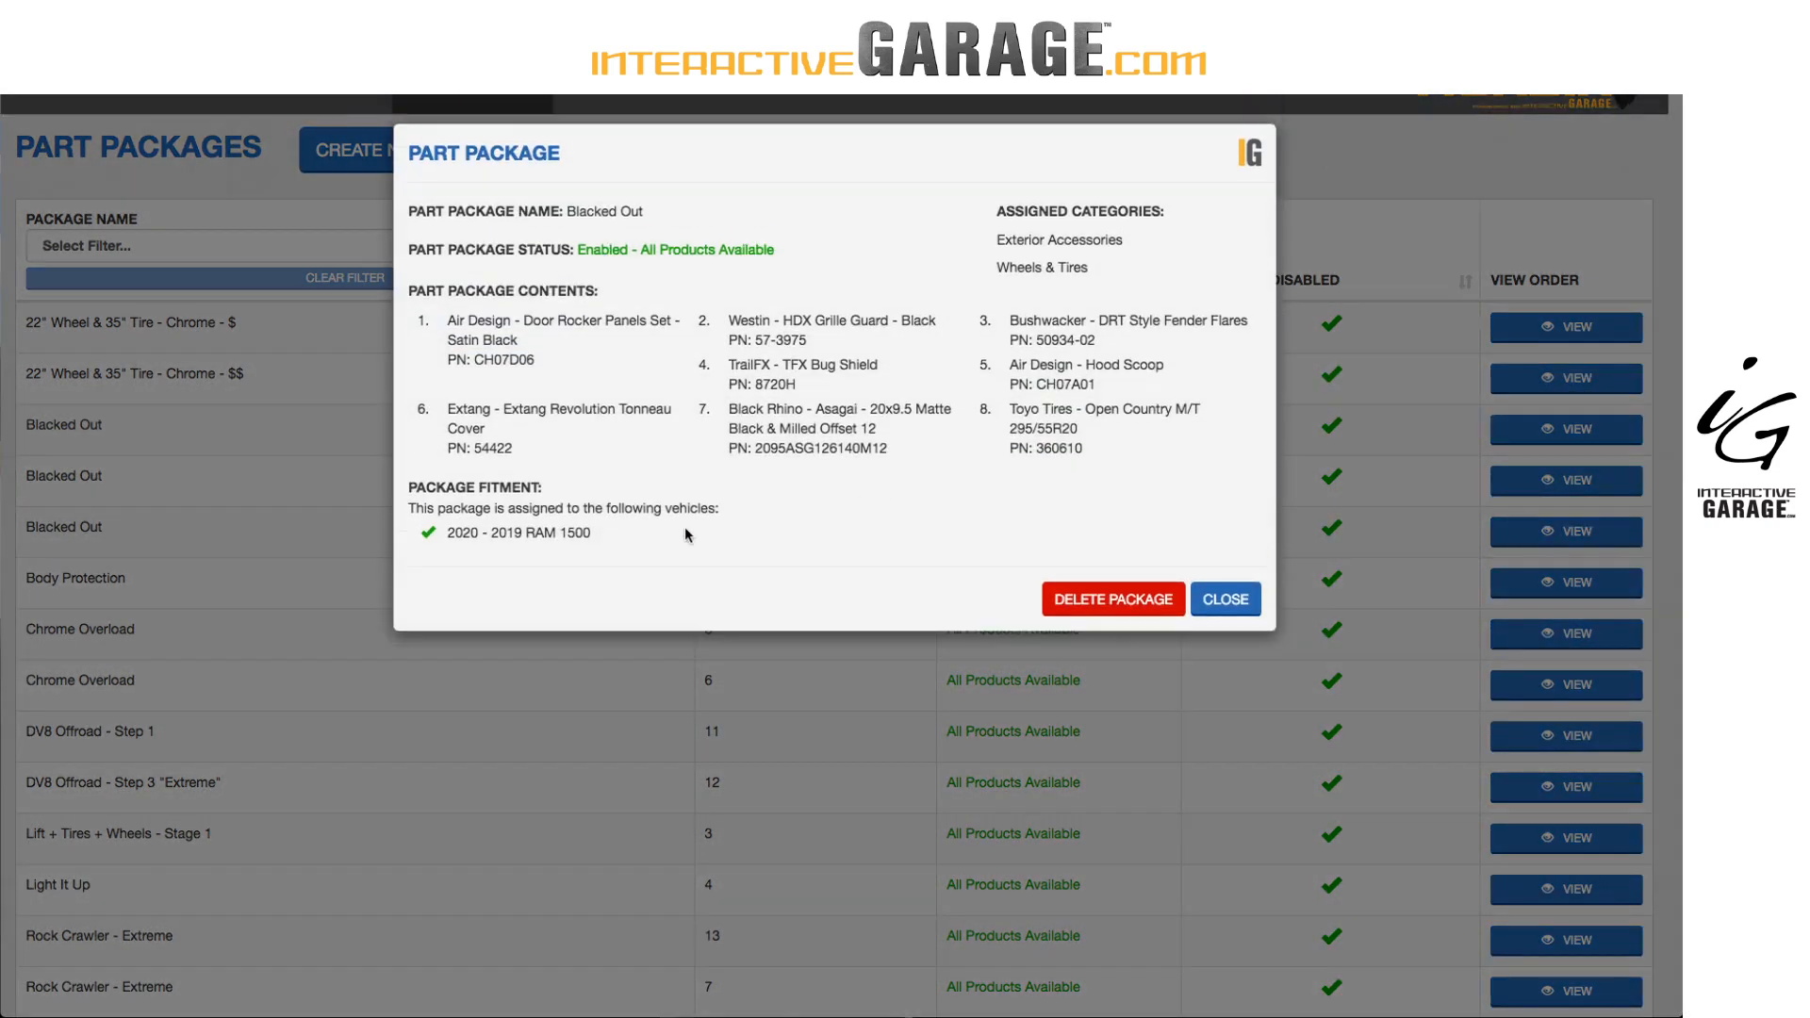
# Review the contents and assigned vehicles of the third "Blacked Out" package in the list.
pyautogui.click(1225, 599)
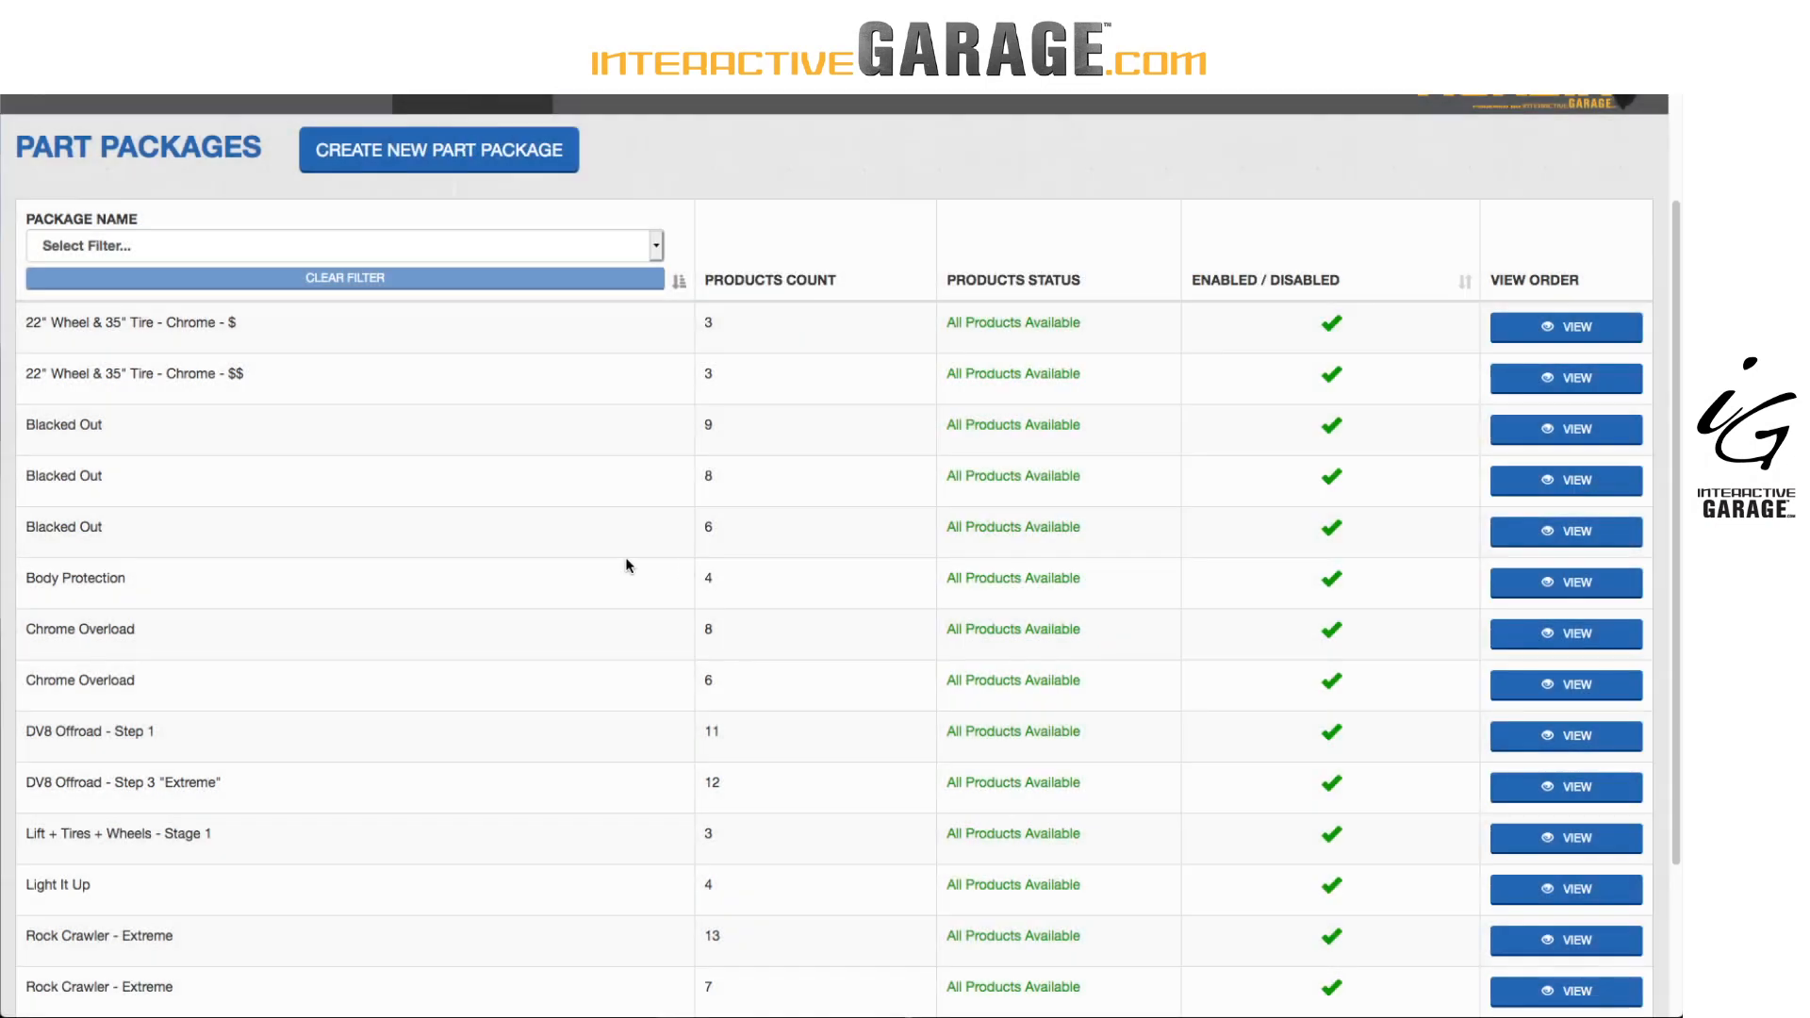
pyautogui.click(1568, 533)
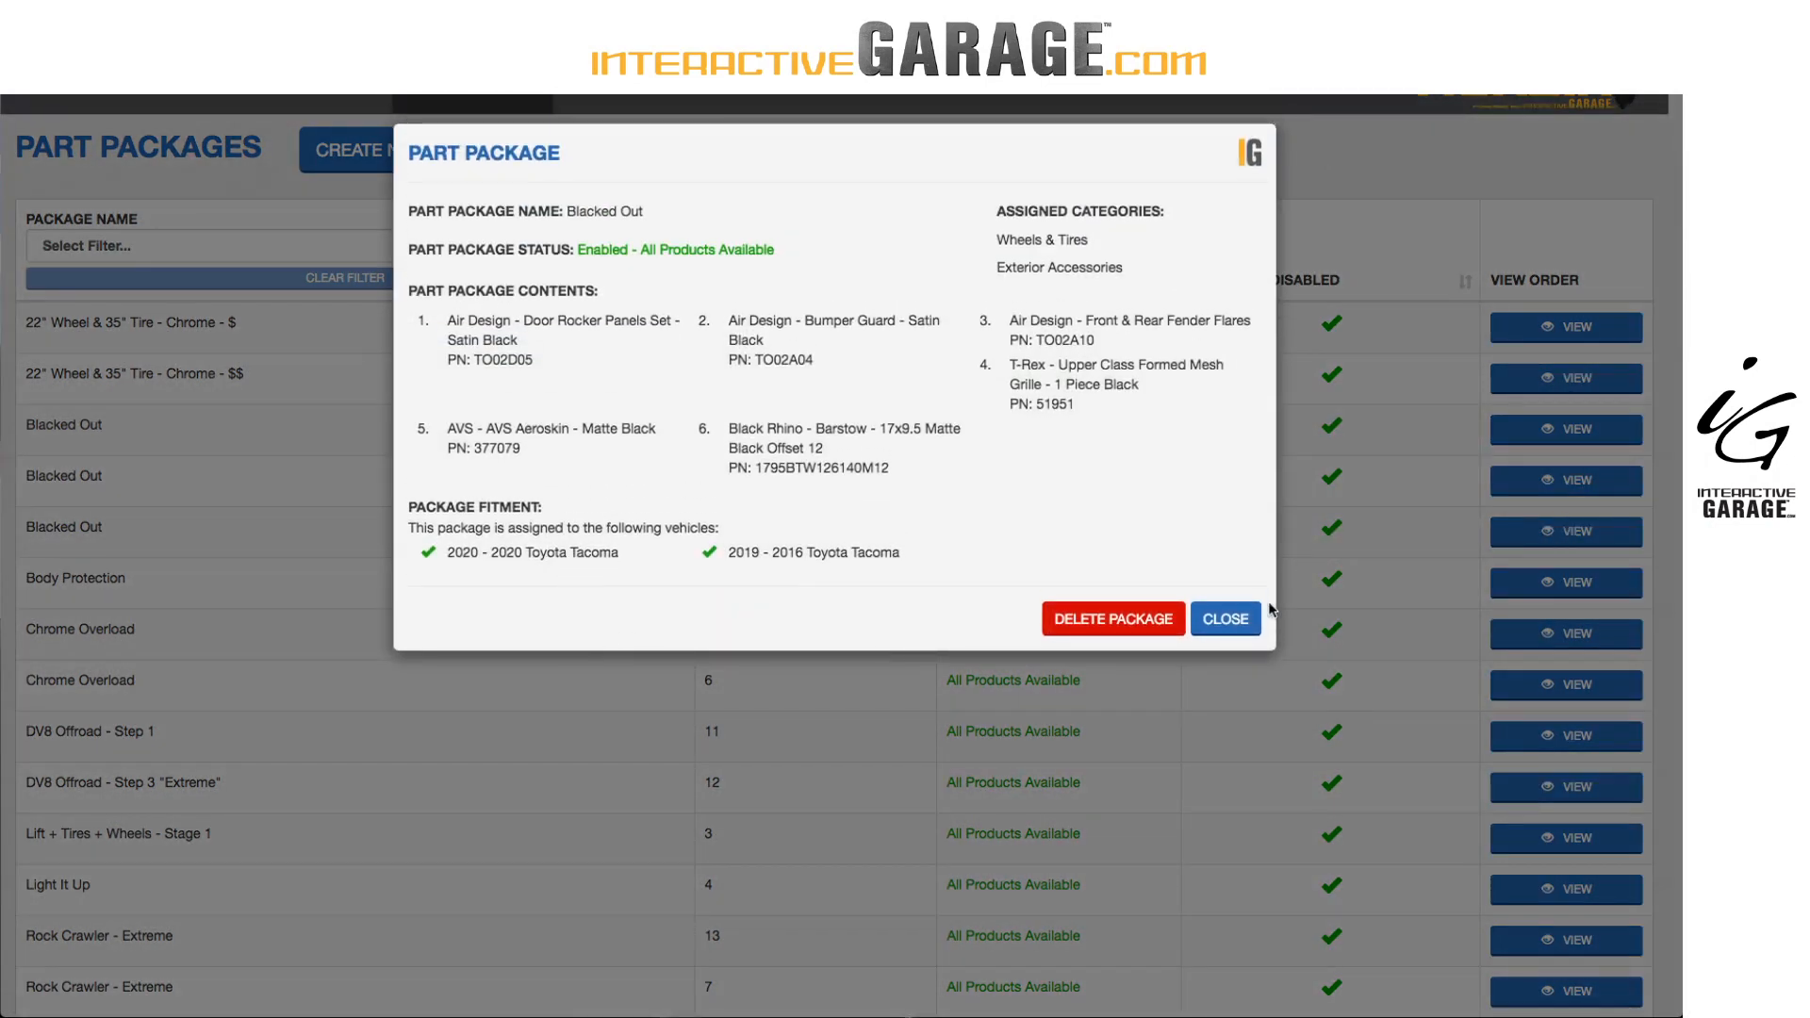
pyautogui.click(1226, 624)
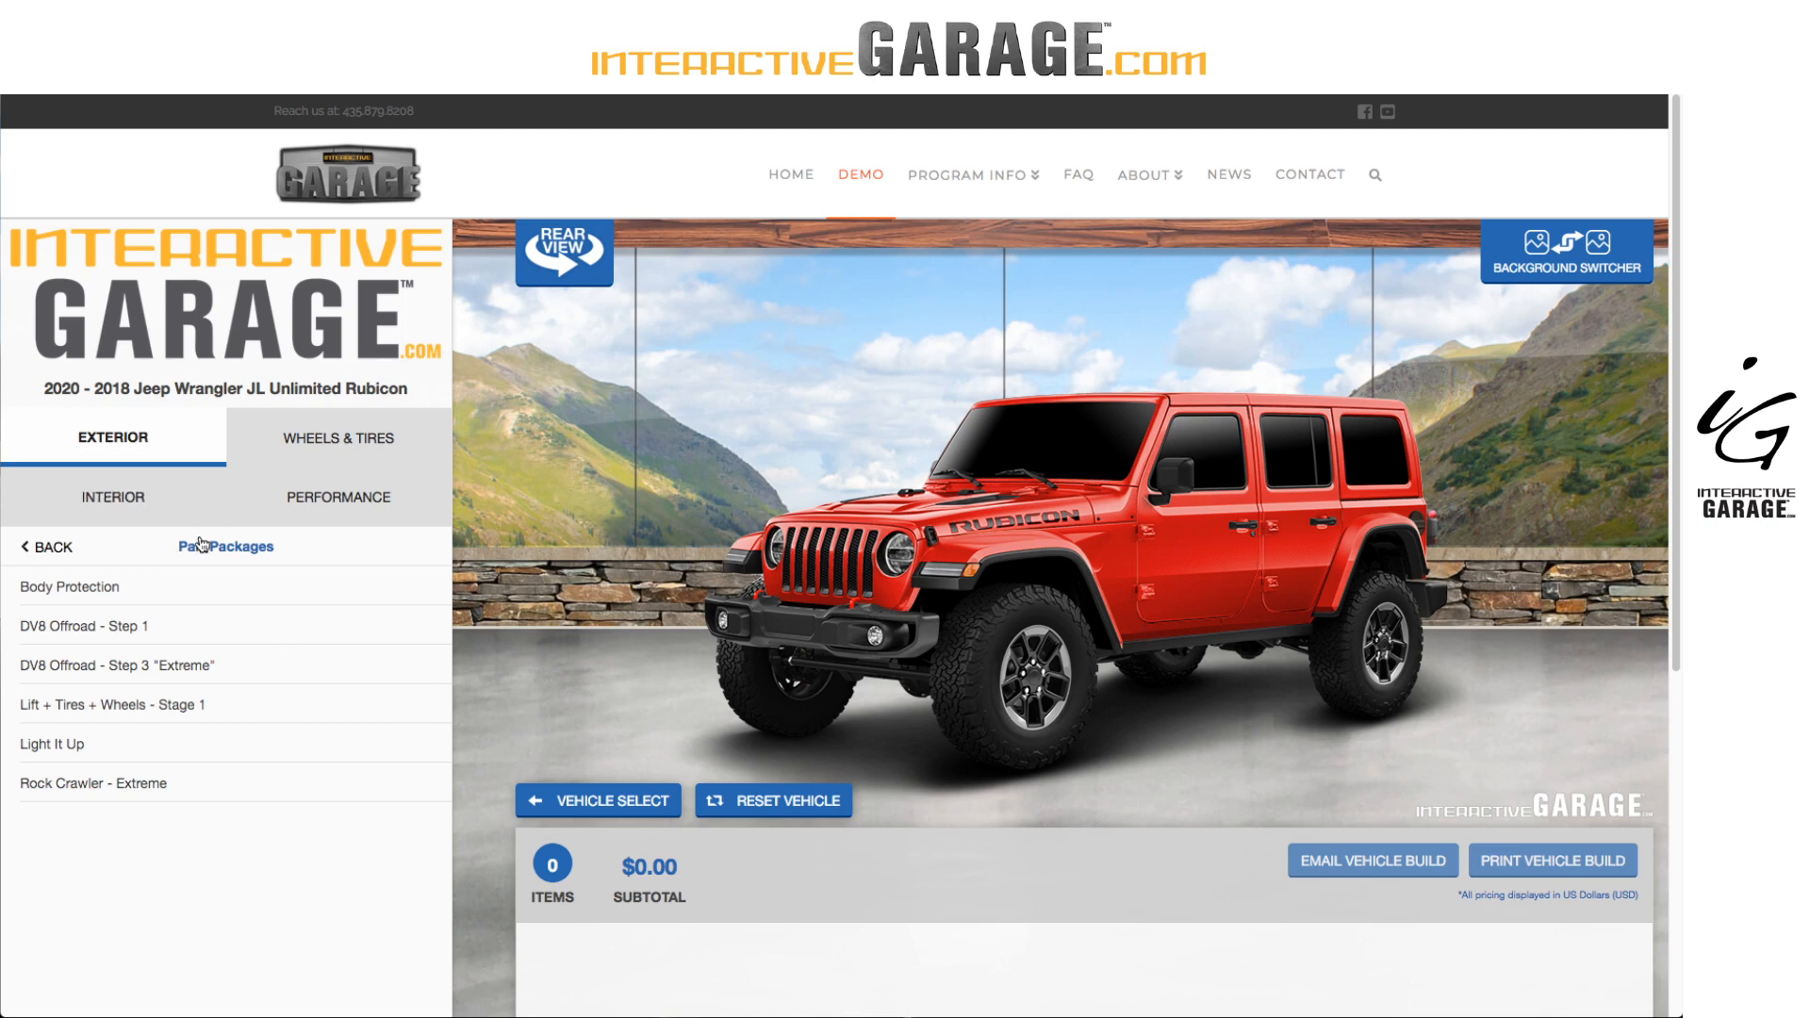
# In the vehicle demo, apply "Lift + Tires + Wheels - Stage 1" to the Jeep and merge "Body Protection" with it, leaving the current products on.
pyautogui.click(61, 707)
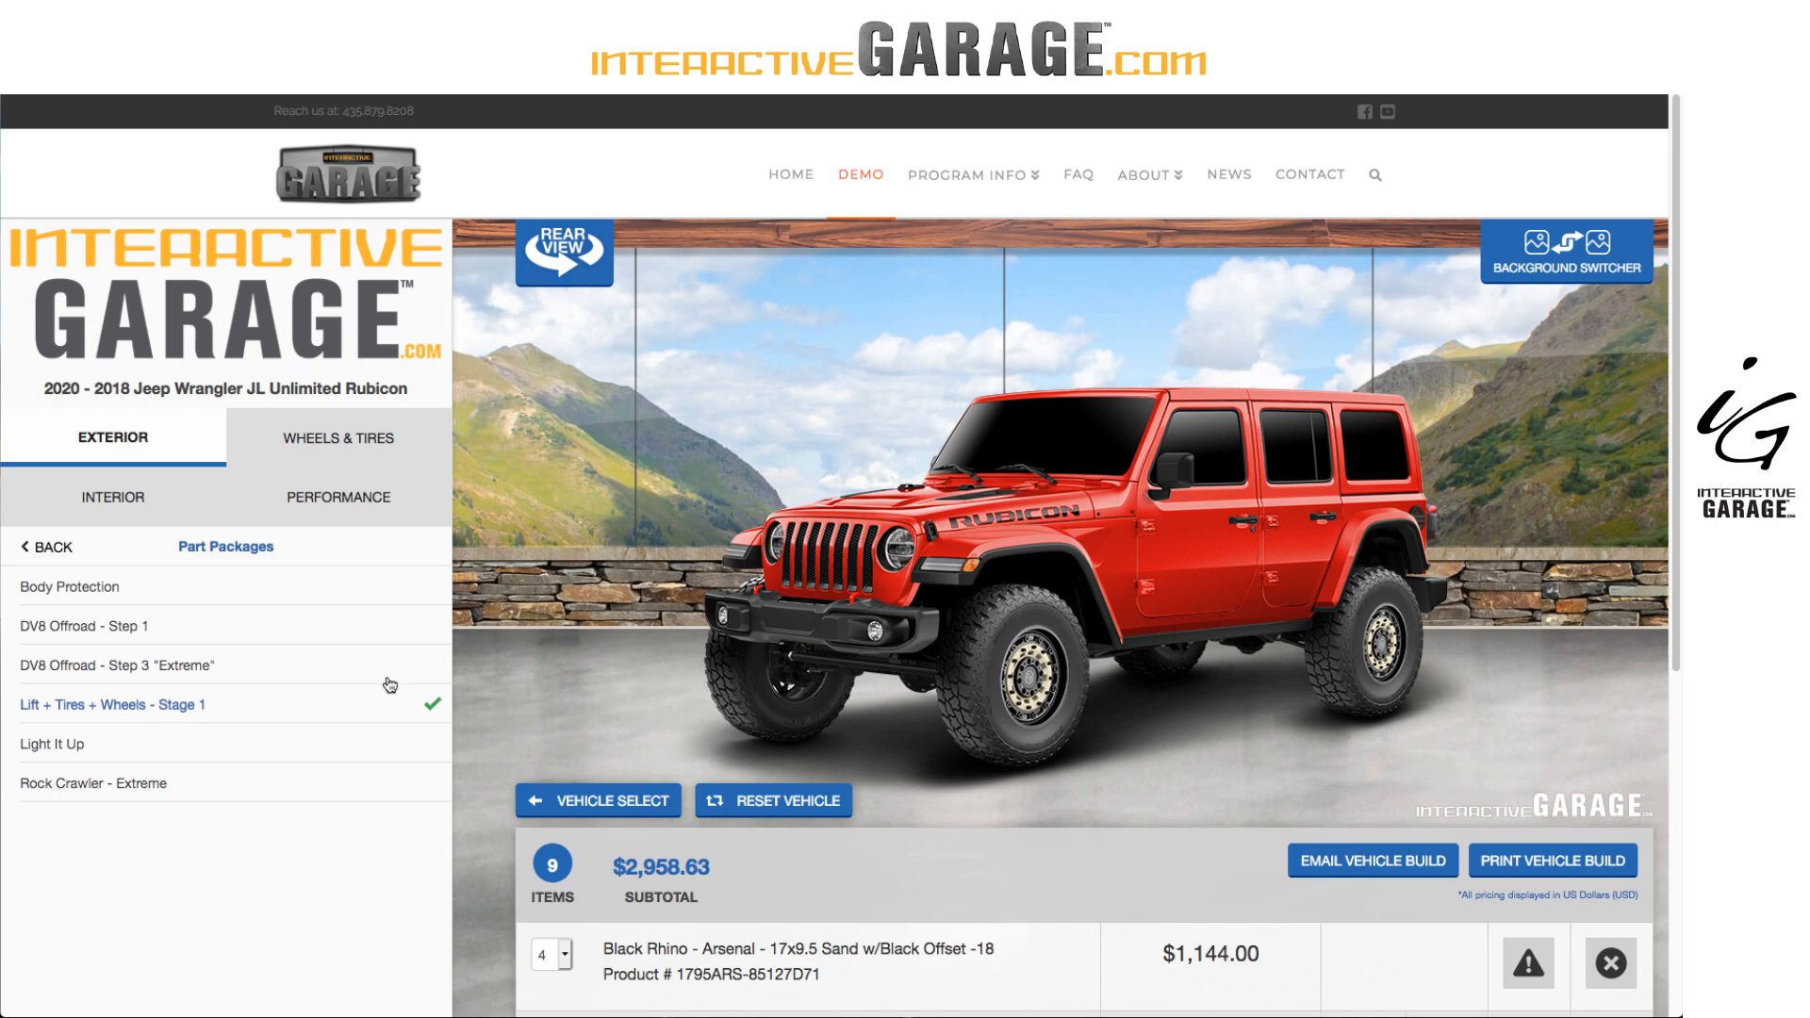
pyautogui.click(52, 591)
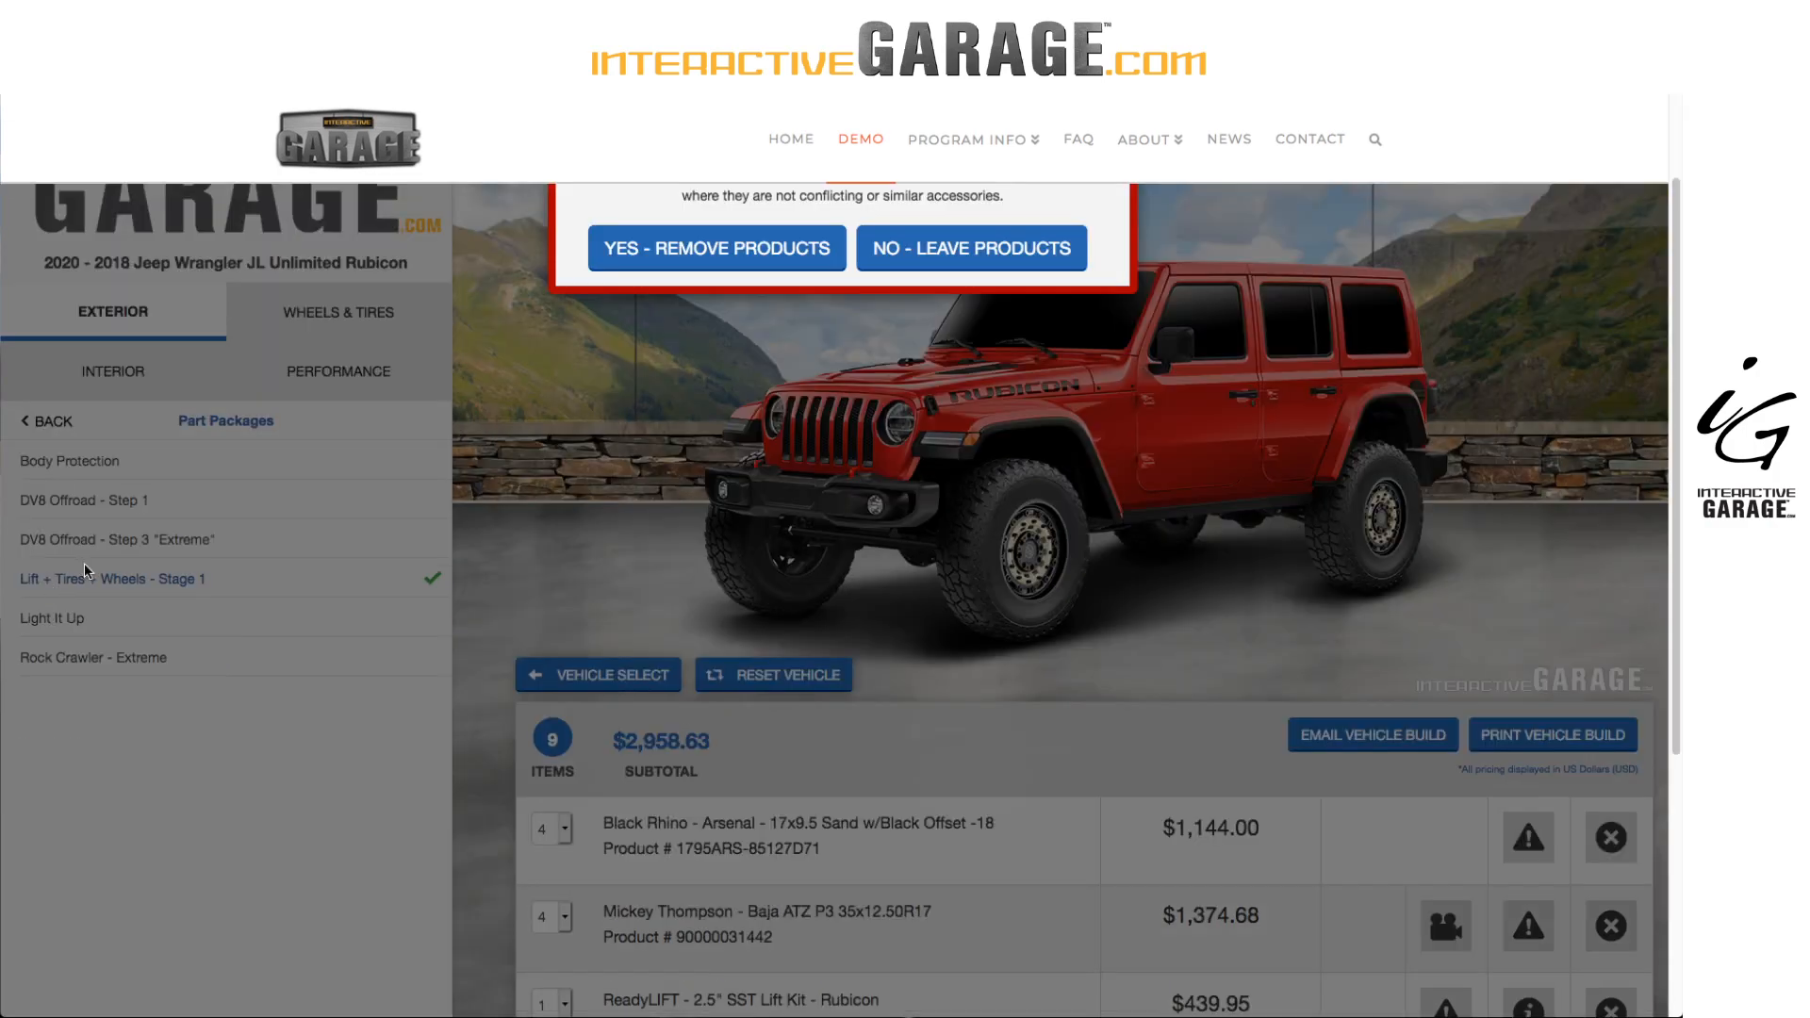
pyautogui.scroll(2, 353, 556)
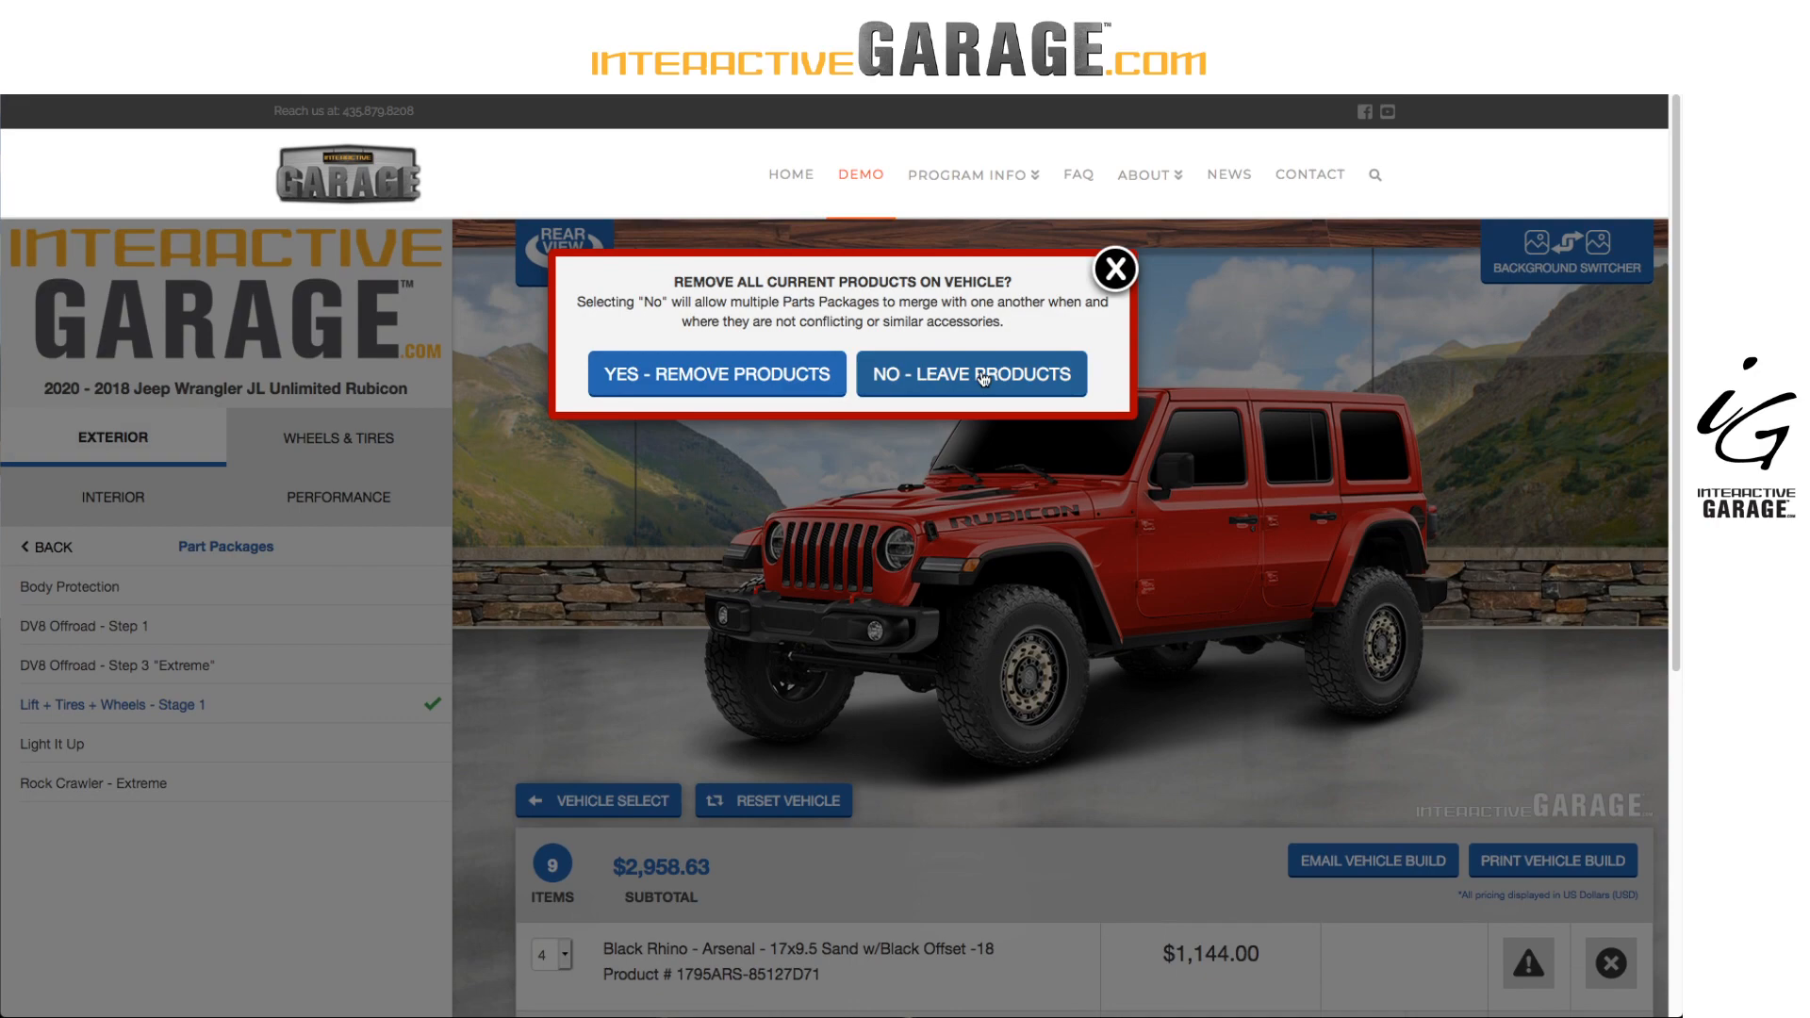
pyautogui.click(982, 376)
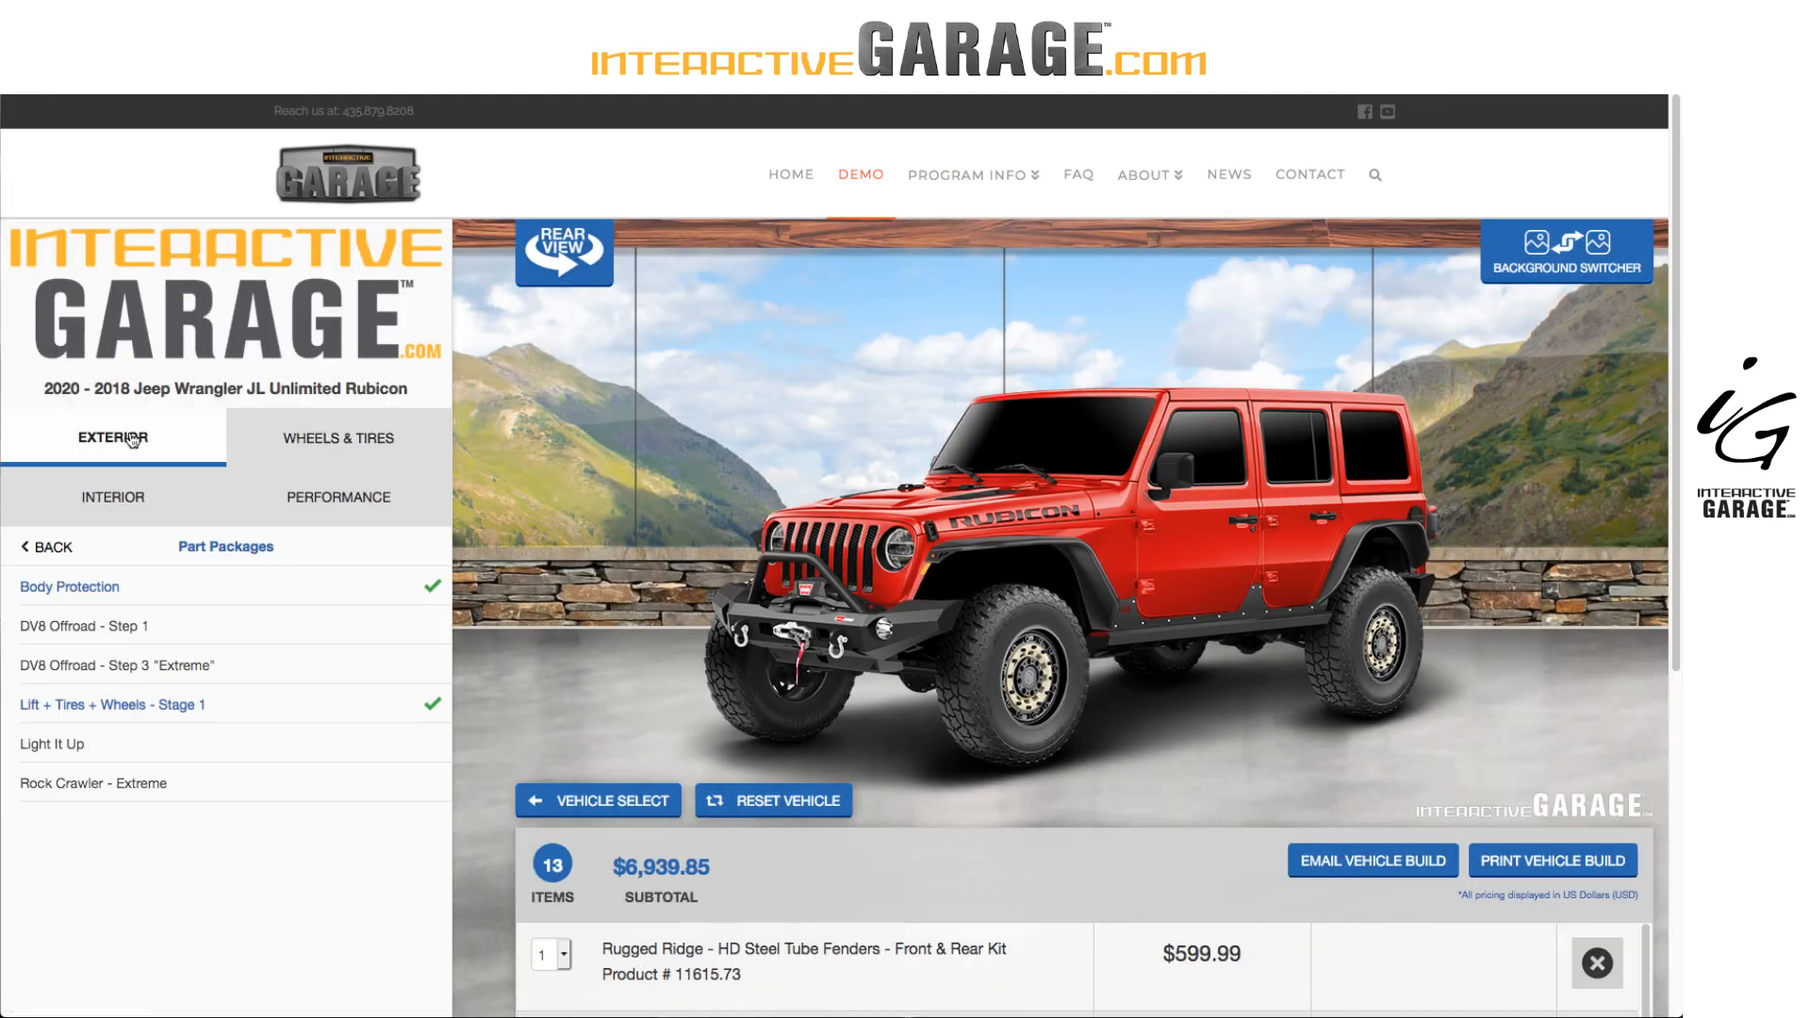
# Choose the 17" KMC Wheels Black & Milled Spy II wheels for the Jeep.
pyautogui.click(349, 455)
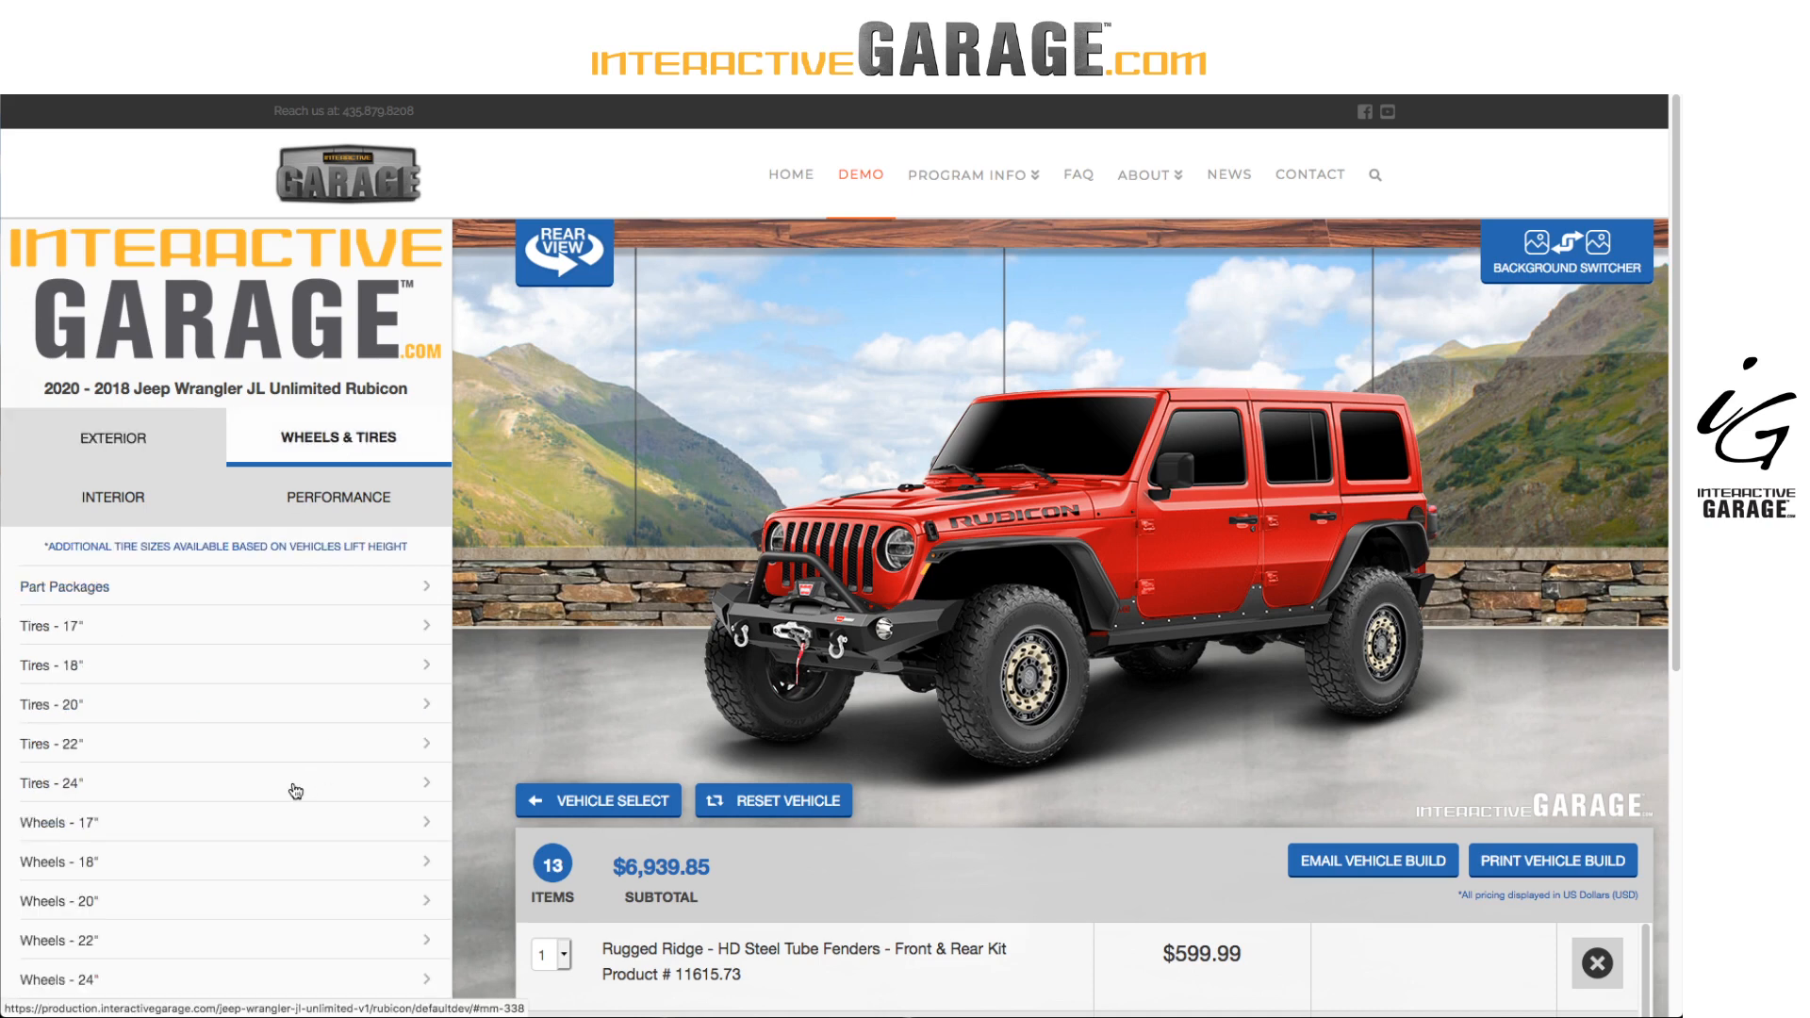
pyautogui.click(269, 825)
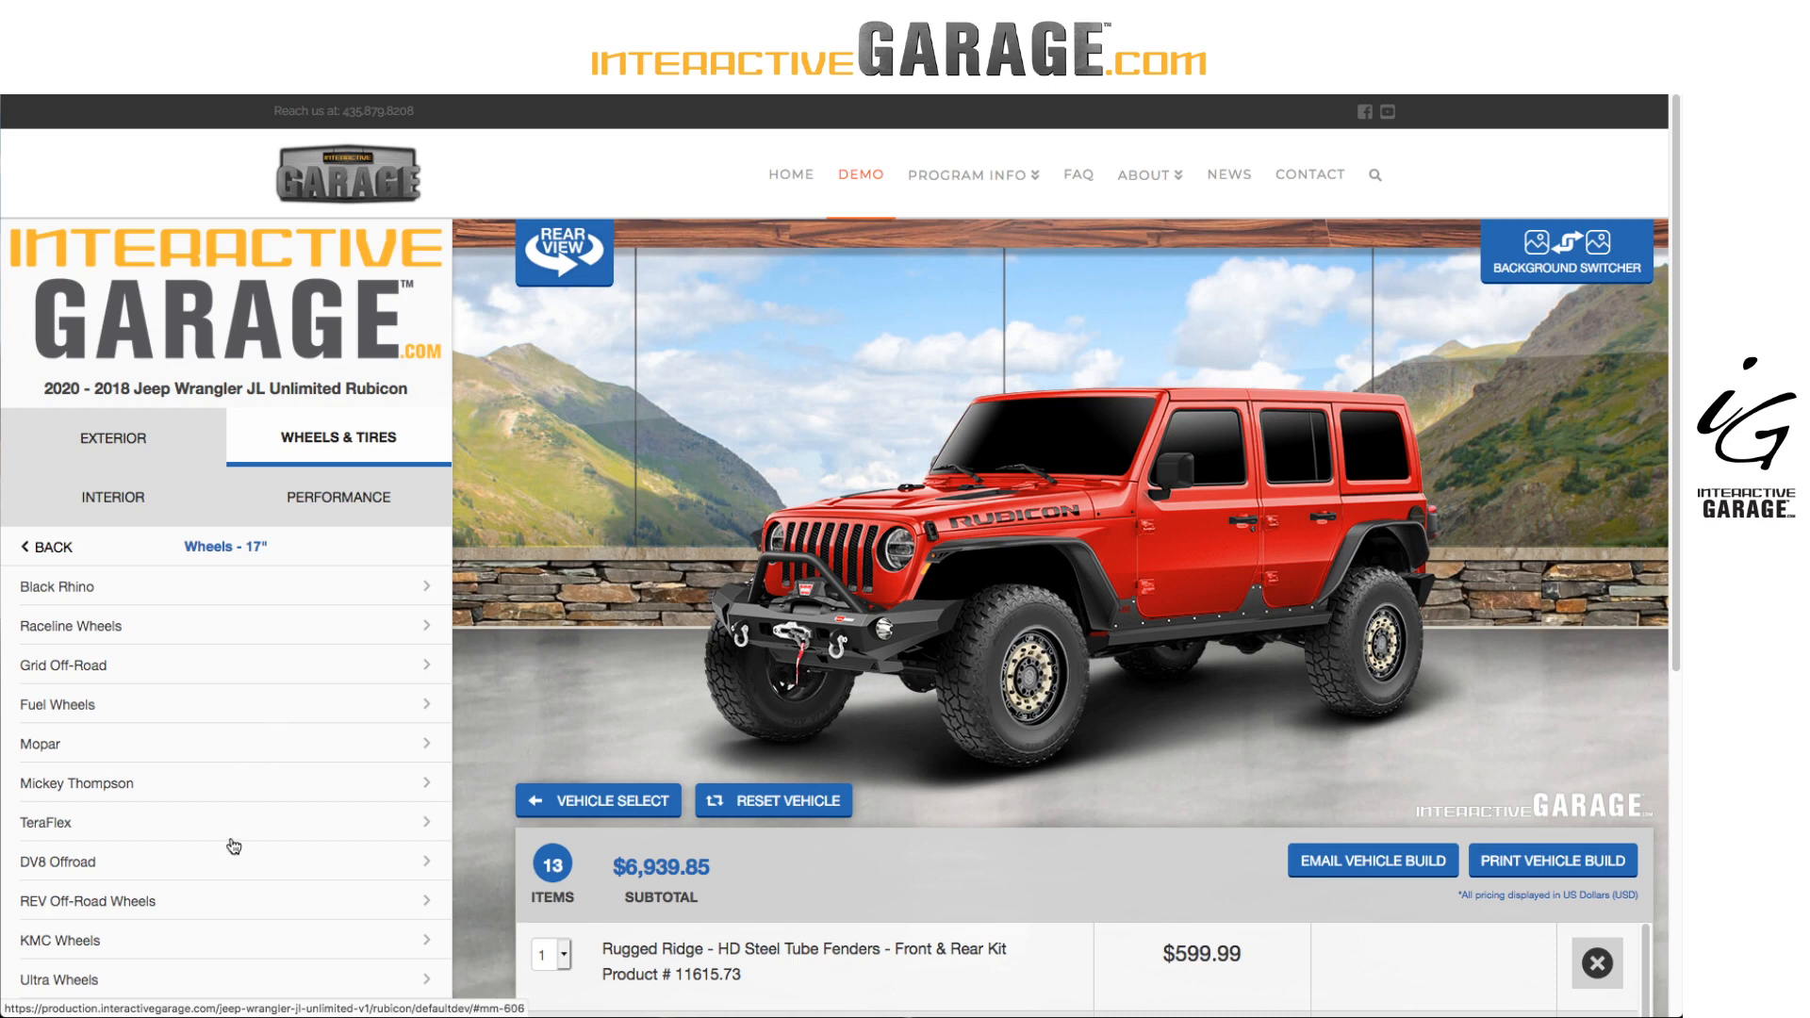
pyautogui.click(202, 940)
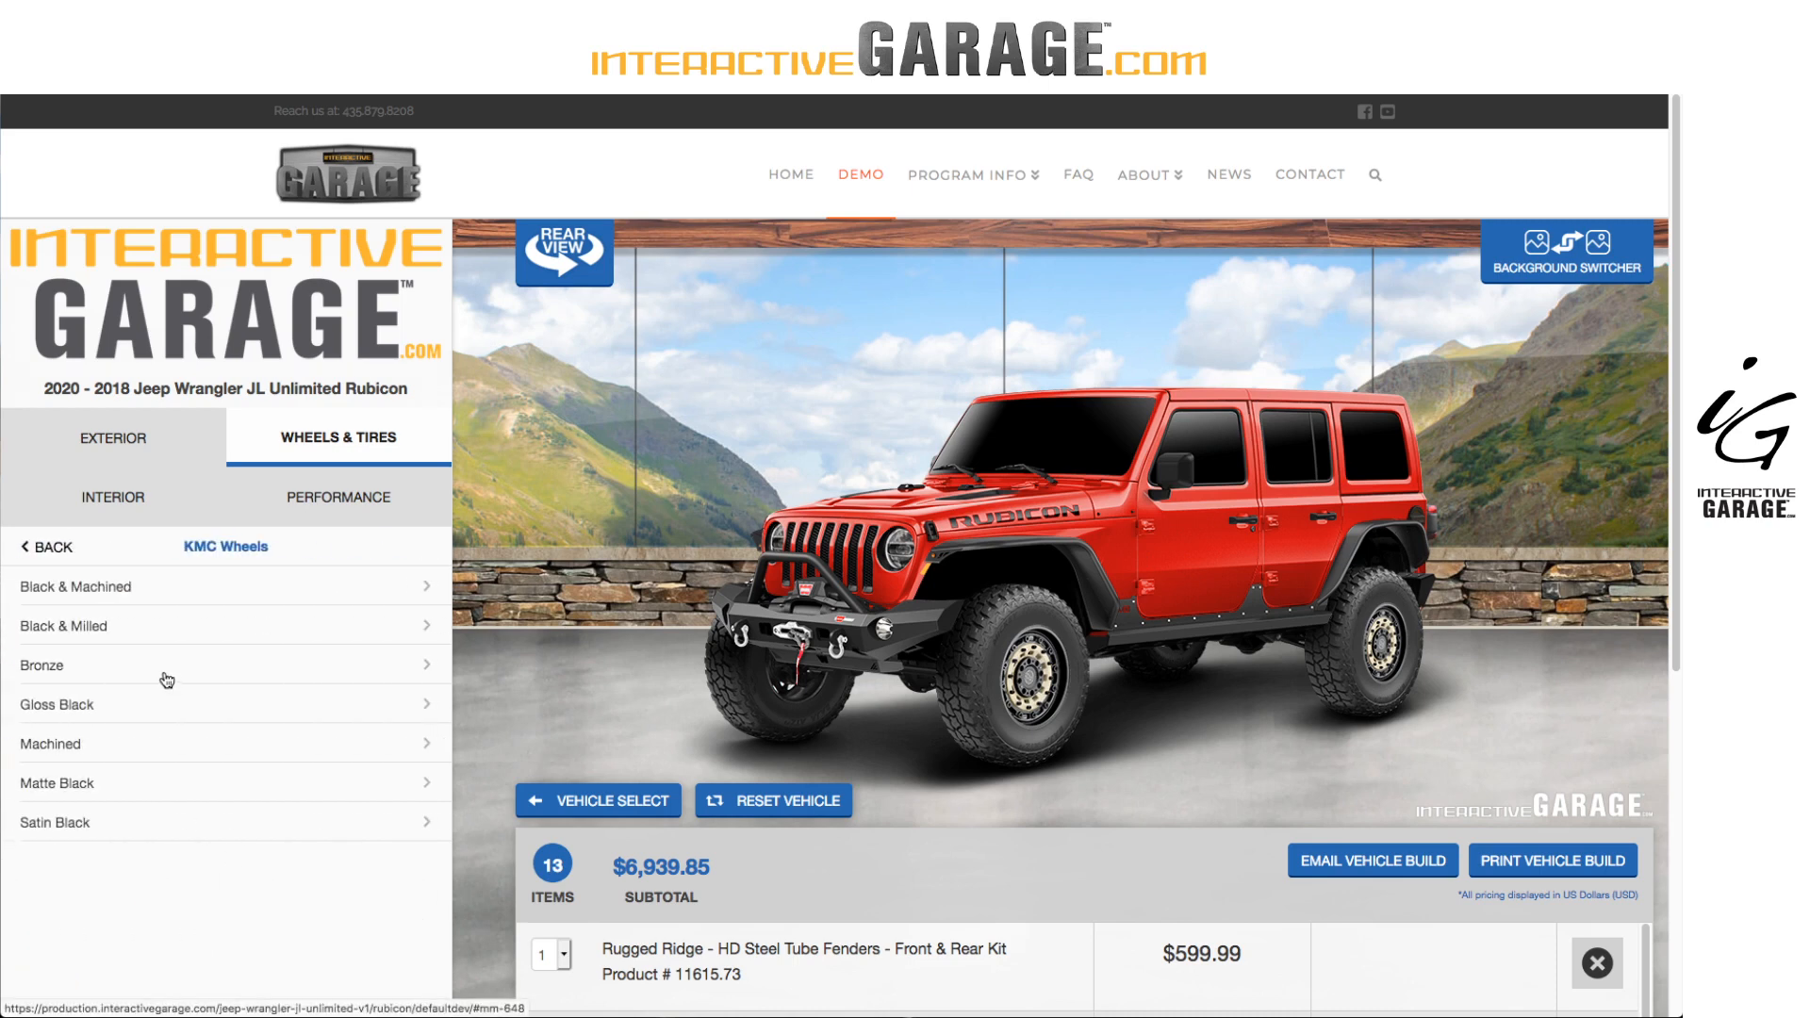
pyautogui.click(173, 626)
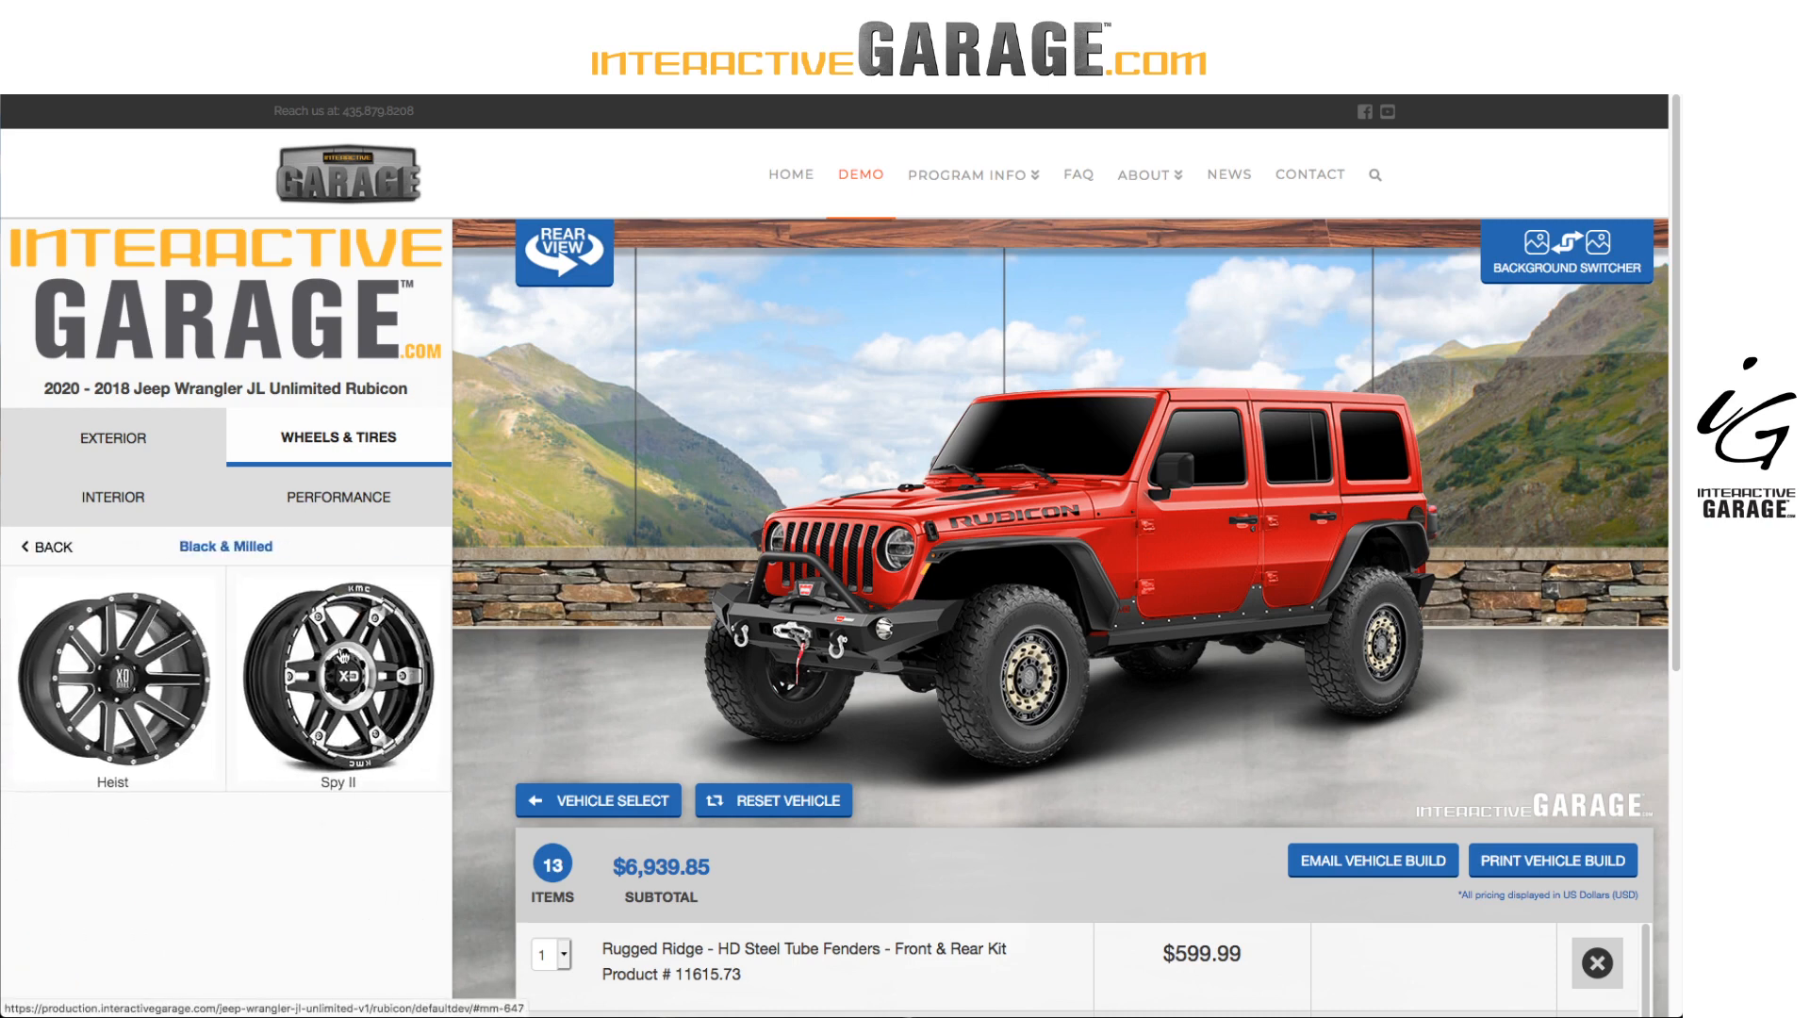
pyautogui.click(325, 658)
pyautogui.click(298, 589)
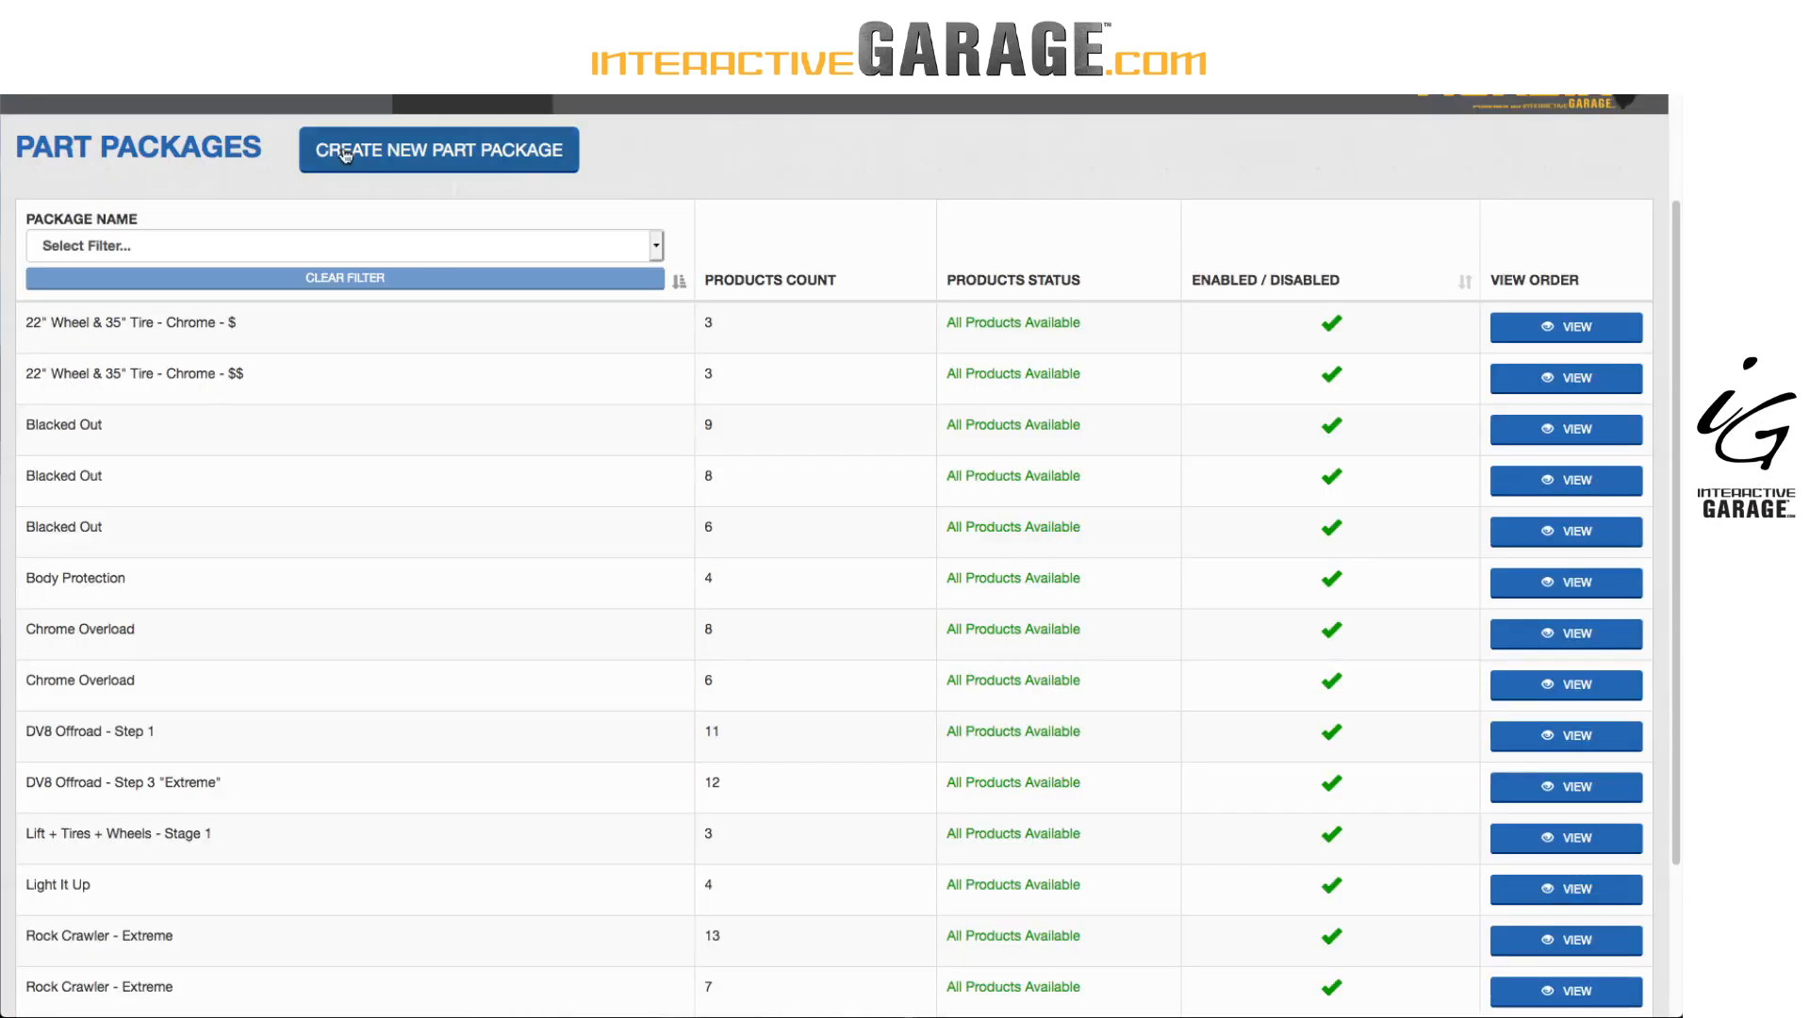
# In the admin part packages list, review the contents and fitment of "Lift + Tires + Wheels - Stage 1".
pyautogui.scroll(-5, 817, 497)
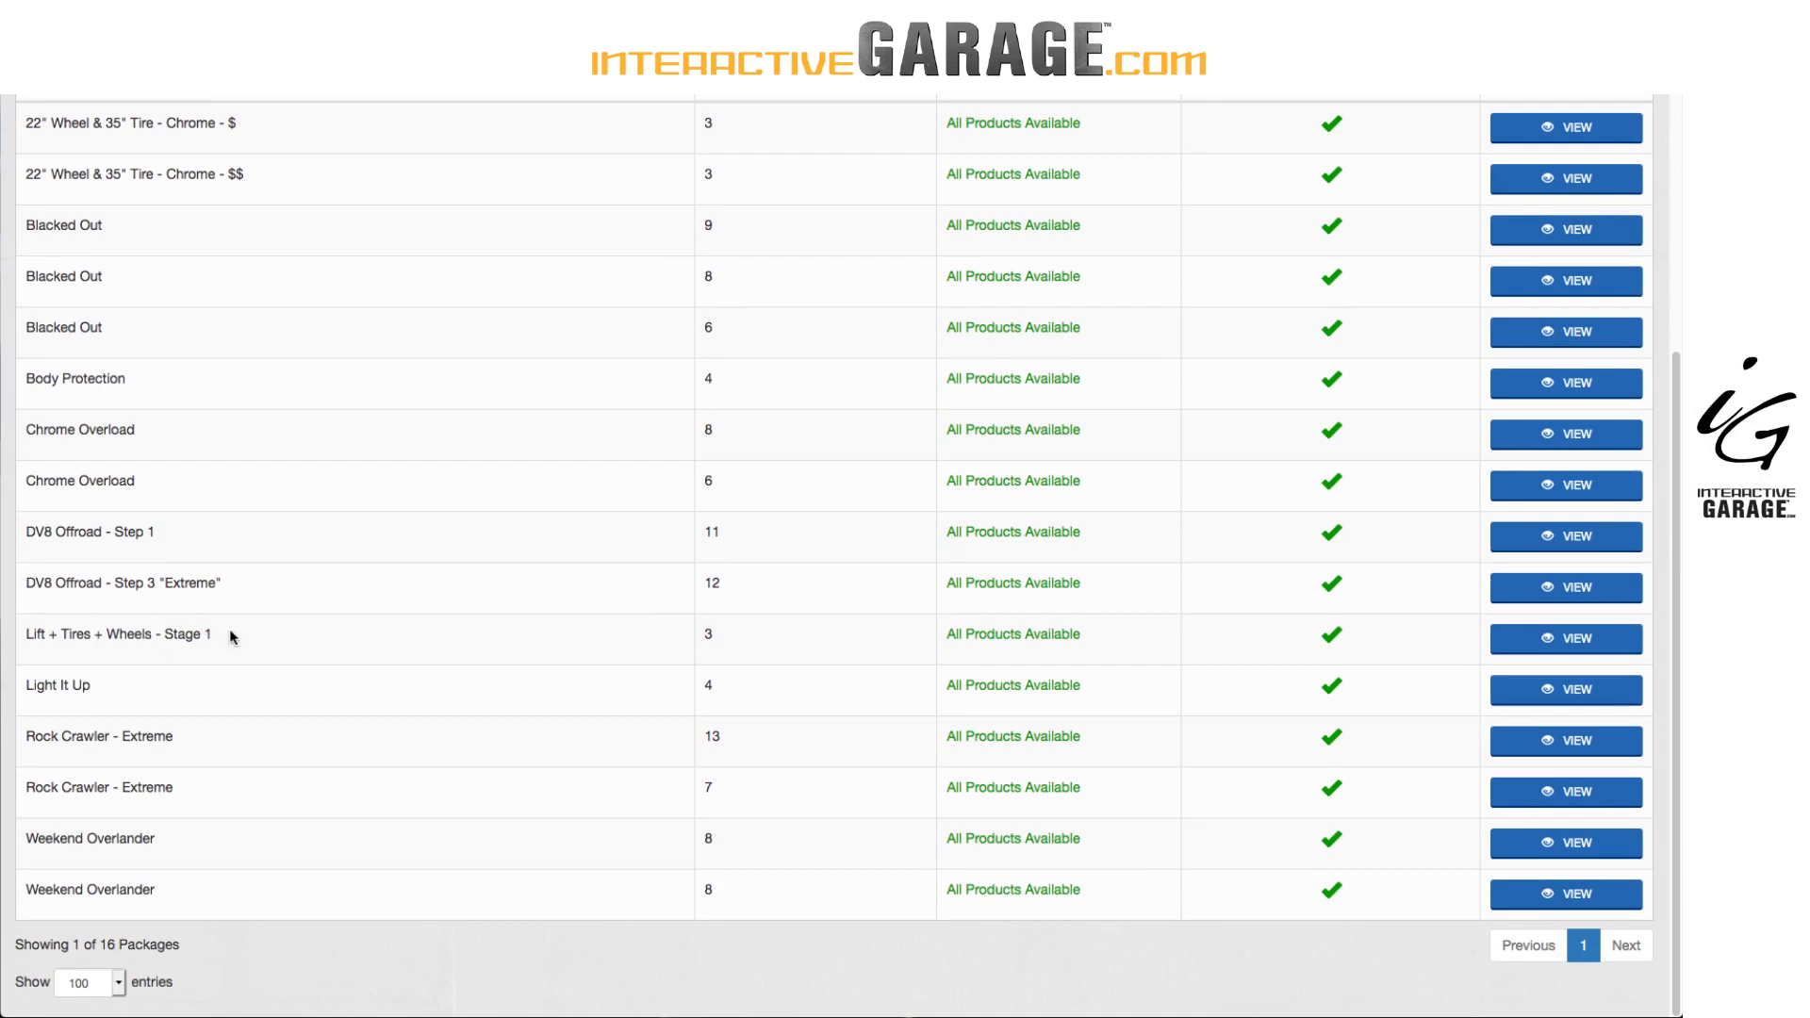
pyautogui.click(1563, 646)
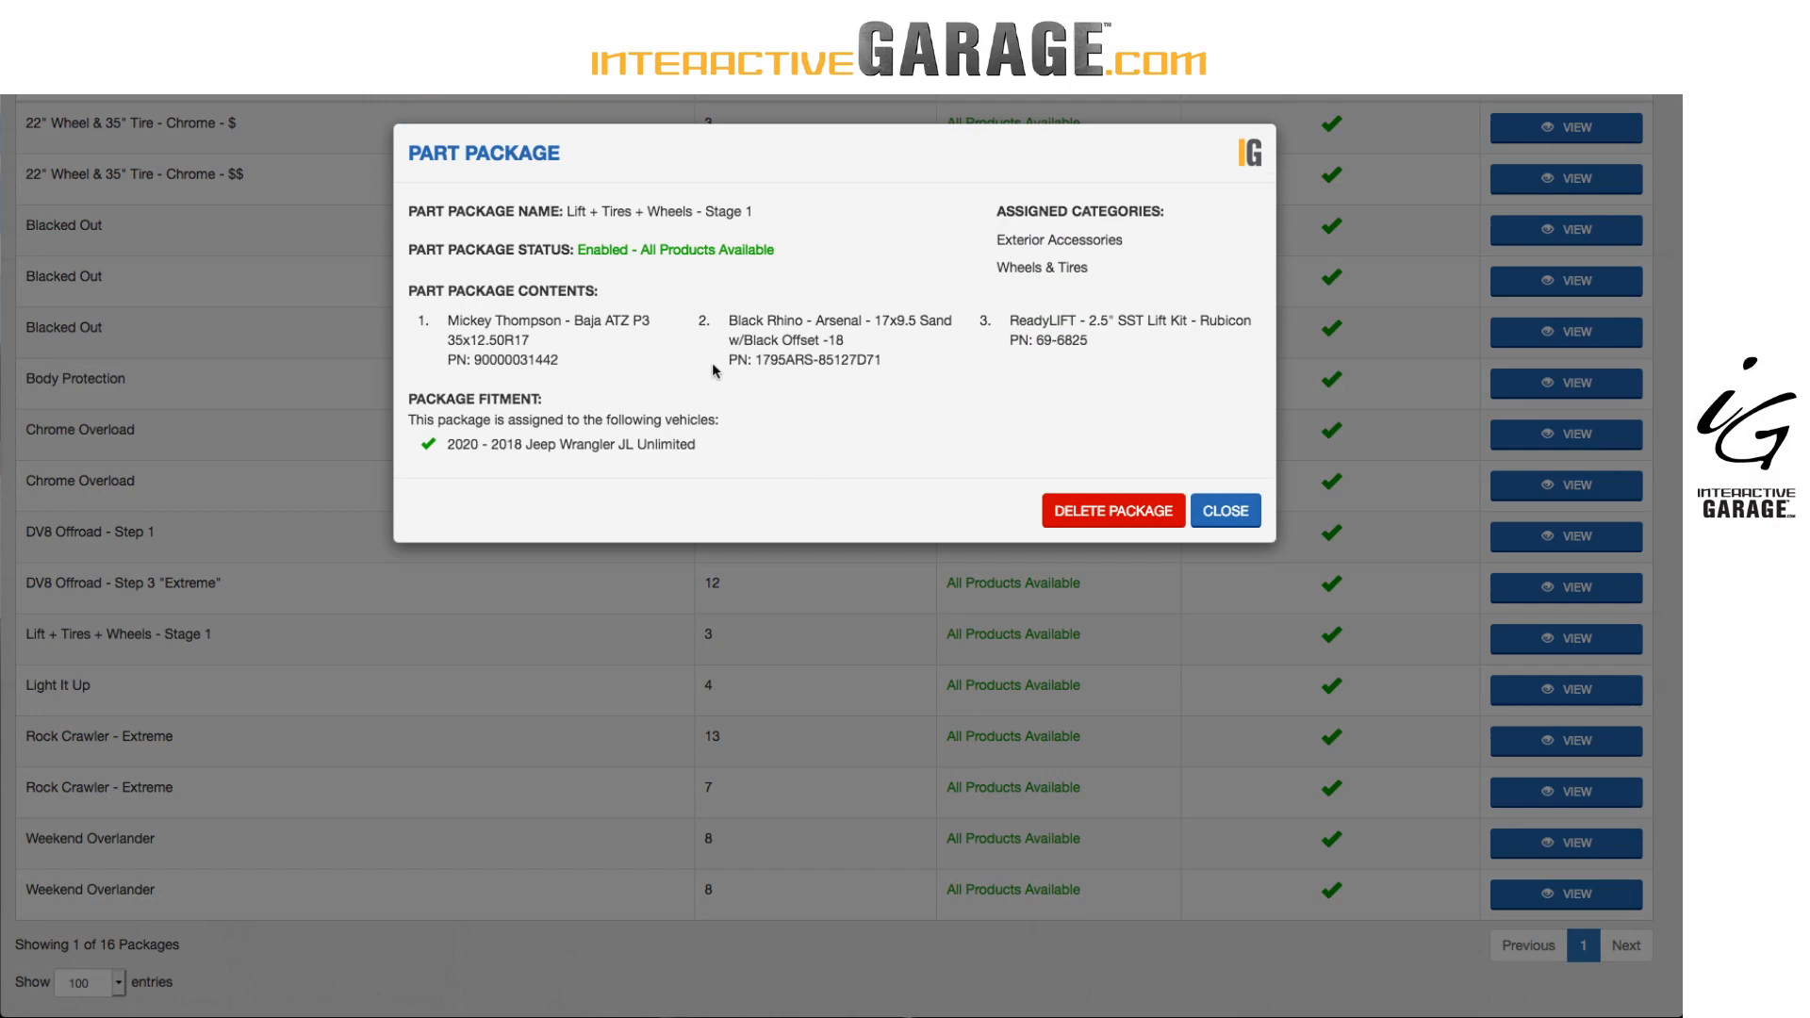
pyautogui.click(1241, 520)
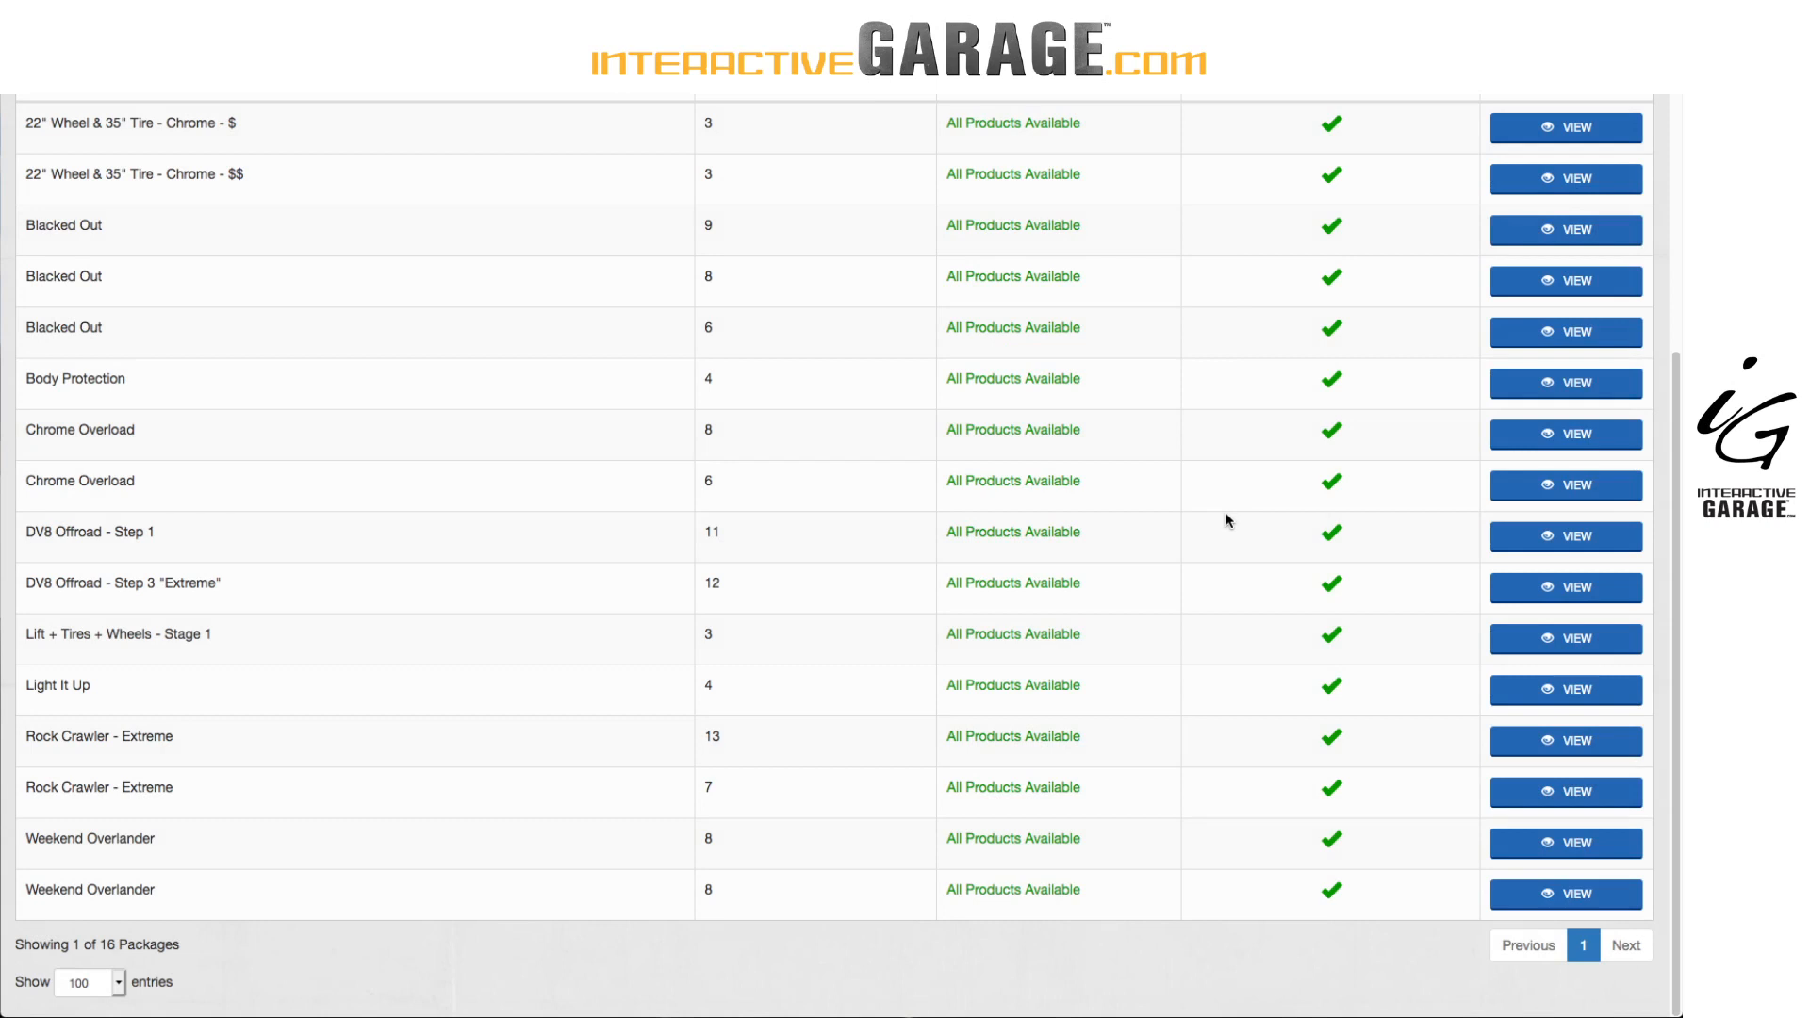
# Filter the admin manufacturers list to Mickey Thompson.
pyautogui.scroll(4, 1229, 520)
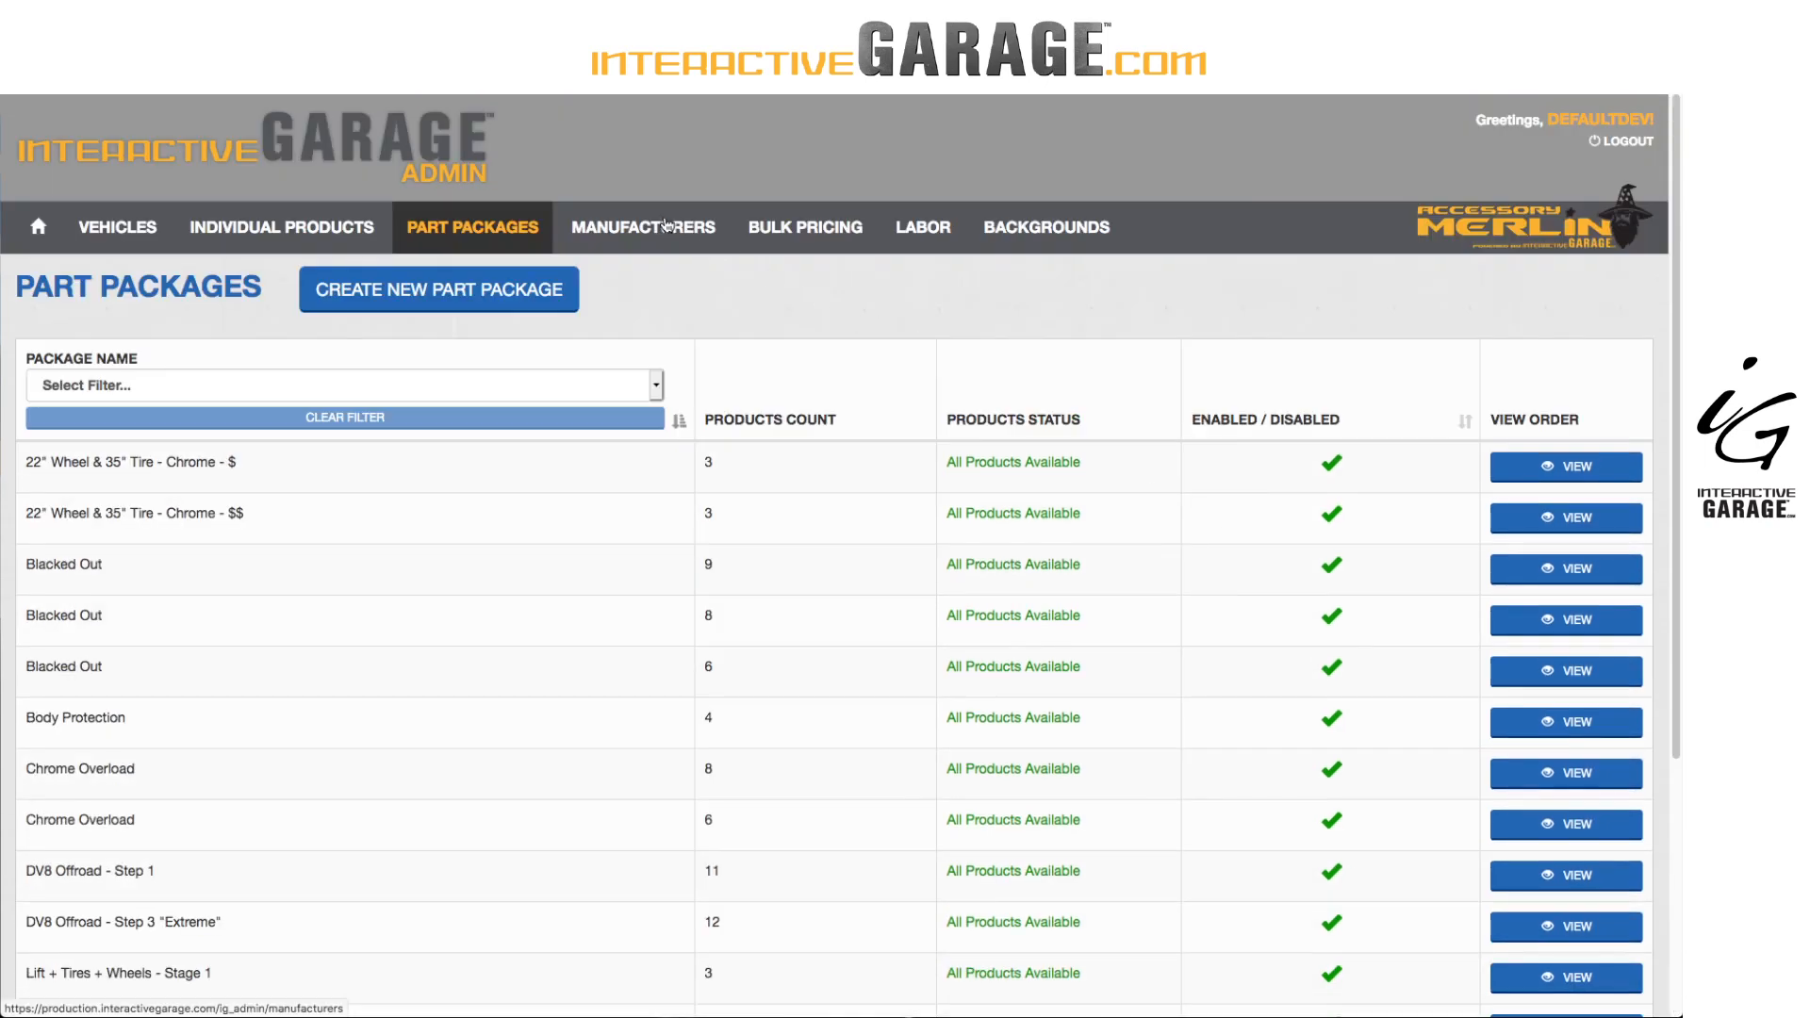
pyautogui.click(667, 226)
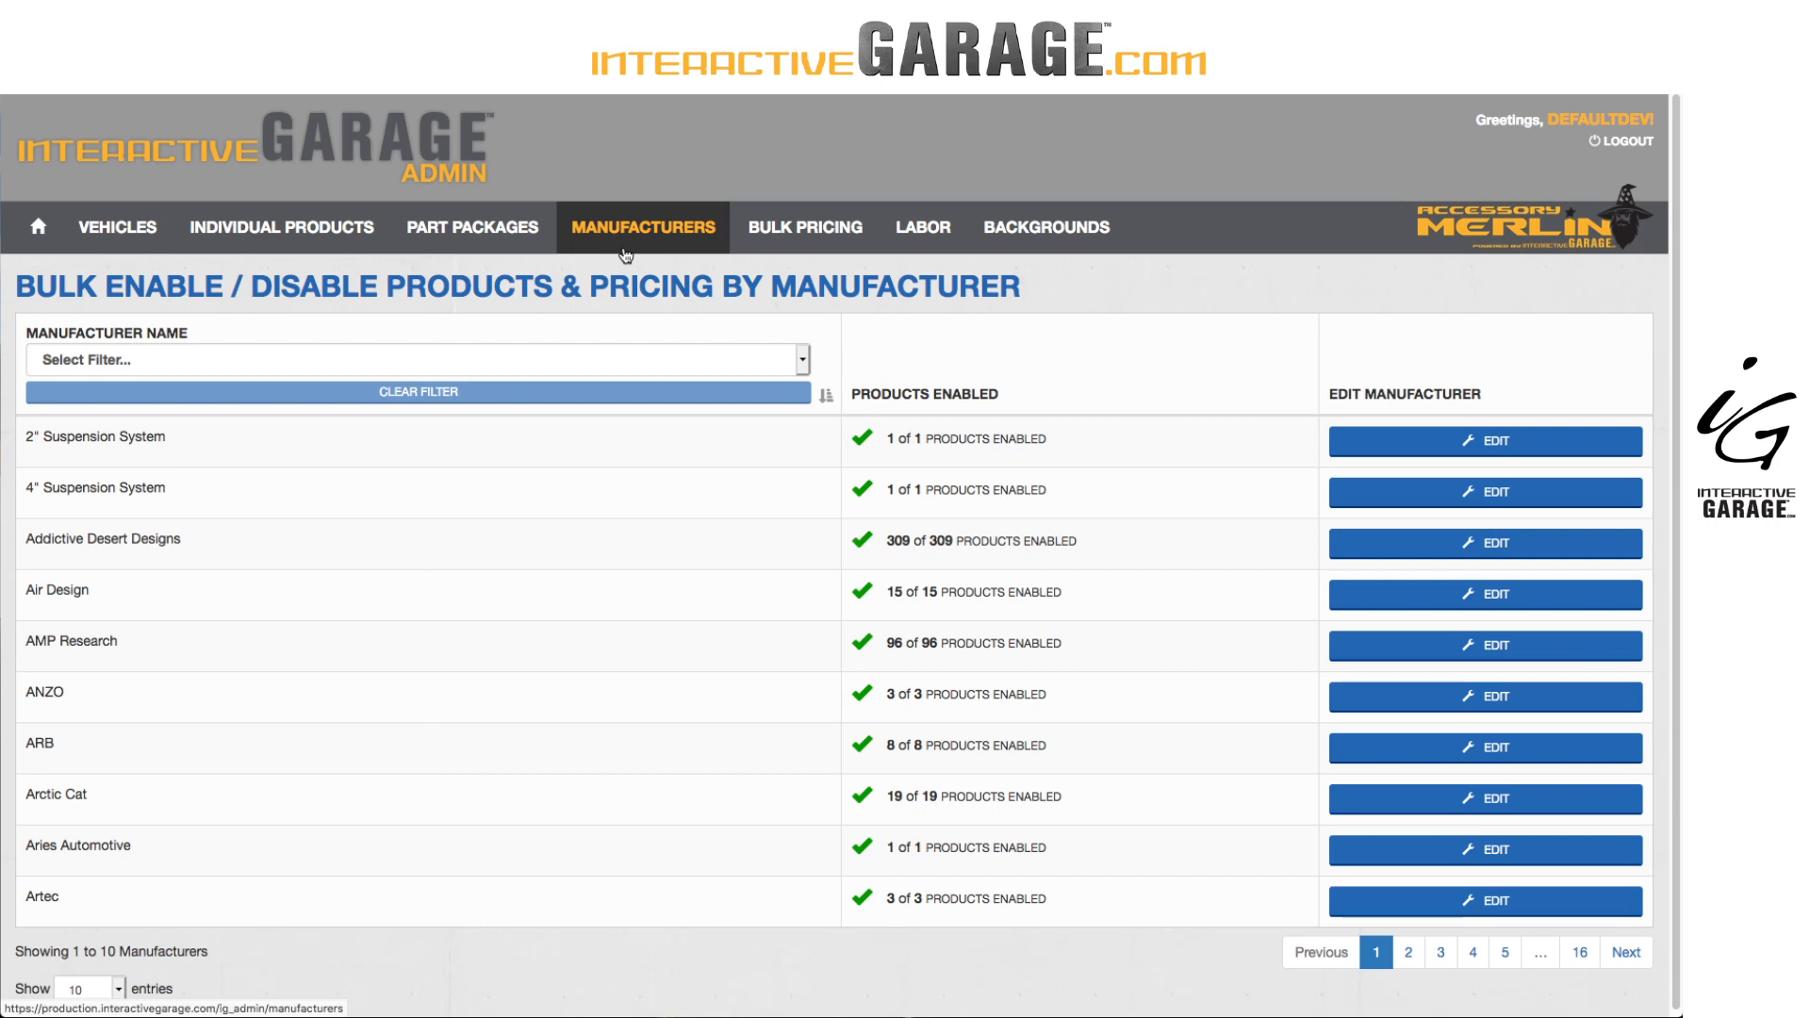
pyautogui.click(443, 366)
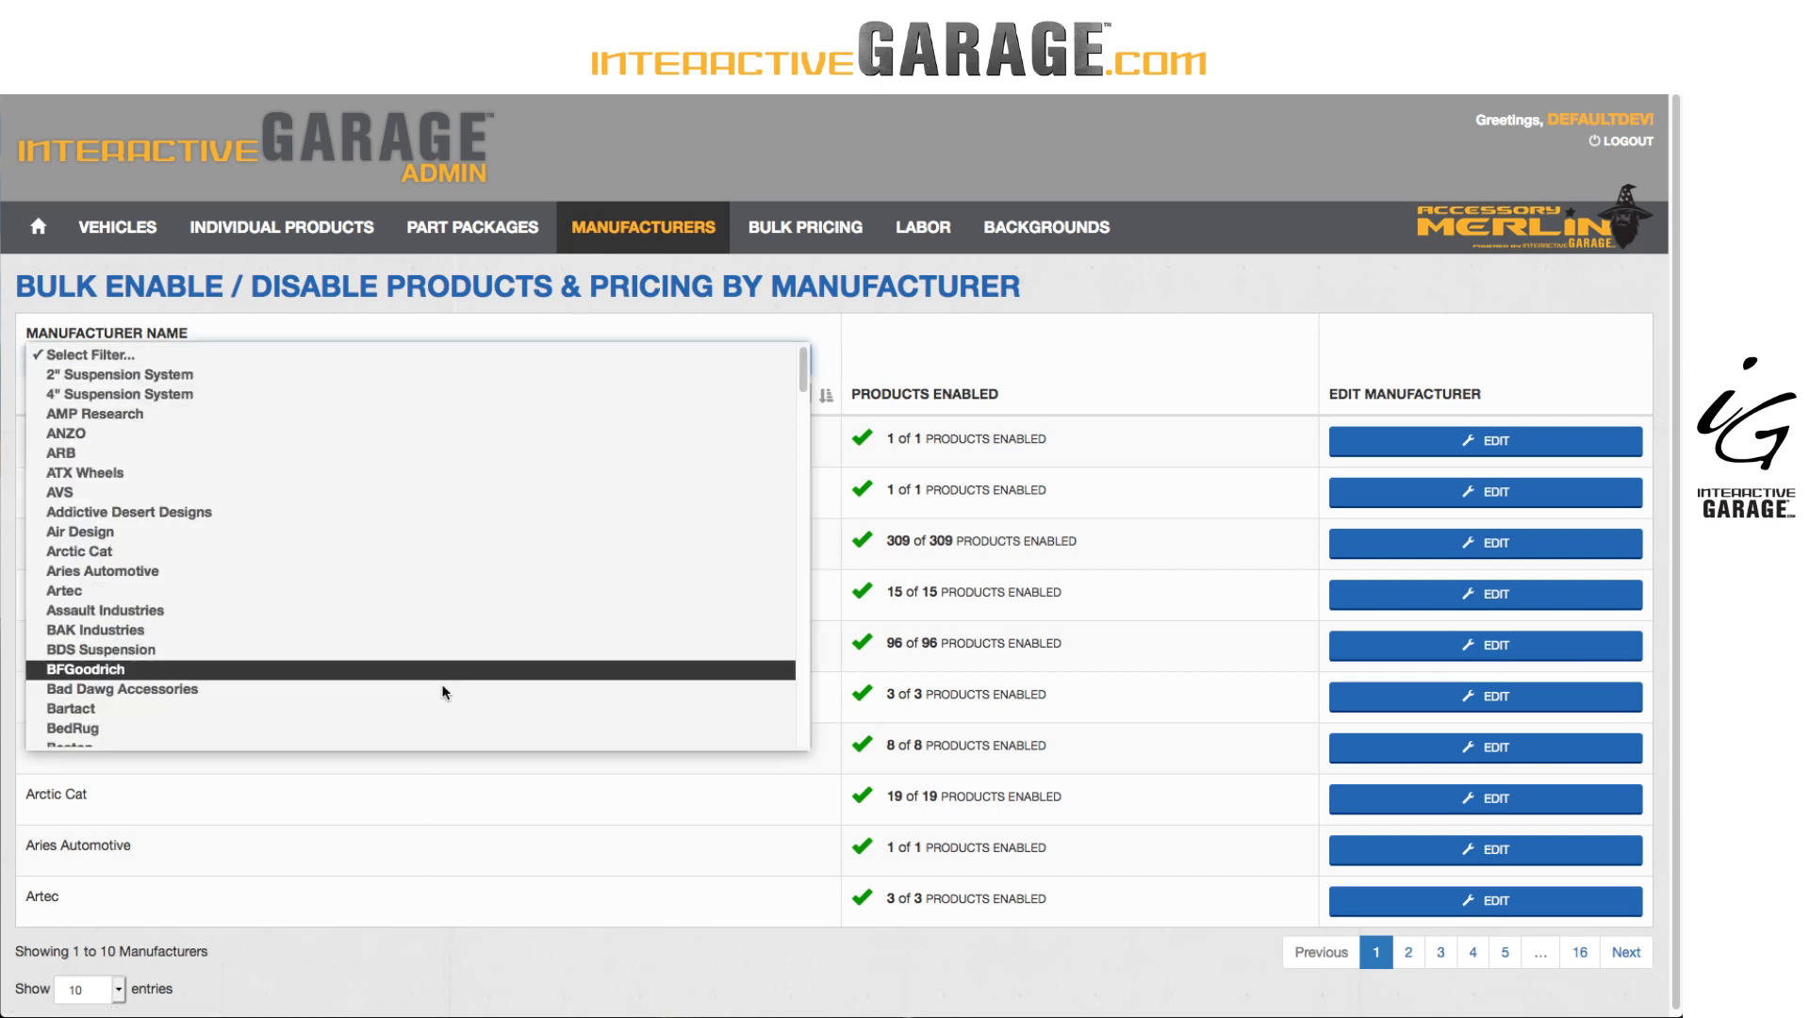
pyautogui.scroll(-10, 443, 760)
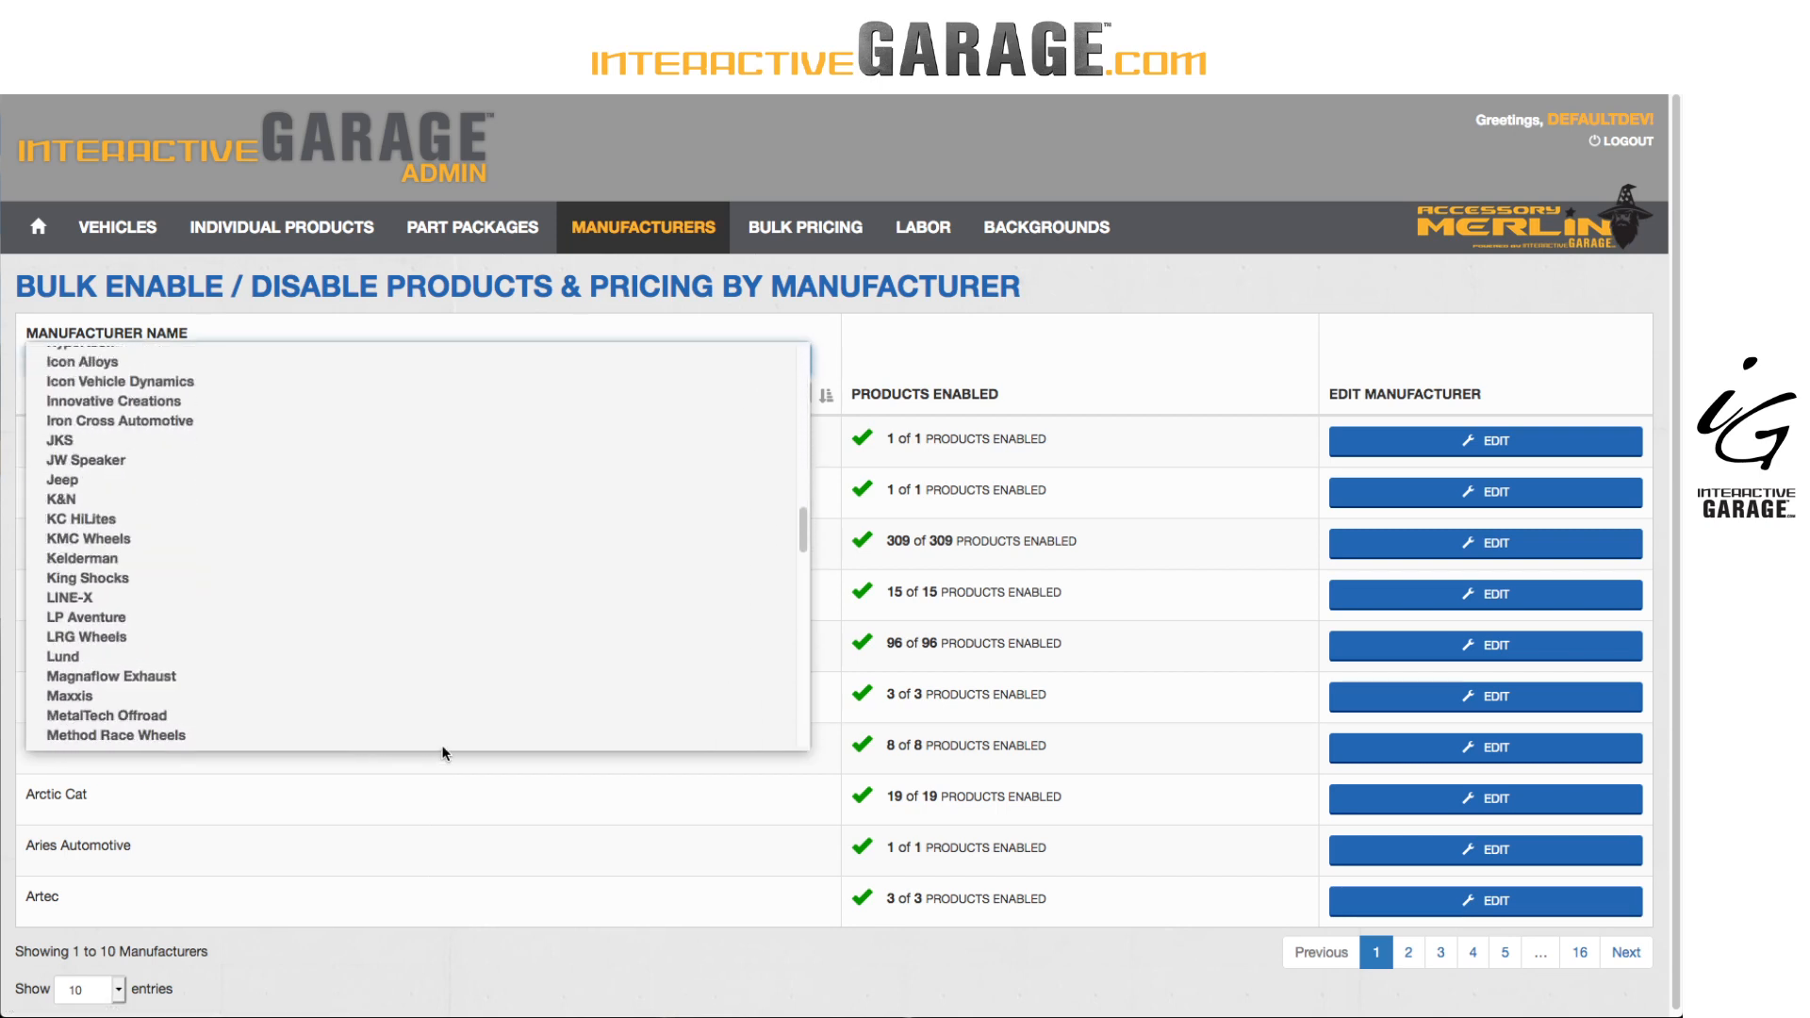
pyautogui.scroll(-5, 446, 741)
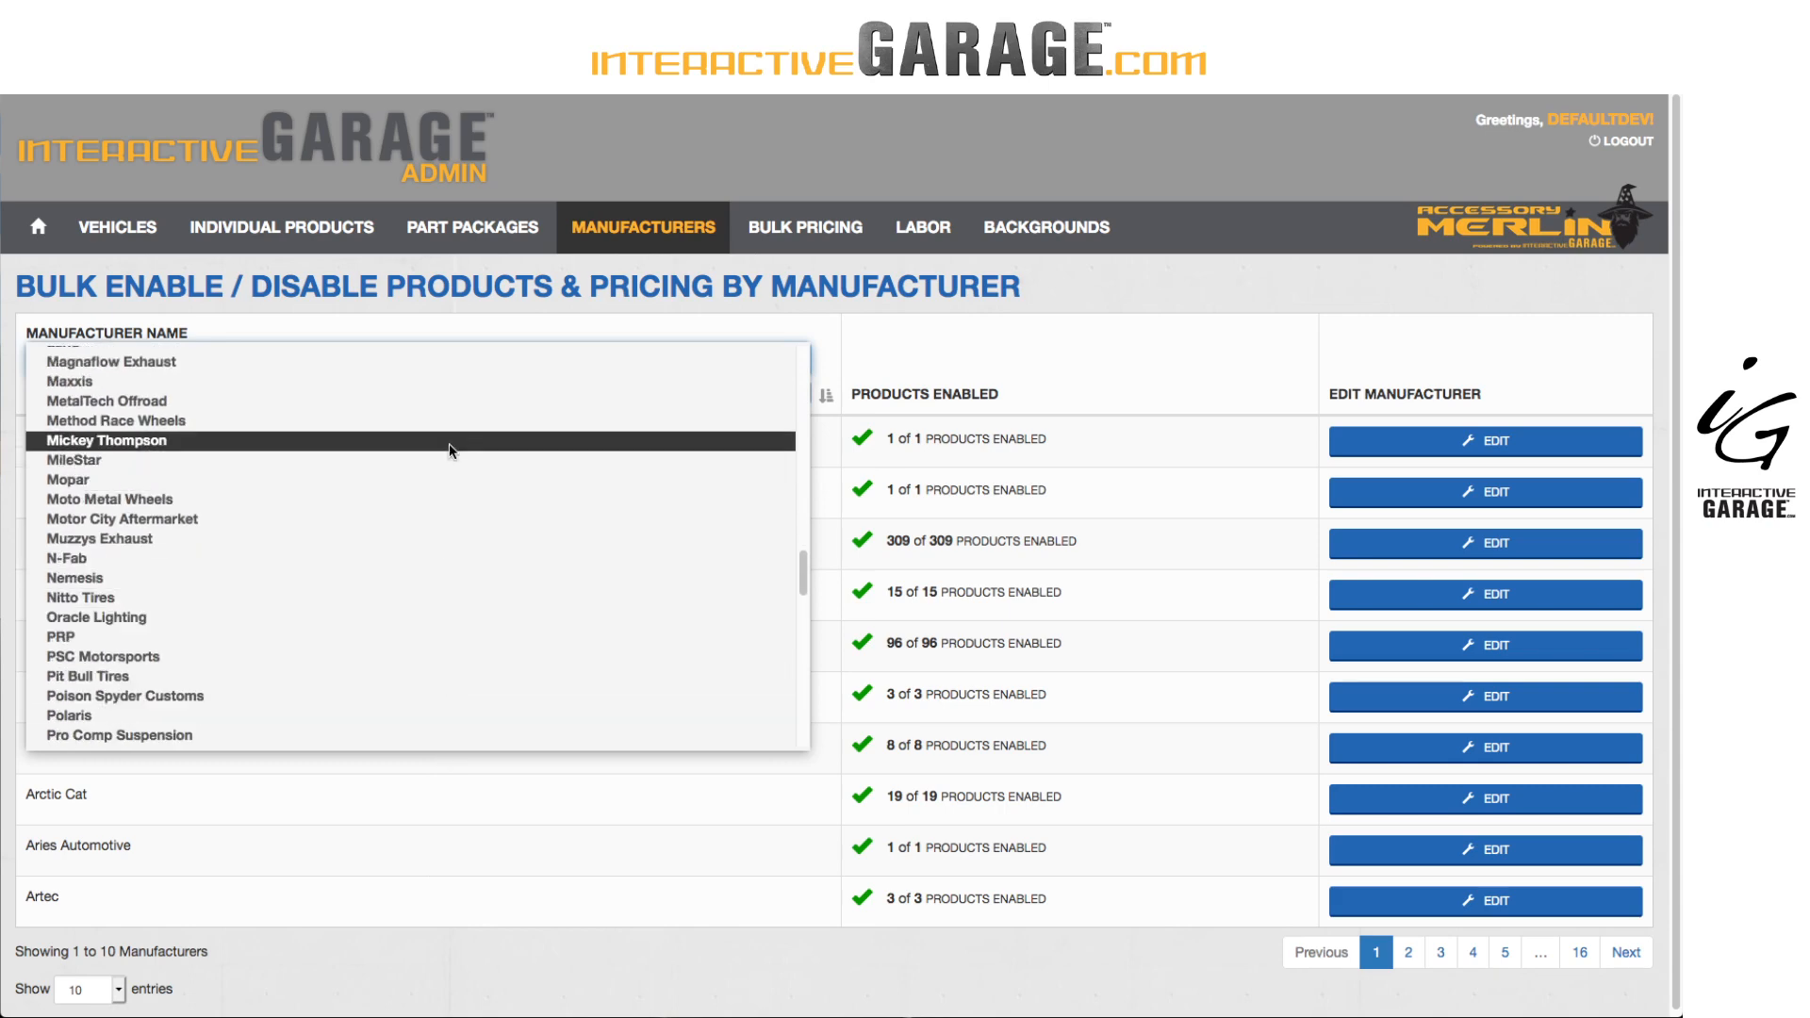
pyautogui.click(450, 443)
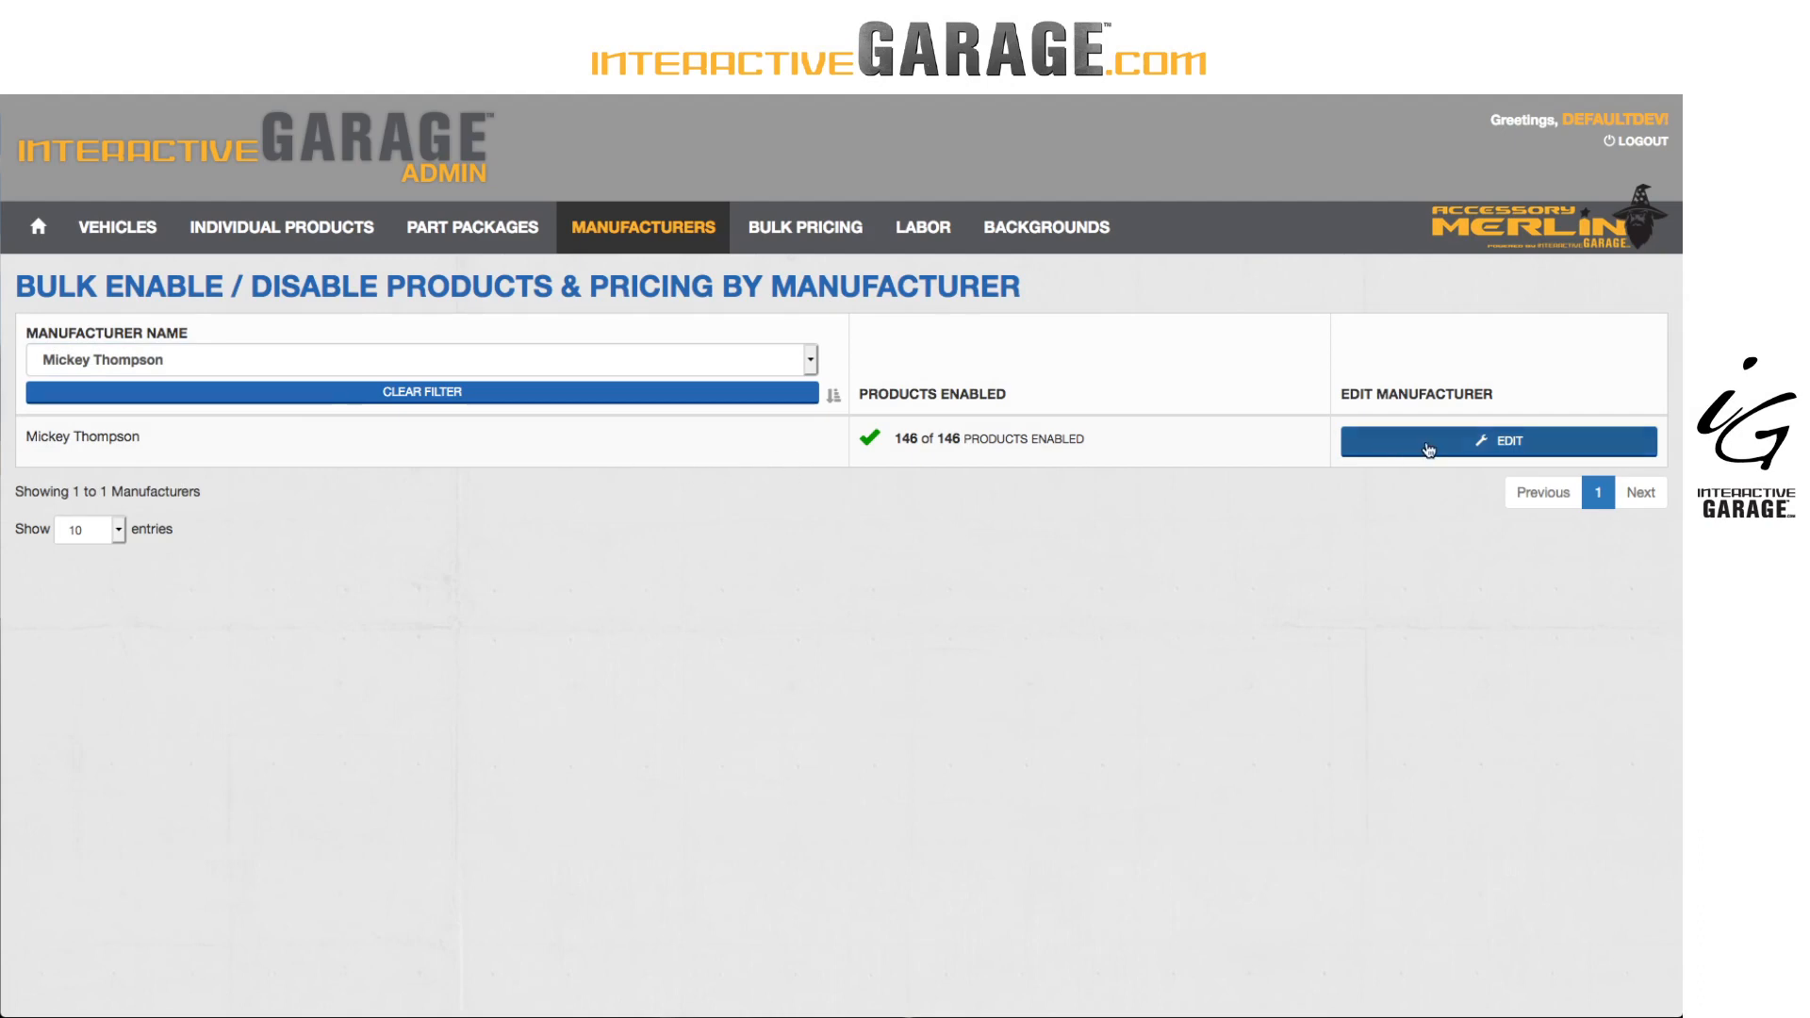
# Disable all of Mickey Thompson's products and save the change.
pyautogui.click(1429, 449)
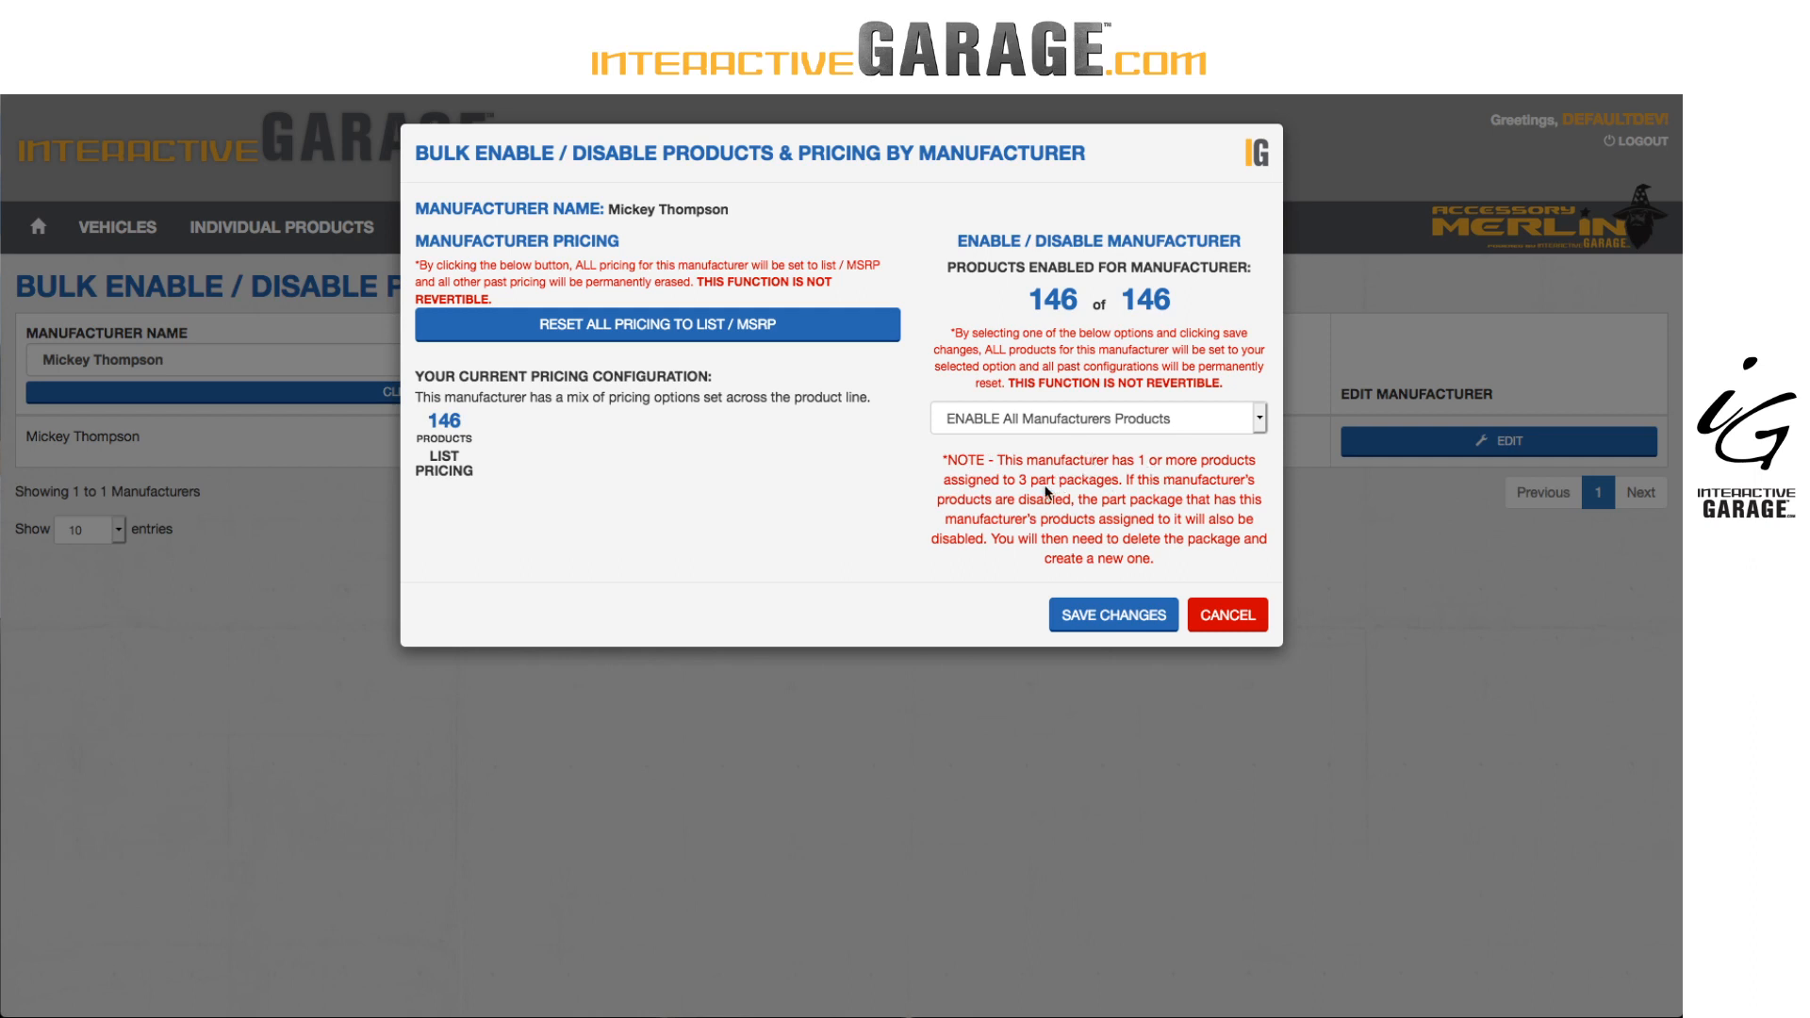
pyautogui.click(1072, 414)
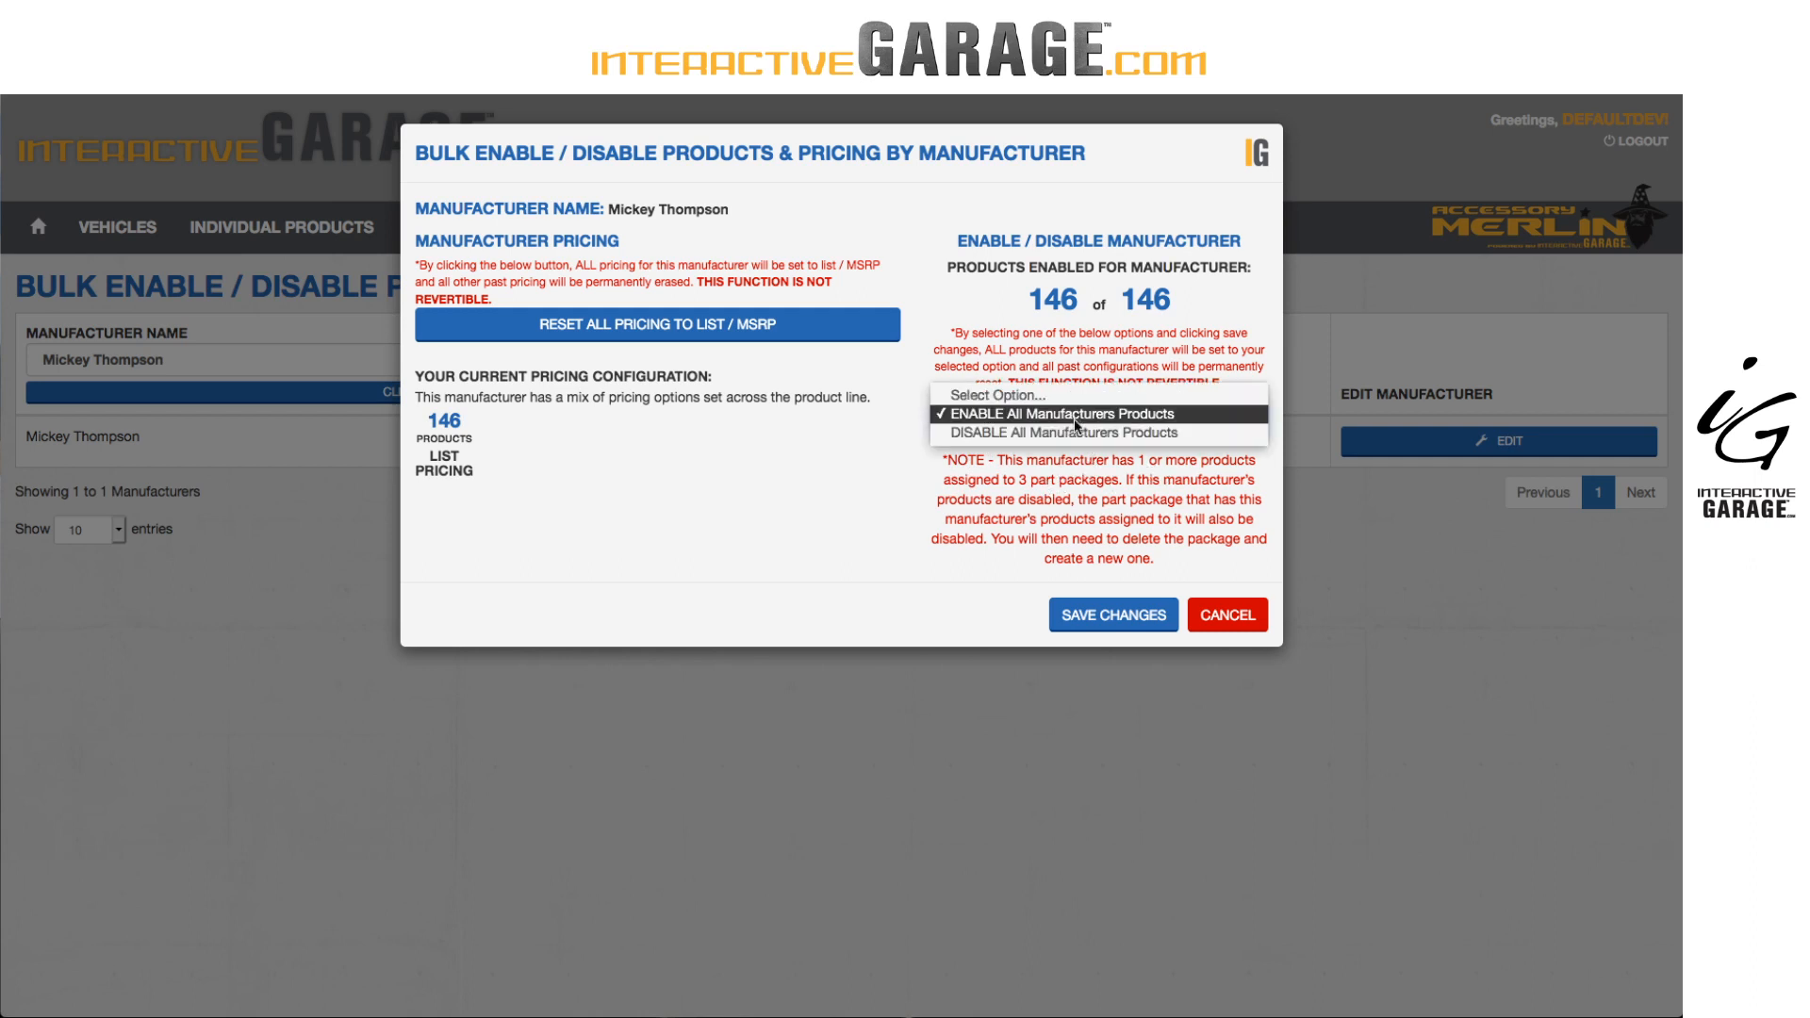
pyautogui.click(1073, 426)
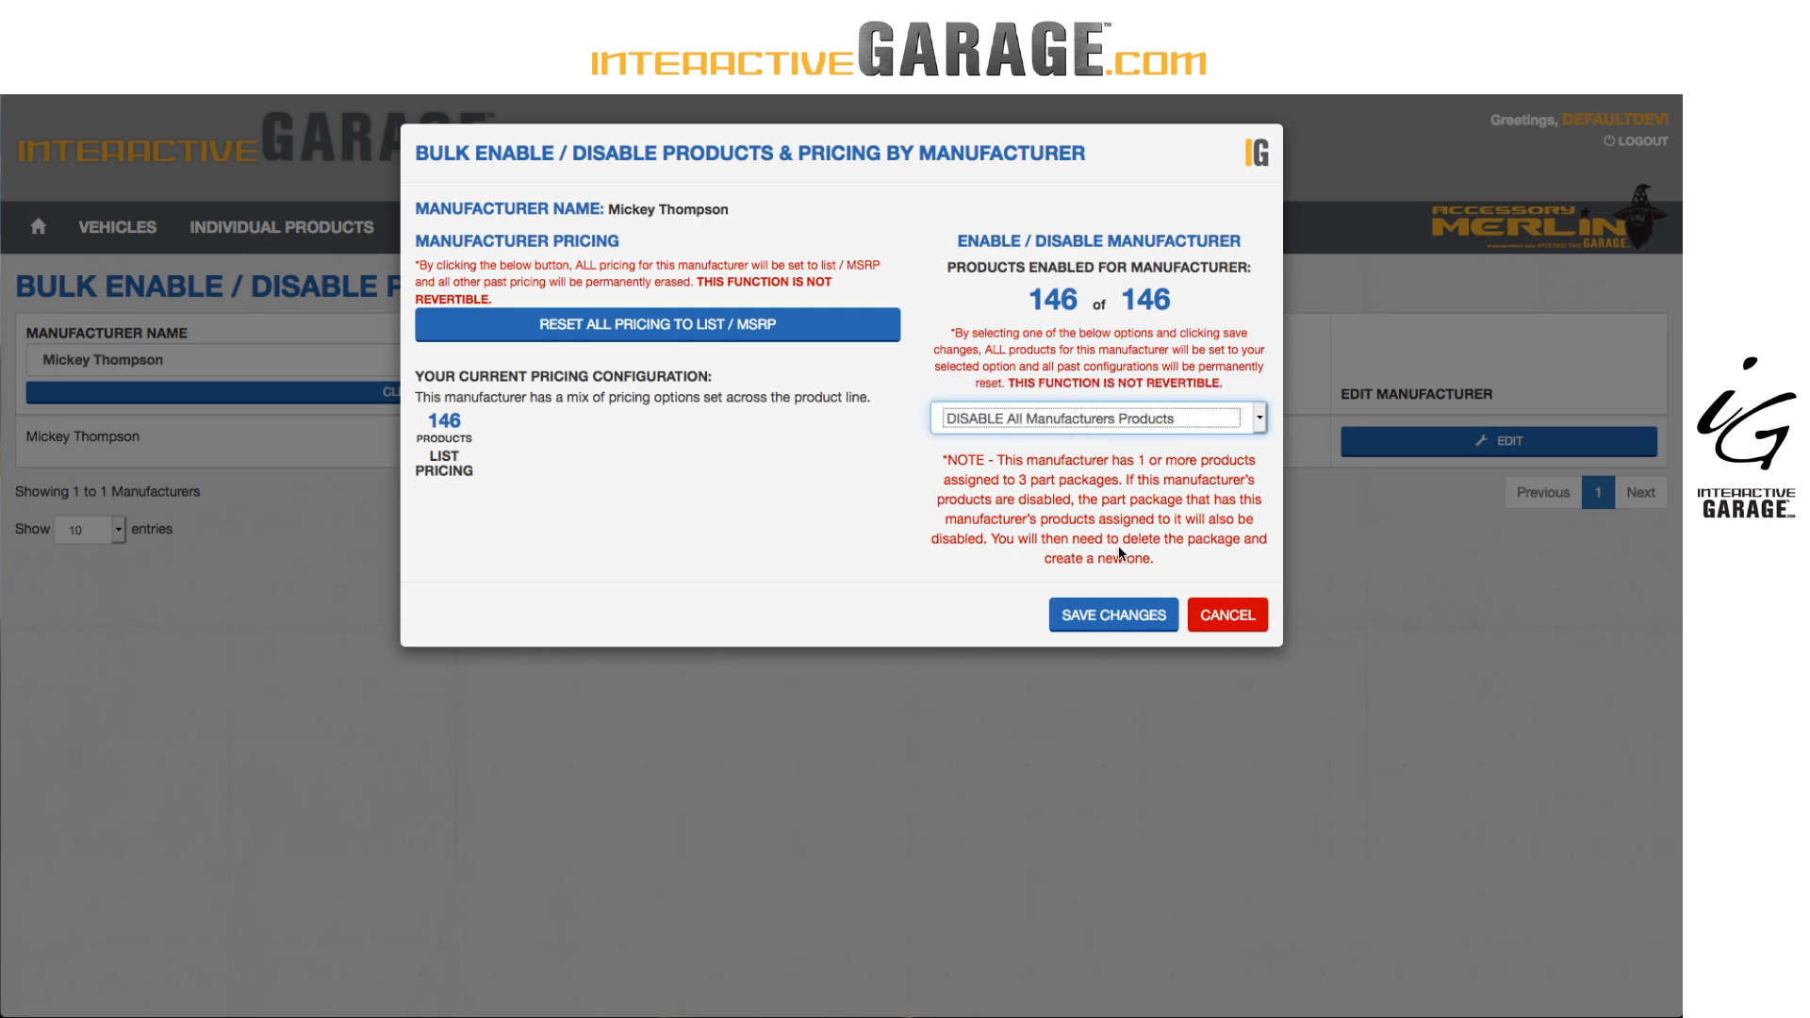
pyautogui.click(1130, 619)
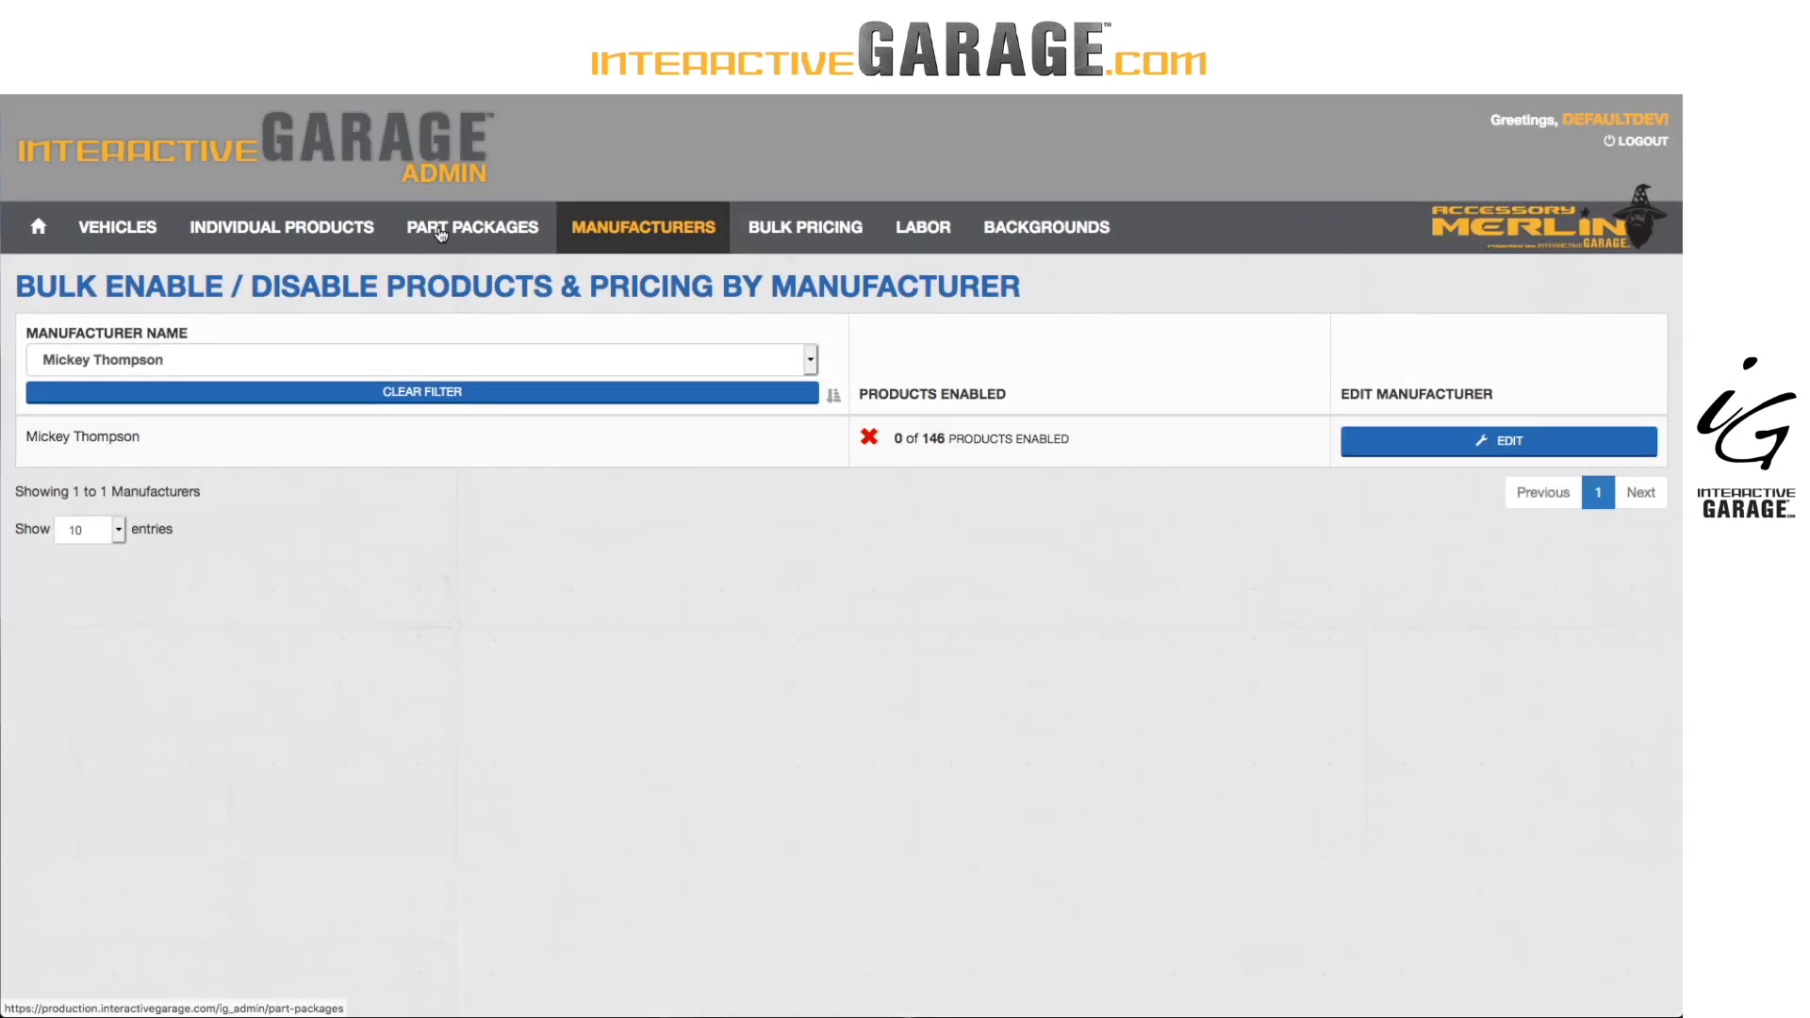
# Return to the part packages list and show 50 entries per page.
pyautogui.click(441, 235)
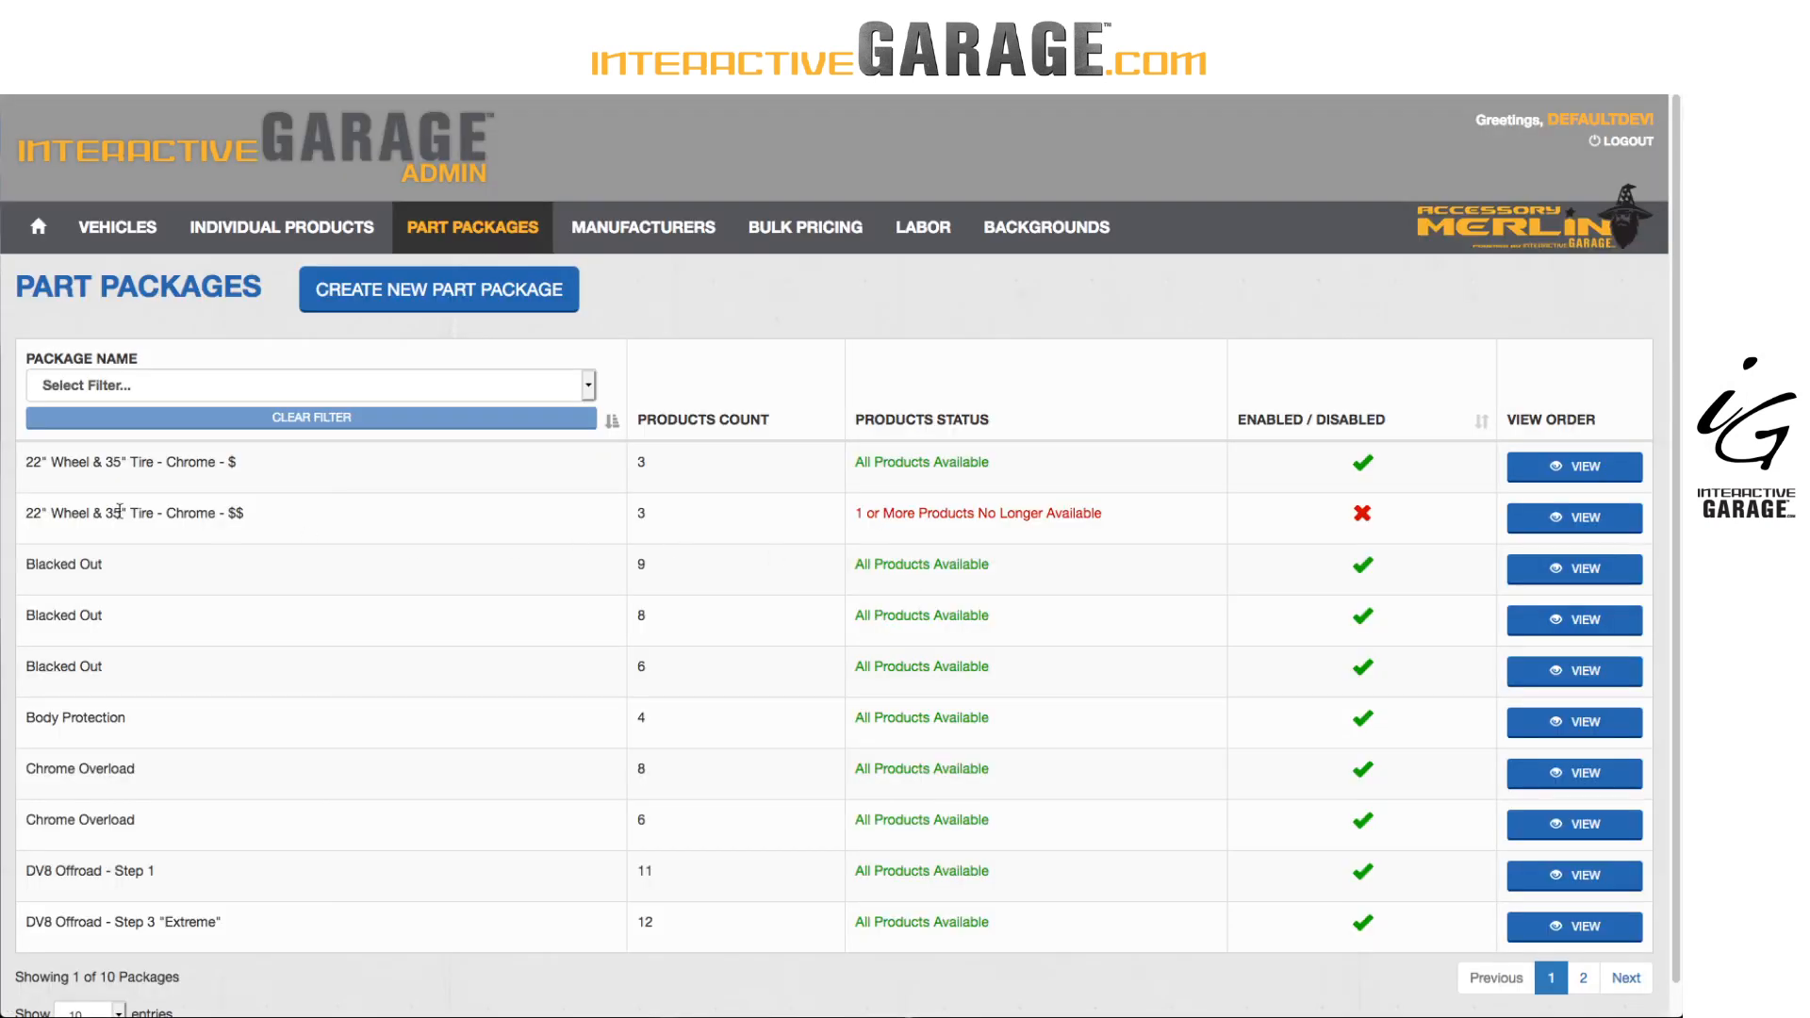
pyautogui.click(92, 1009)
pyautogui.click(89, 971)
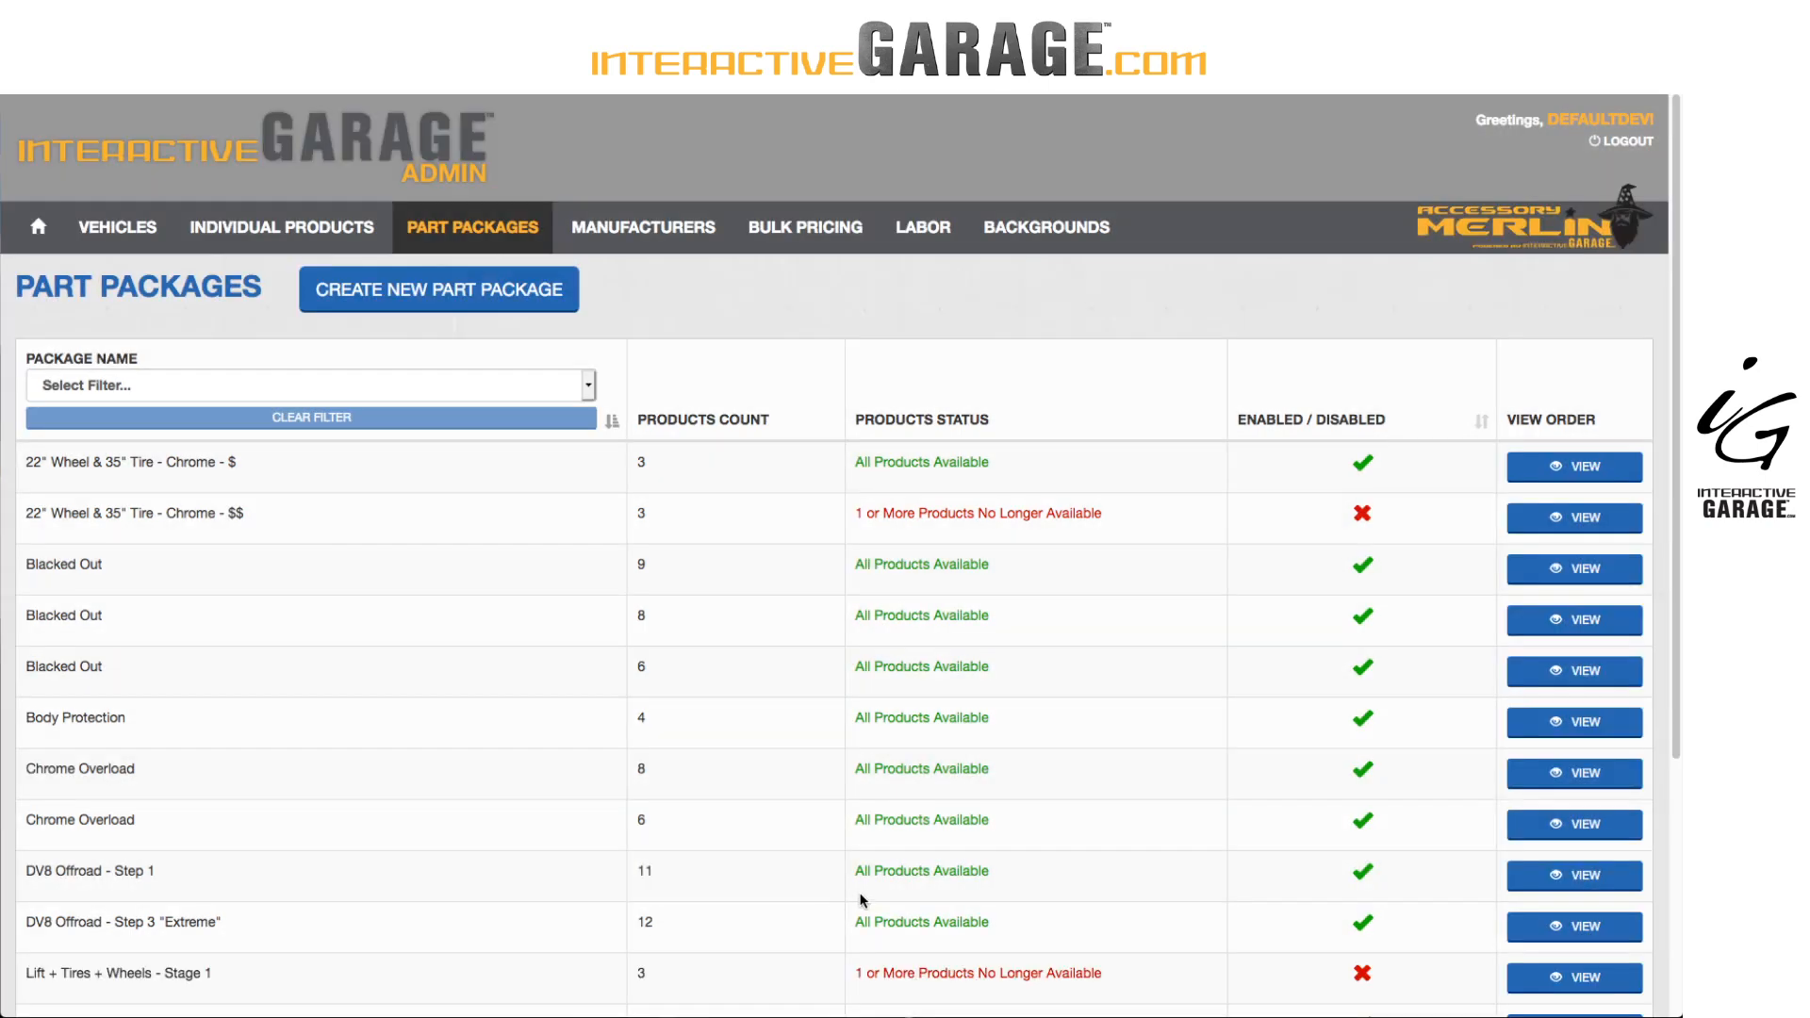
# Review the disabled package "Lift + Tires + Wheels - Stage 1" and delete it.
pyautogui.scroll(-5, 1082, 838)
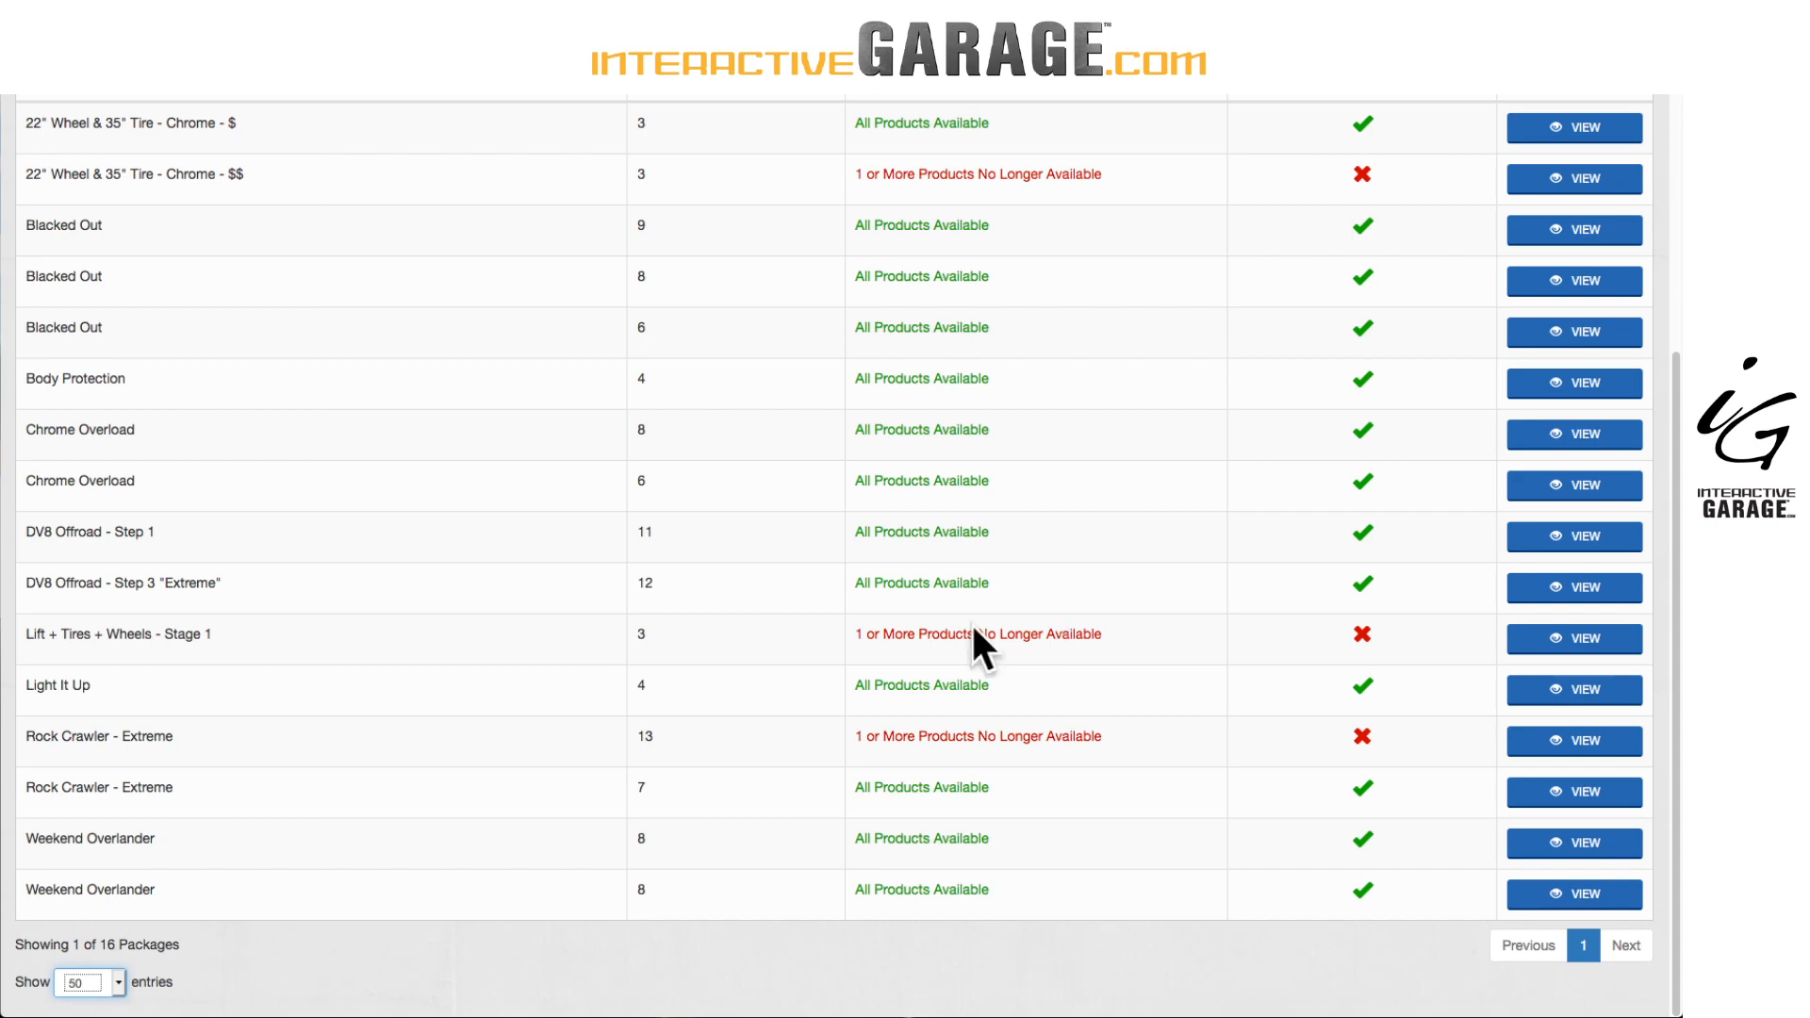
pyautogui.click(1571, 637)
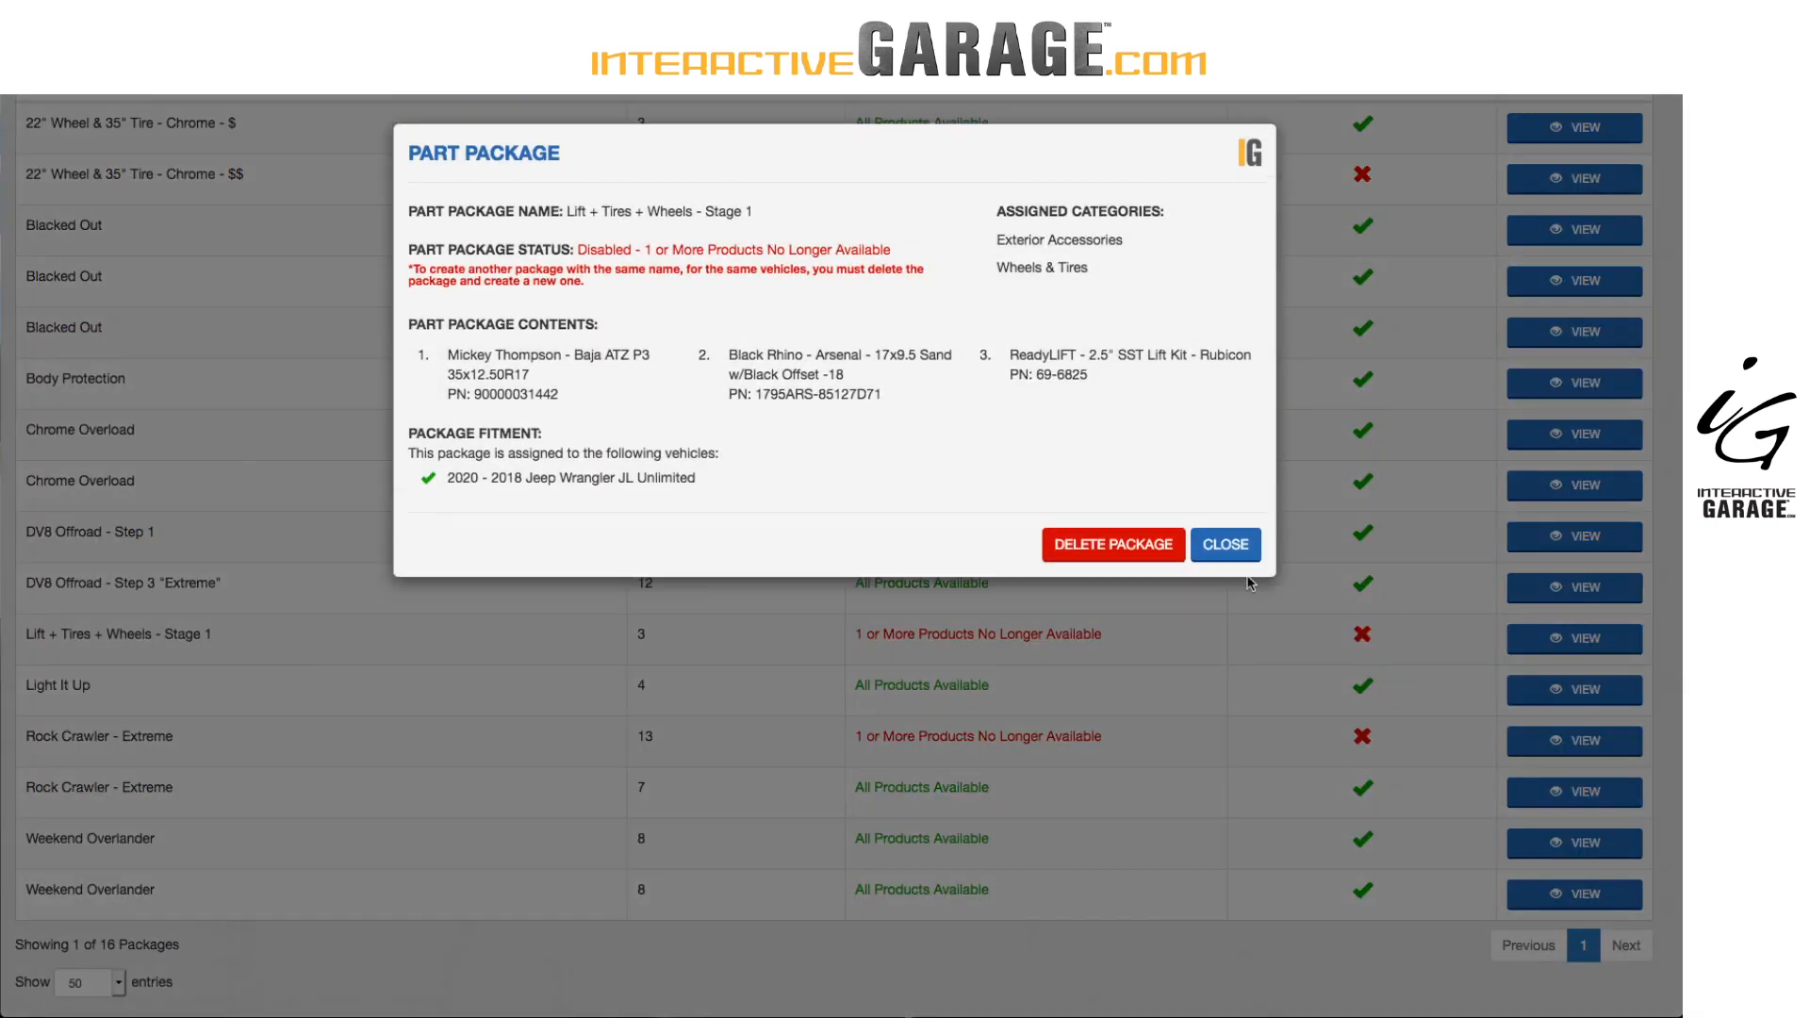
pyautogui.click(1144, 545)
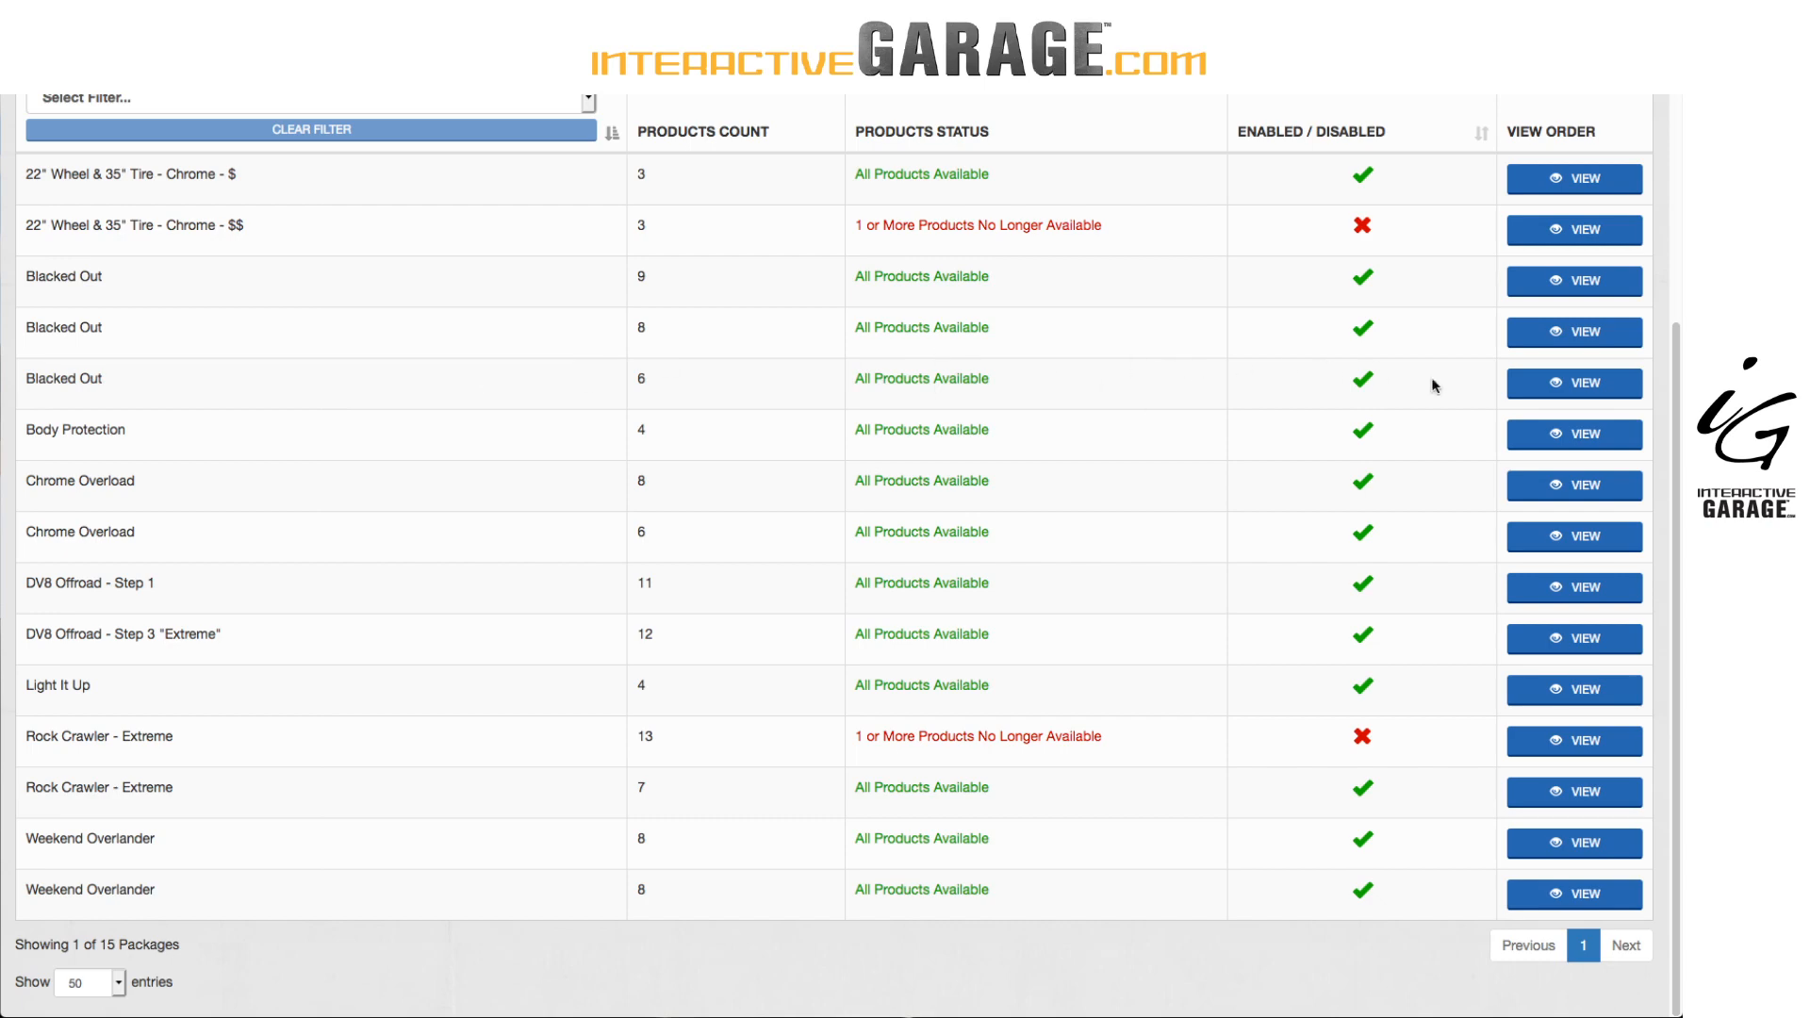
# Check the status, contents and fitment of the six-product "Blacked Out" package.
pyautogui.click(1561, 396)
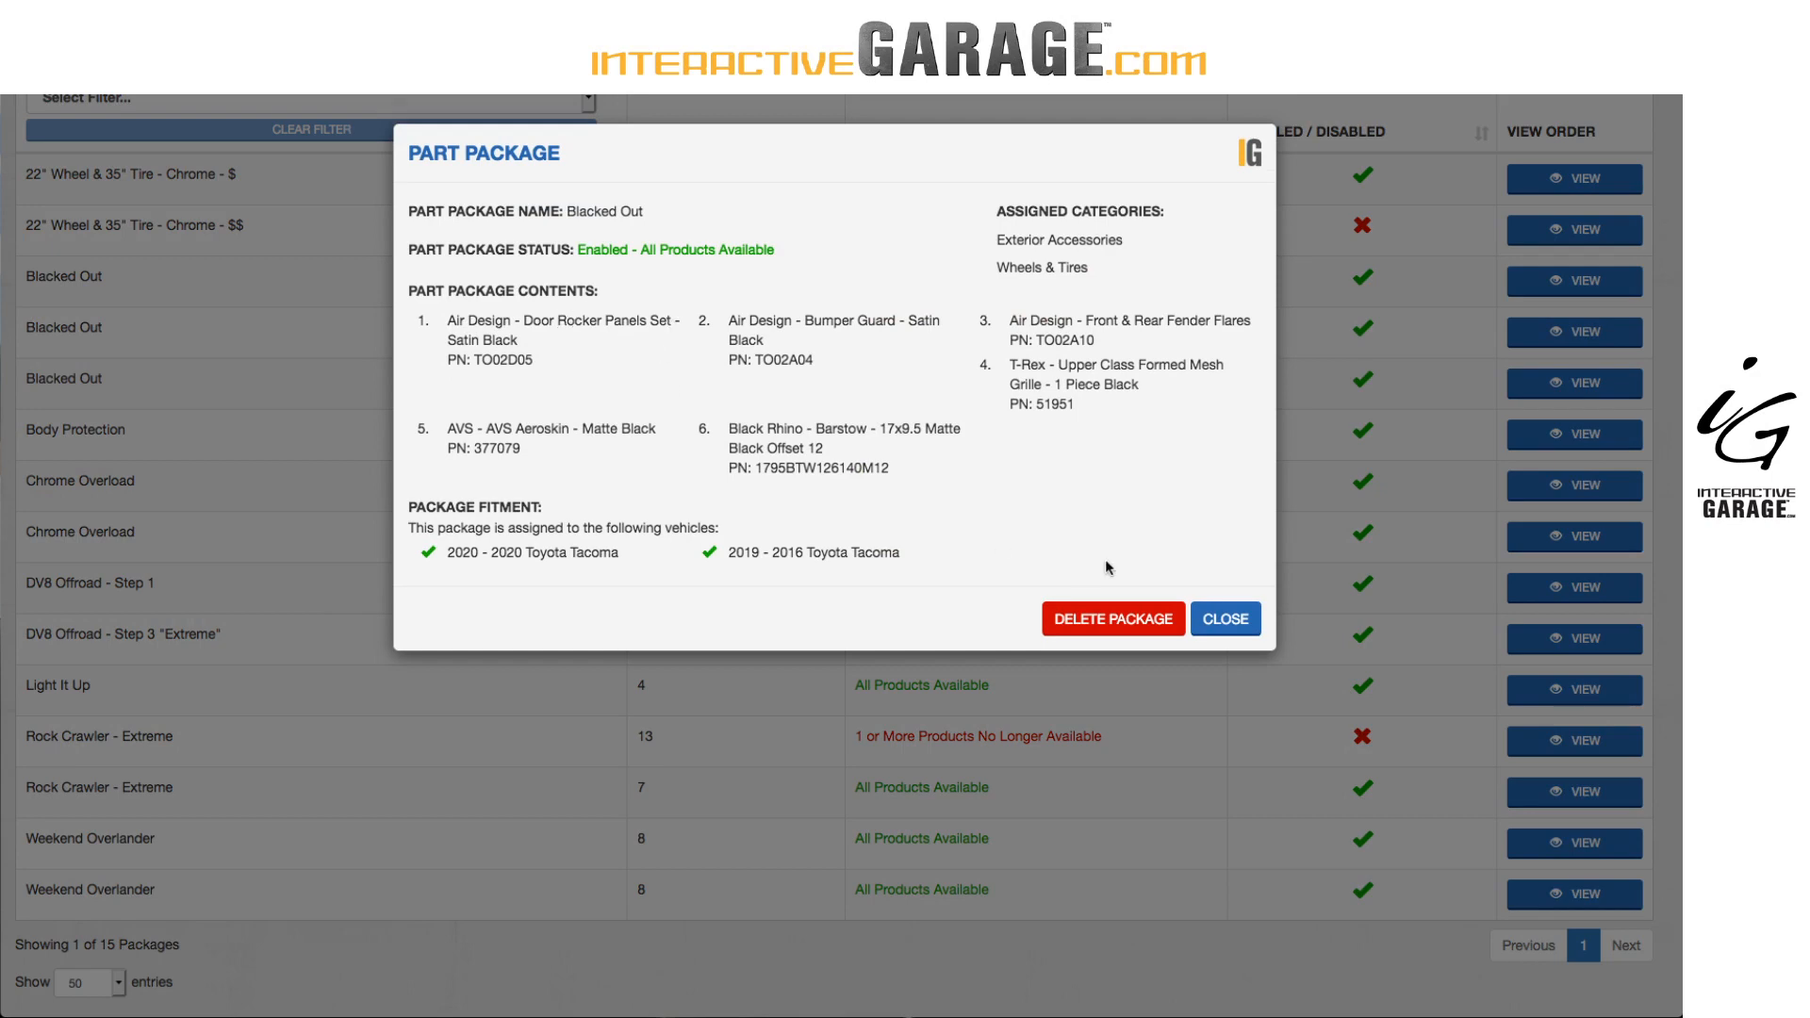
pyautogui.click(1243, 624)
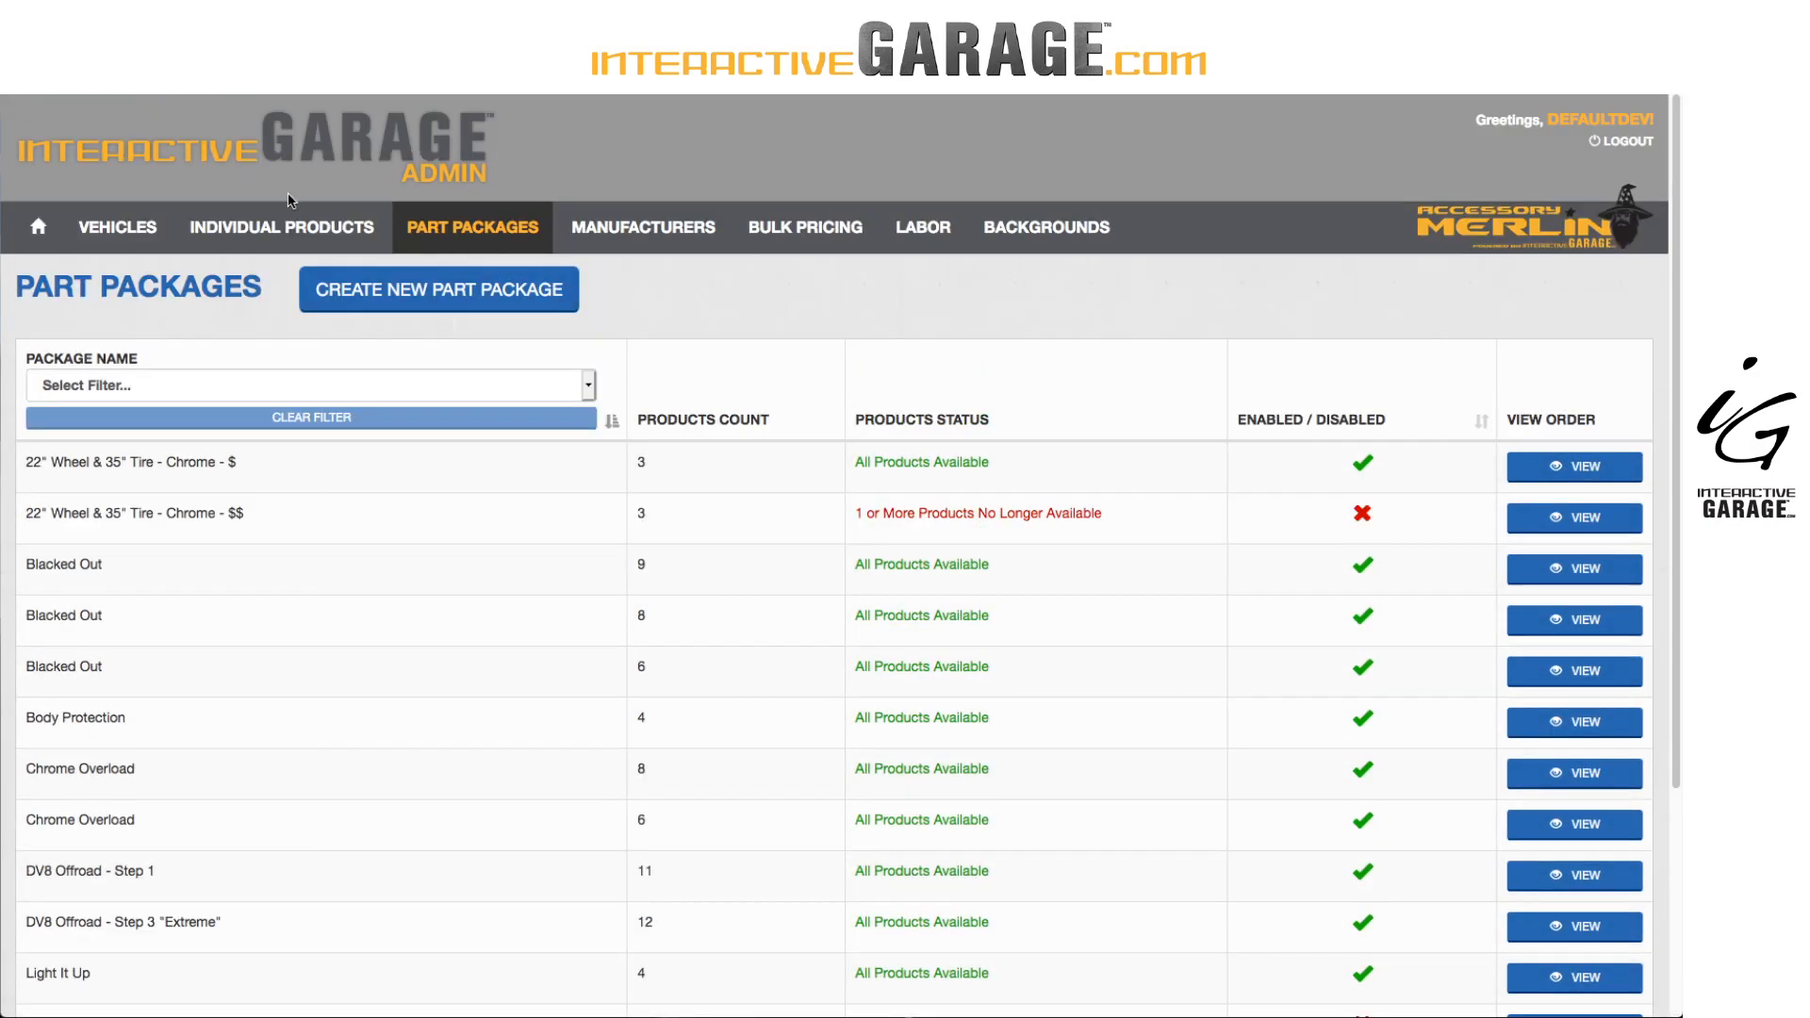
# Filter the individual products list to the manufacturer Air Design.
pyautogui.click(263, 226)
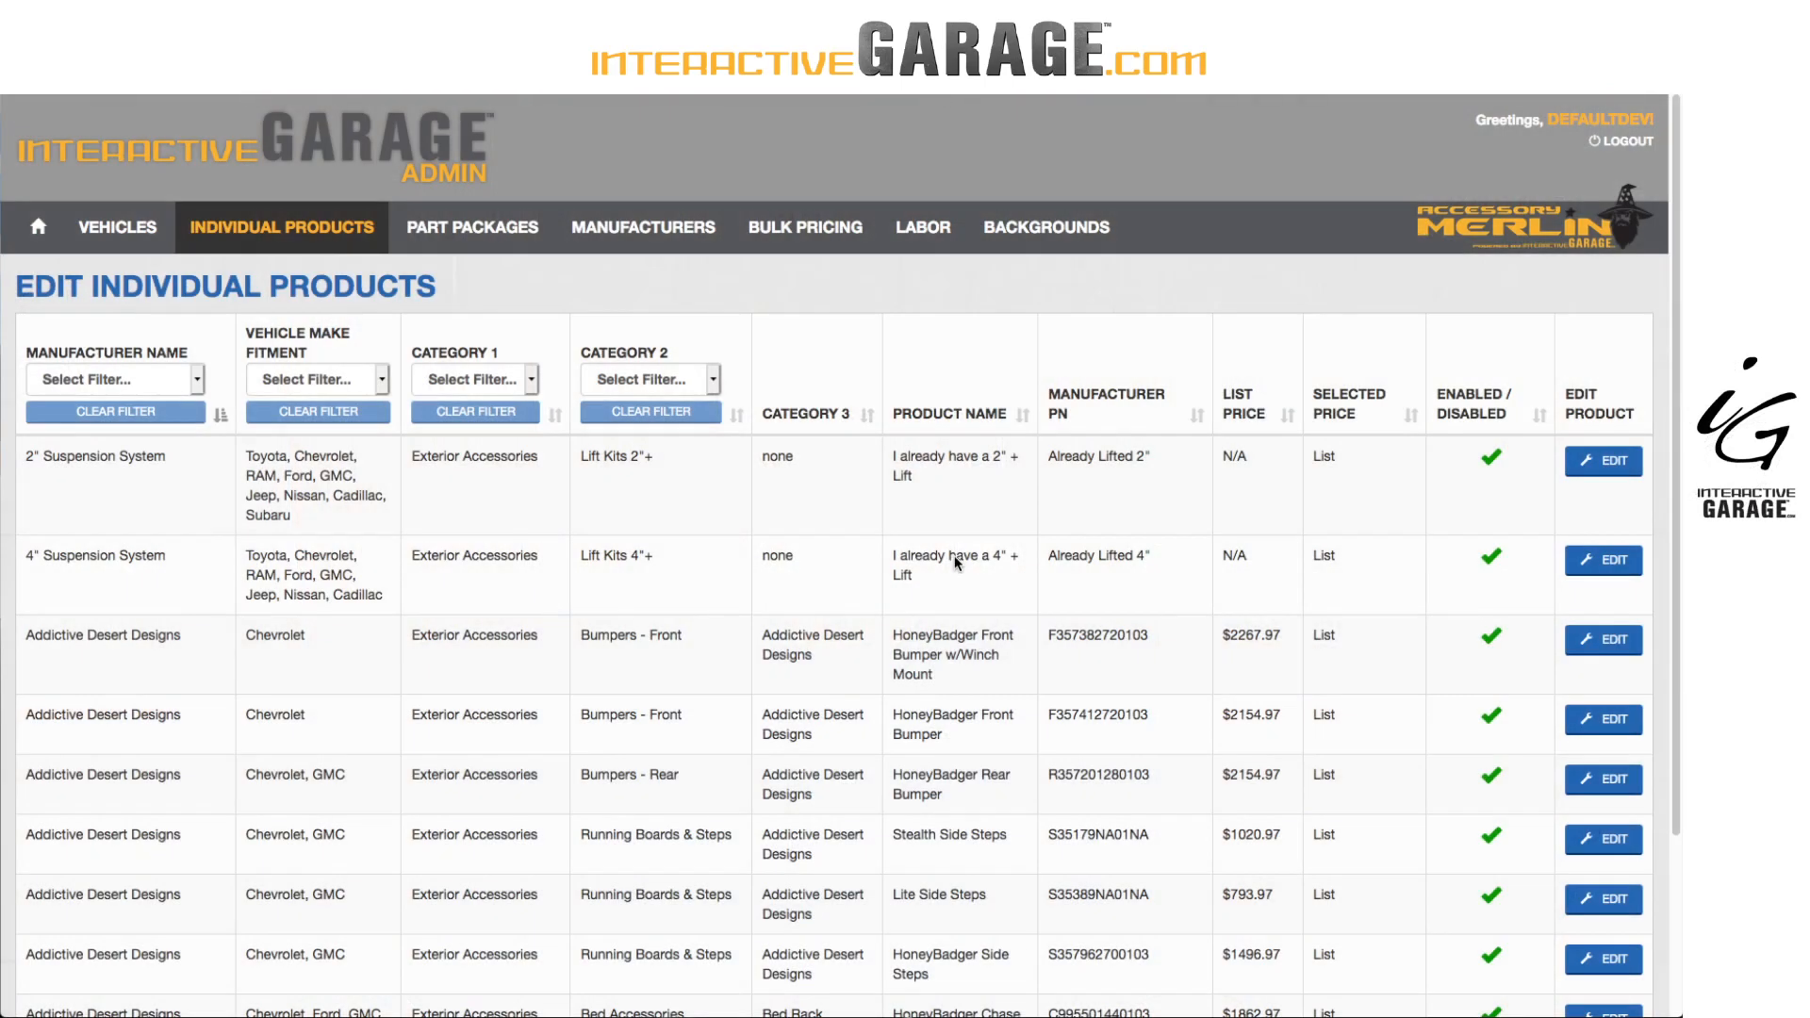
pyautogui.click(111, 379)
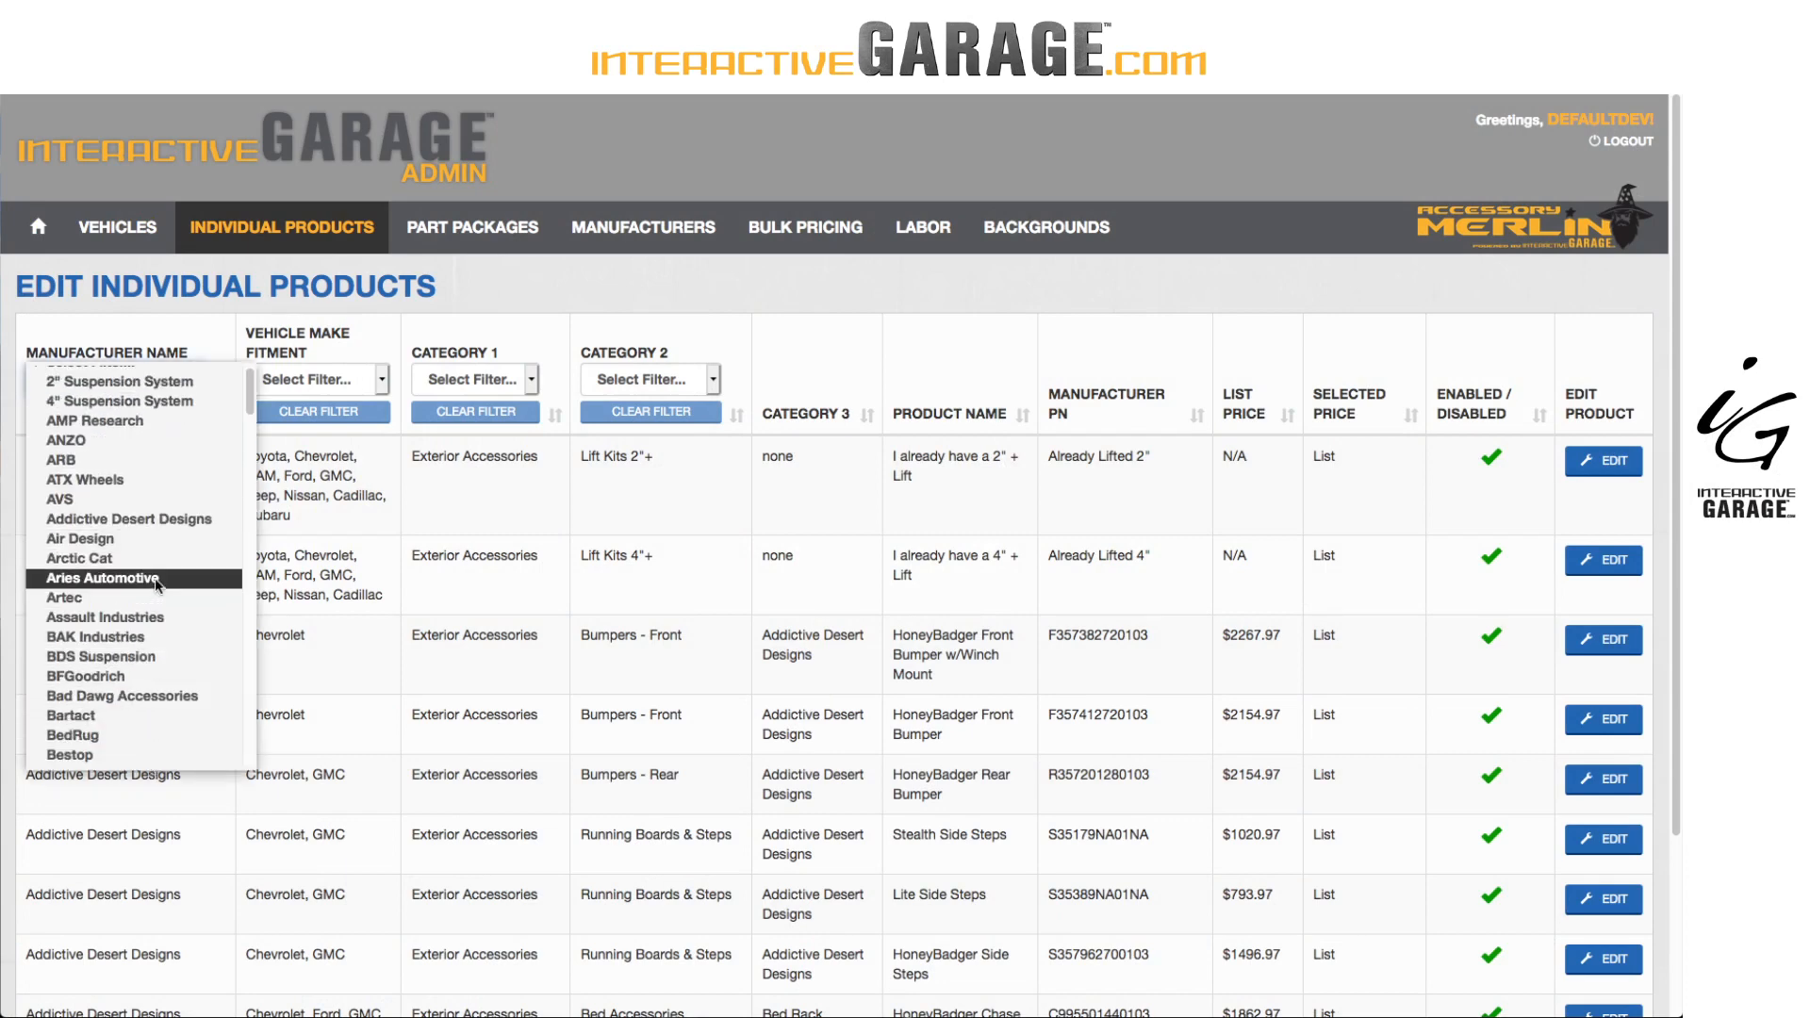
pyautogui.click(141, 538)
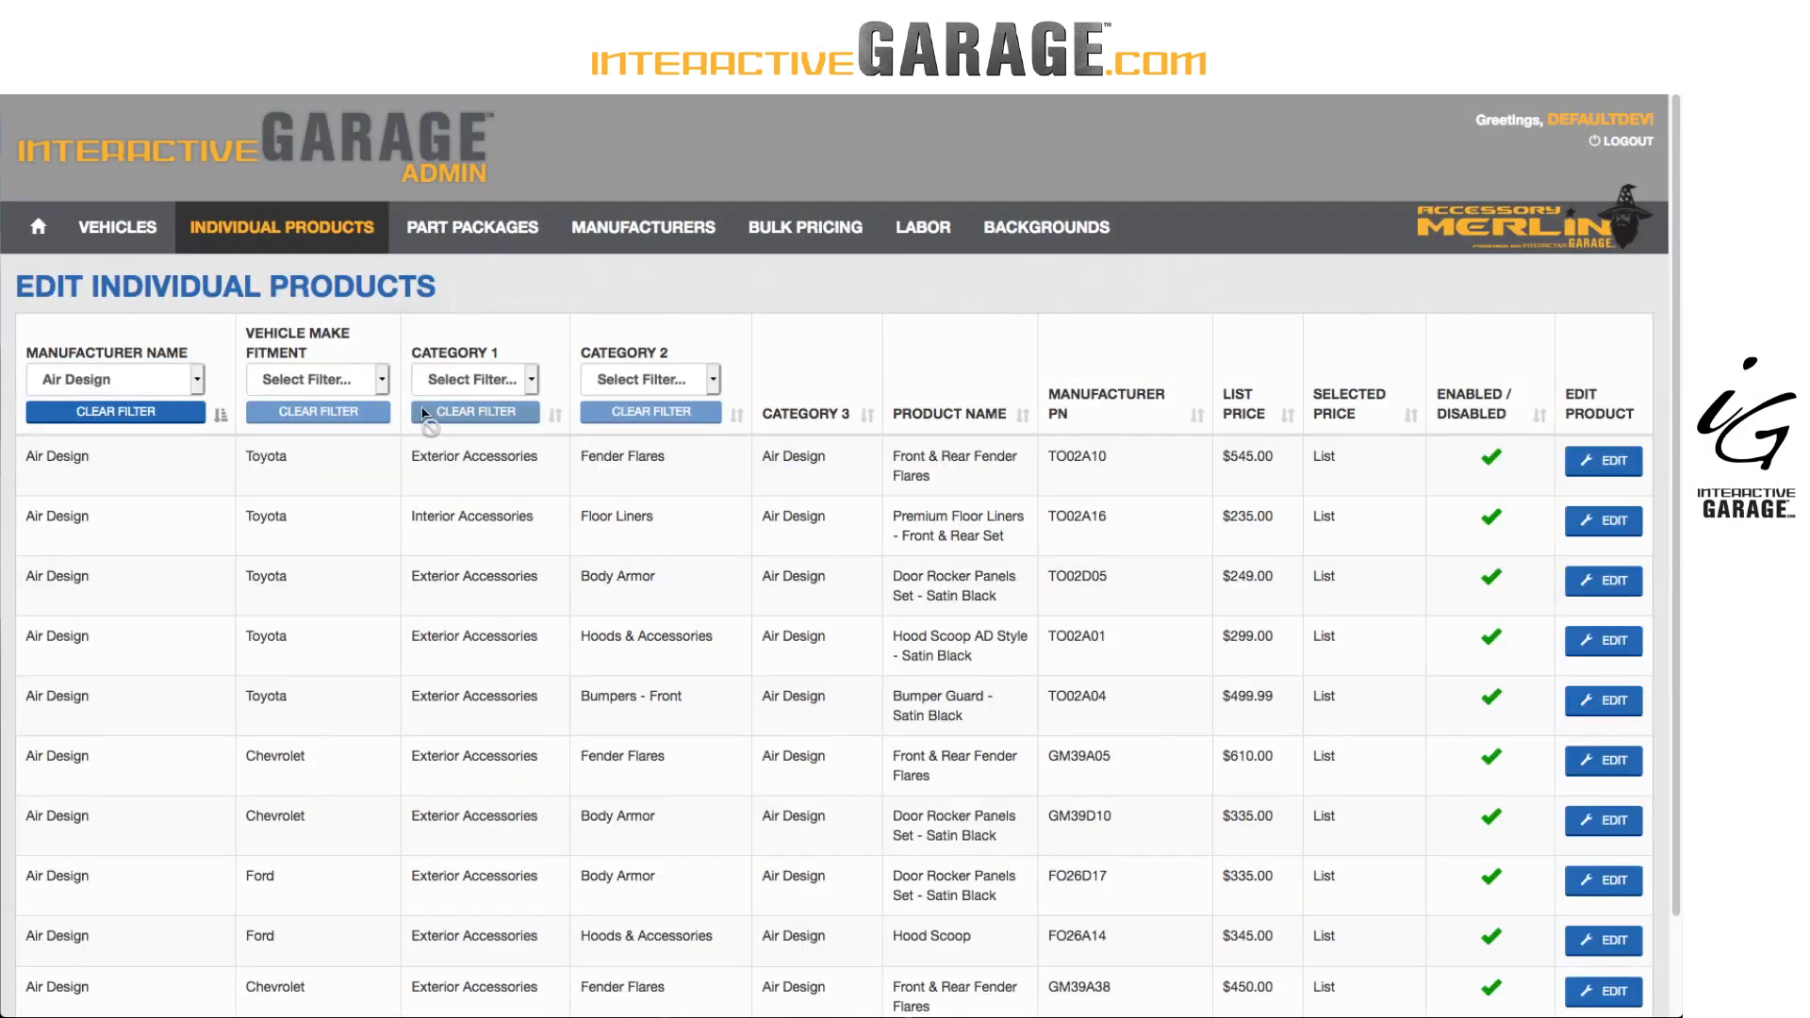
# Narrow the Air Design products to Toyota fitment and the second-level category Rocker Panel Trim.
pyautogui.click(362, 378)
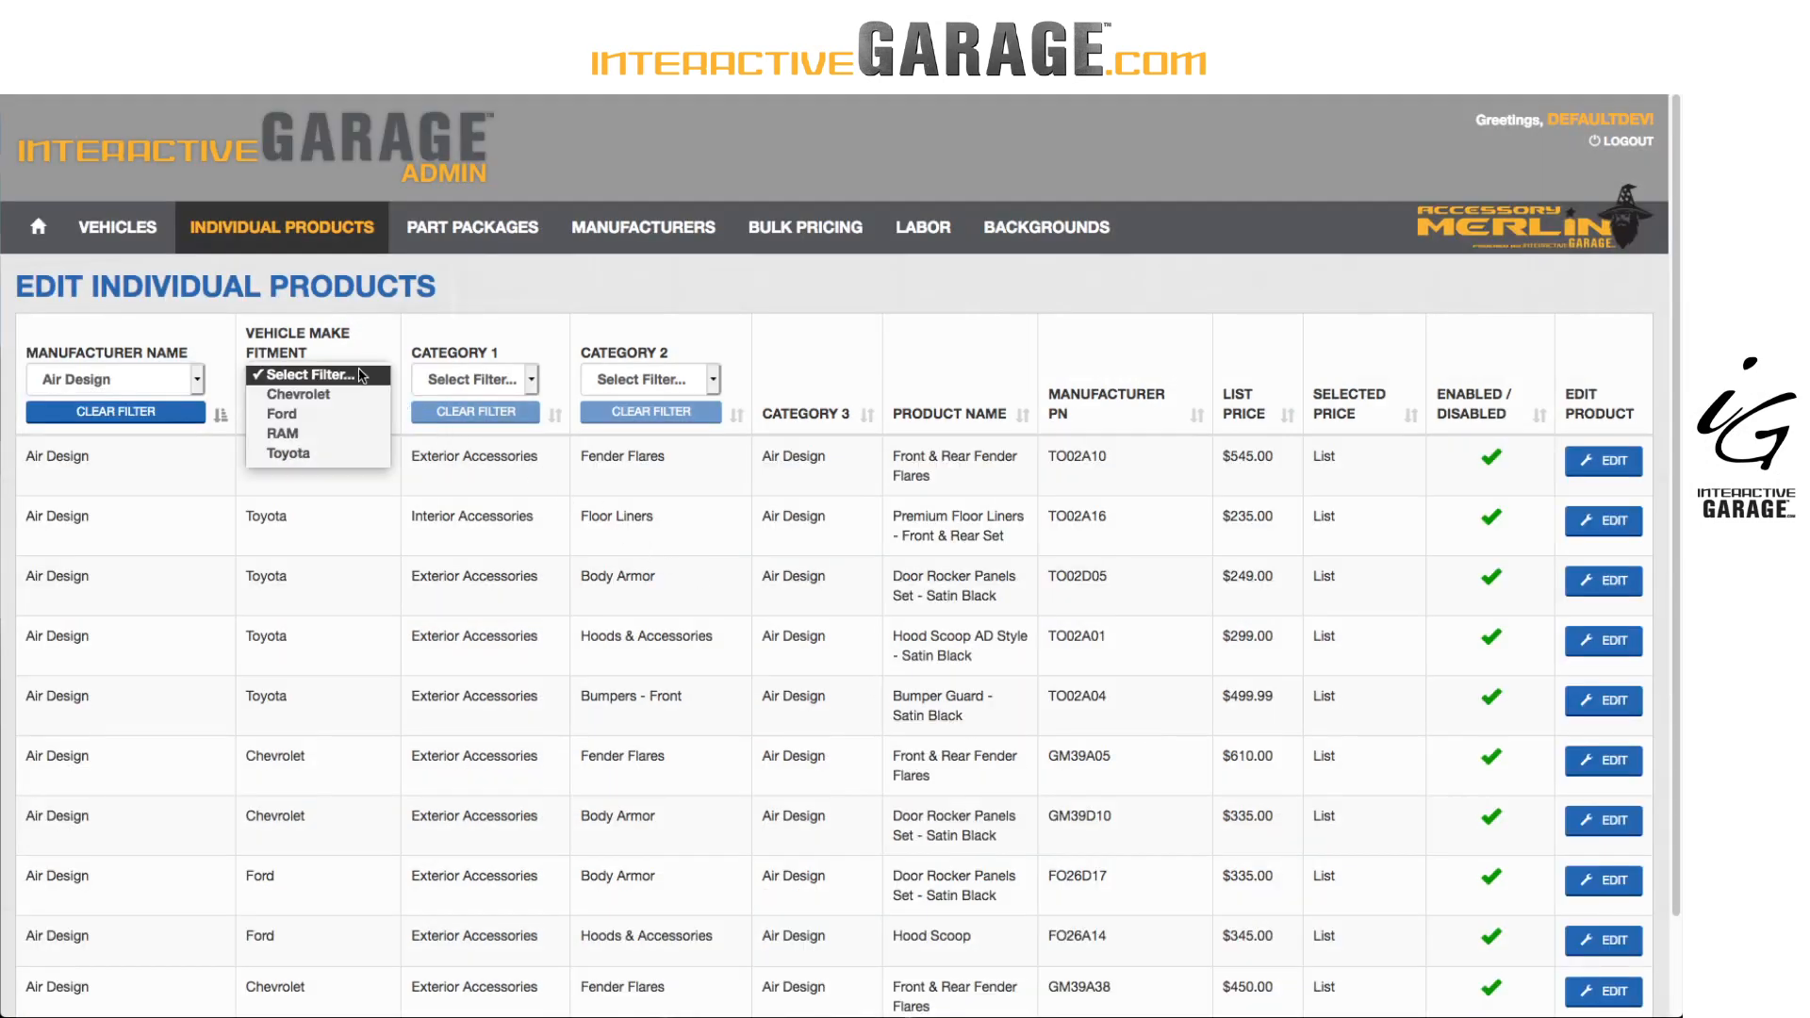
pyautogui.click(372, 453)
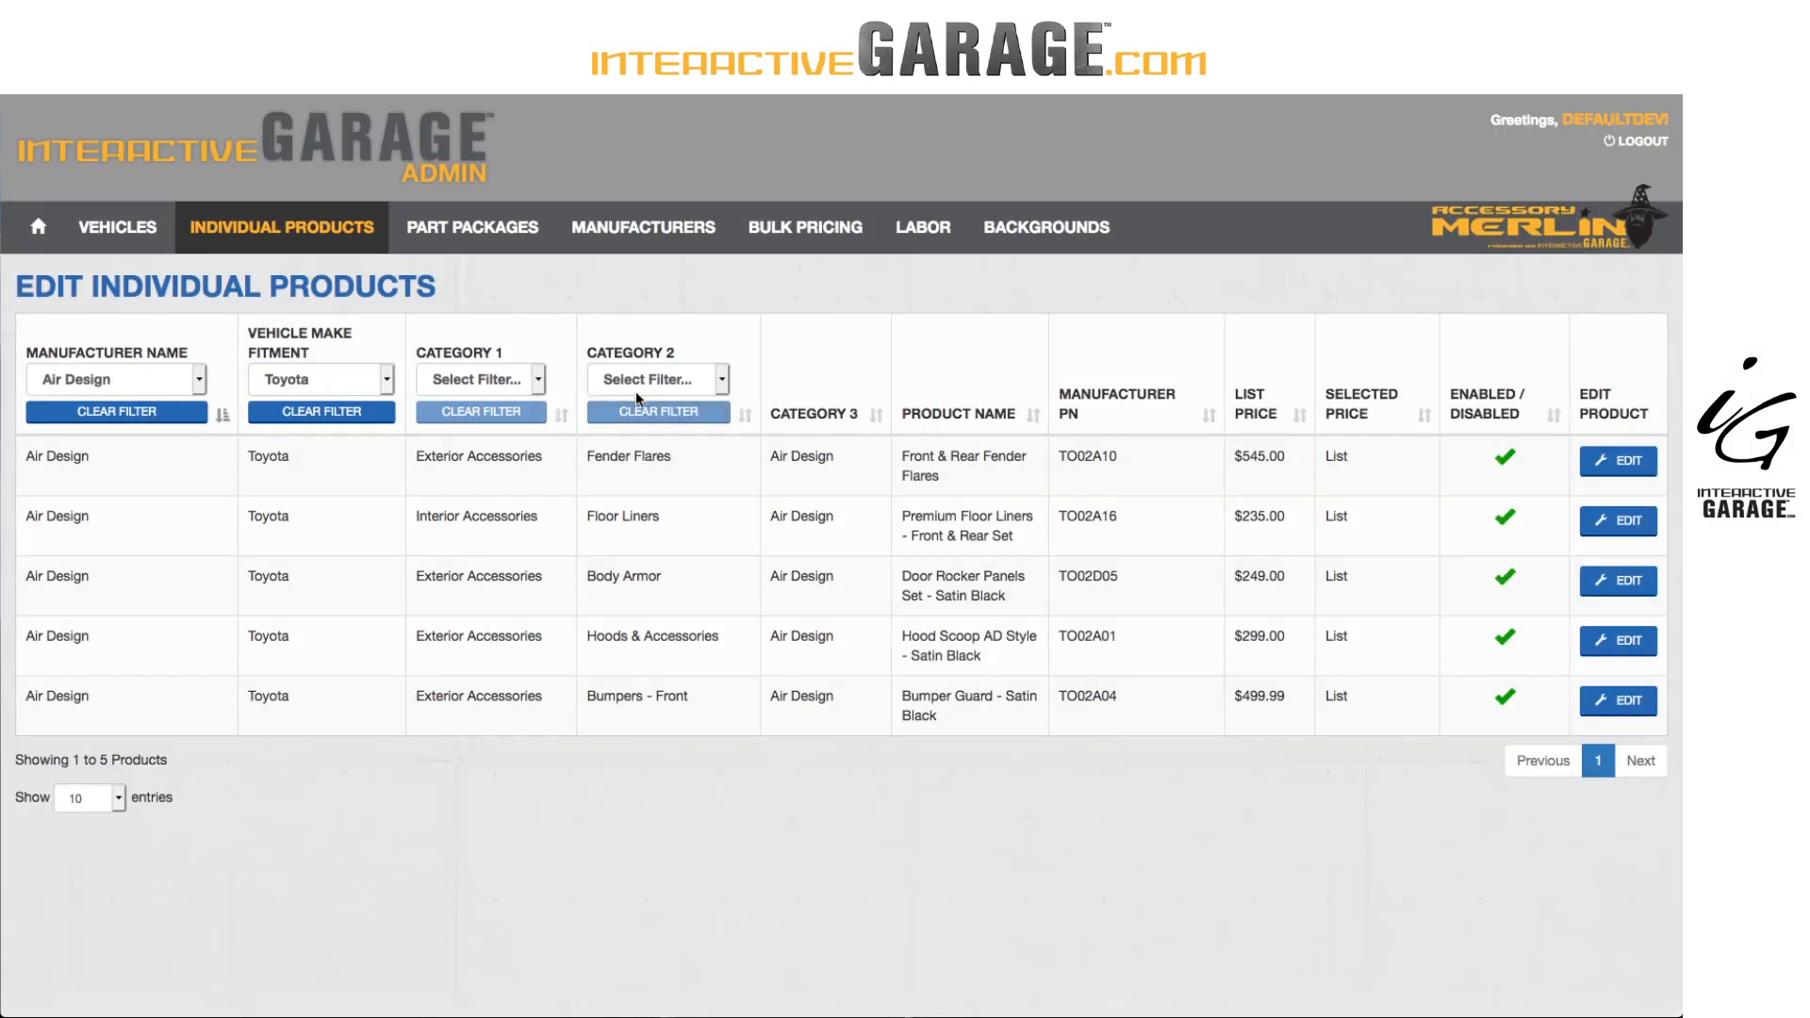
pyautogui.click(641, 381)
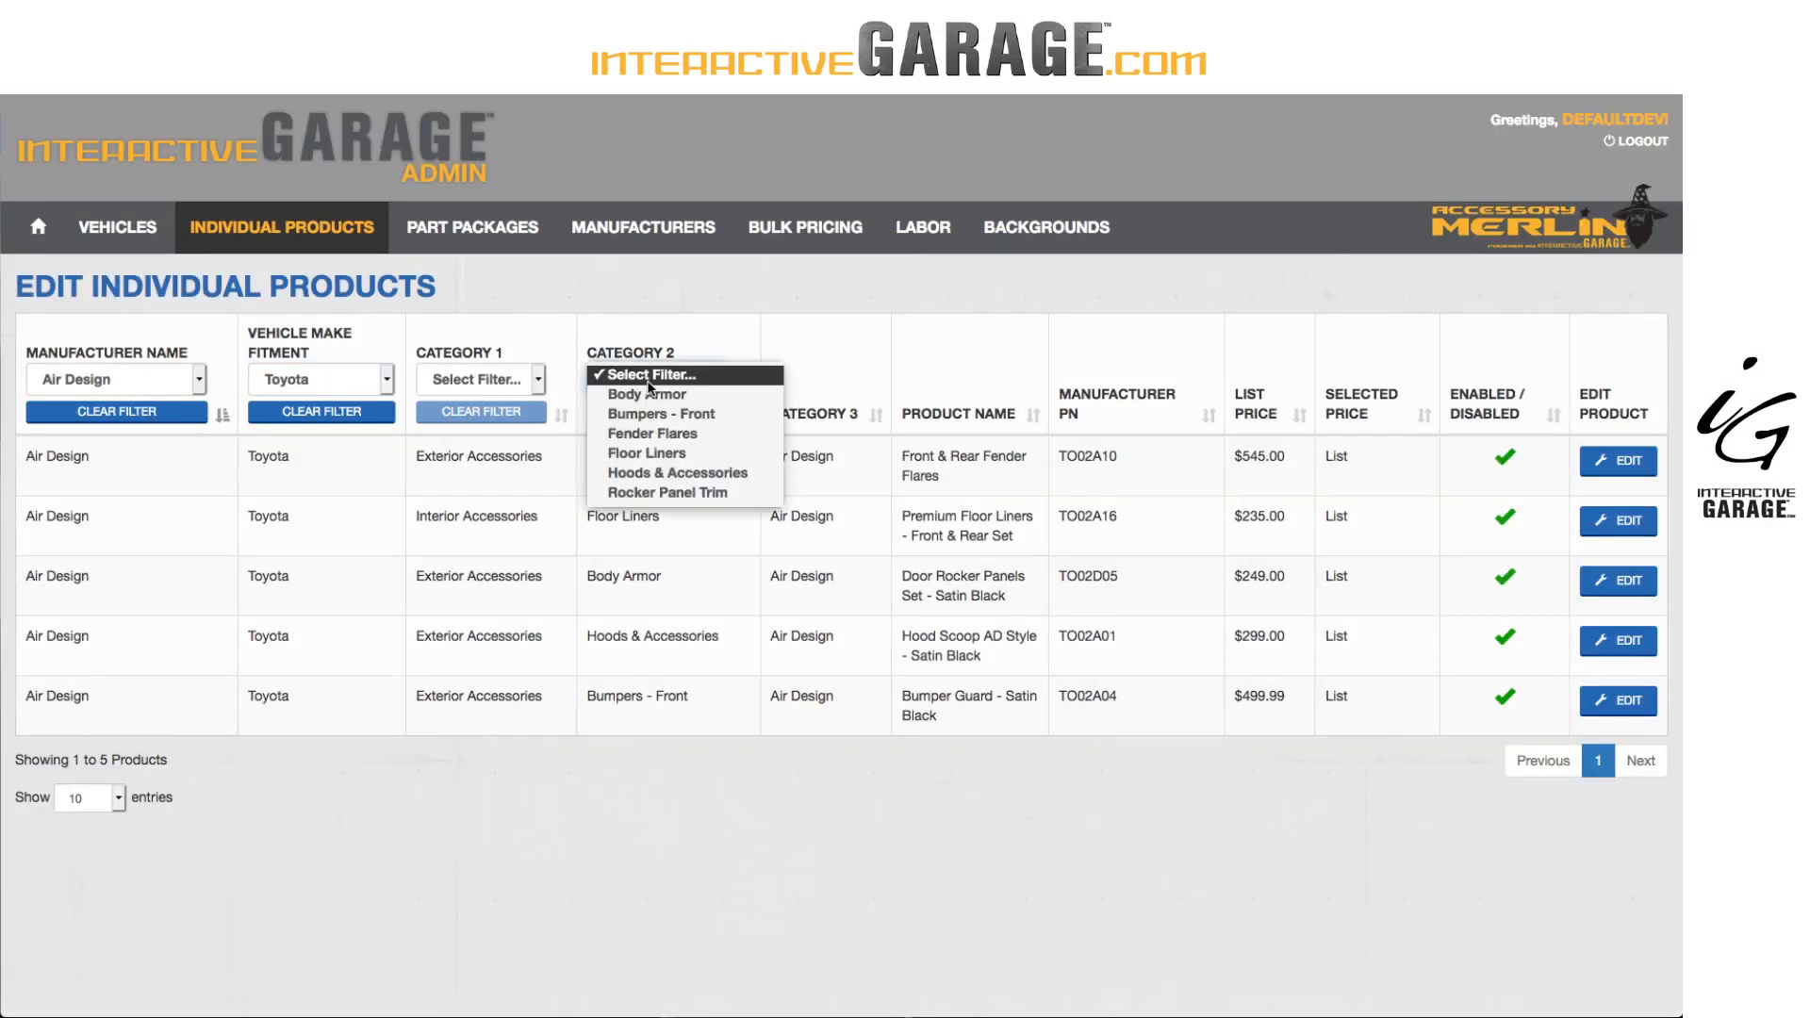
pyautogui.click(657, 493)
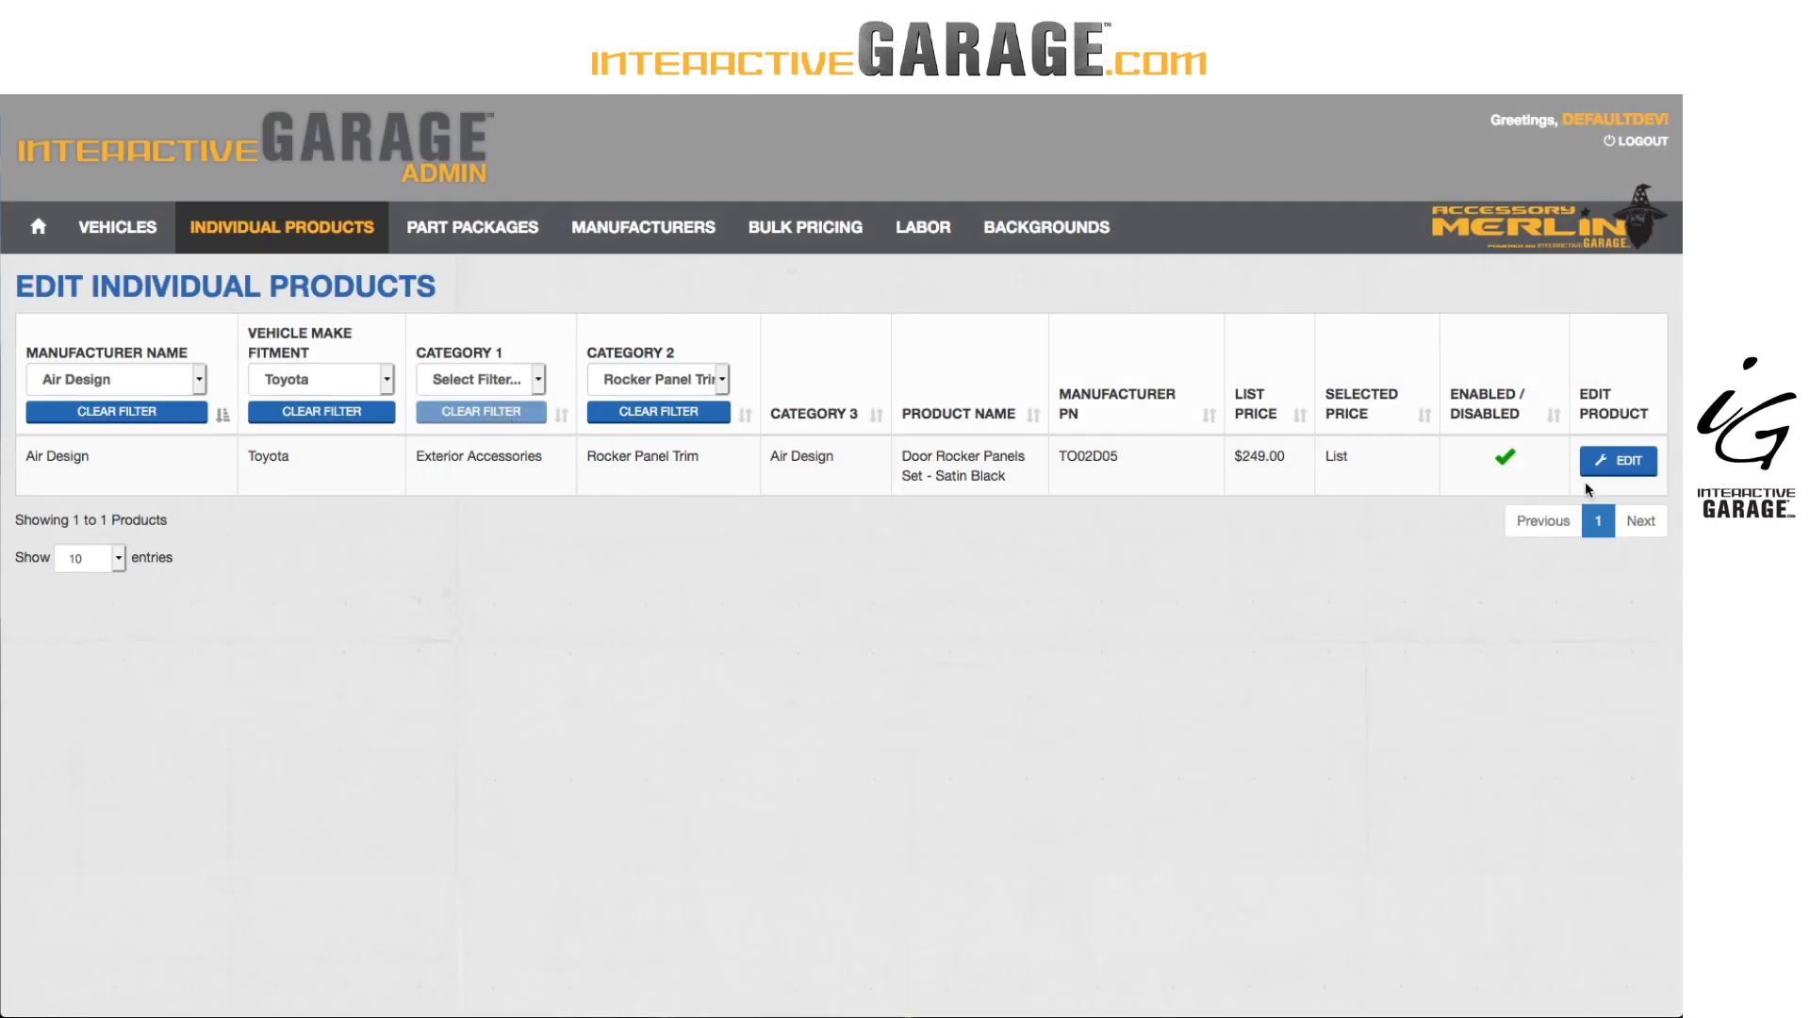
# Disable the Toyota product "Door Rocker Panels Set - Satin Black" and save the change.
pyautogui.click(1617, 461)
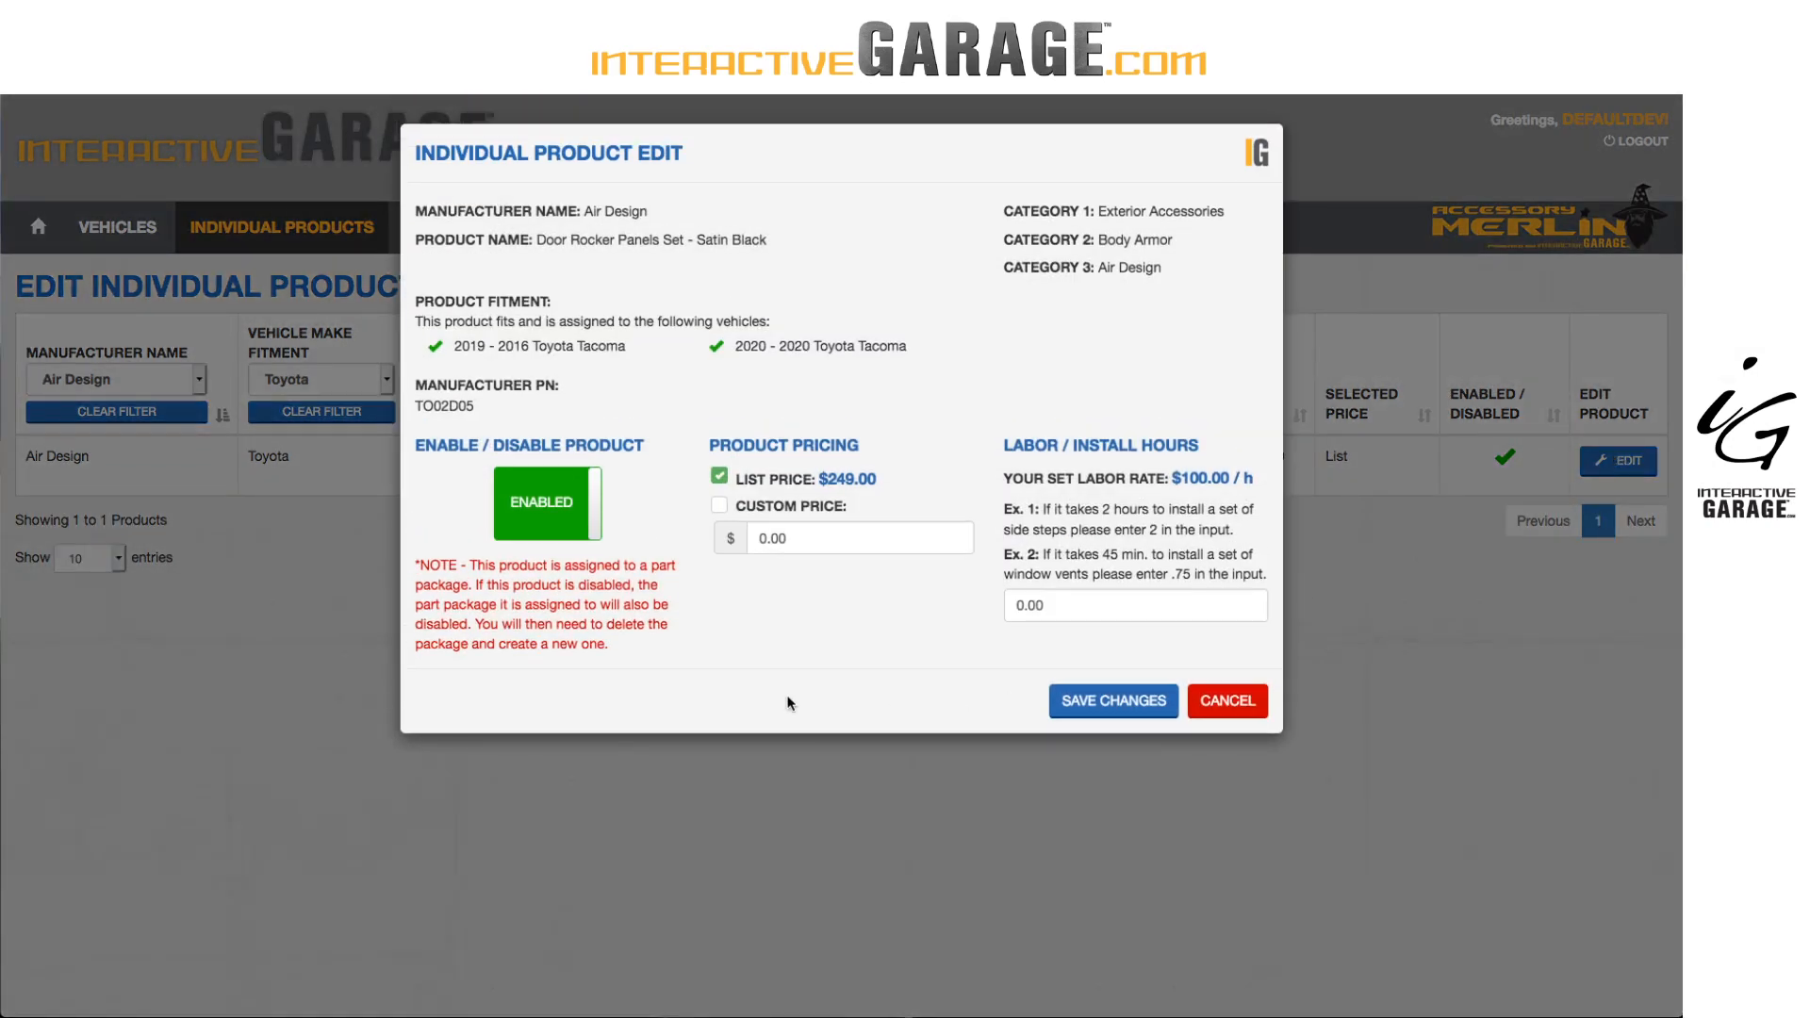
pyautogui.click(534, 510)
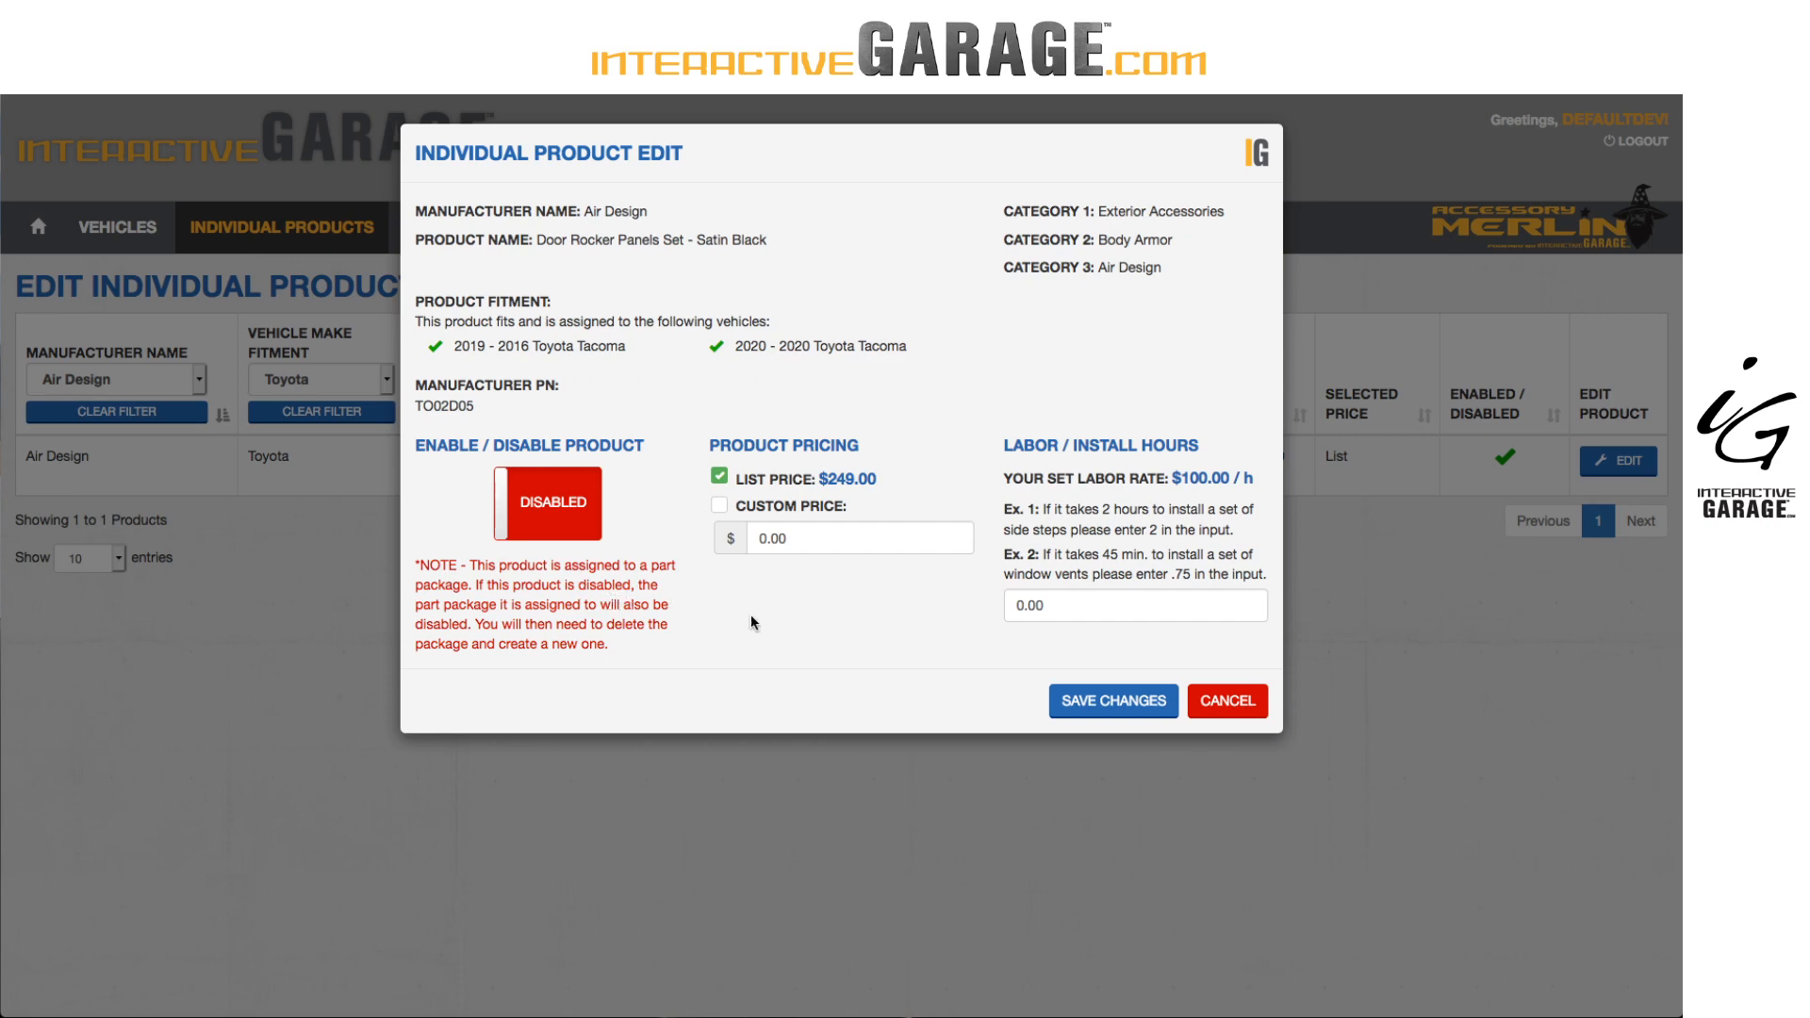
pyautogui.click(1128, 702)
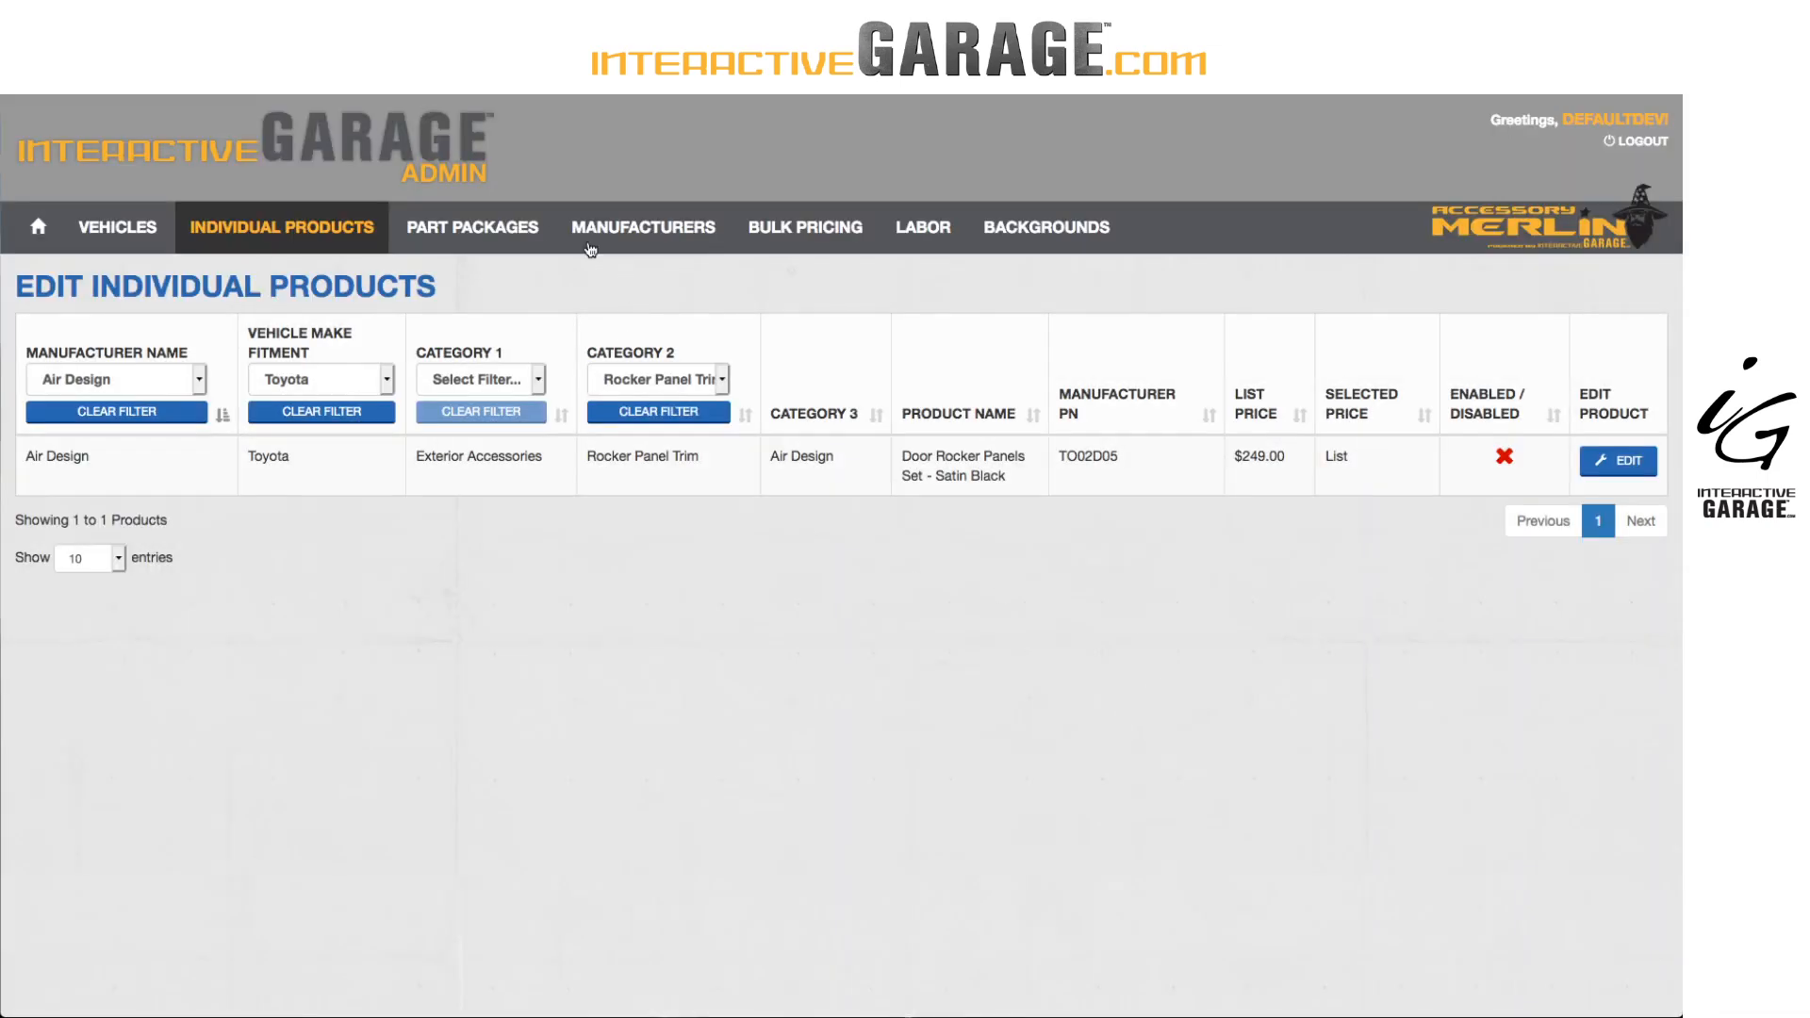
# Review the disabled six-product "Blacked Out" part package and delete it.
pyautogui.click(520, 228)
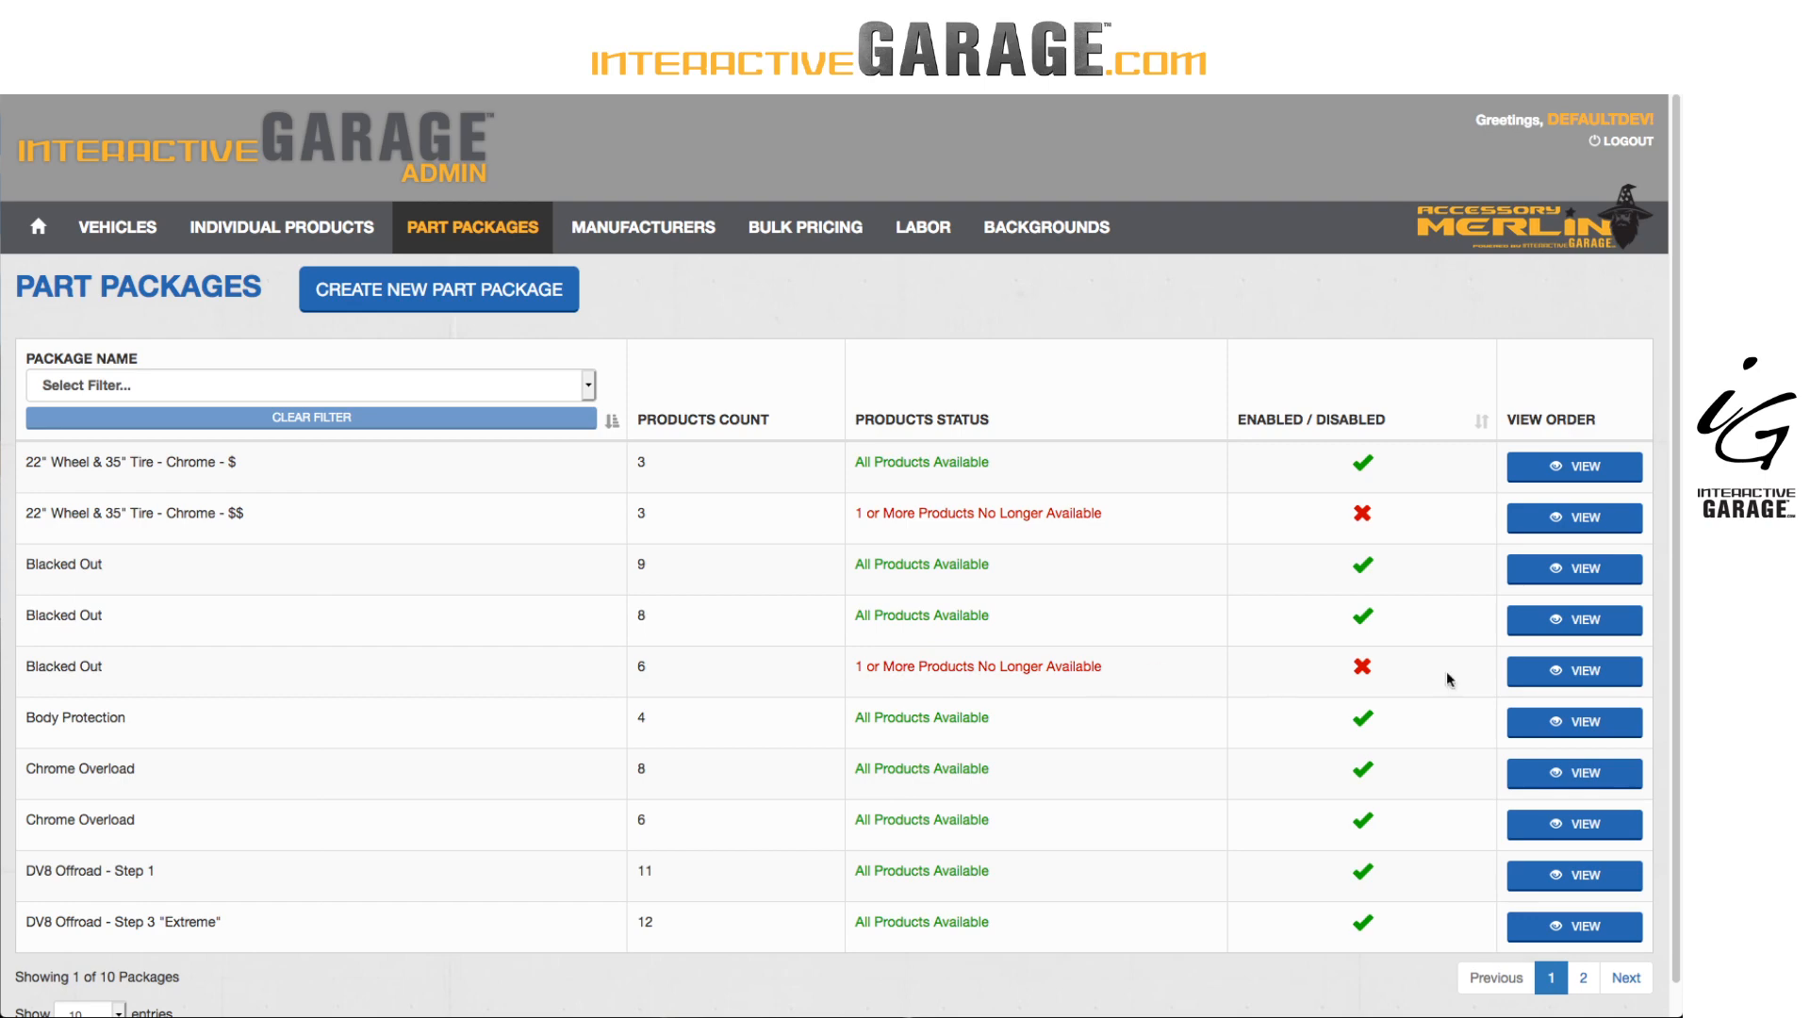
pyautogui.click(1573, 681)
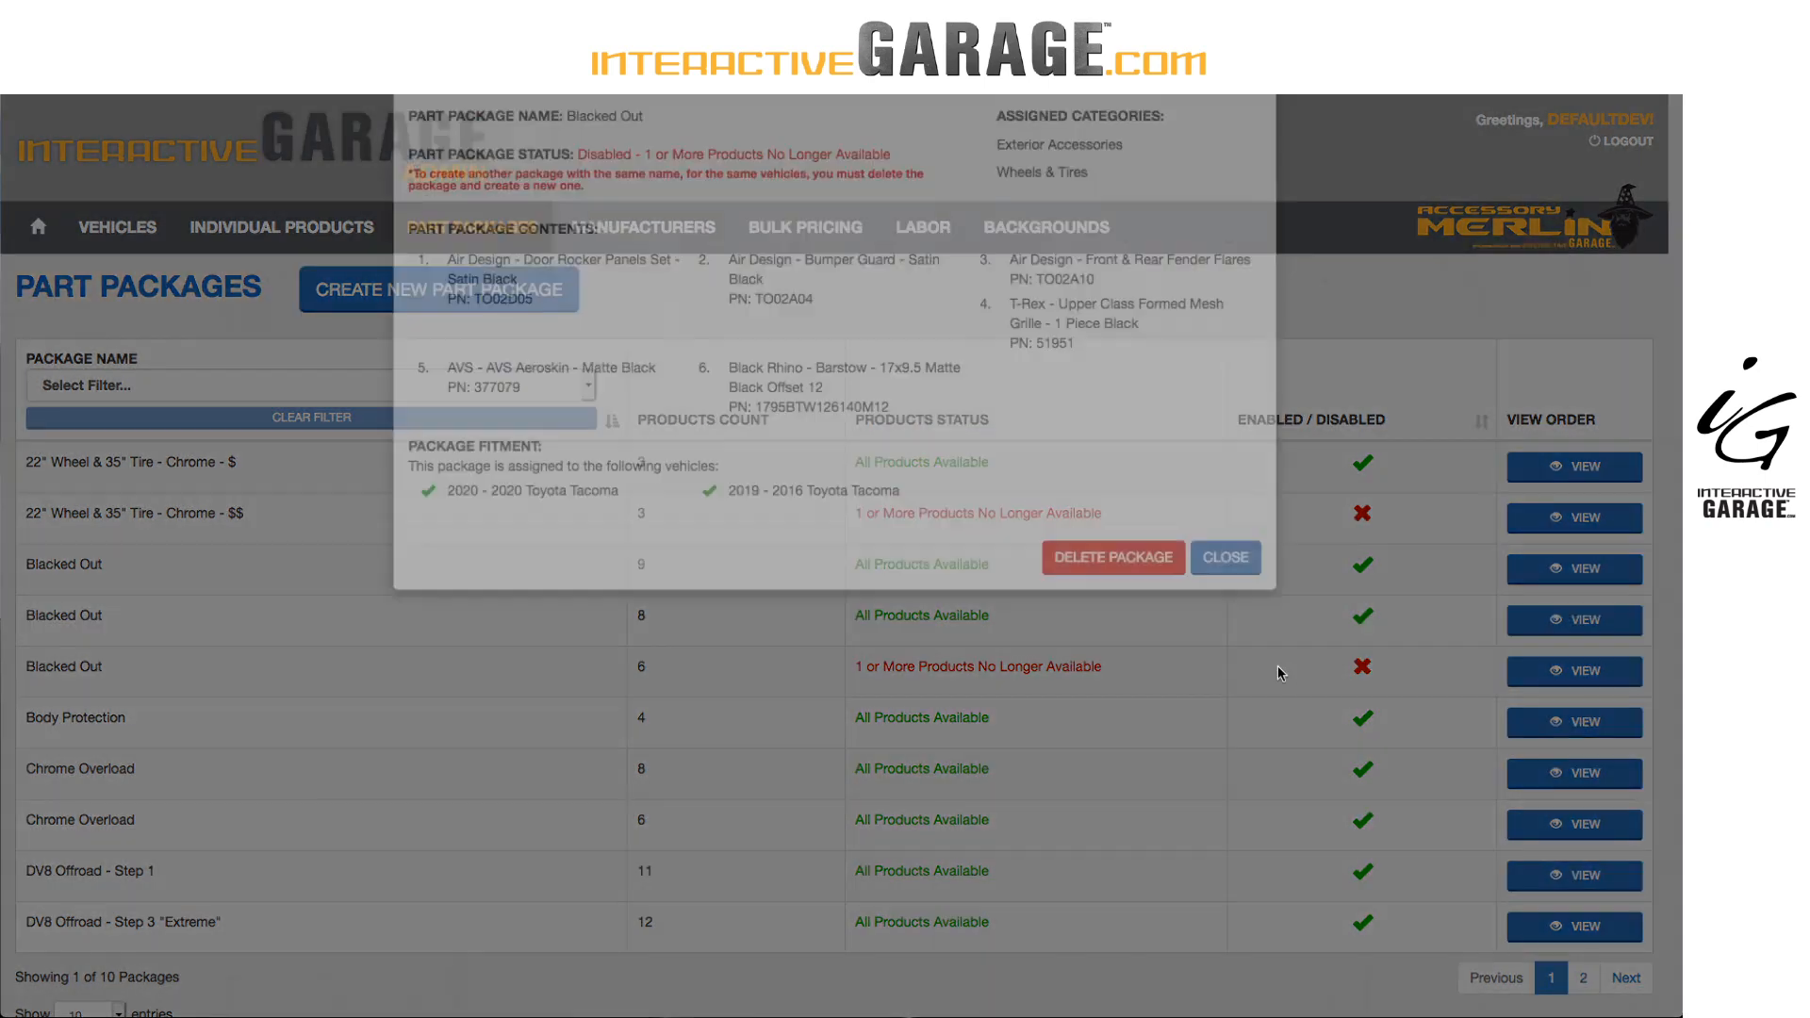
pyautogui.click(1098, 649)
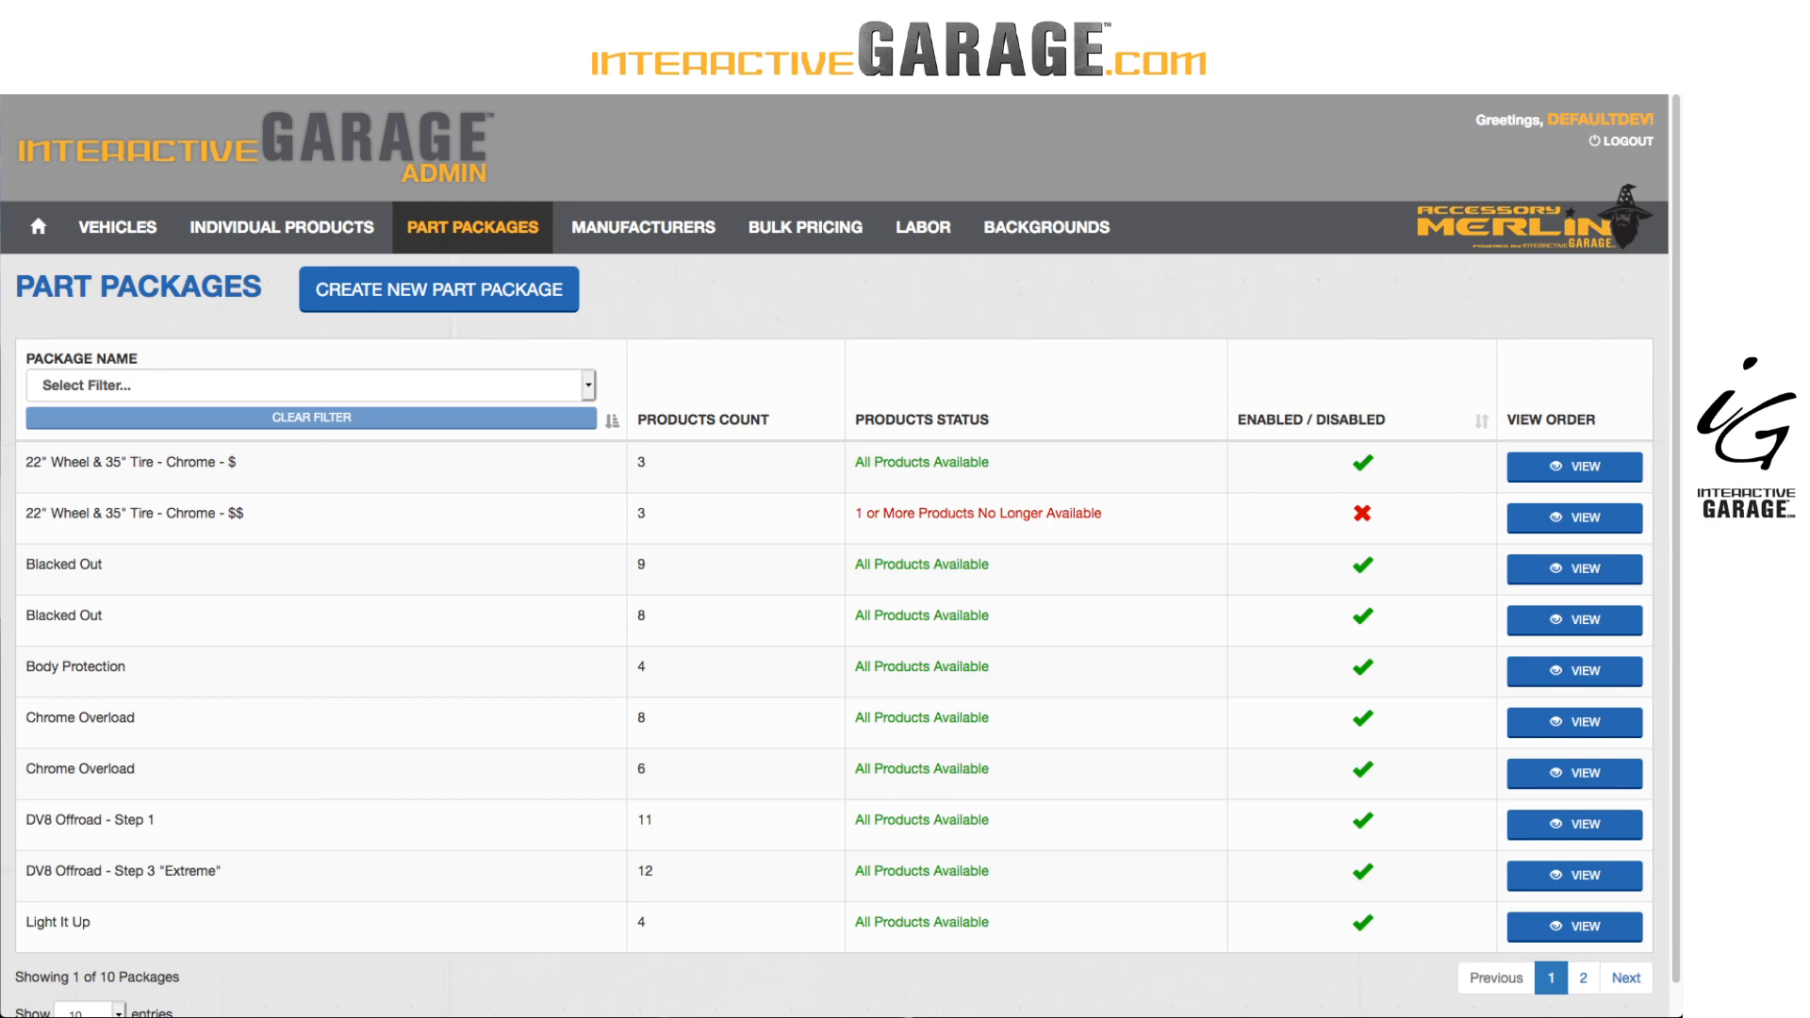
# Start a new part package and search for the 2019 Chevrolet Silverado 1500 as its vehicle.
pyautogui.click(484, 300)
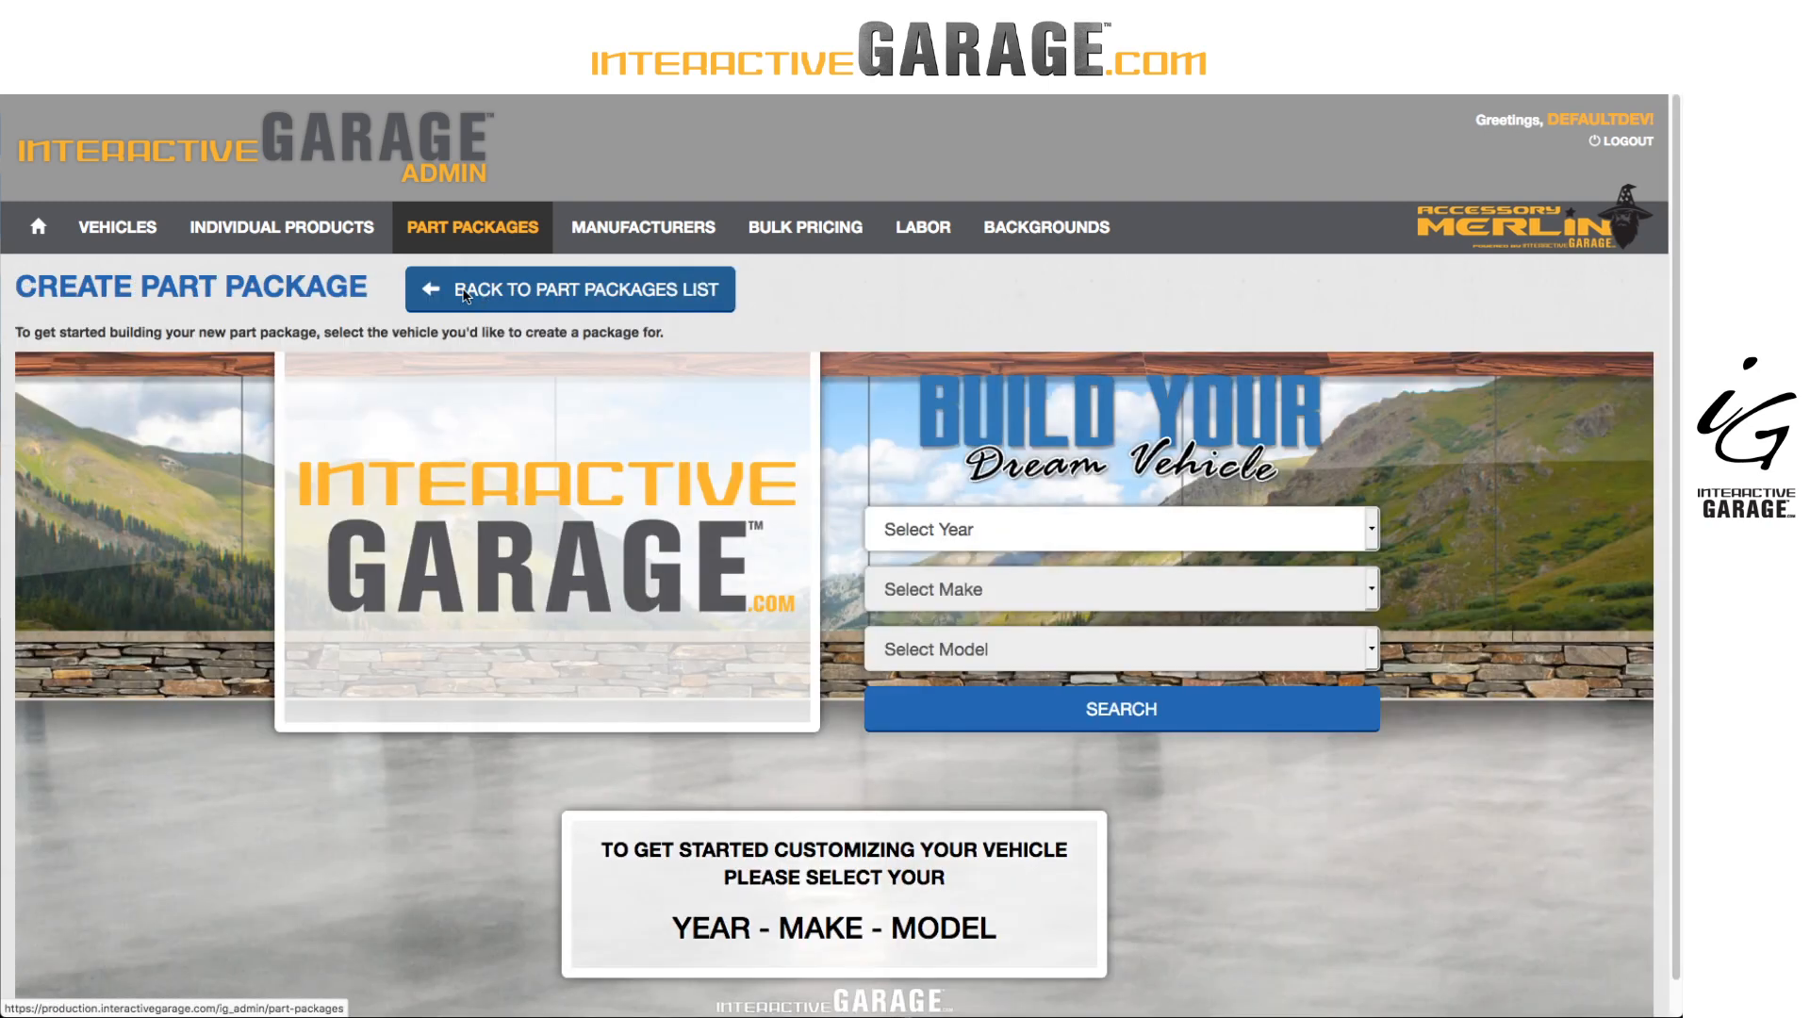
pyautogui.click(932, 524)
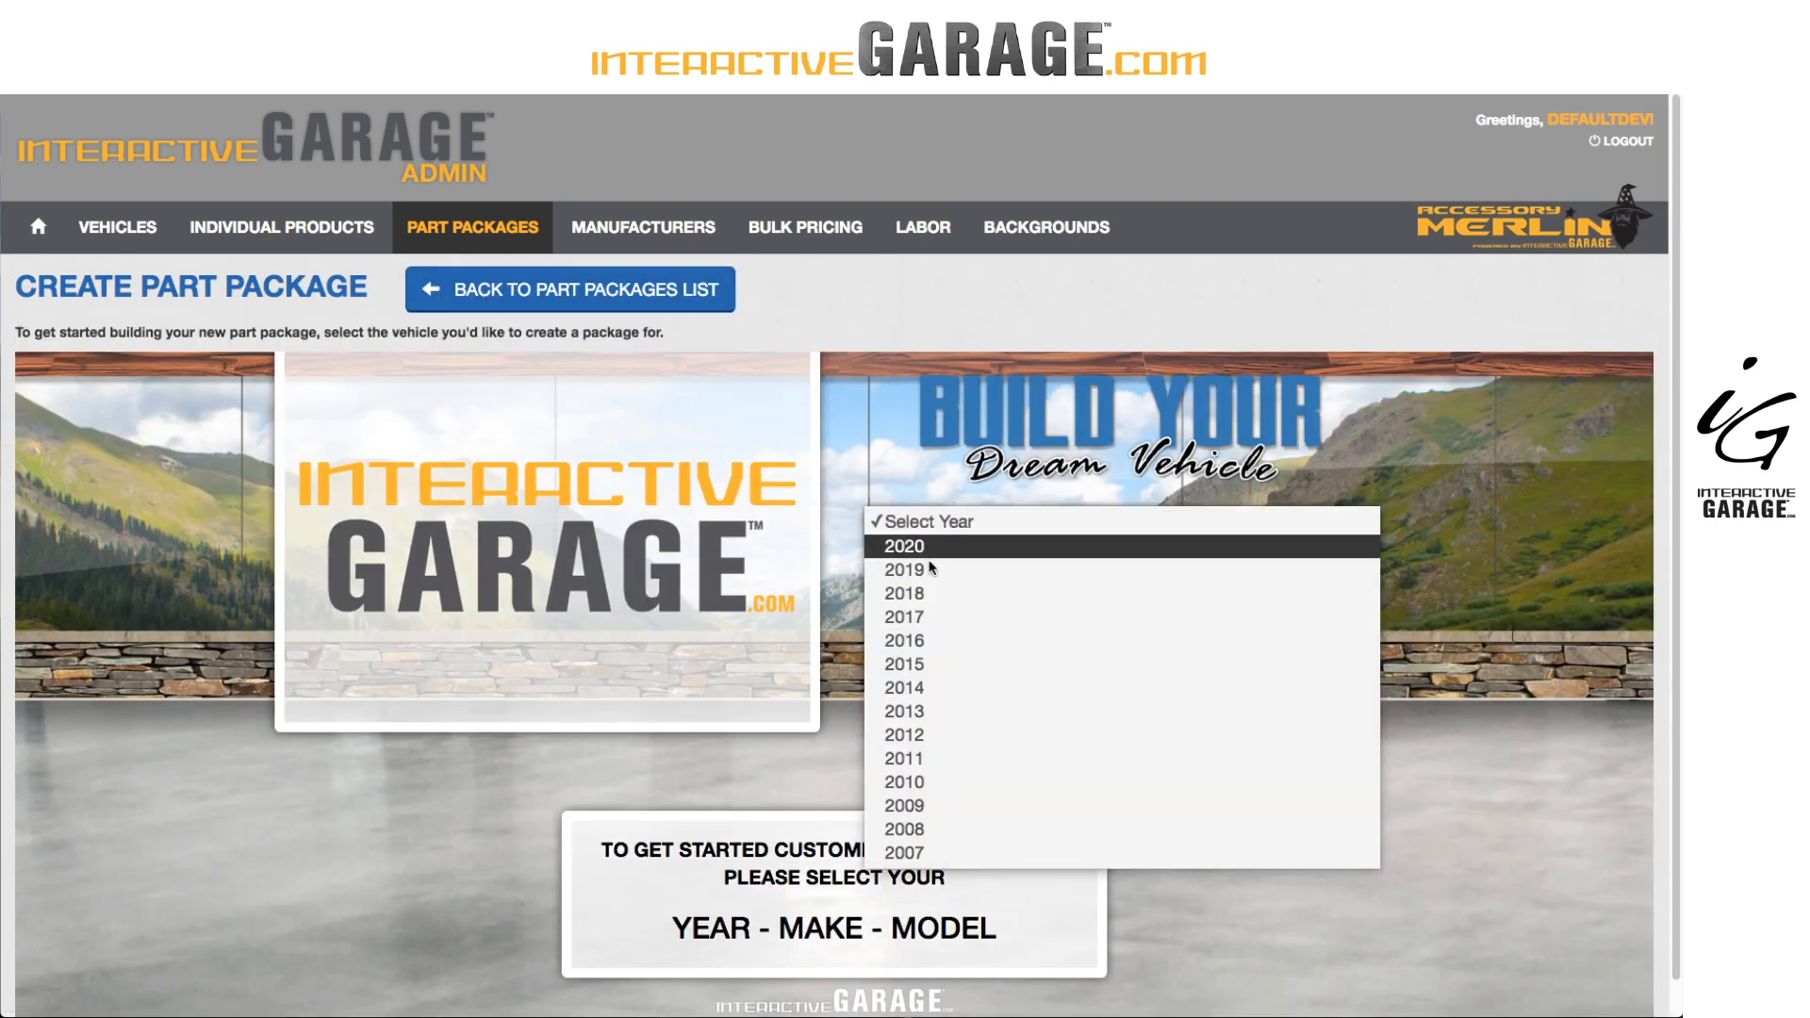
pyautogui.click(931, 565)
pyautogui.click(938, 589)
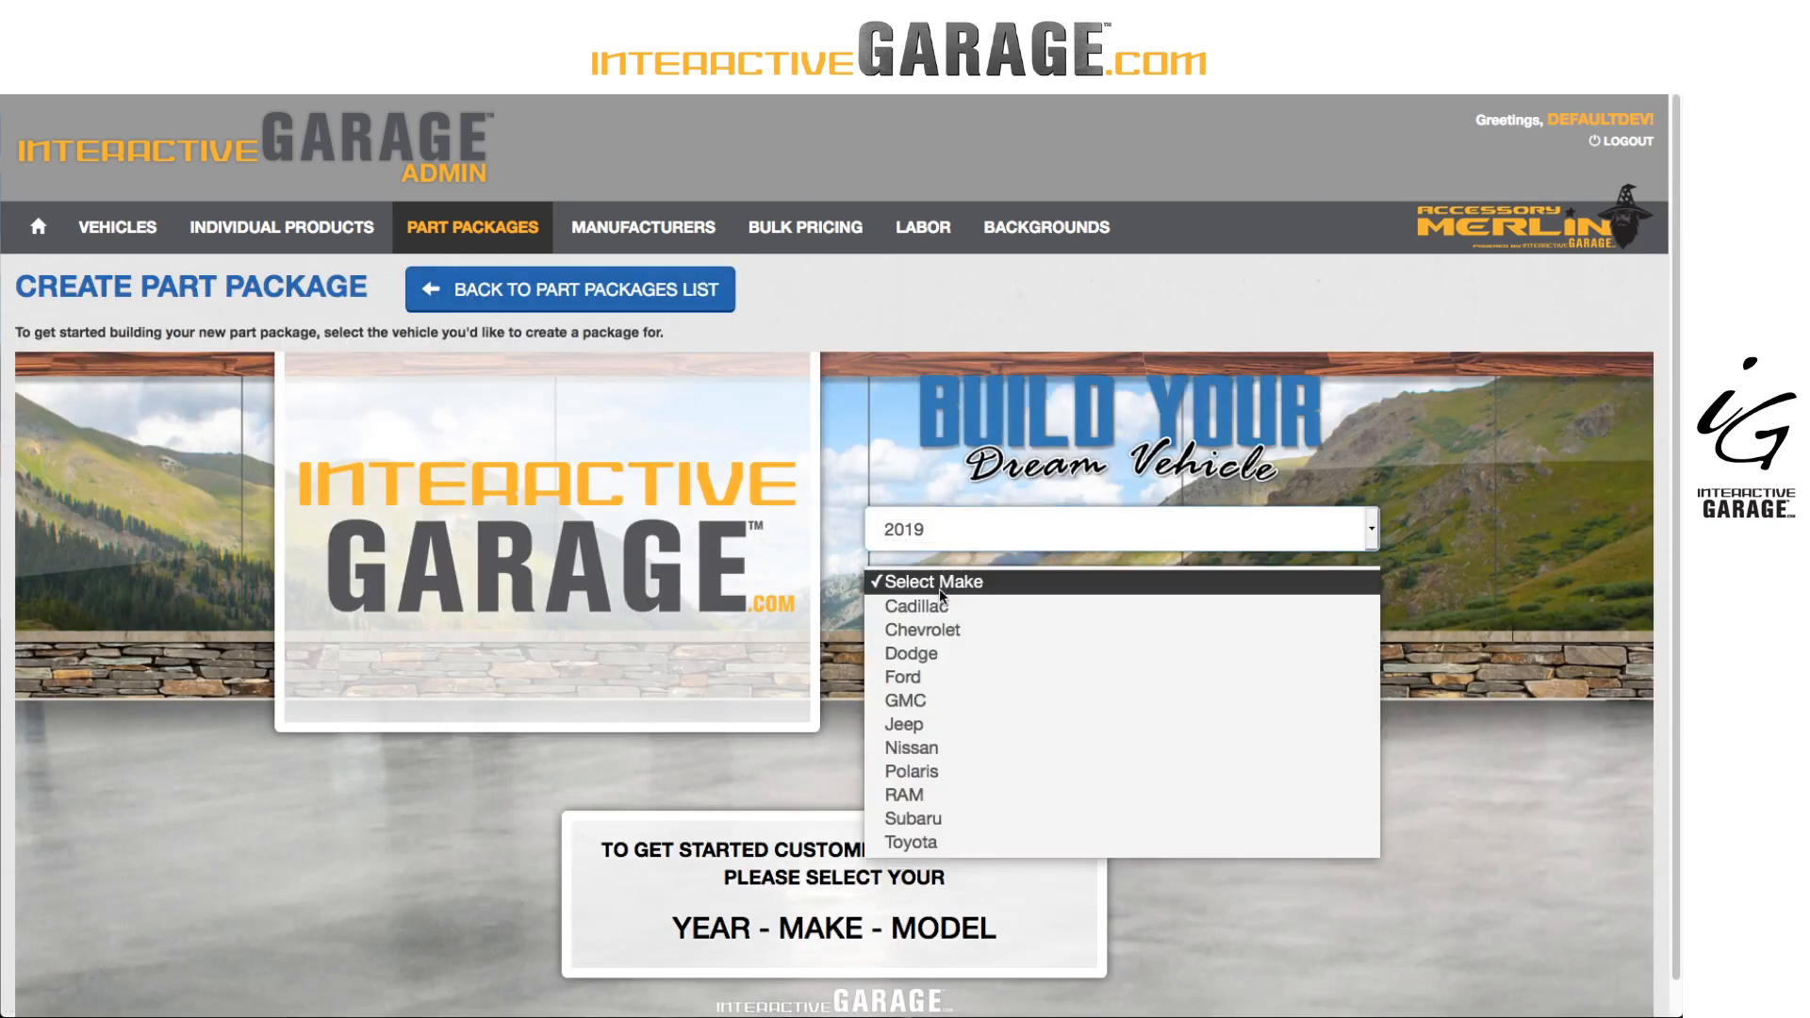
pyautogui.click(922, 629)
pyautogui.click(947, 643)
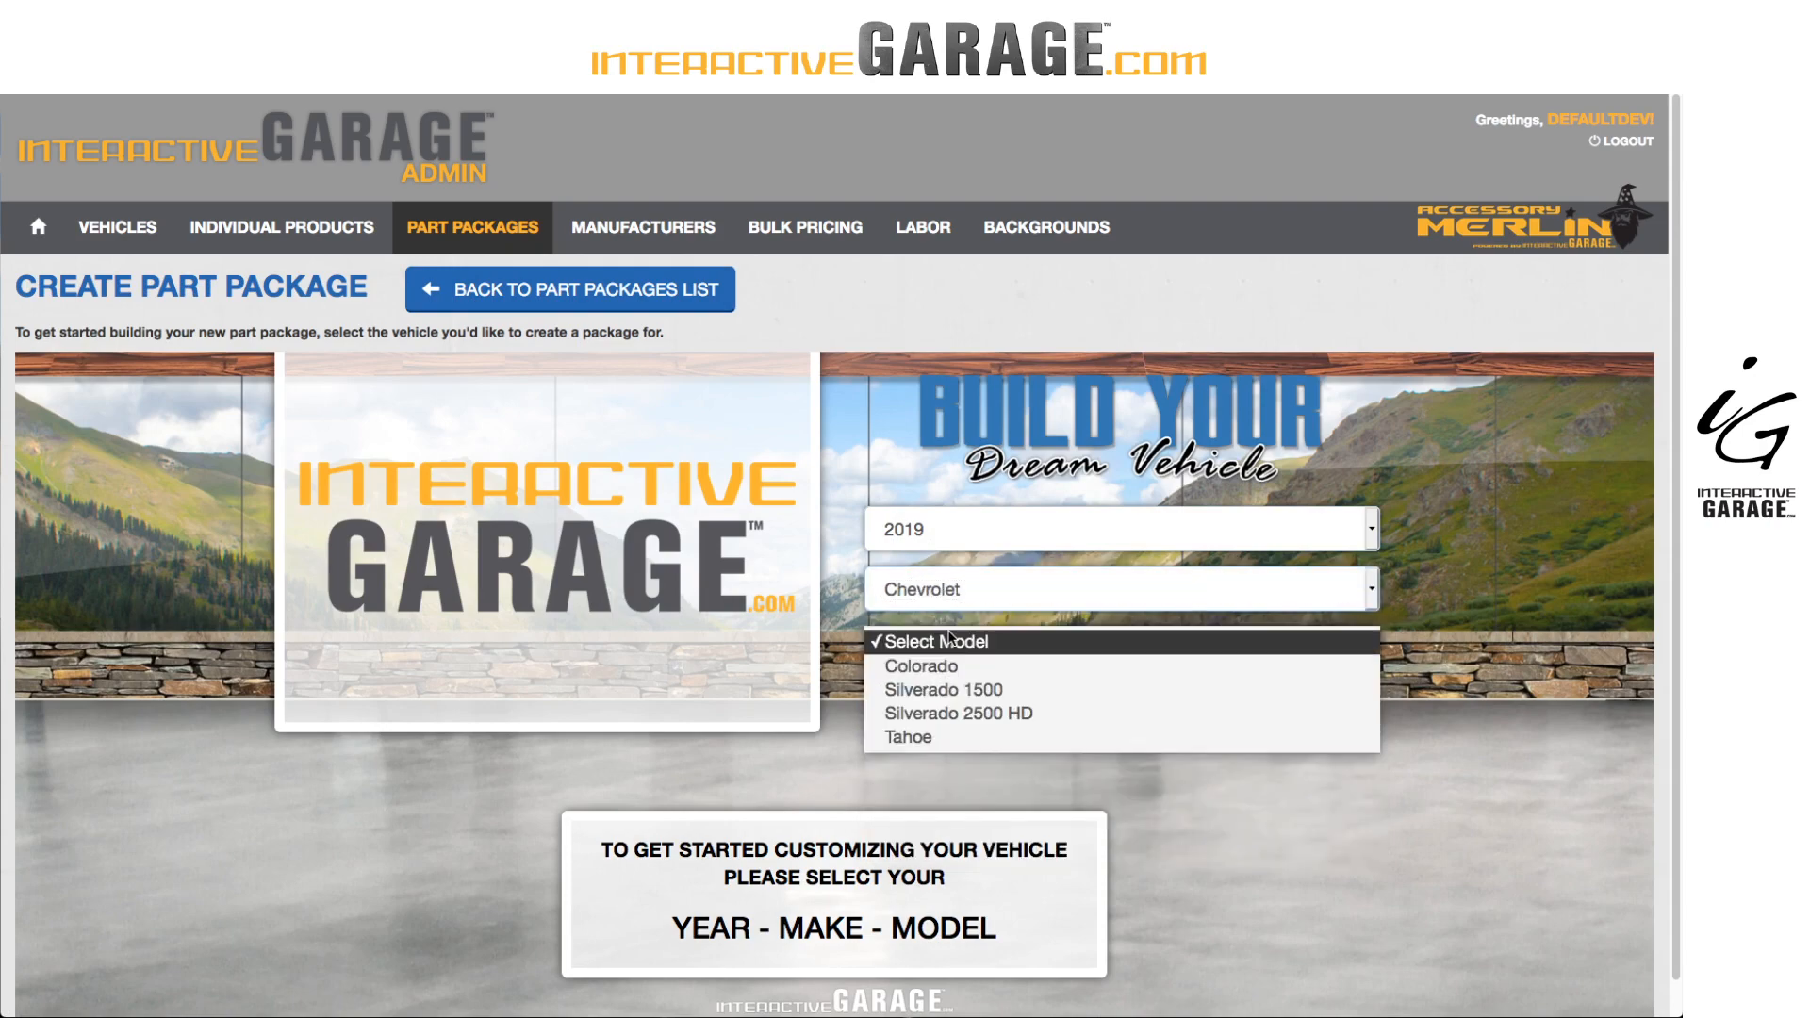
pyautogui.click(952, 689)
pyautogui.click(985, 707)
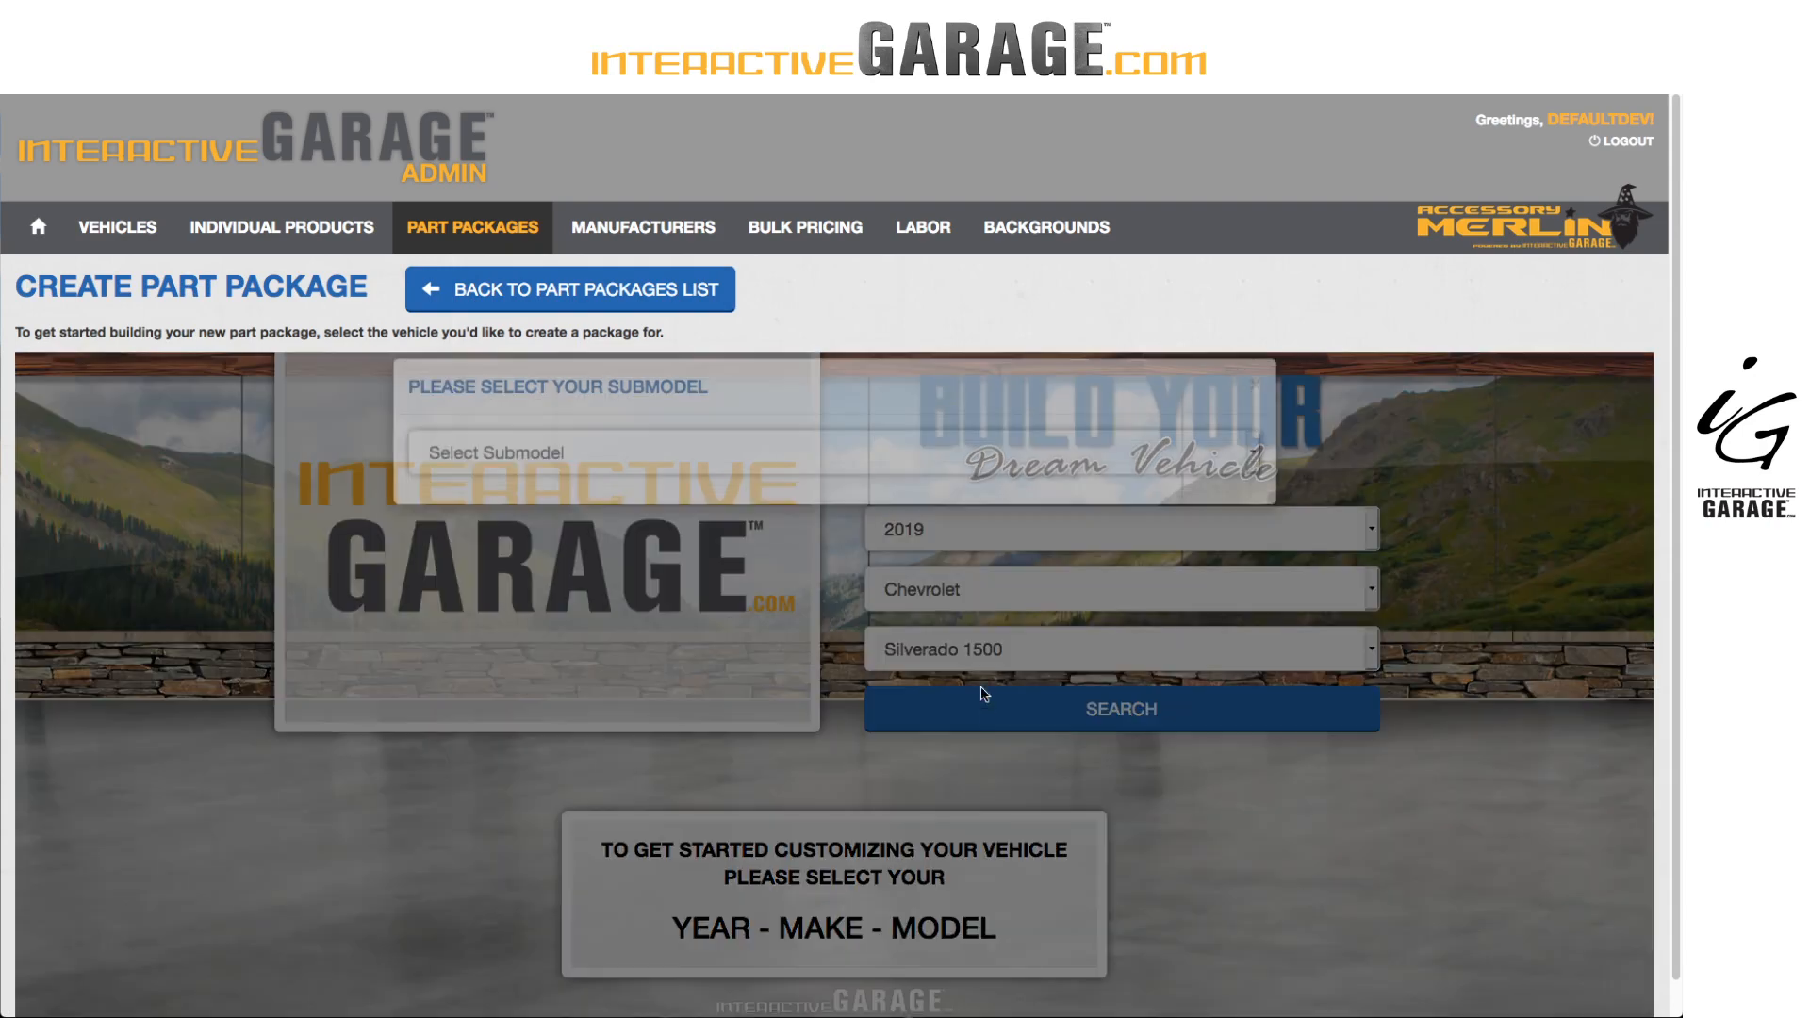
# Configure the Silverado as an LTZ with Crew Cab and 6'5" Standard Box, and proceed to customizing it.
pyautogui.click(848, 485)
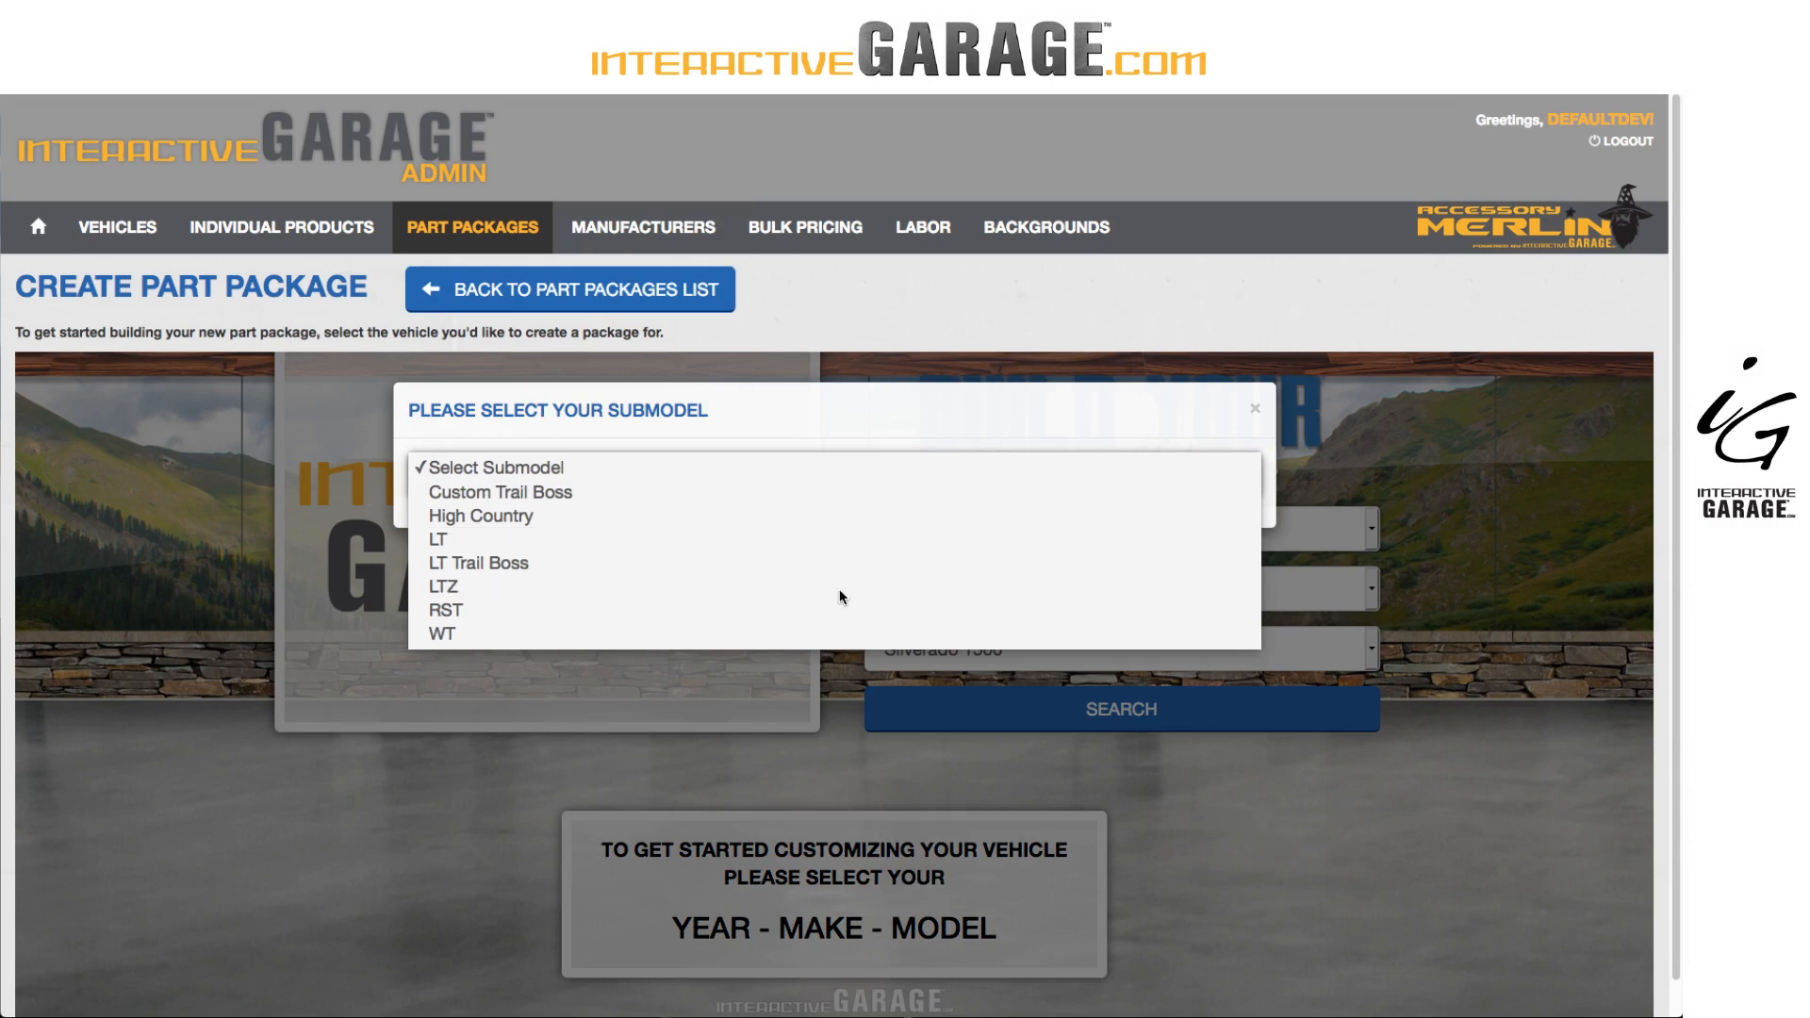
pyautogui.click(842, 592)
pyautogui.click(831, 547)
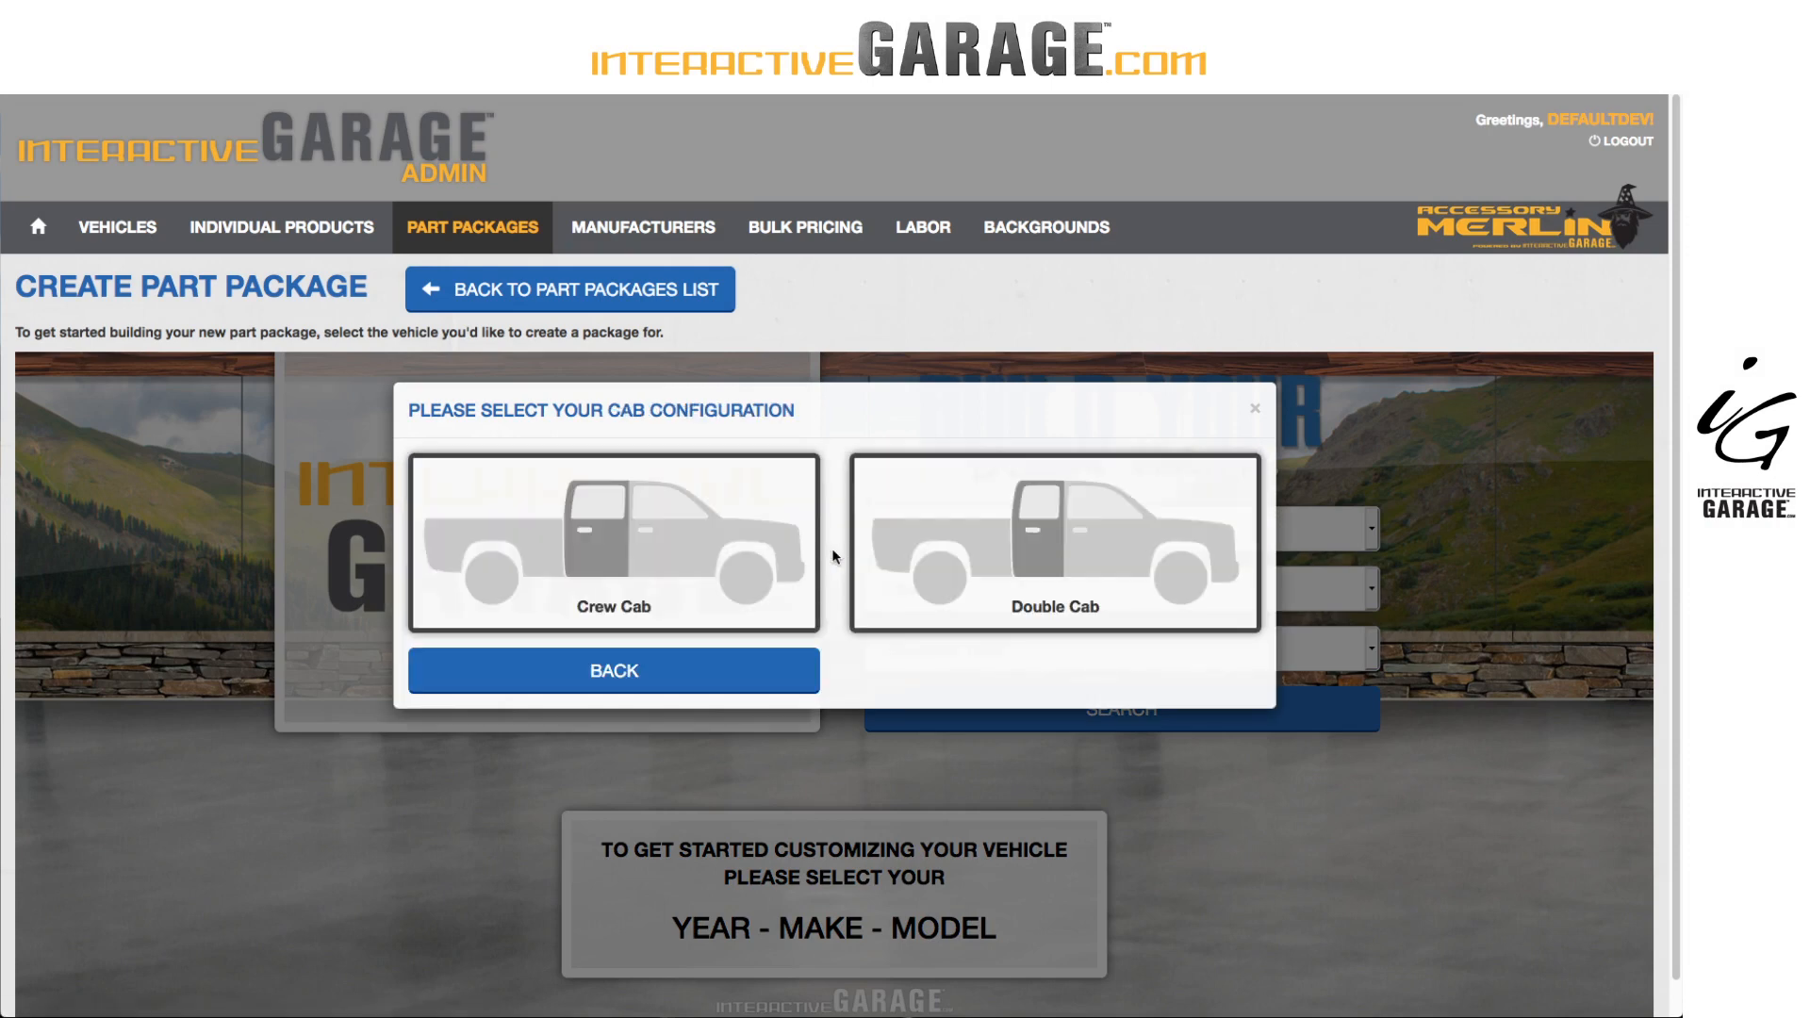
pyautogui.click(739, 562)
pyautogui.click(901, 679)
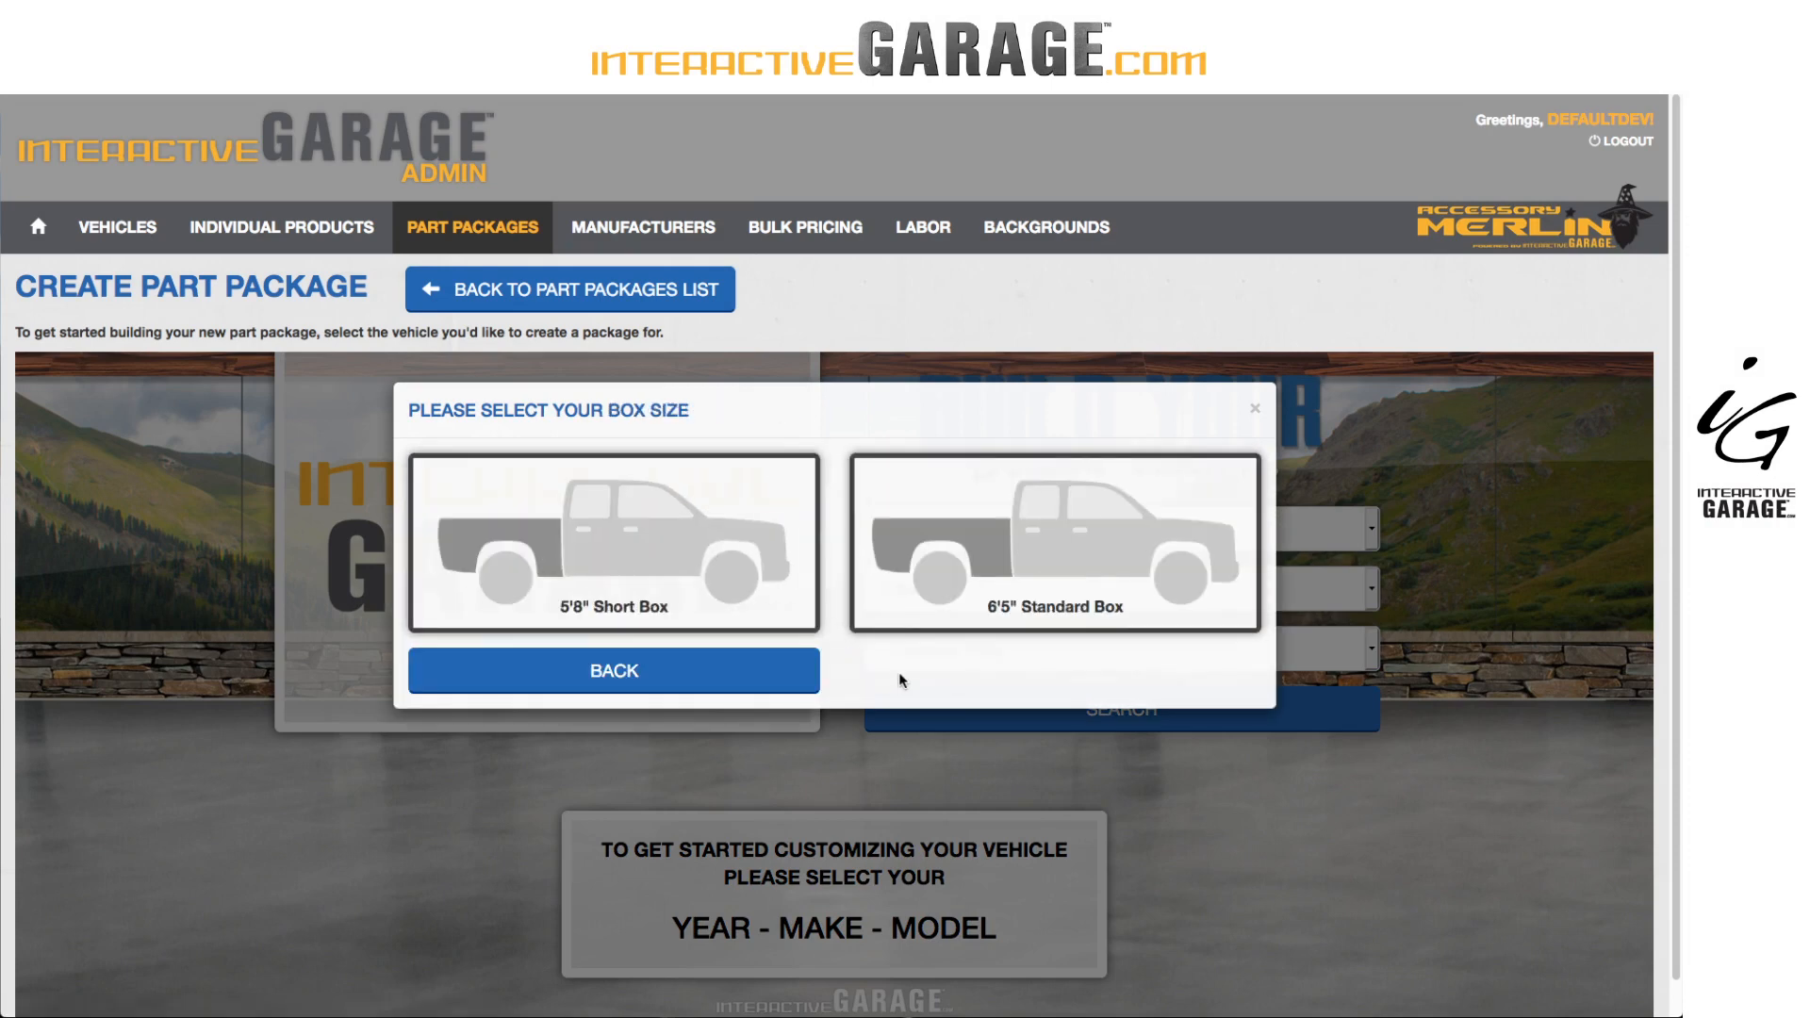
pyautogui.click(905, 598)
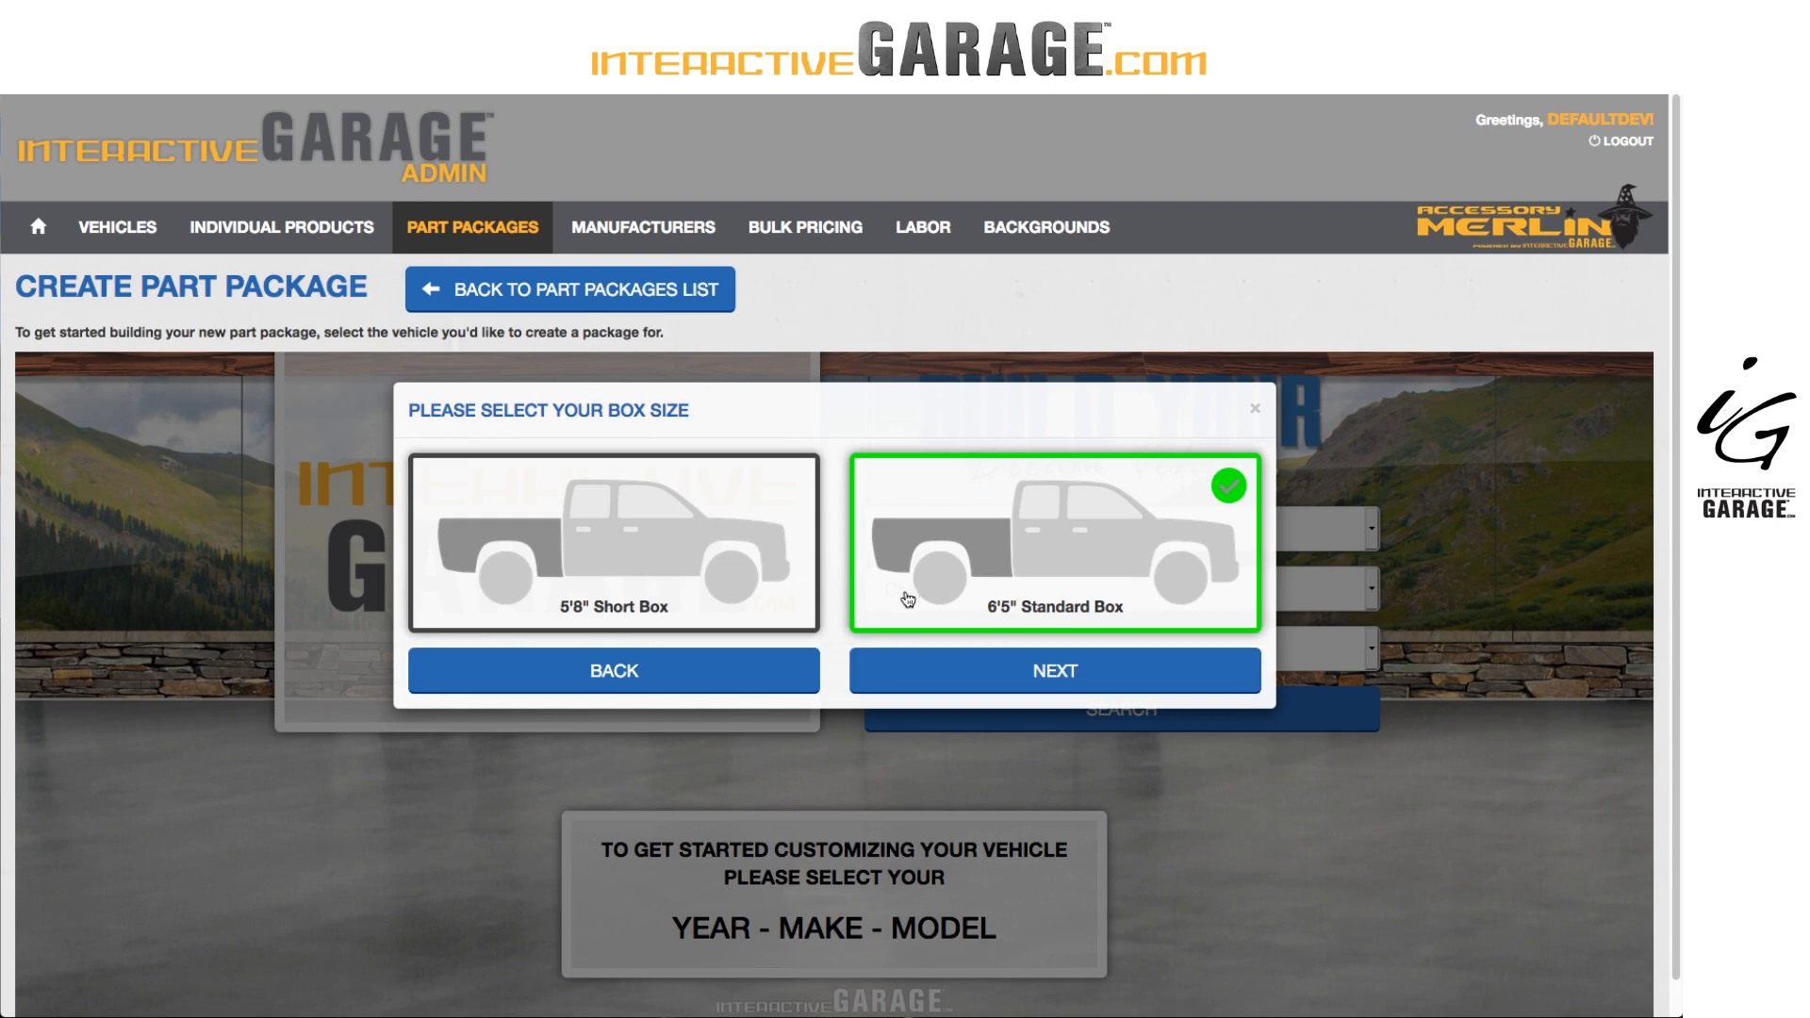
pyautogui.click(936, 665)
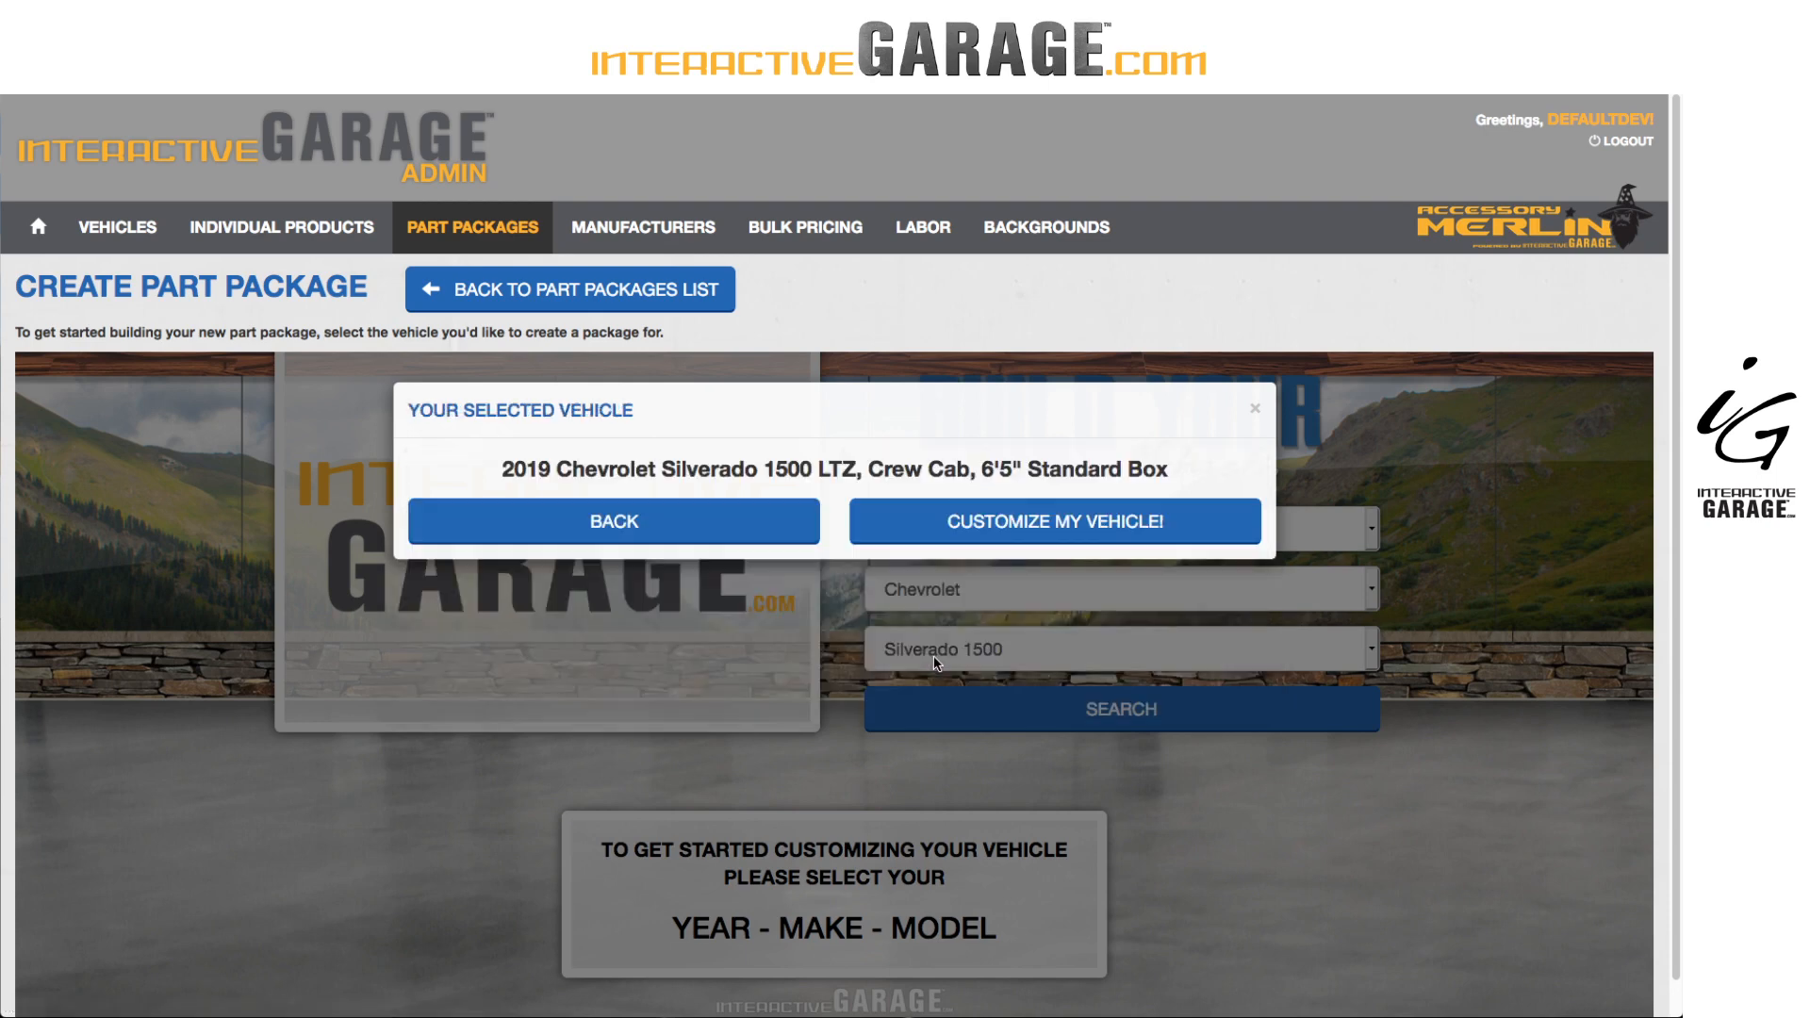
pyautogui.click(981, 521)
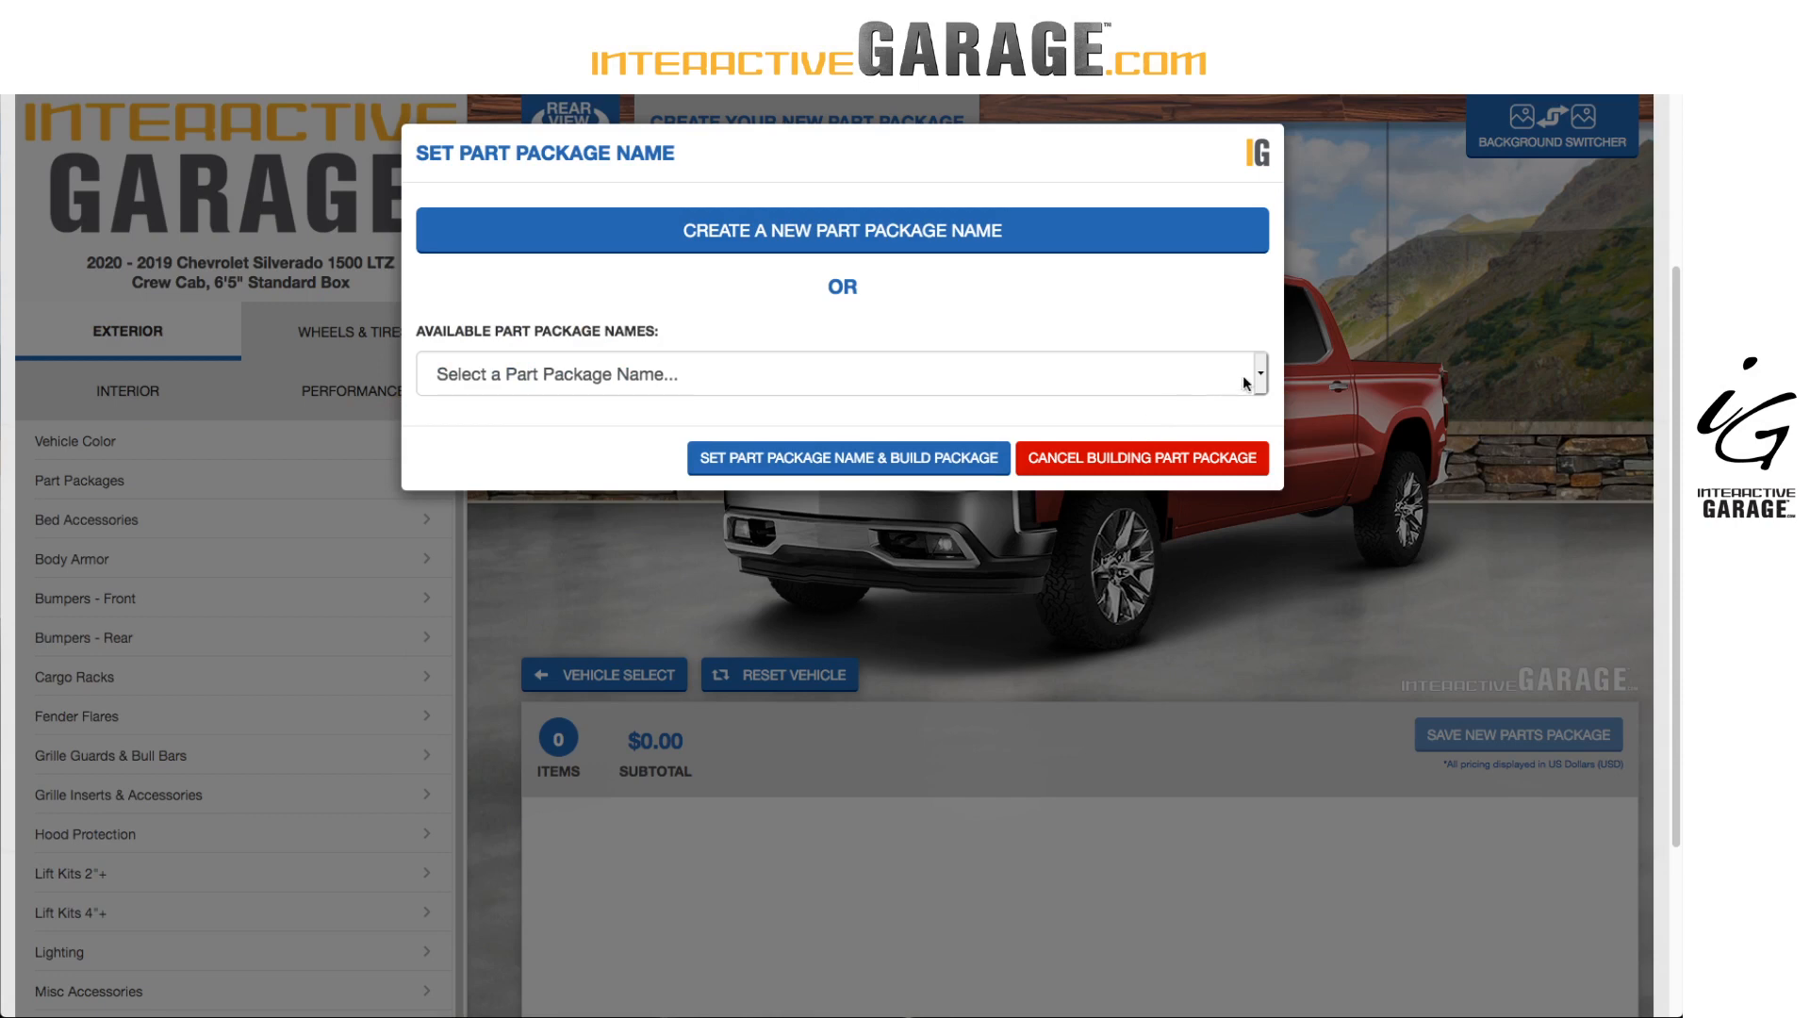
# Create the new part package name "20" Wheels + 35" Tires - Package 1" and start building the package.
pyautogui.click(1259, 375)
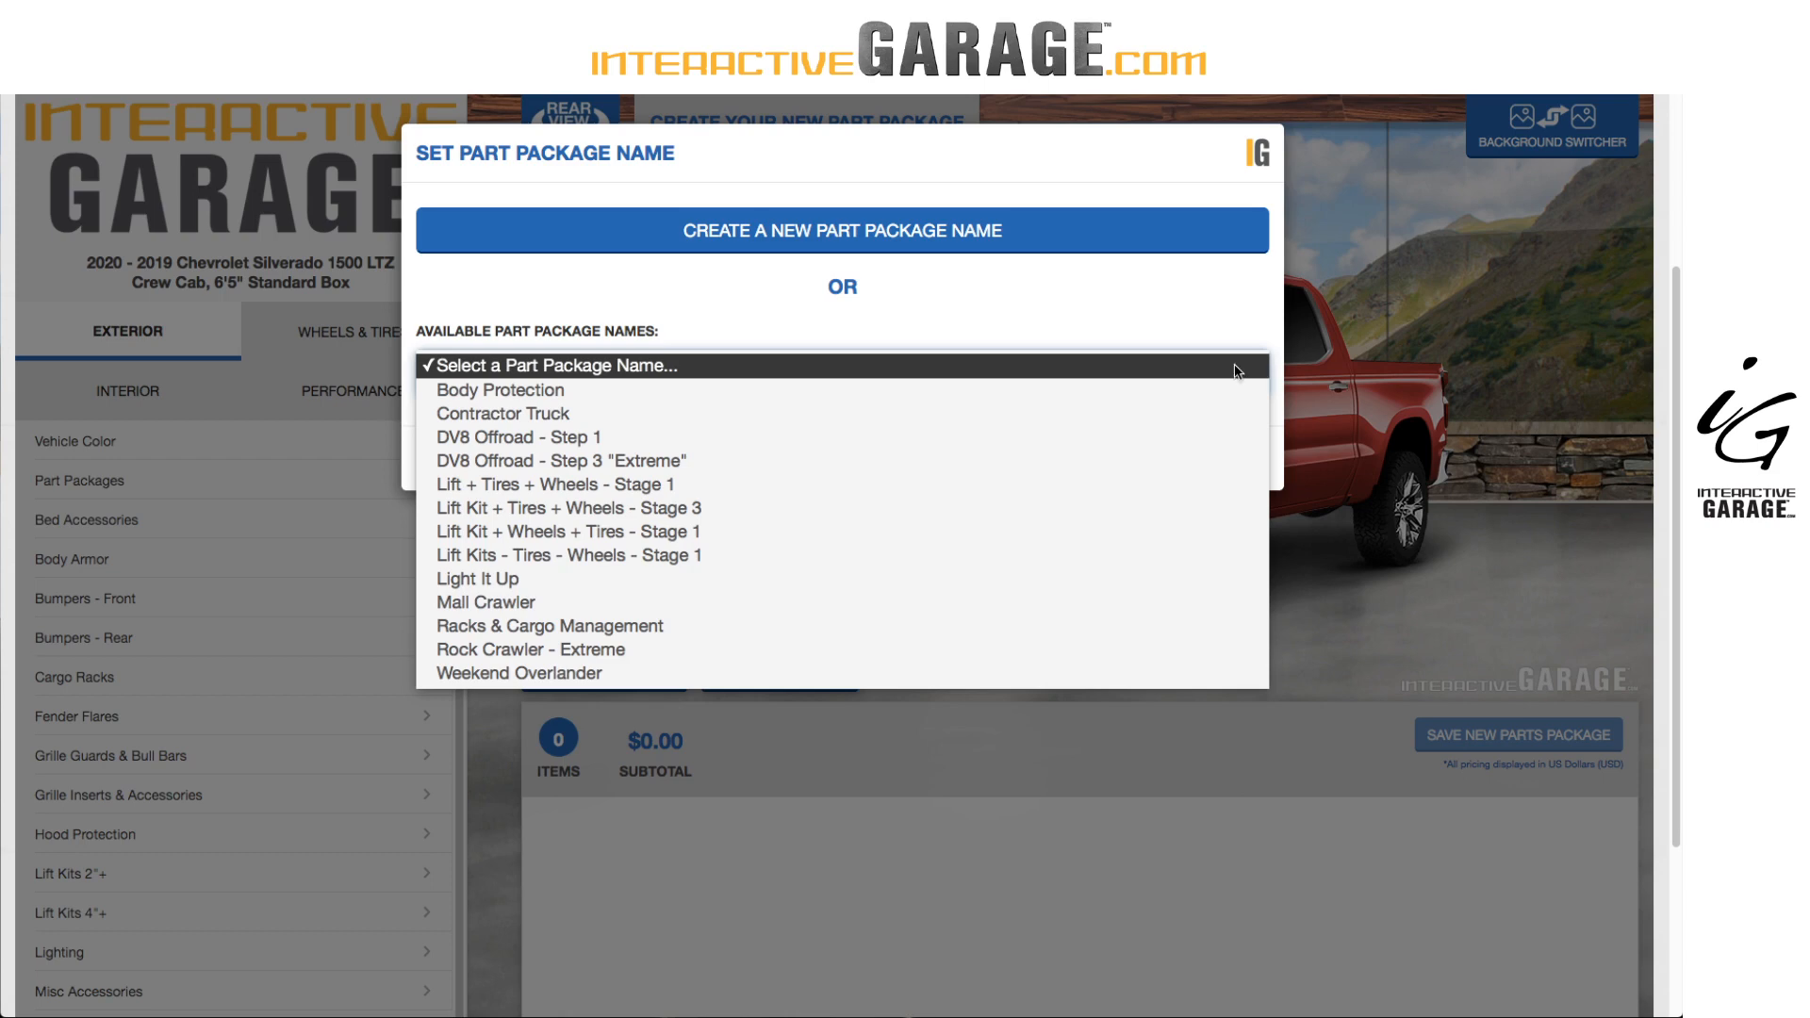
pyautogui.click(1143, 365)
pyautogui.click(842, 236)
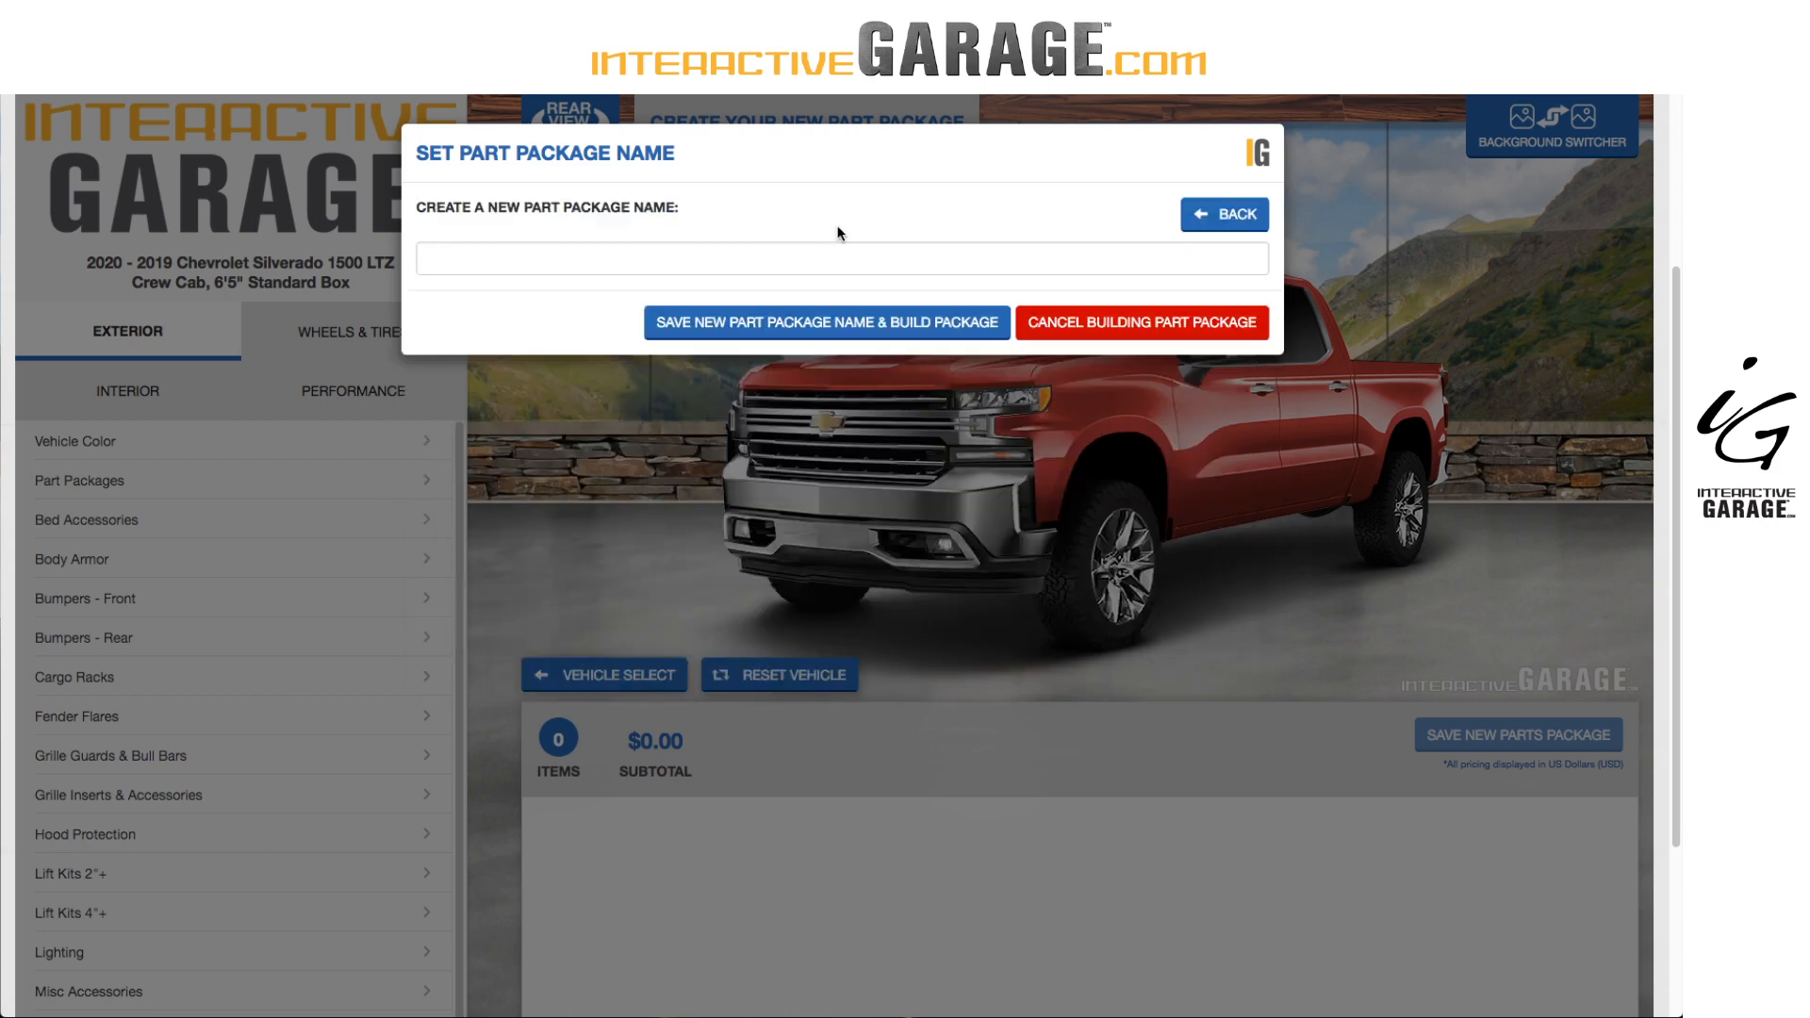
pyautogui.click(684, 261)
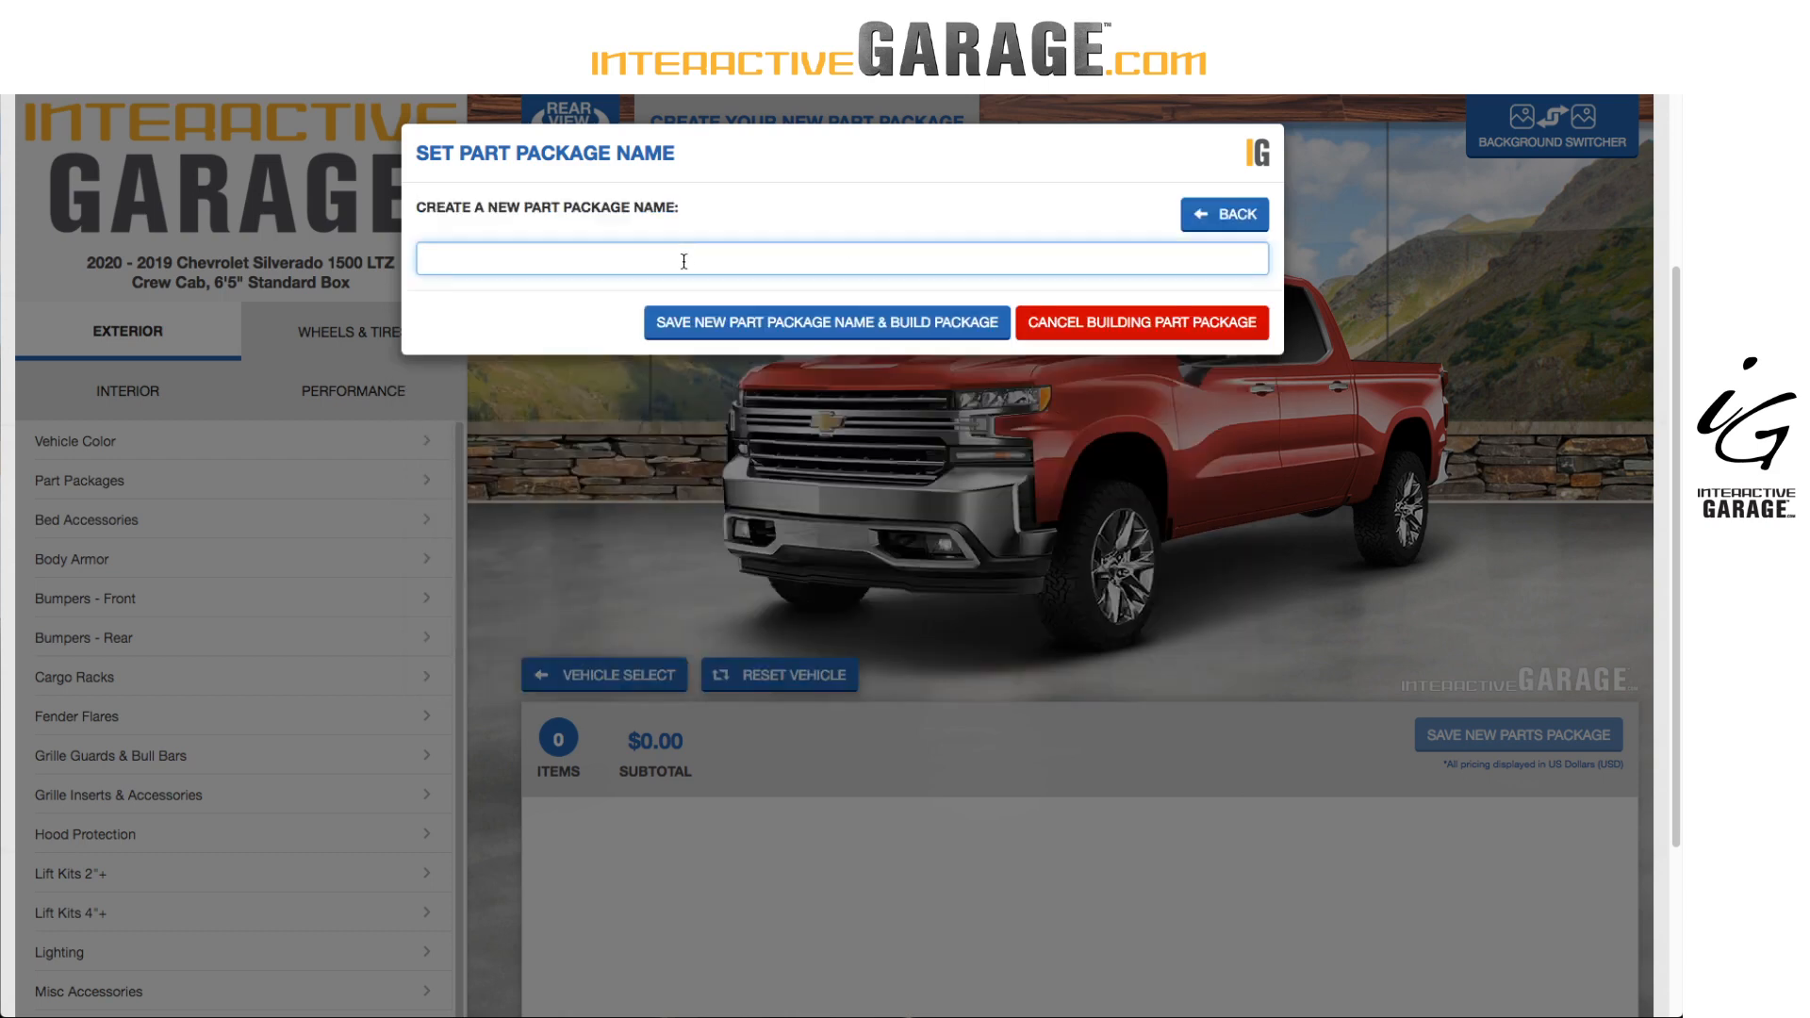
pyautogui.write('20" Wheels + 35" Tires - Package 1')
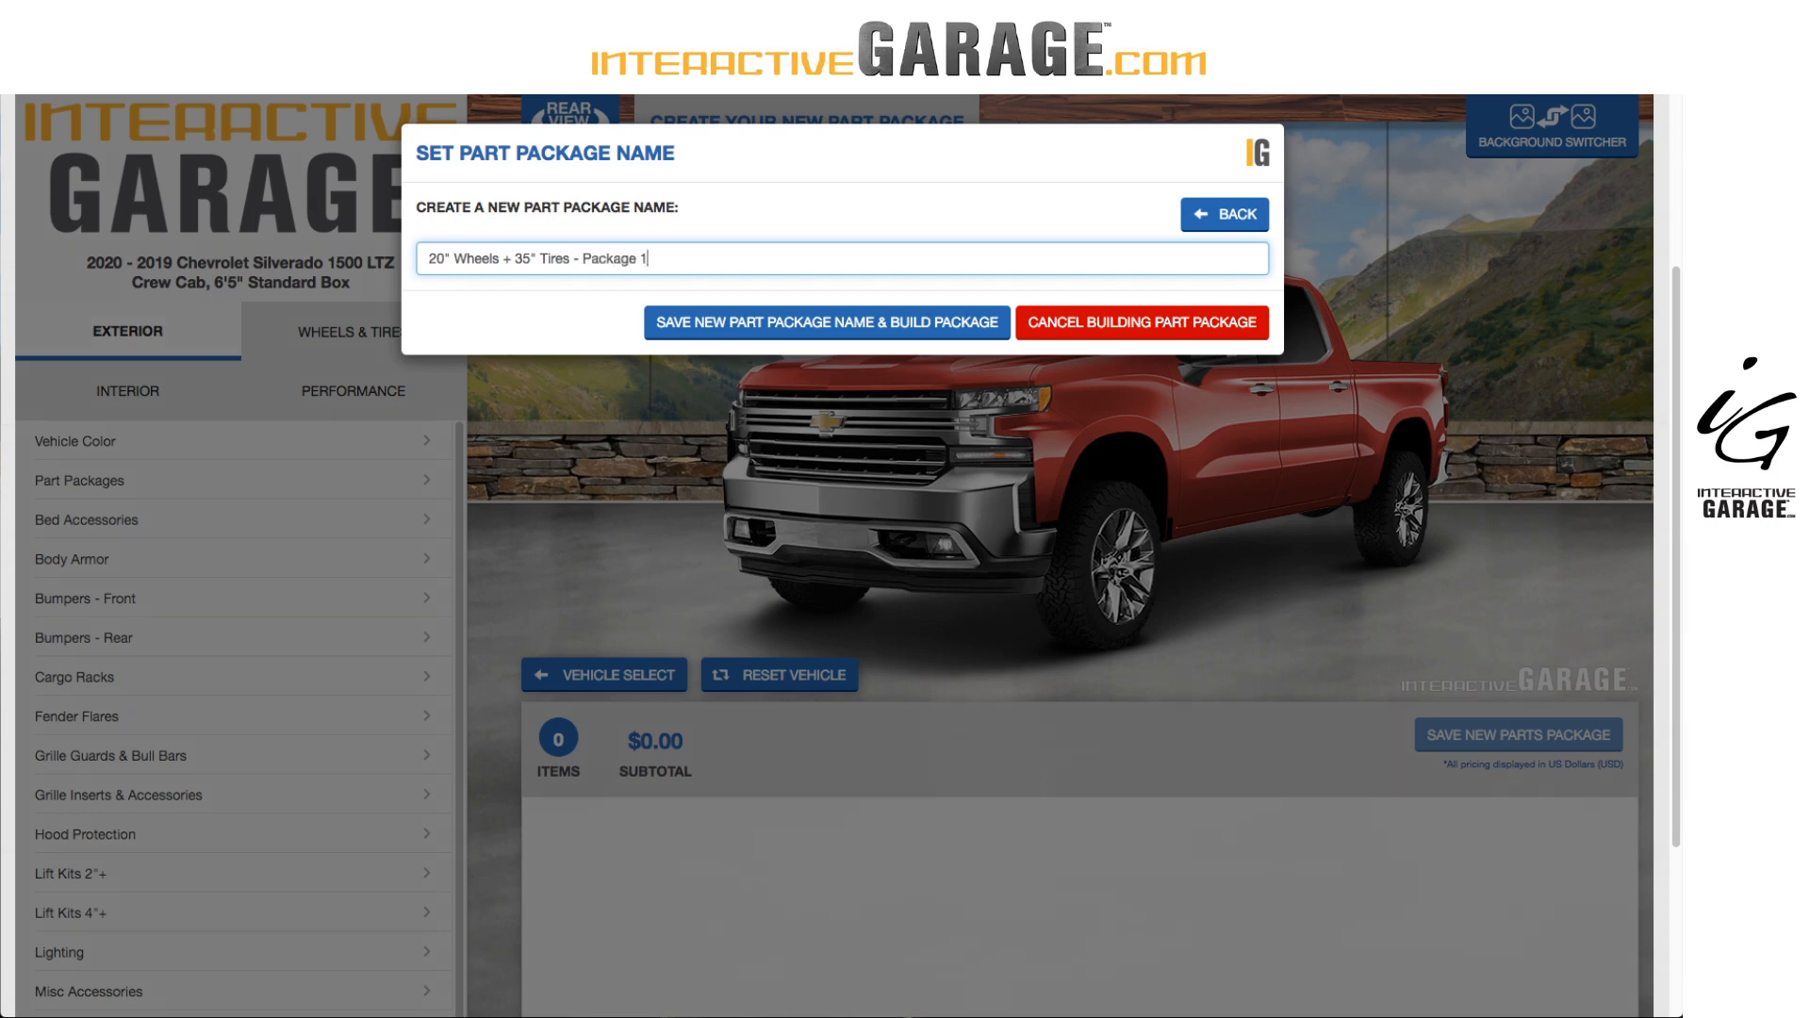
pyautogui.click(777, 323)
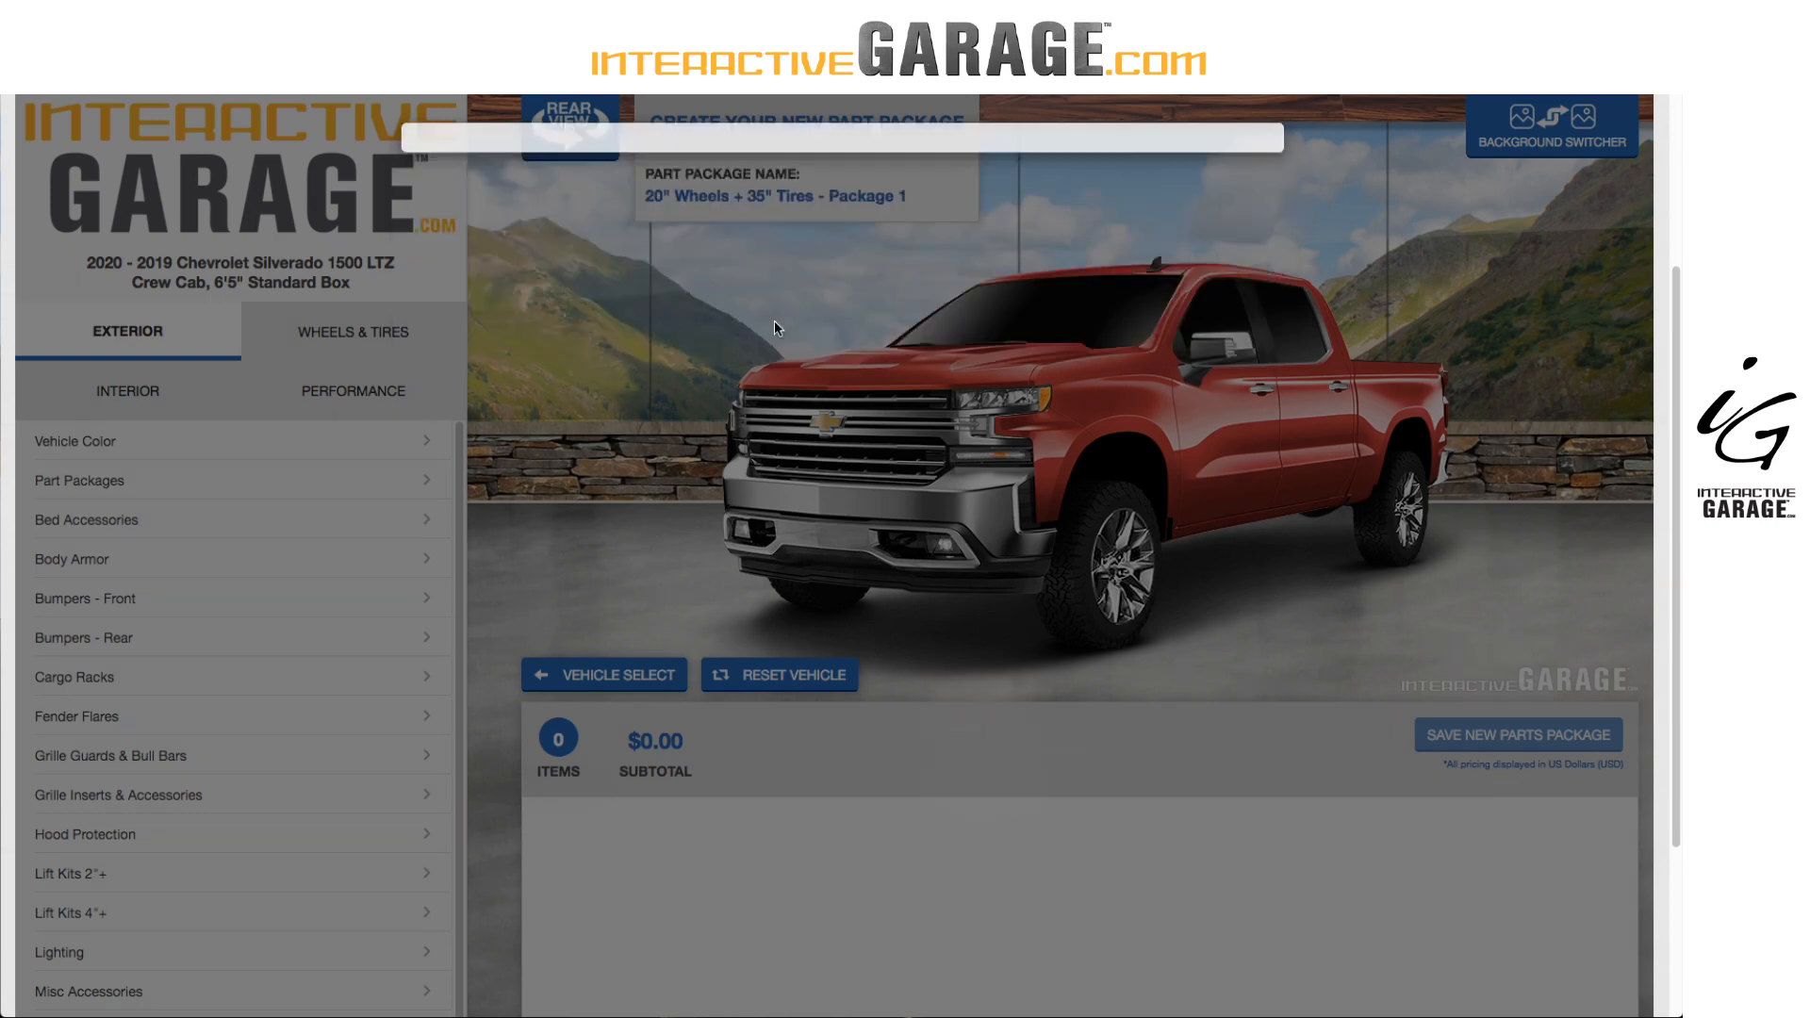
# Add the 20" KMC Wheels "Clamp XD839 - Chrome 20x12 Offset -44" to the package and dismiss the size notice.
pyautogui.scroll(3, 895, 349)
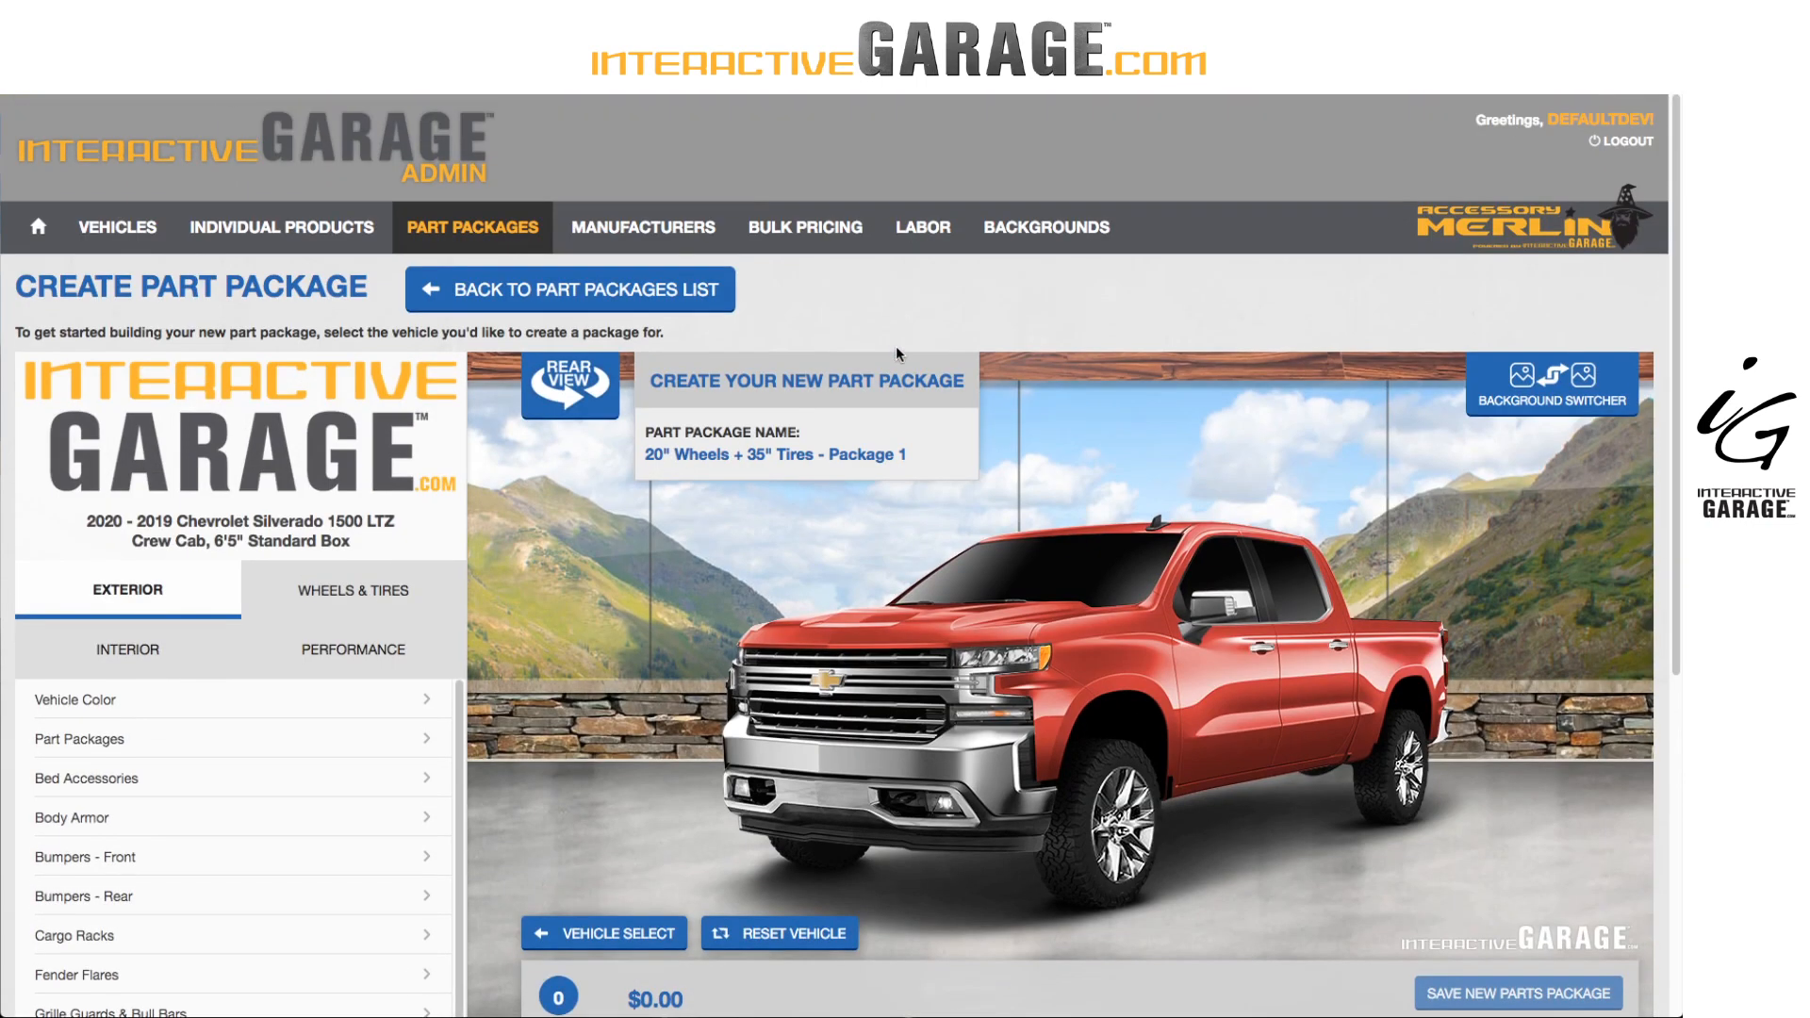
pyautogui.scroll(-3, 896, 353)
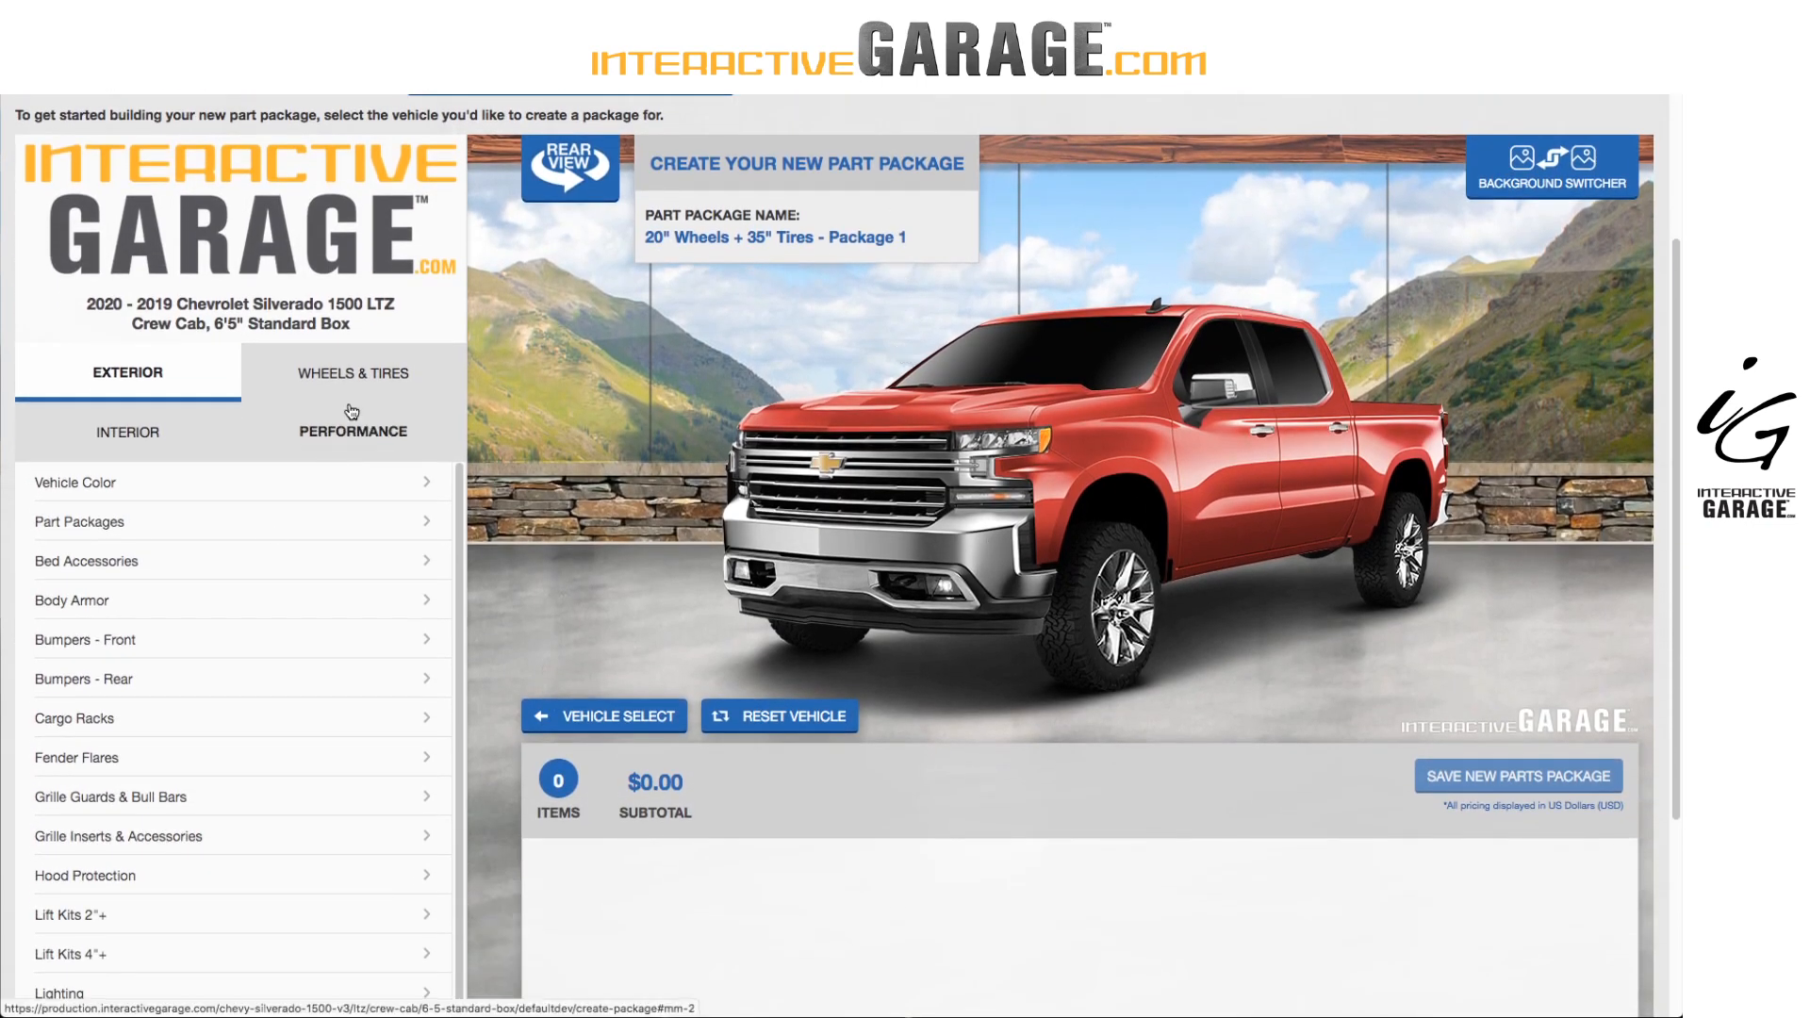
pyautogui.click(349, 382)
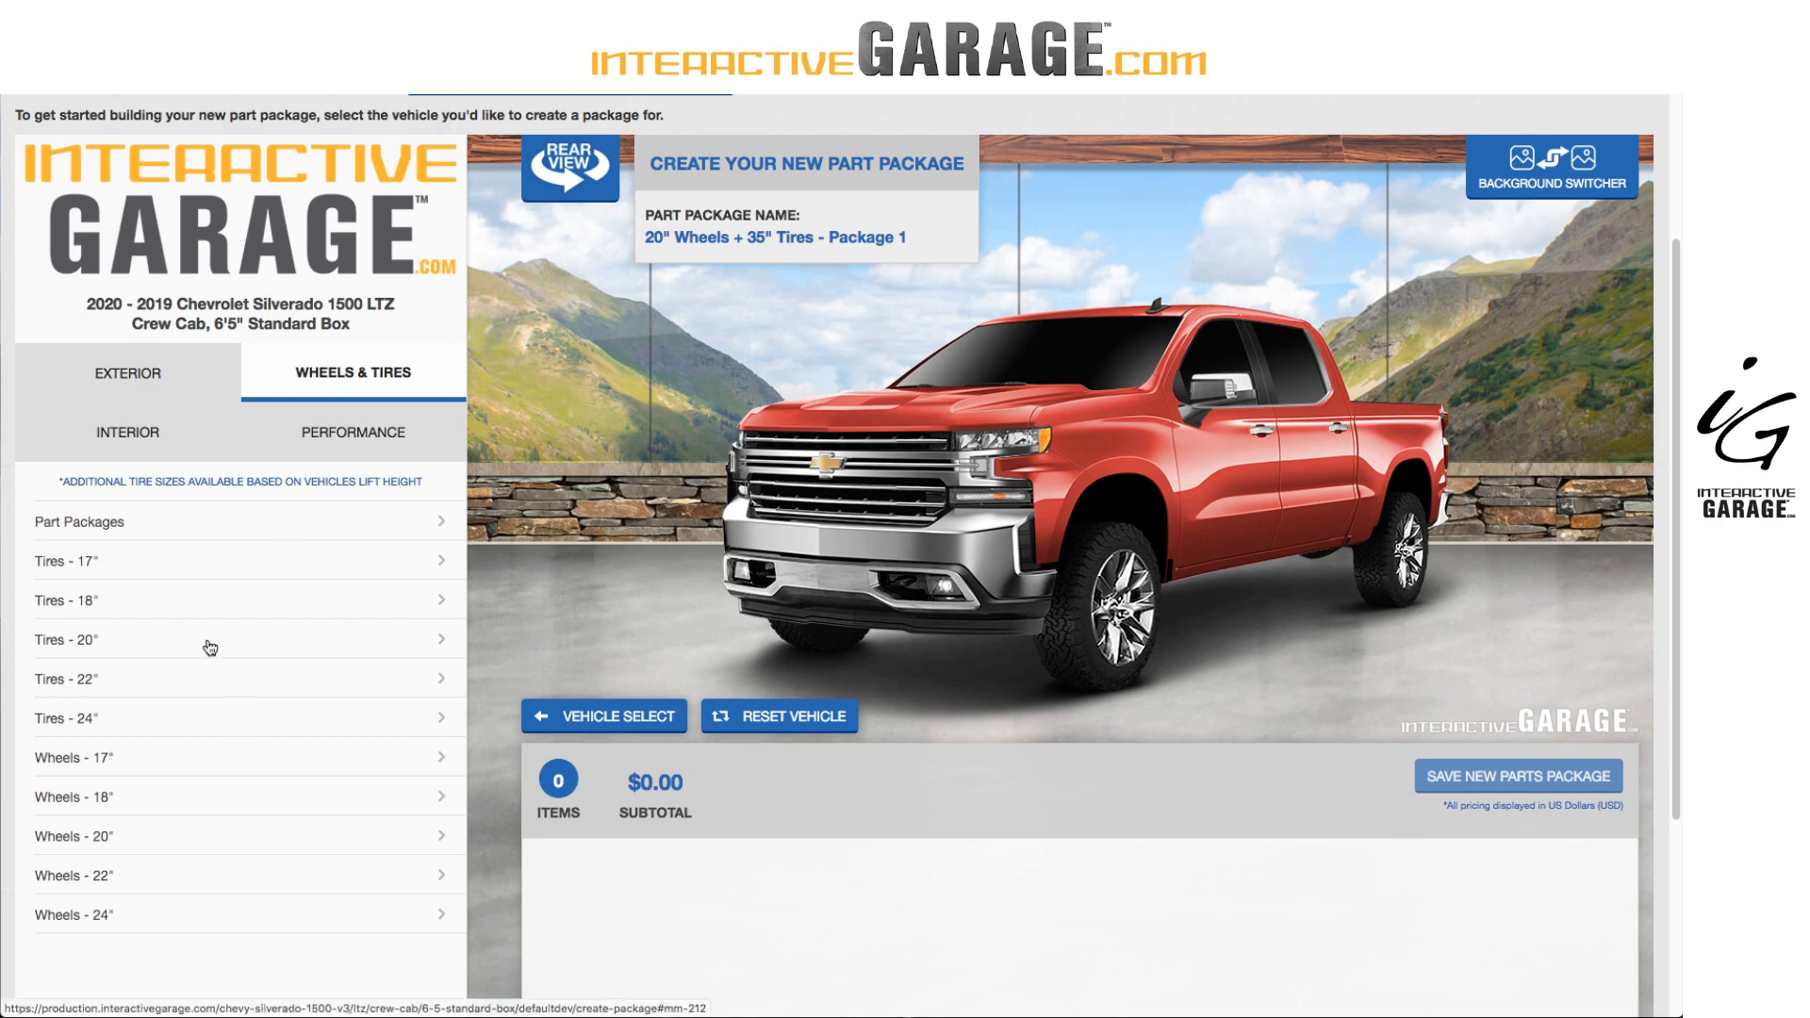
pyautogui.click(167, 839)
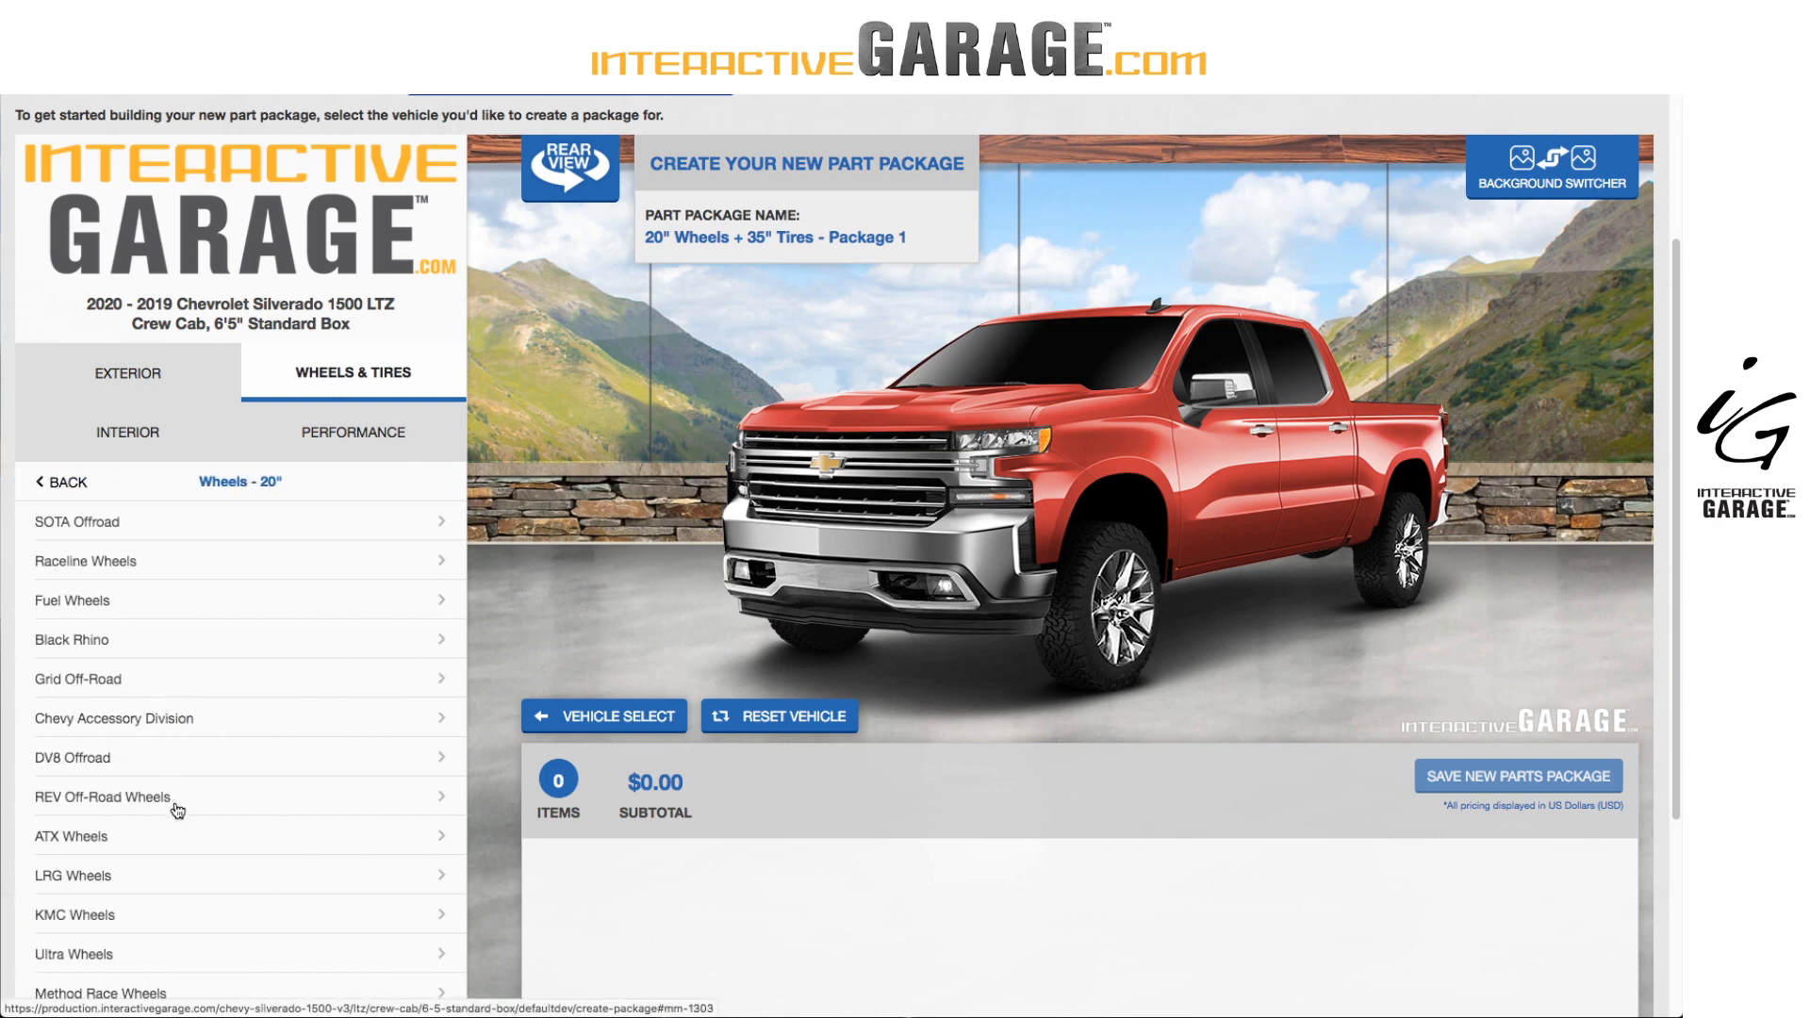
pyautogui.click(153, 919)
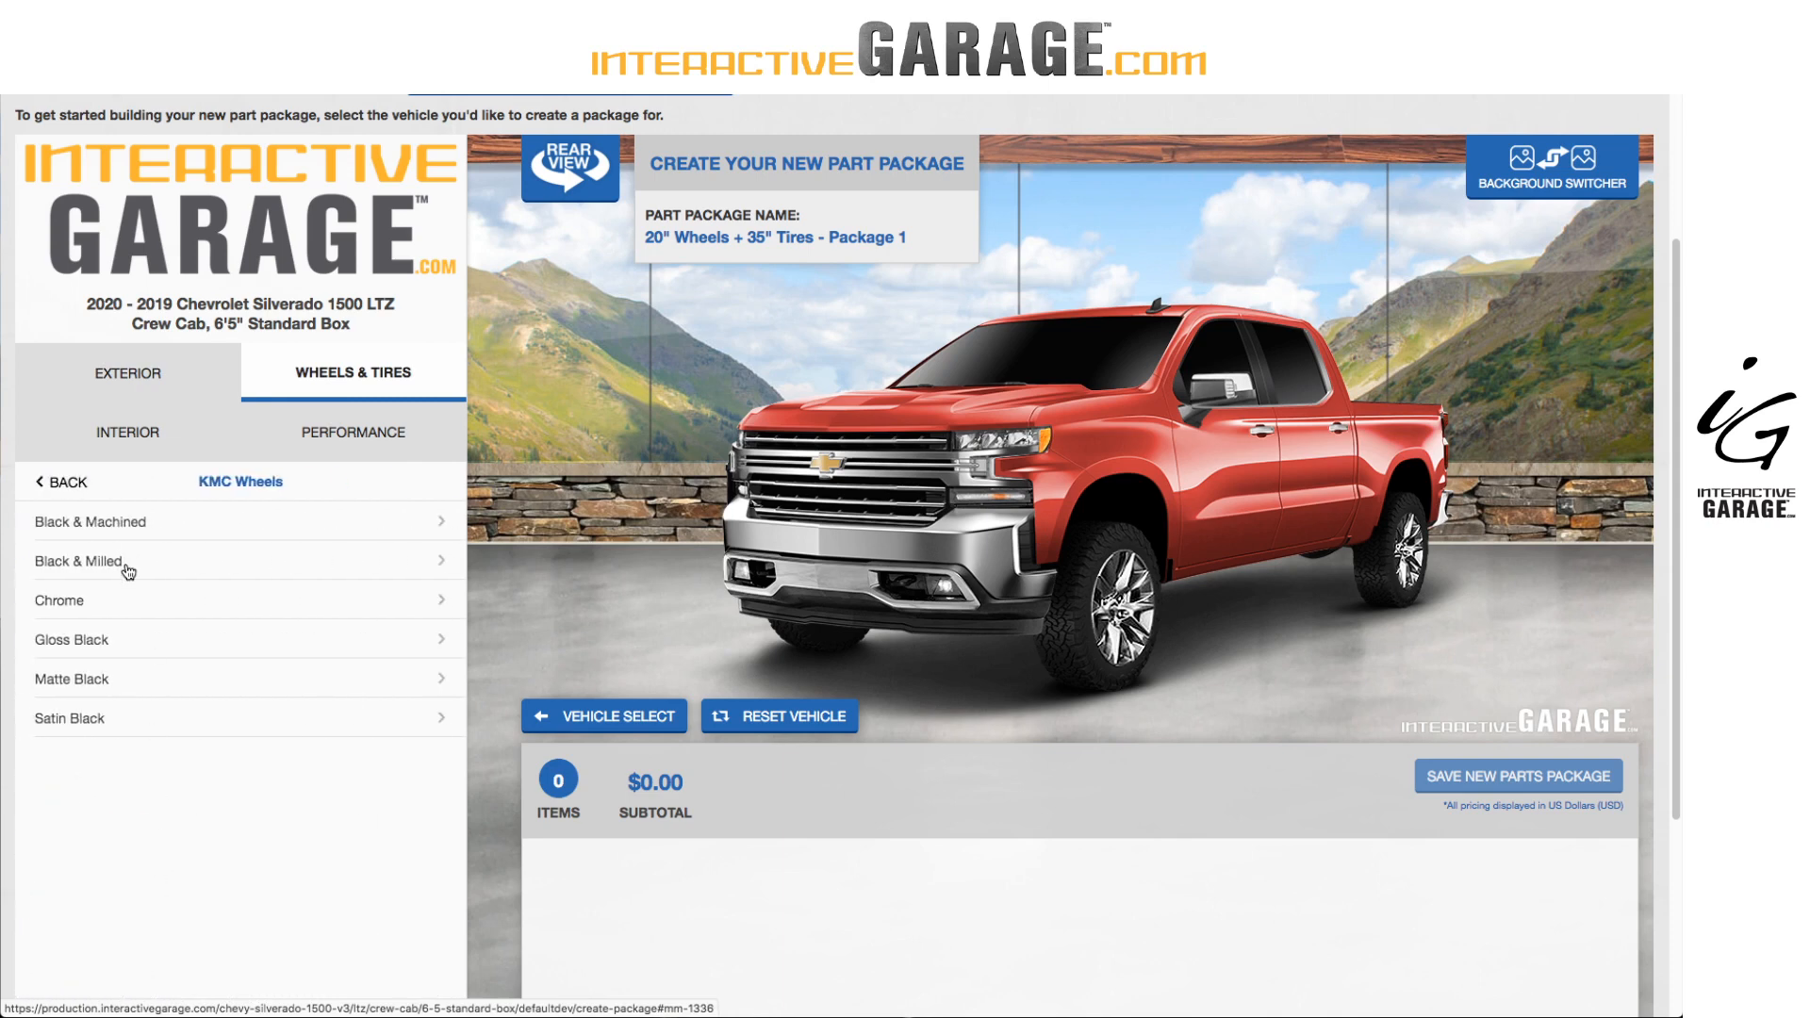
pyautogui.click(119, 603)
pyautogui.click(157, 591)
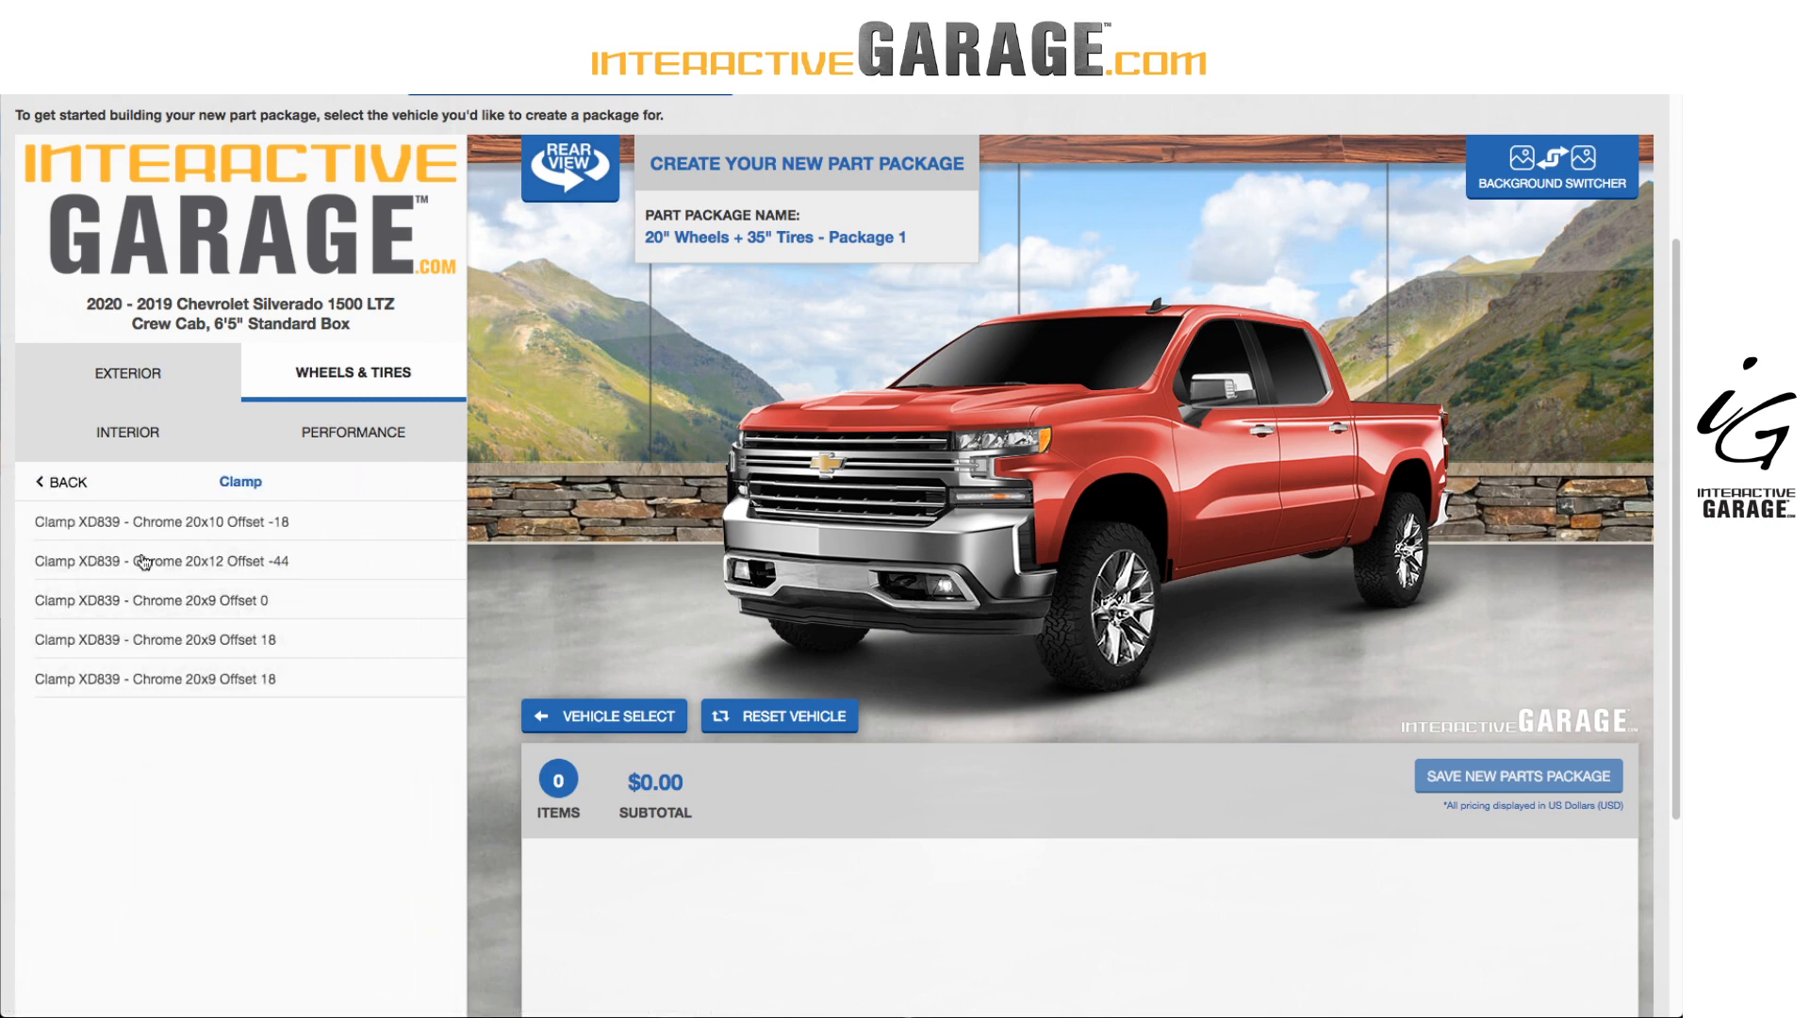
pyautogui.click(143, 563)
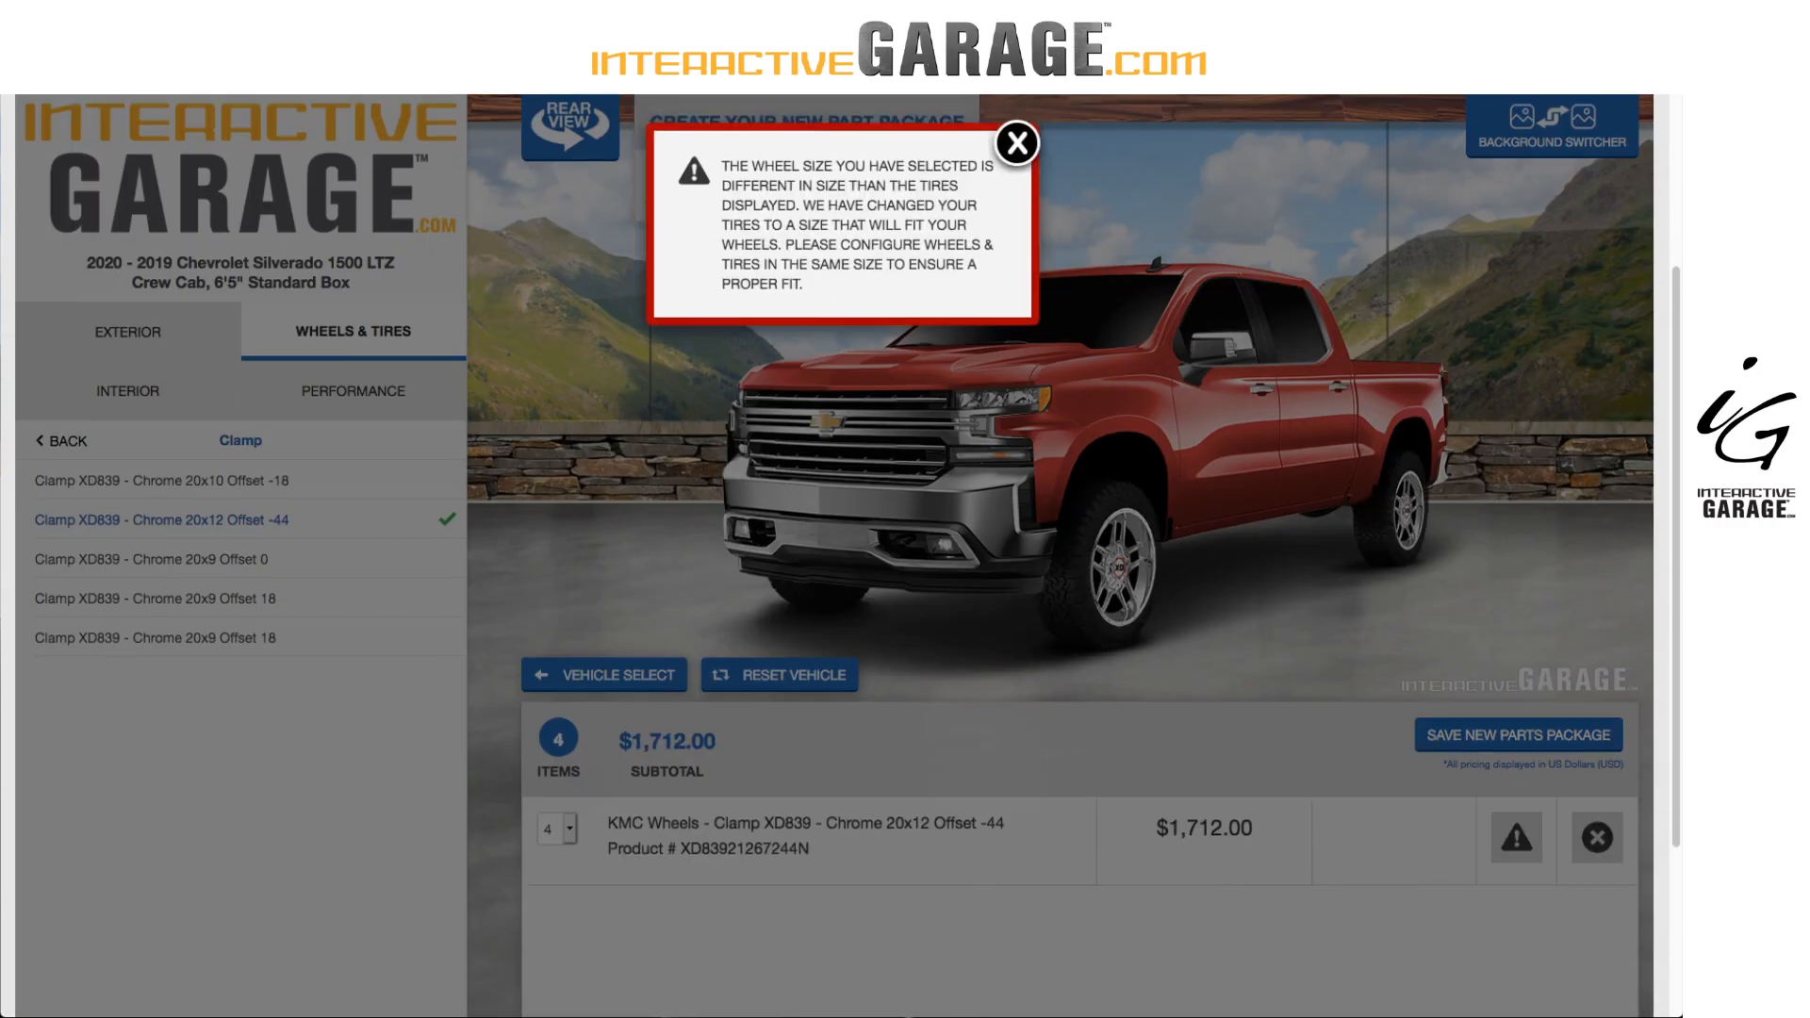
pyautogui.click(1093, 429)
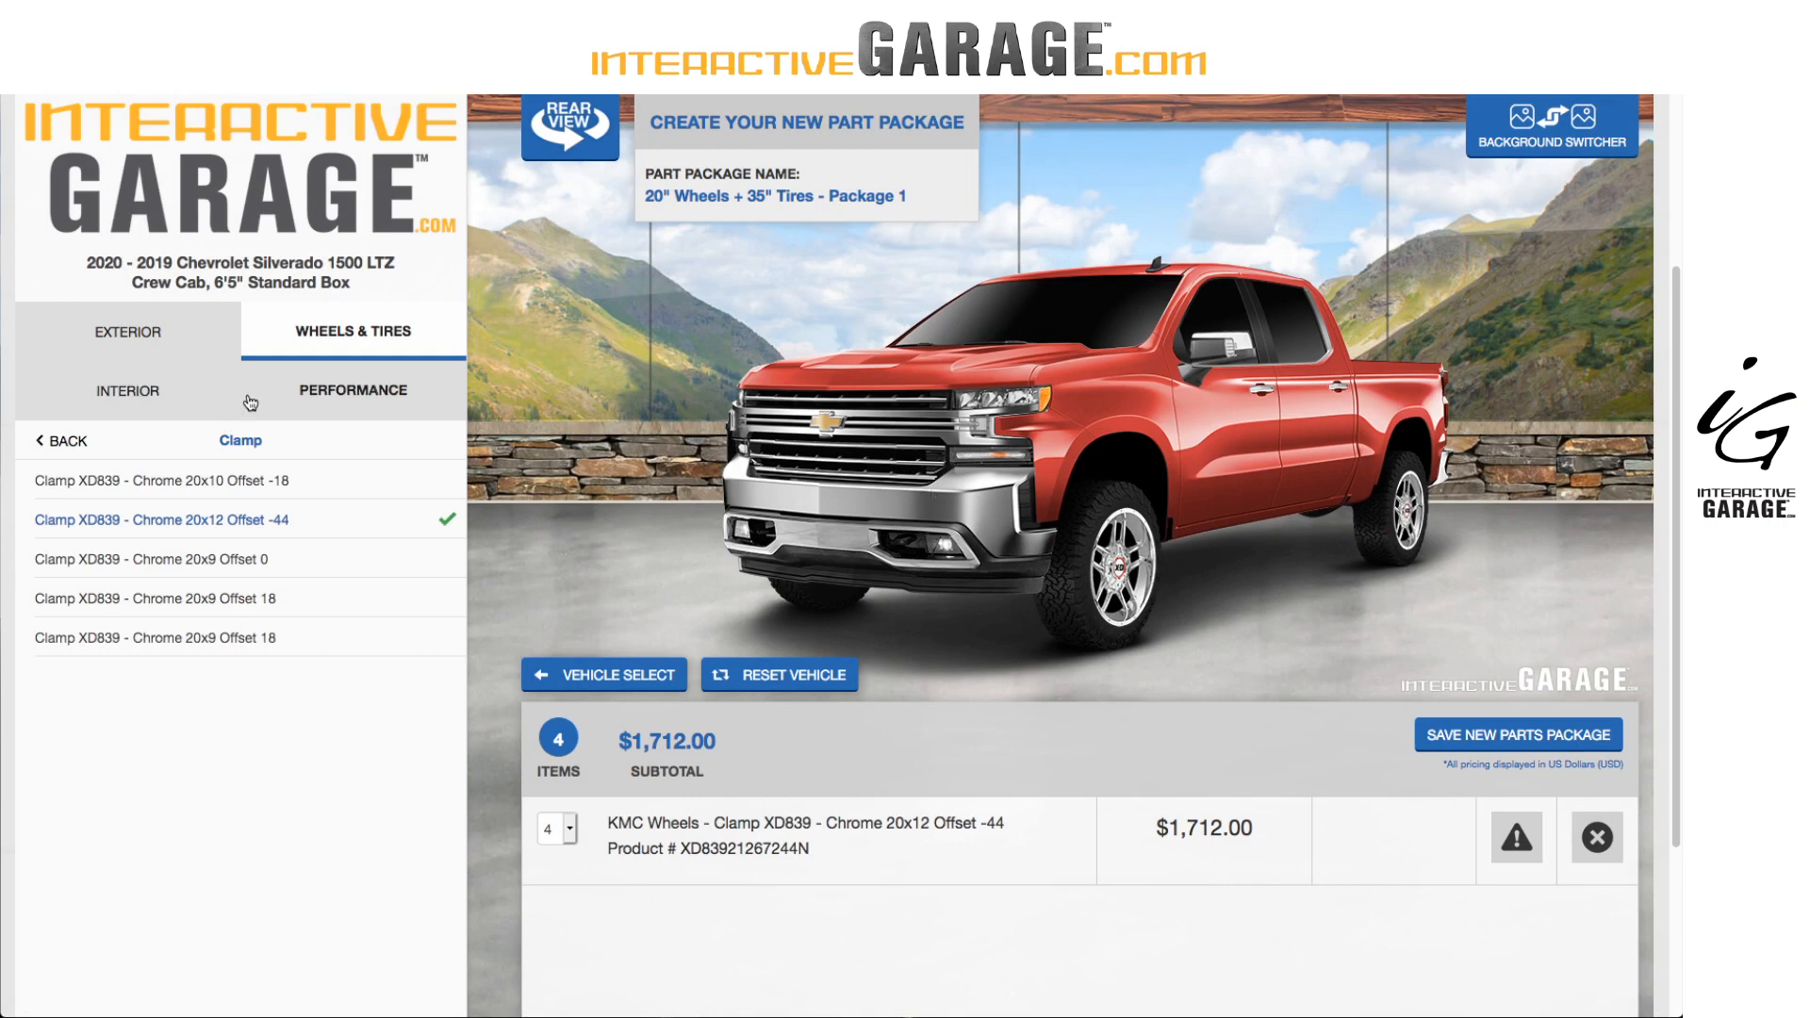
# Add the 20" Yokohama "Geolandar X-AT 33x12.50R20" tires to the part package.
pyautogui.click(378, 338)
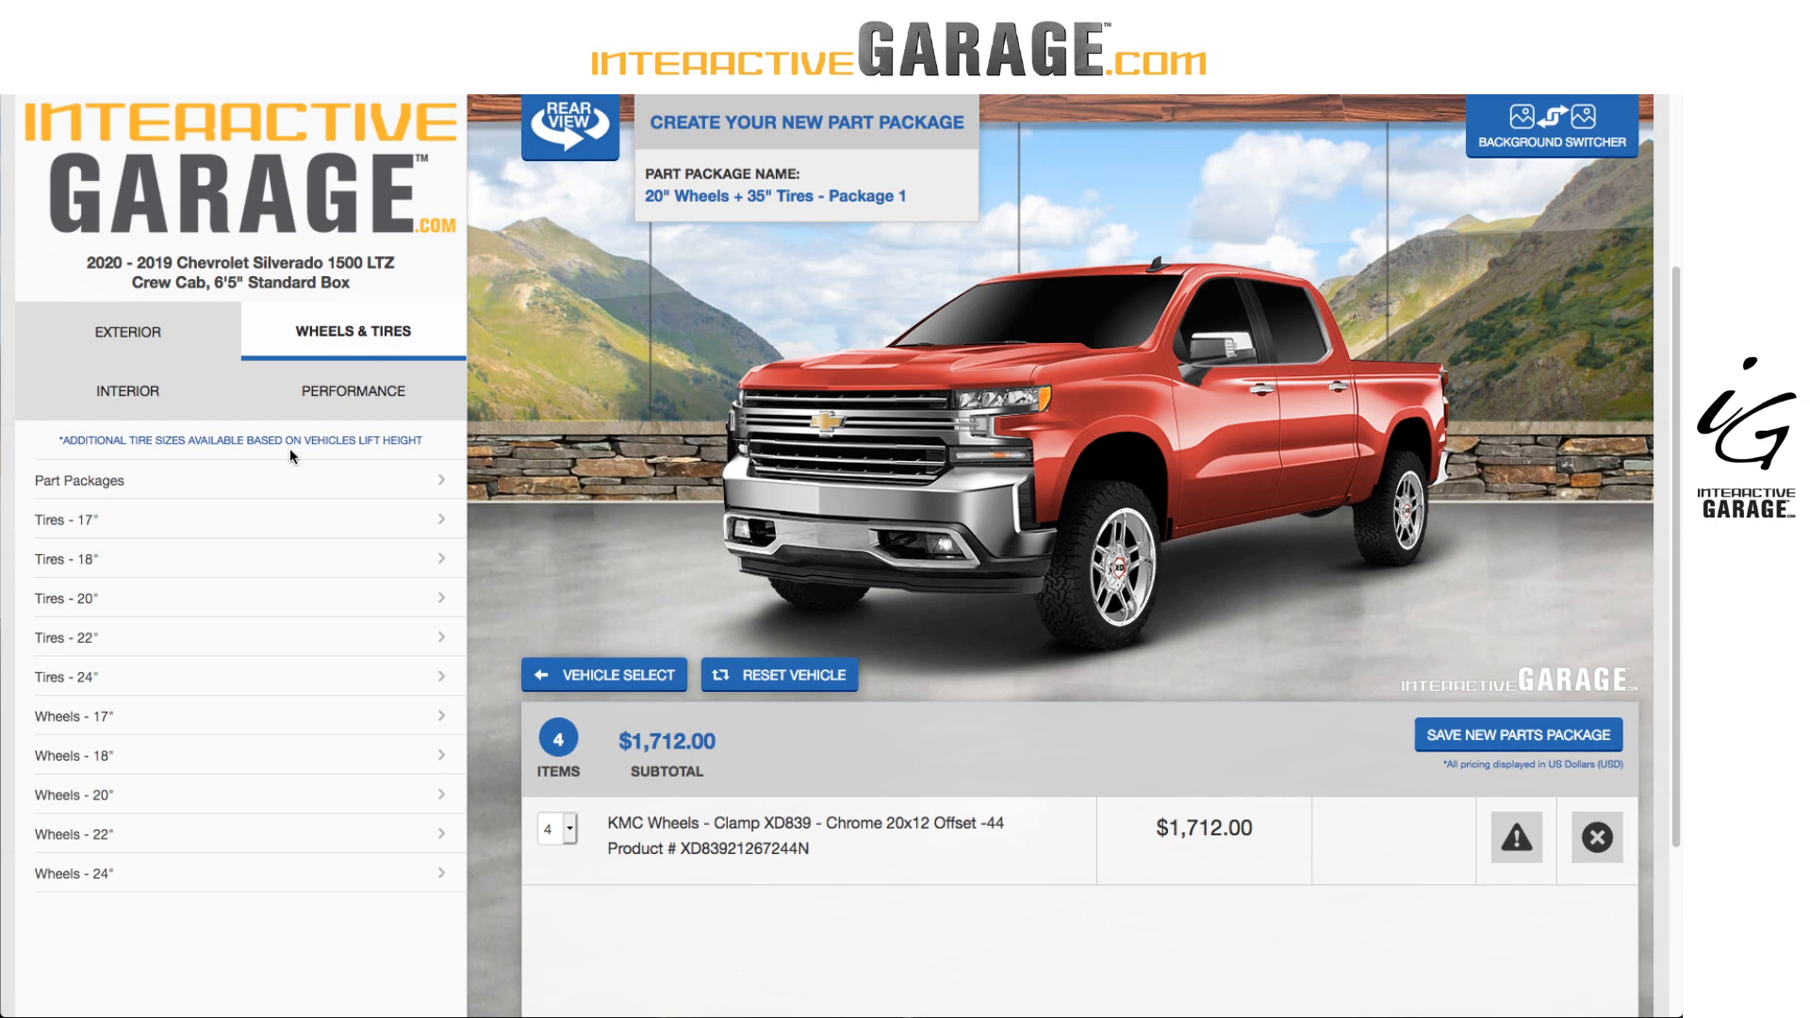
pyautogui.click(218, 603)
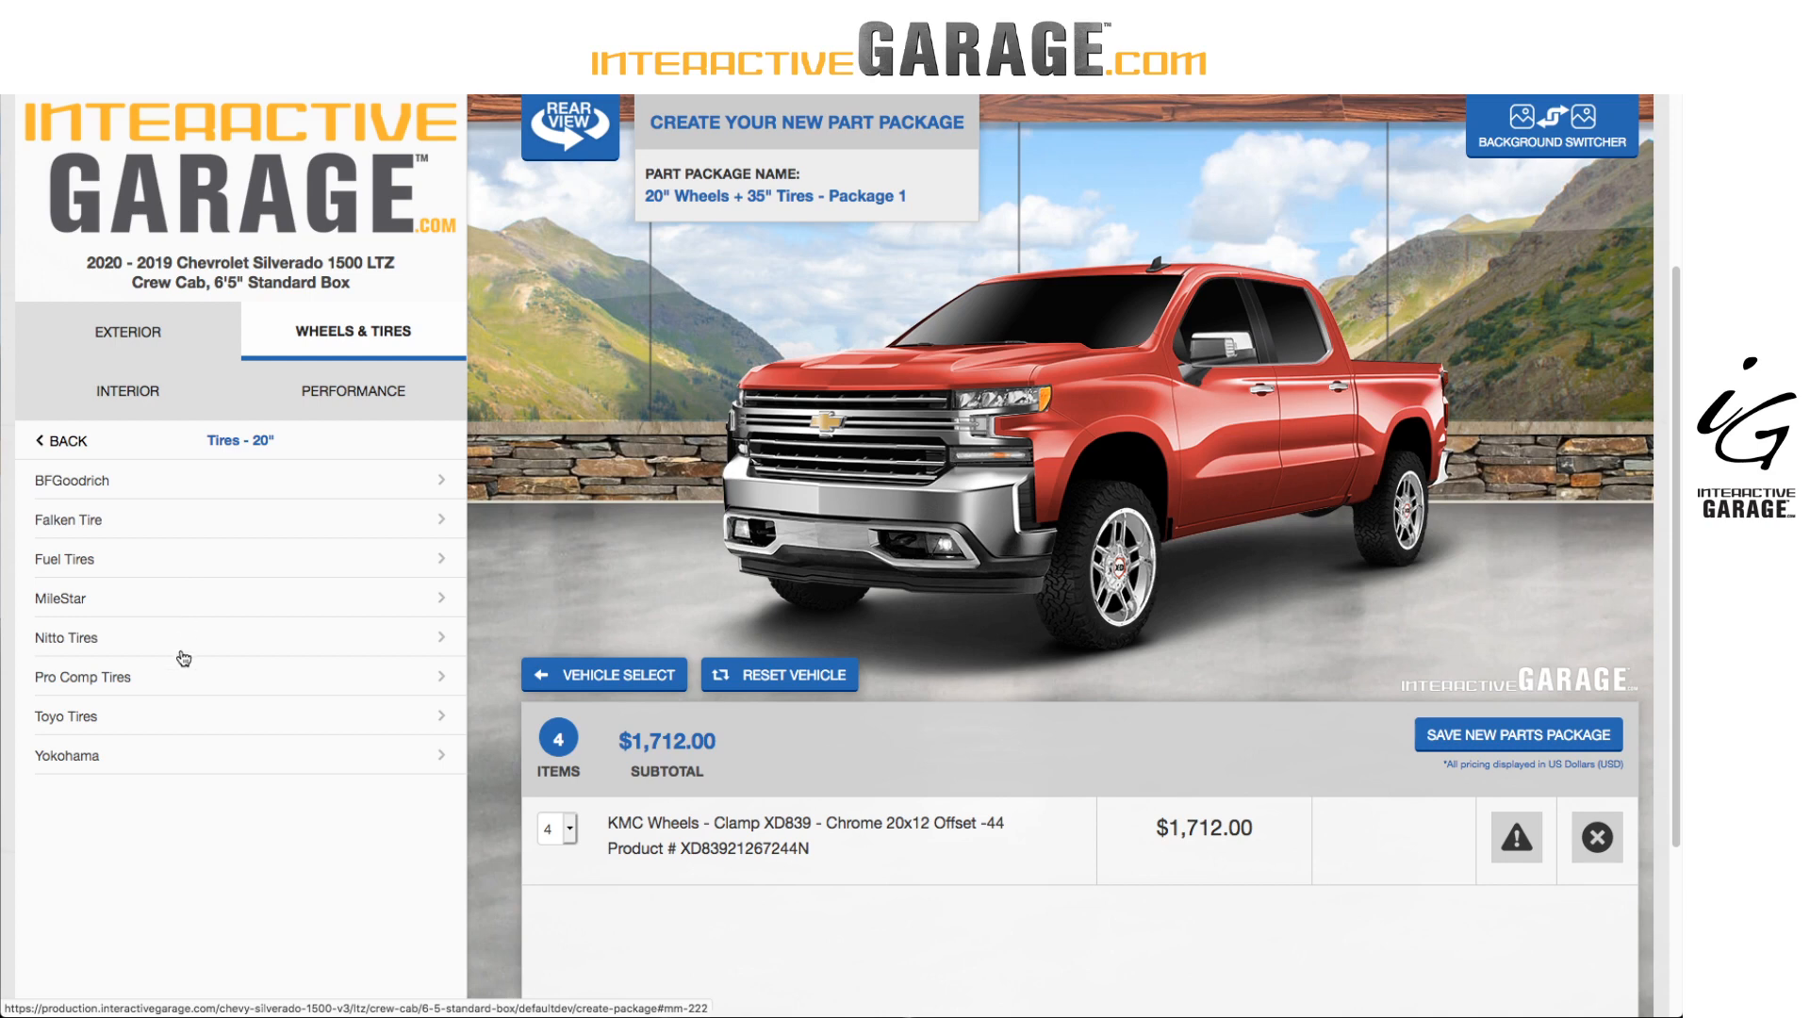
pyautogui.click(168, 758)
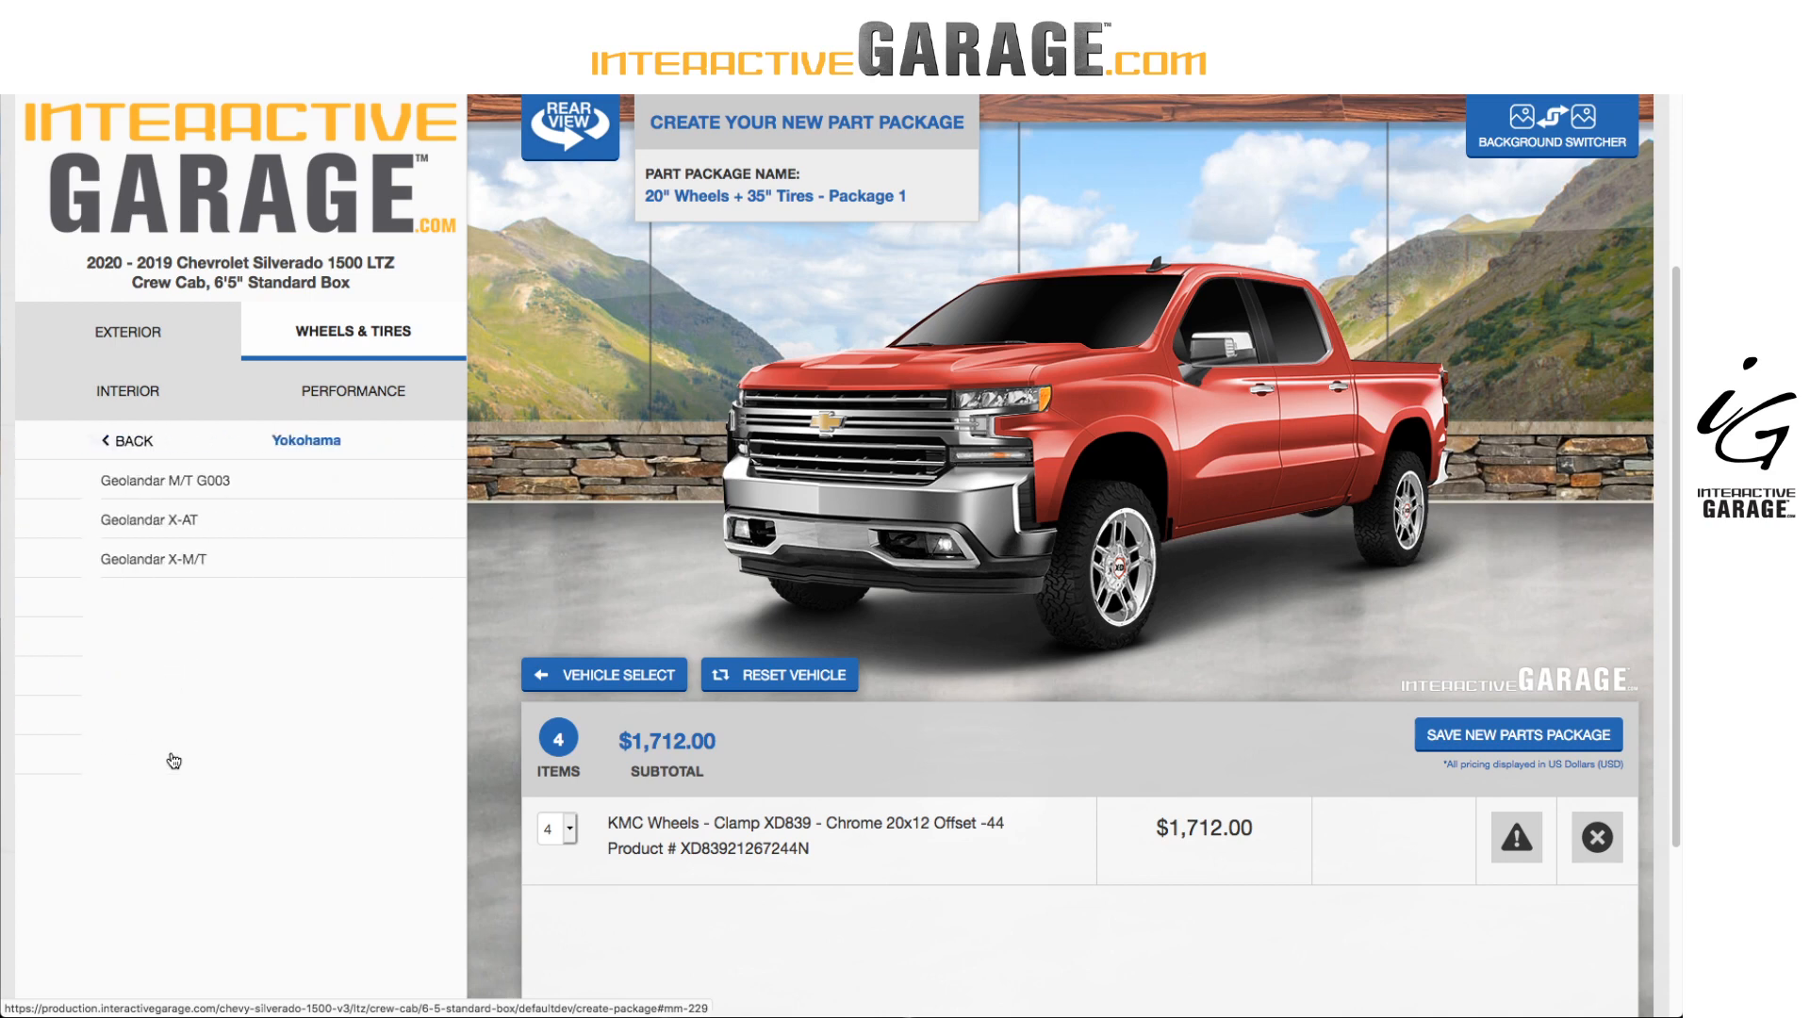
pyautogui.click(165, 525)
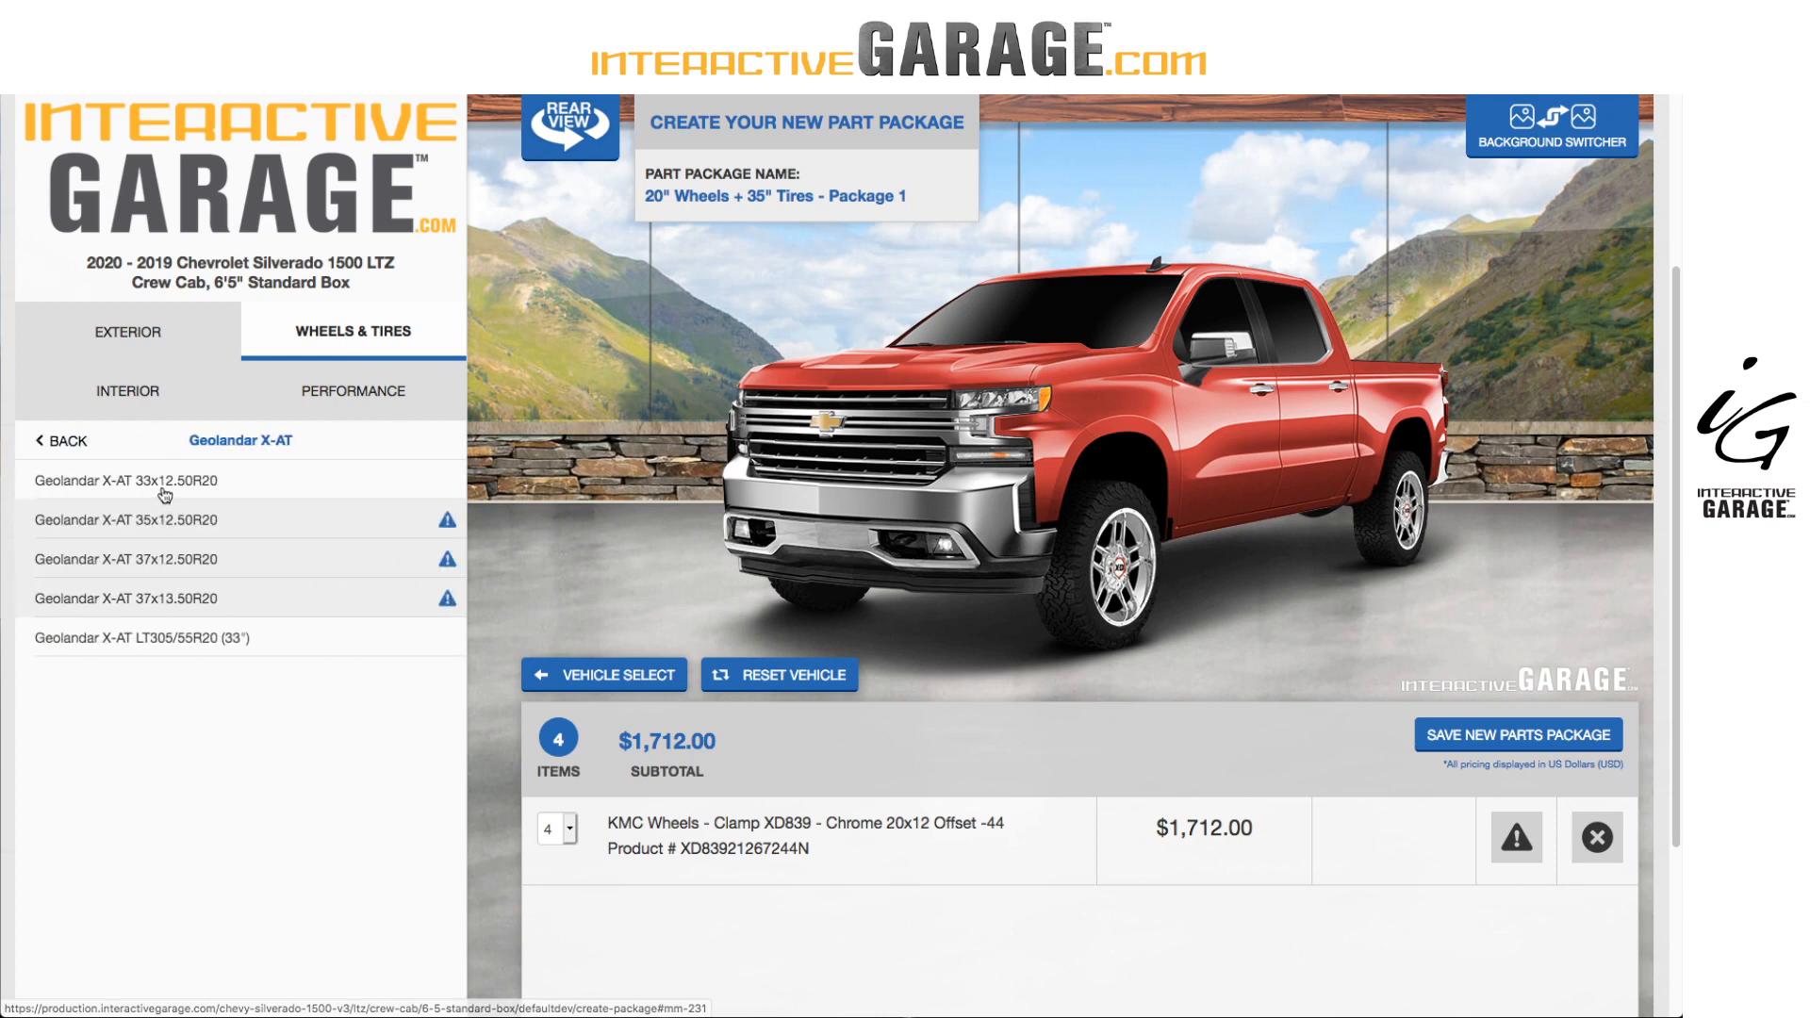
pyautogui.click(162, 482)
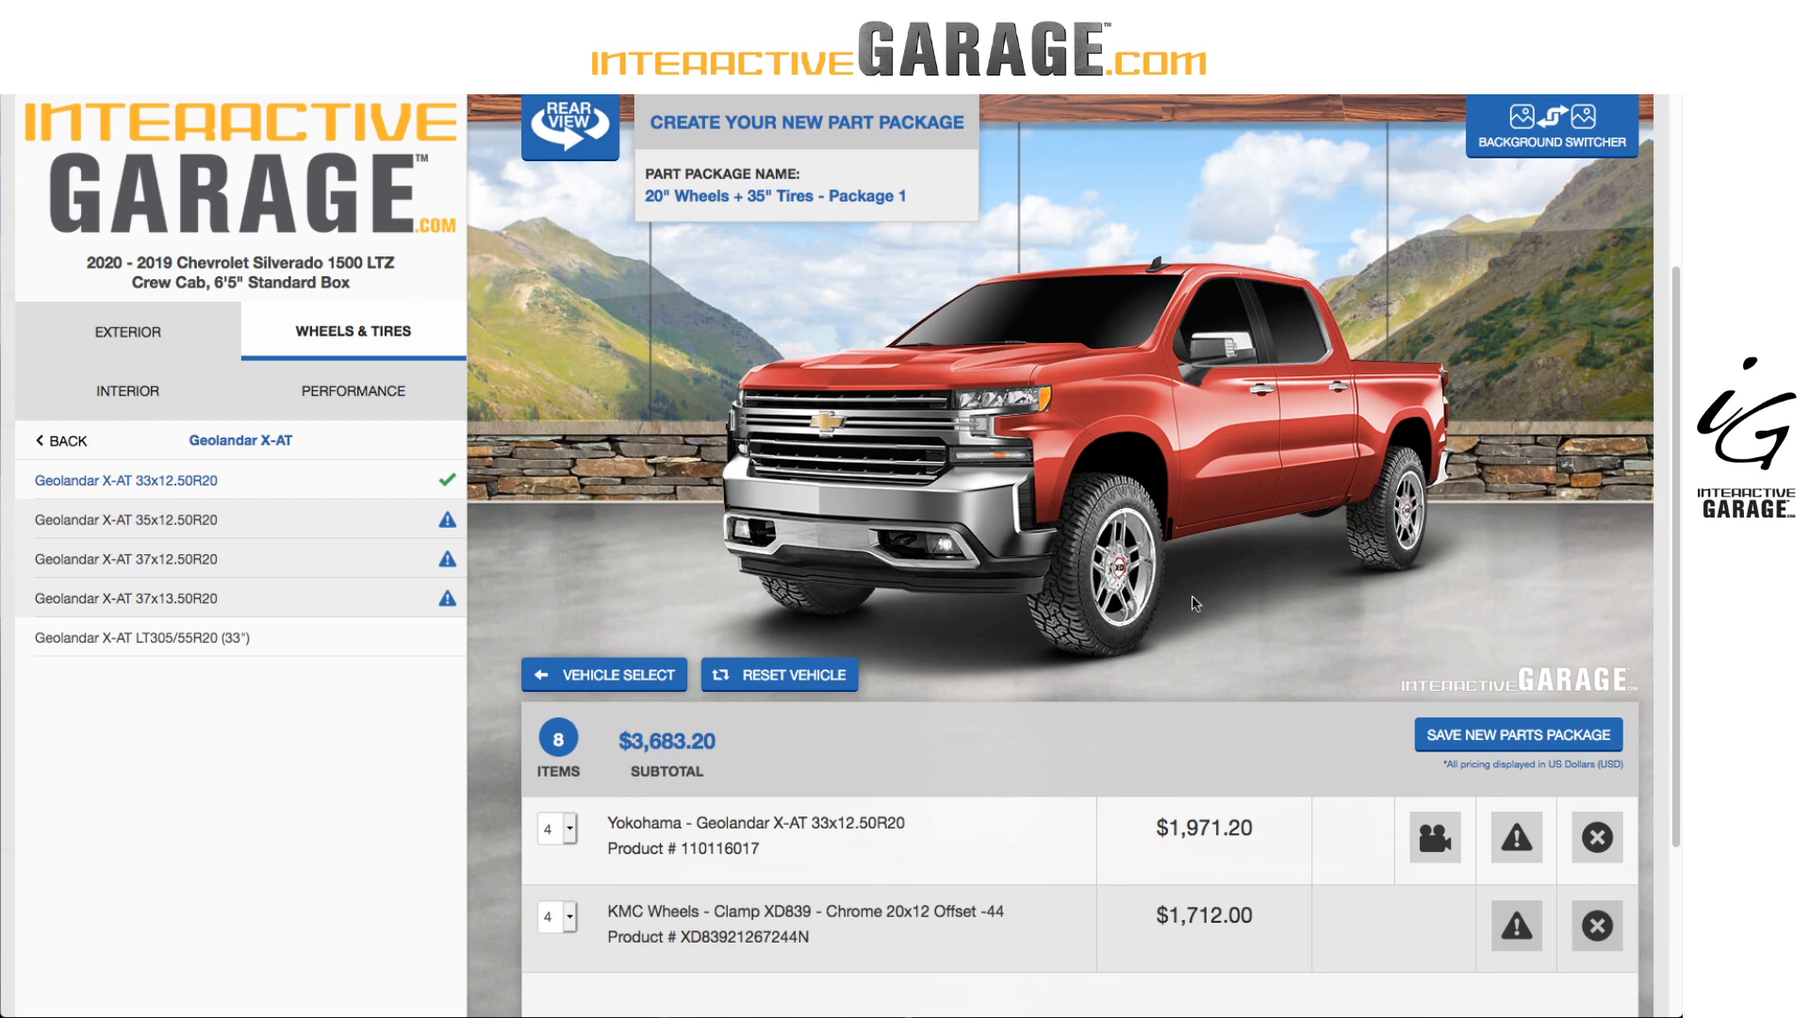
# Save the new part package, choosing YES to apply it to the additional compatible vehicles as well.
pyautogui.click(1552, 738)
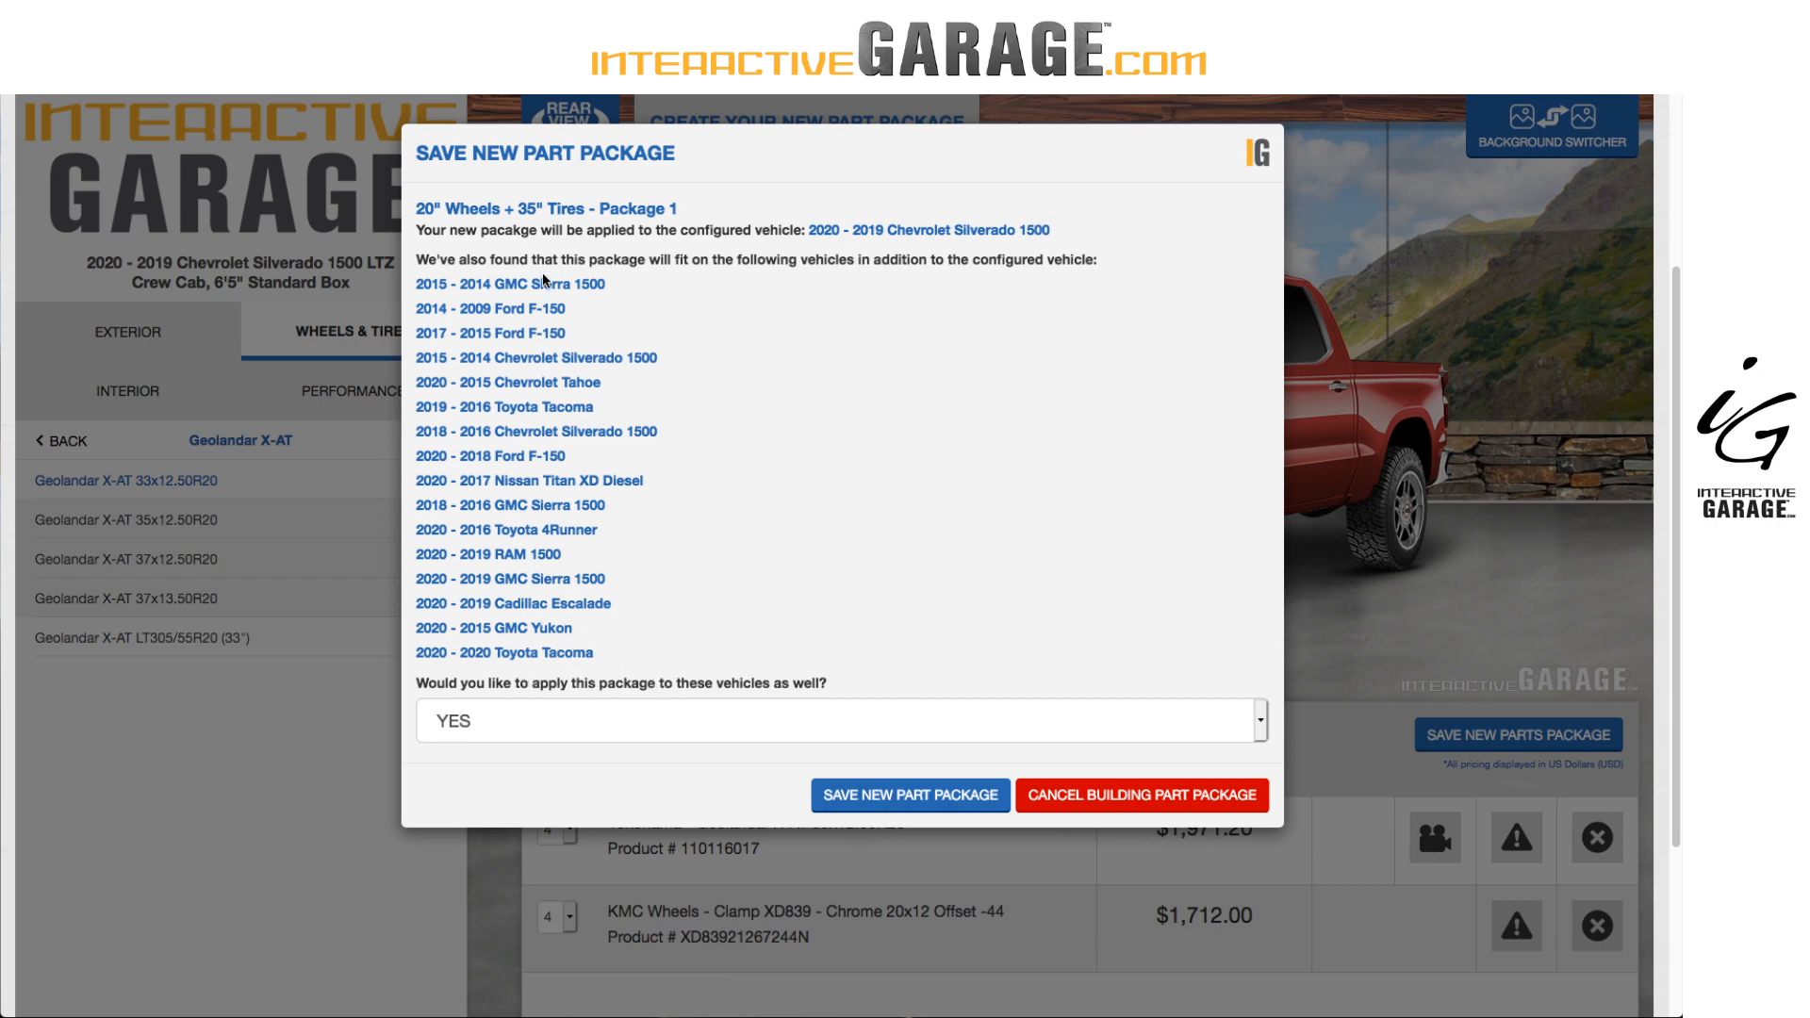
pyautogui.click(600, 716)
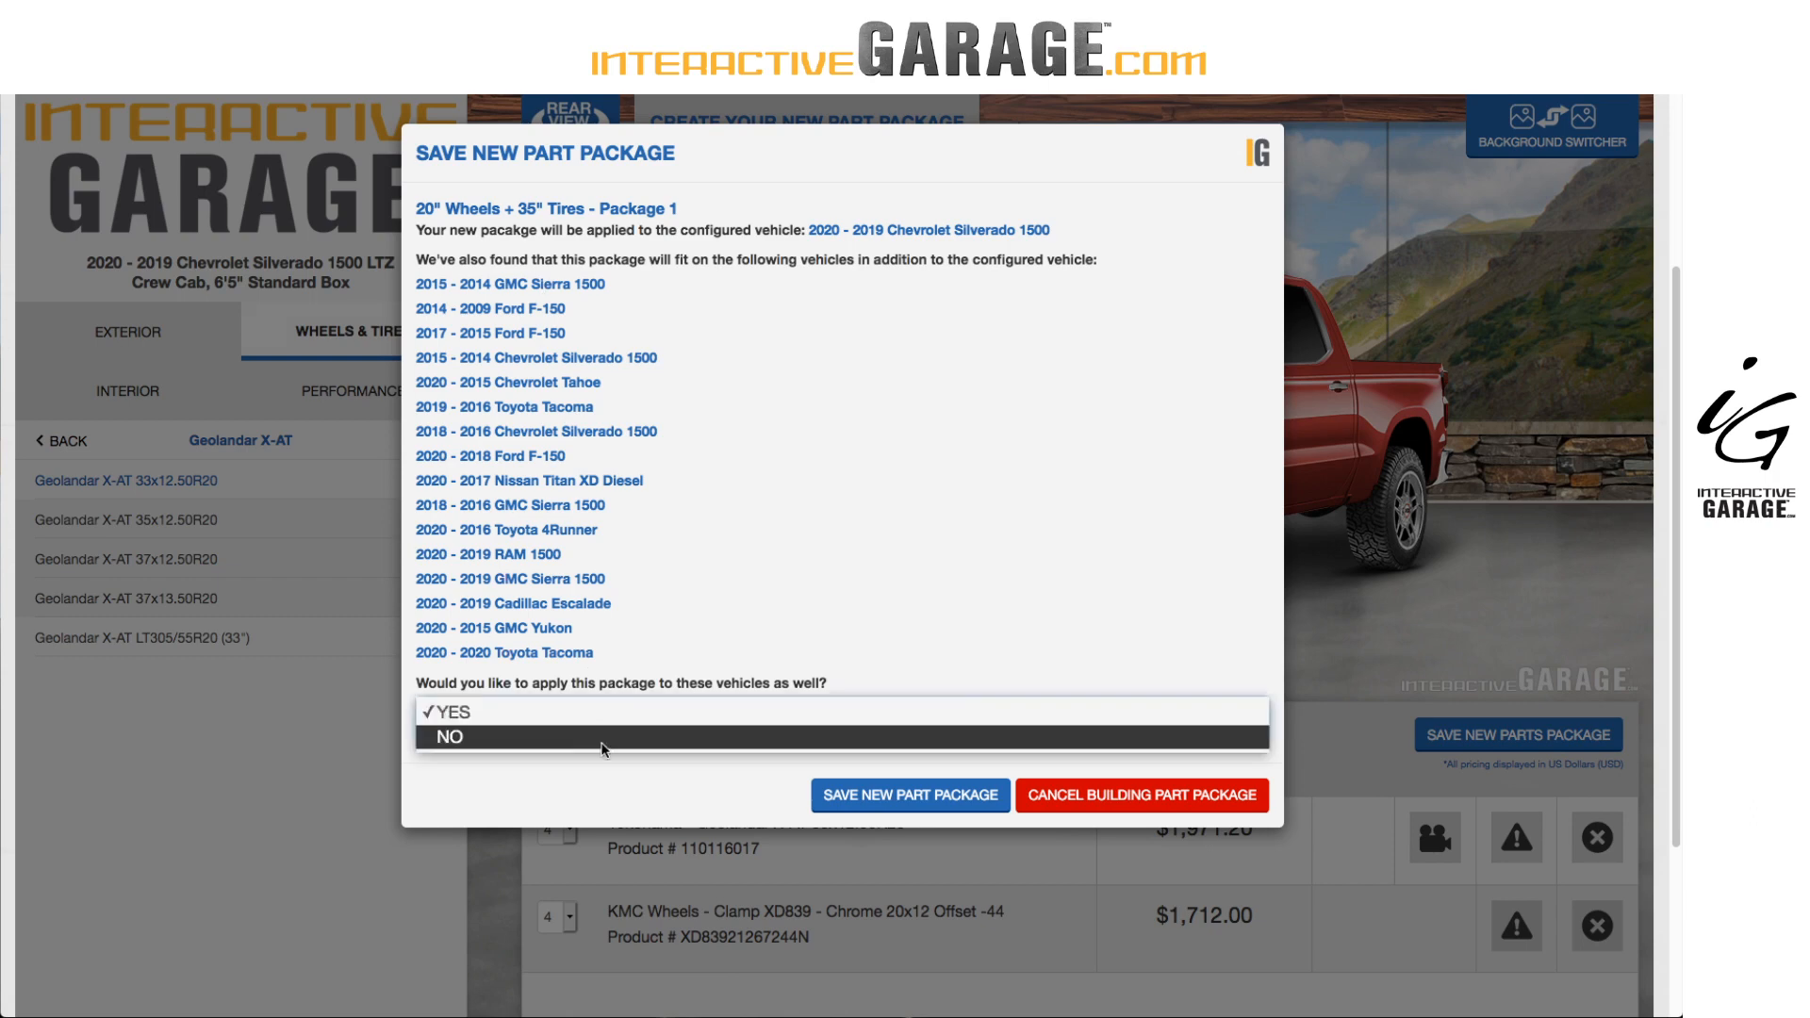
pyautogui.click(608, 713)
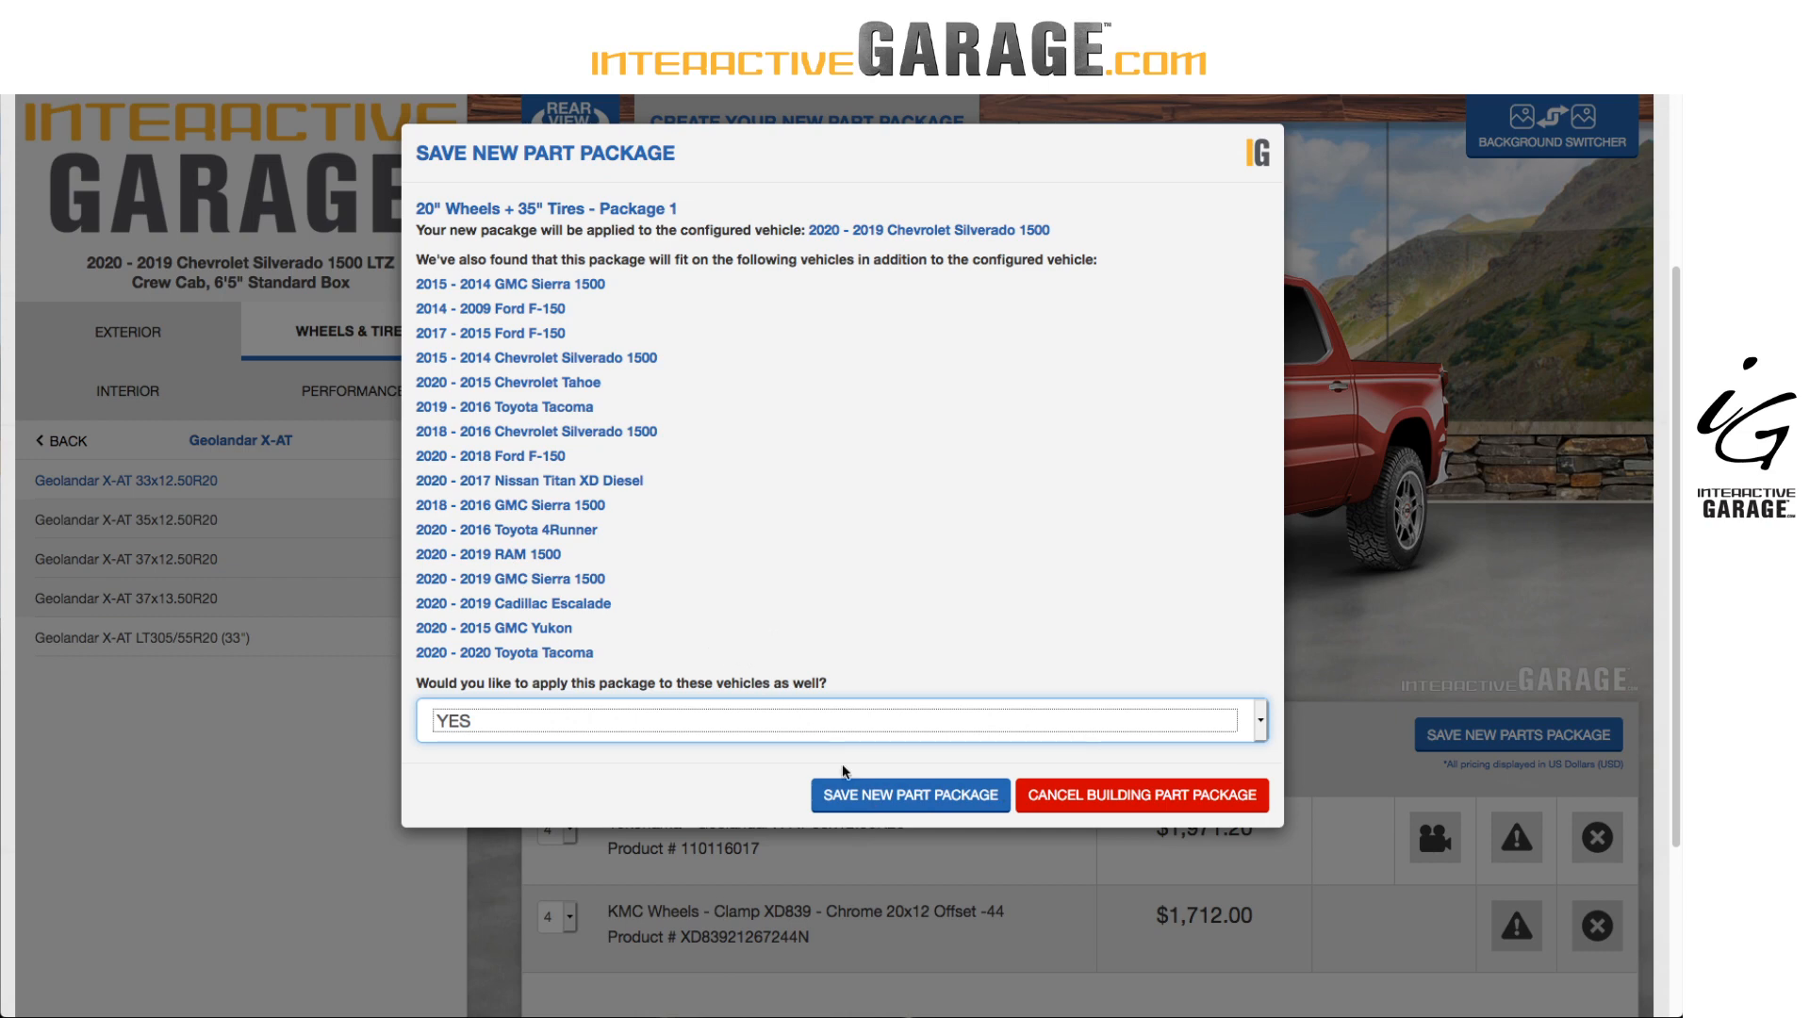
pyautogui.click(880, 797)
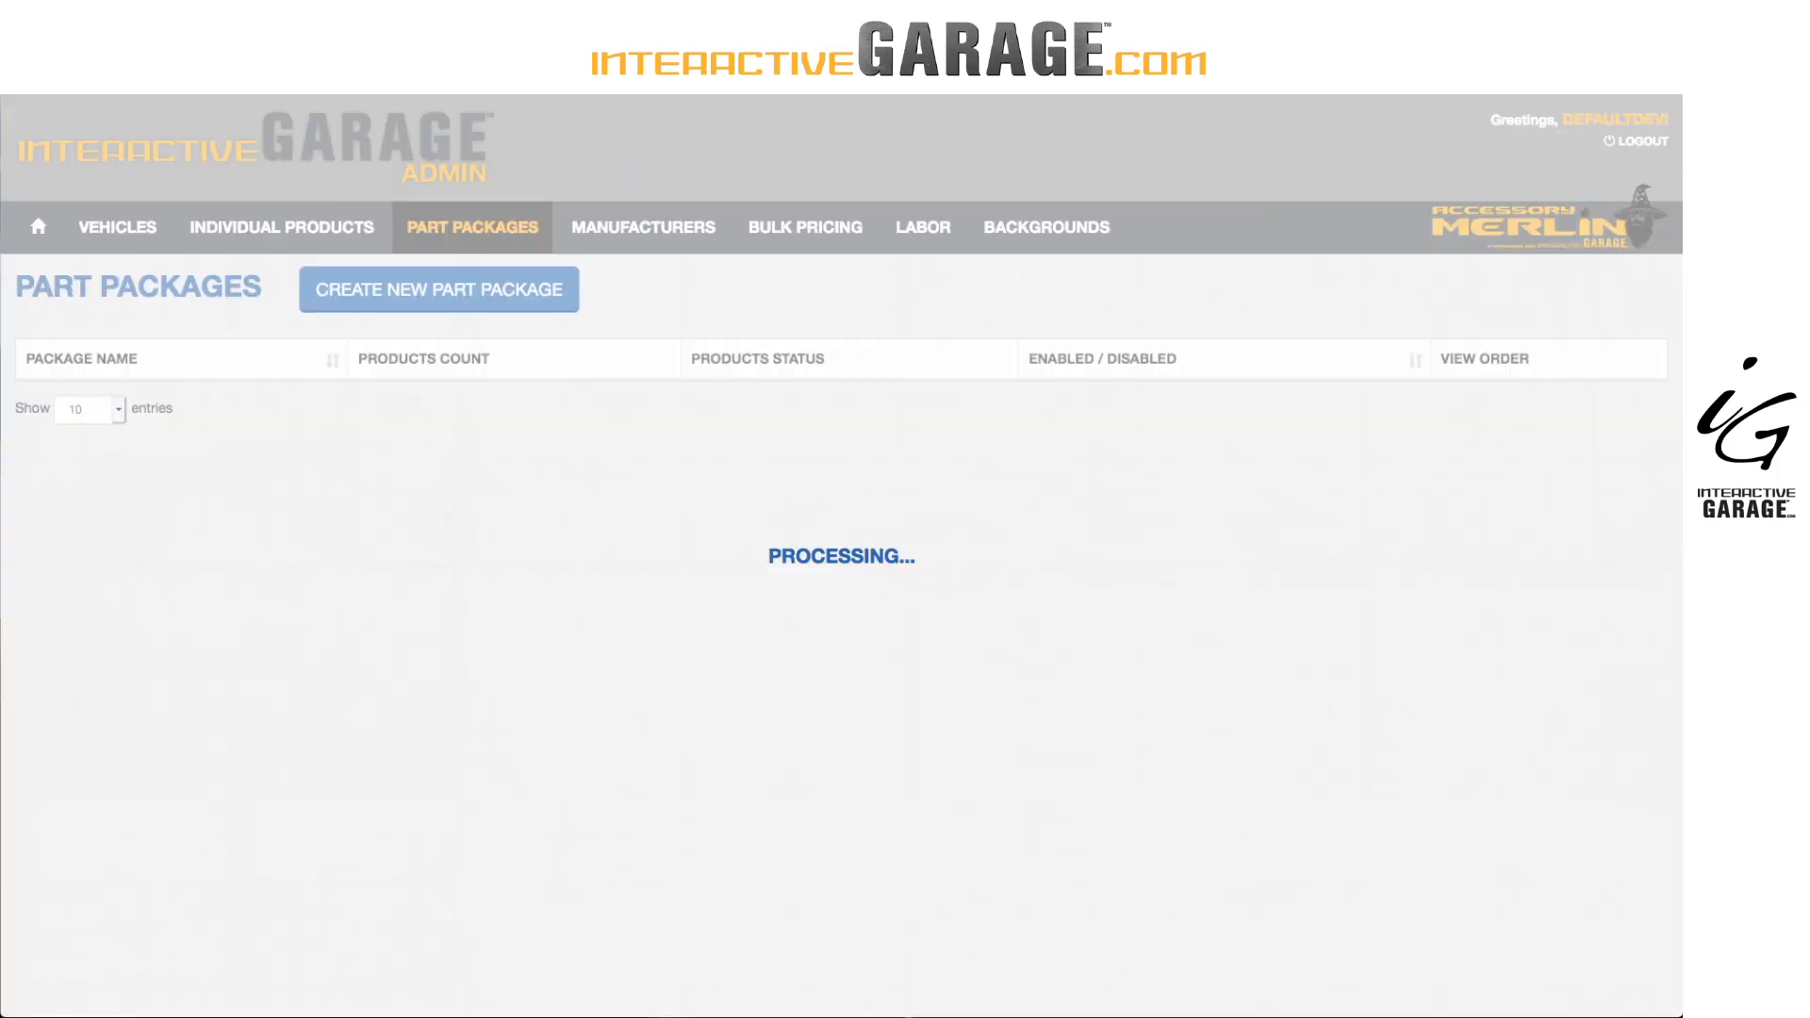